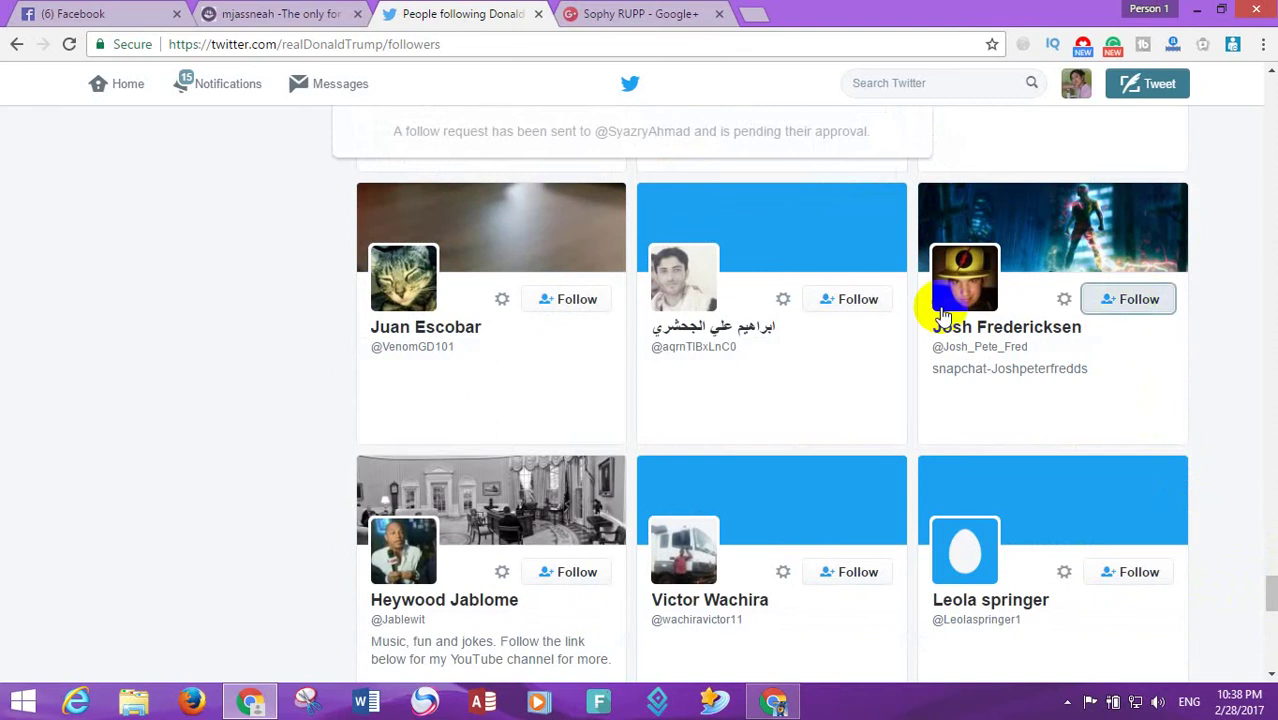
- Follow the accounts in the first rows of the Twitter follower grid
{"action": "left_click", "coordinate": [849, 299]}
{"action": "left_click", "coordinate": [568, 299]}
{"action": "left_click", "coordinate": [554, 580]}
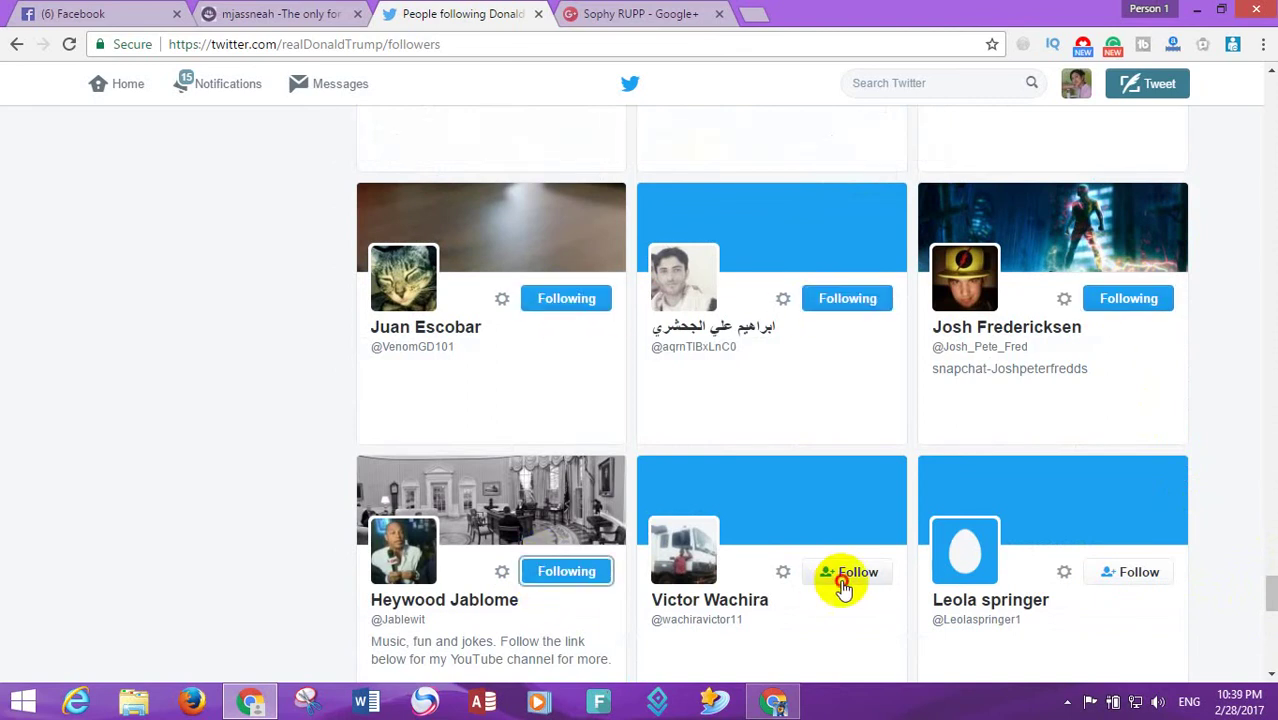
{"action": "left_click", "coordinate": [849, 576]}
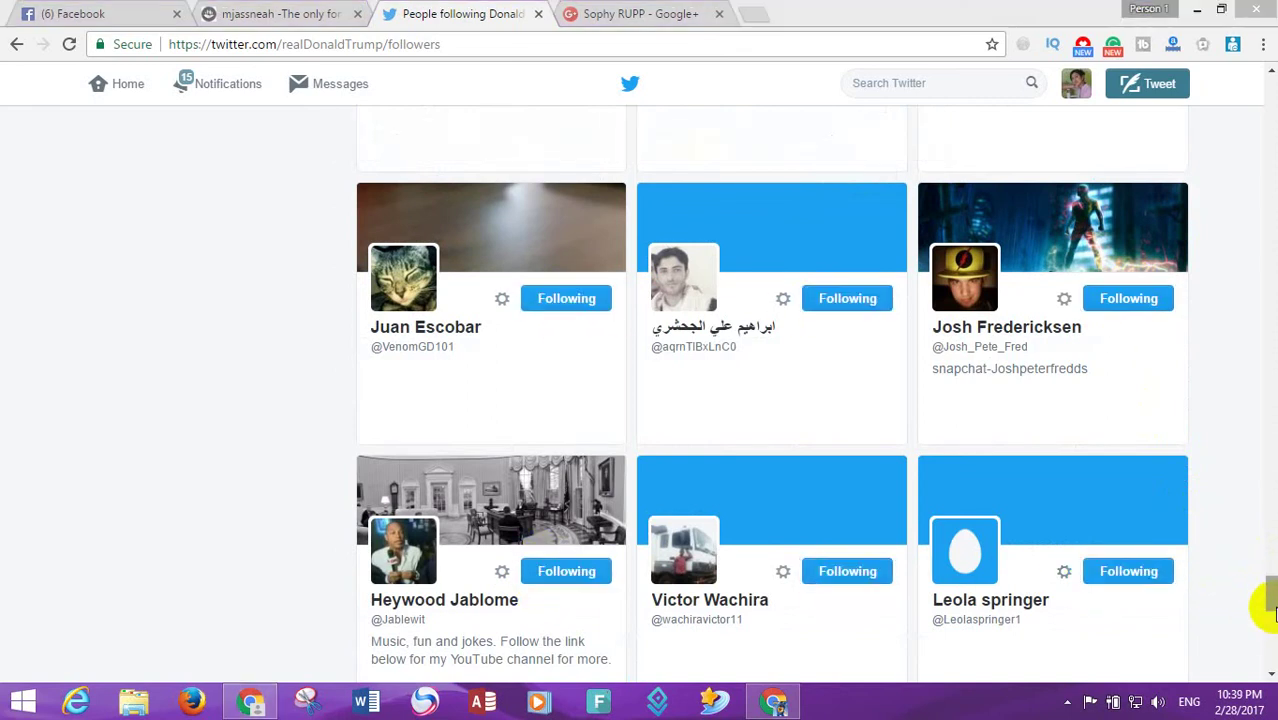
{"action": "scroll", "coordinate": [1264, 560], "scroll_direction": "down", "scroll_amount": 3}
{"action": "left_click", "coordinate": [1128, 530]}
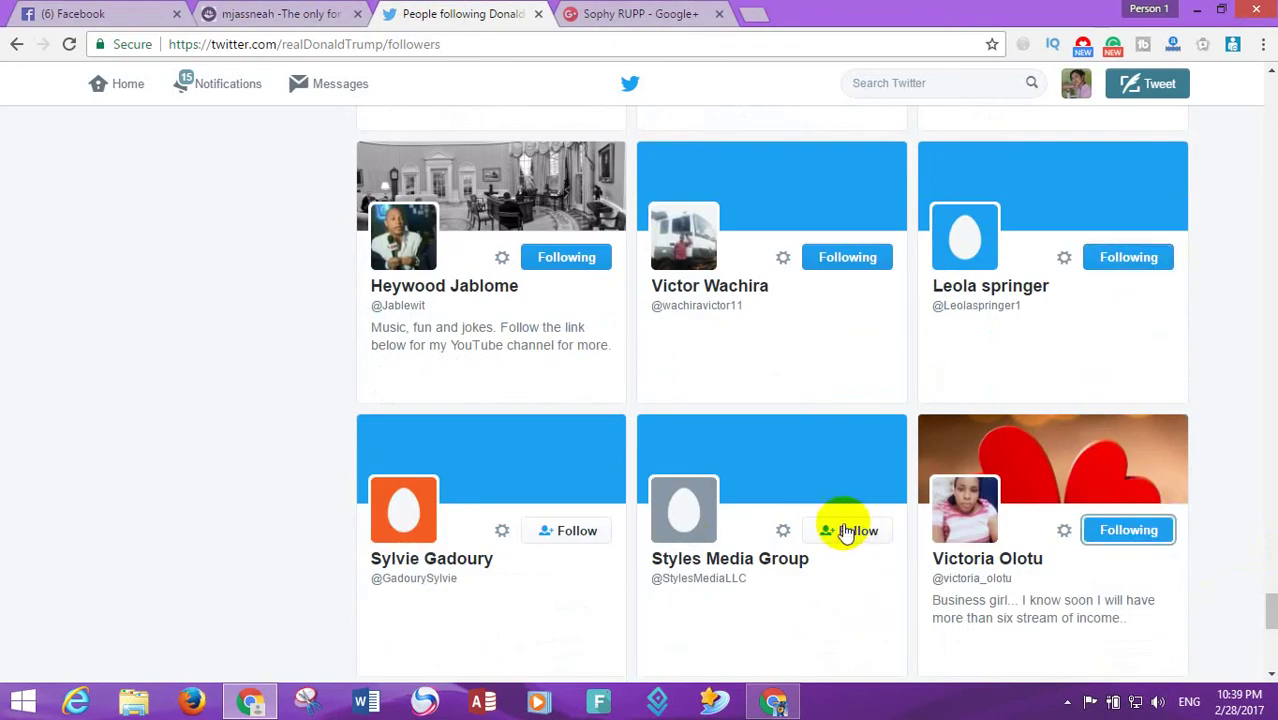
{"action": "left_click", "coordinate": [576, 531]}
- Follow more accounts further down the Twitter follower grid
{"action": "scroll", "coordinate": [1133, 540], "scroll_direction": "down", "scroll_amount": 3}
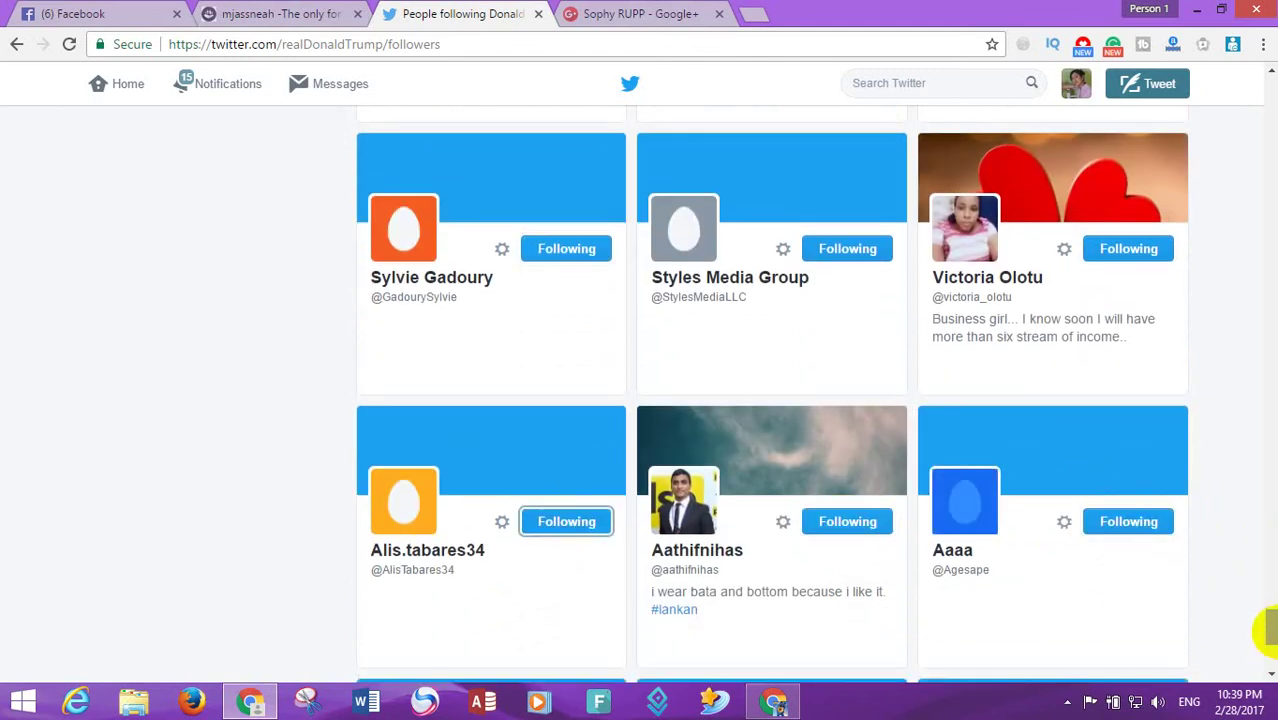
{"action": "scroll", "coordinate": [1255, 557], "scroll_direction": "down", "scroll_amount": 3}
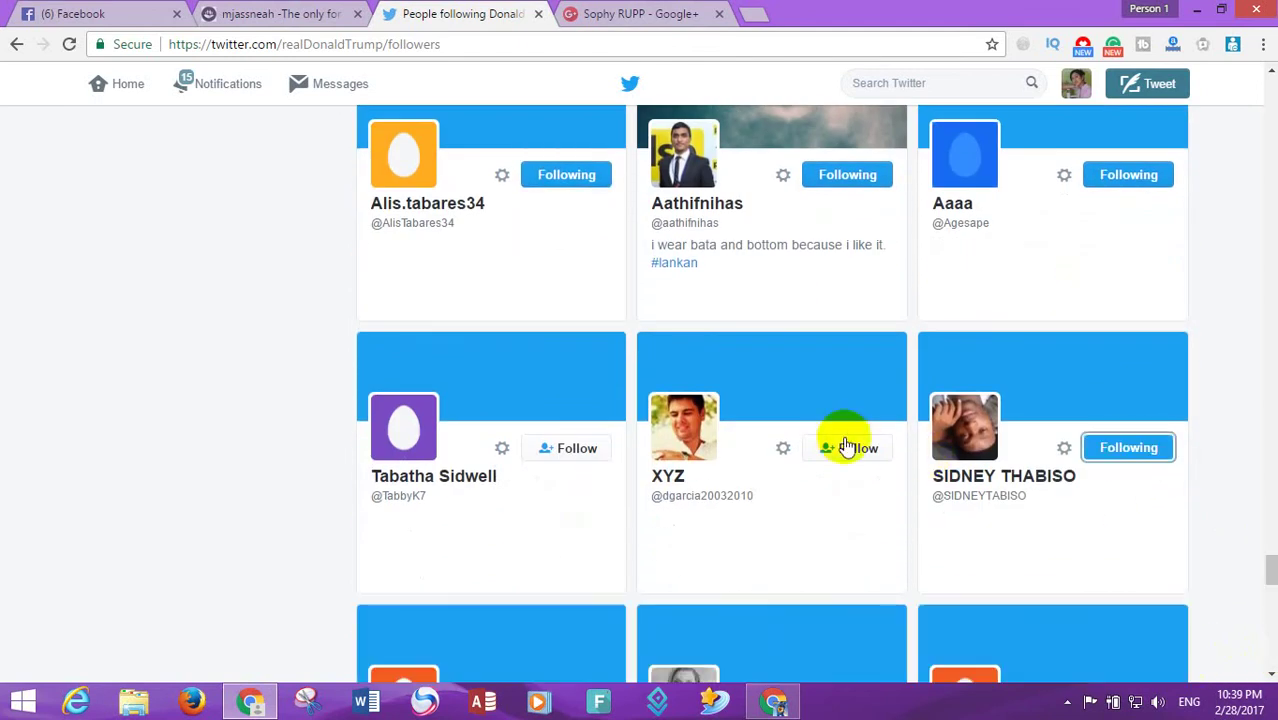
{"action": "left_click", "coordinate": [846, 447]}
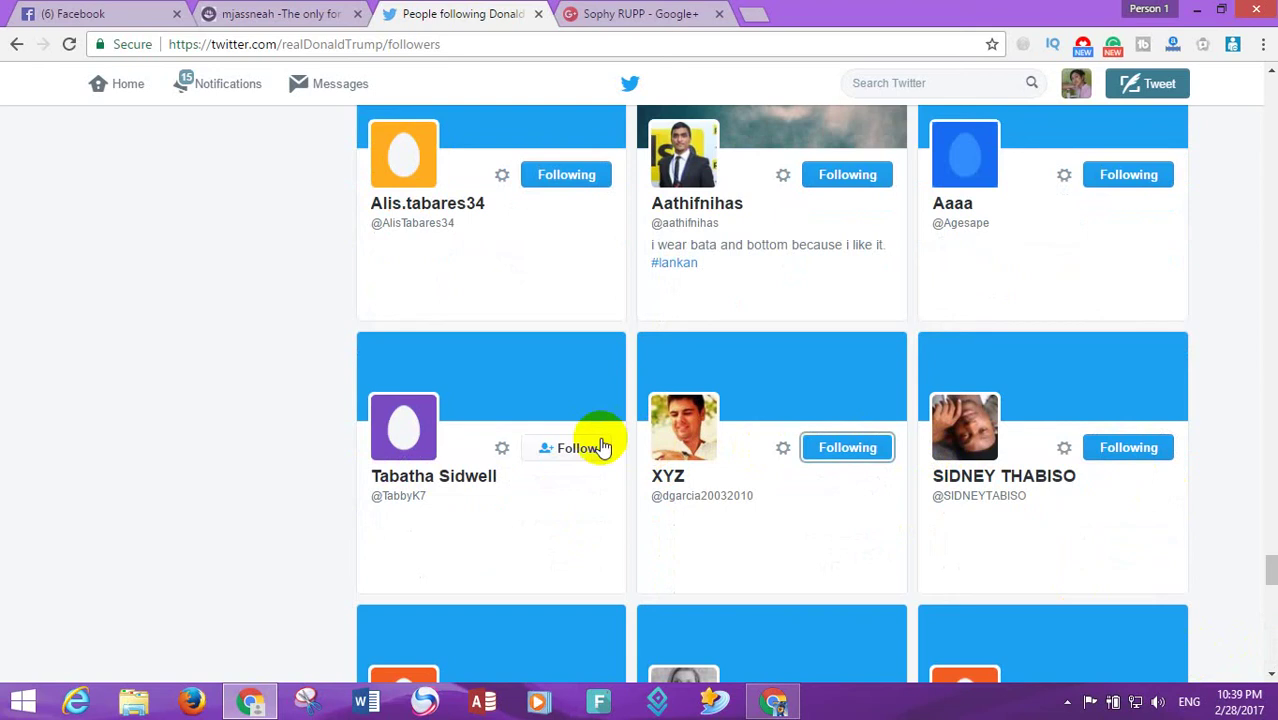
{"action": "left_click", "coordinate": [1065, 701]}
{"action": "scroll", "coordinate": [400, 275], "scroll_direction": "down", "scroll_amount": 4}
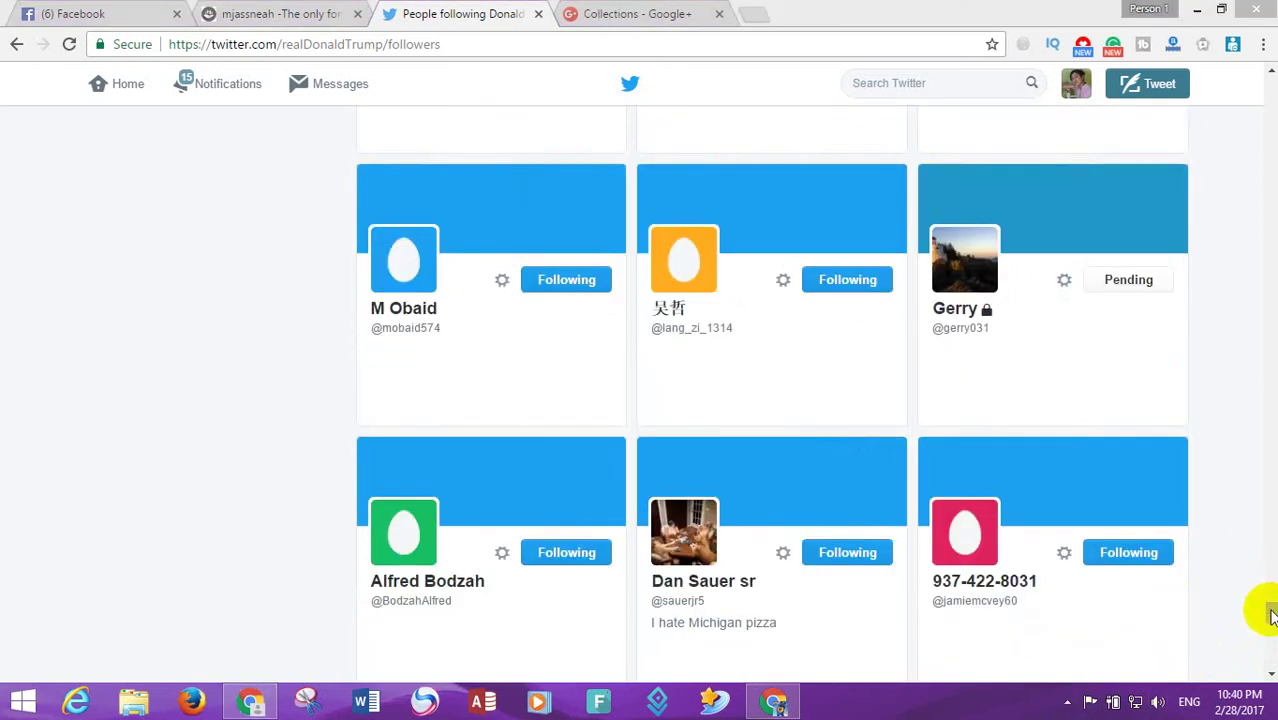
{"action": "scroll", "coordinate": [1258, 620], "scroll_direction": "down", "scroll_amount": 2}
{"action": "left_click", "coordinate": [1140, 566]}
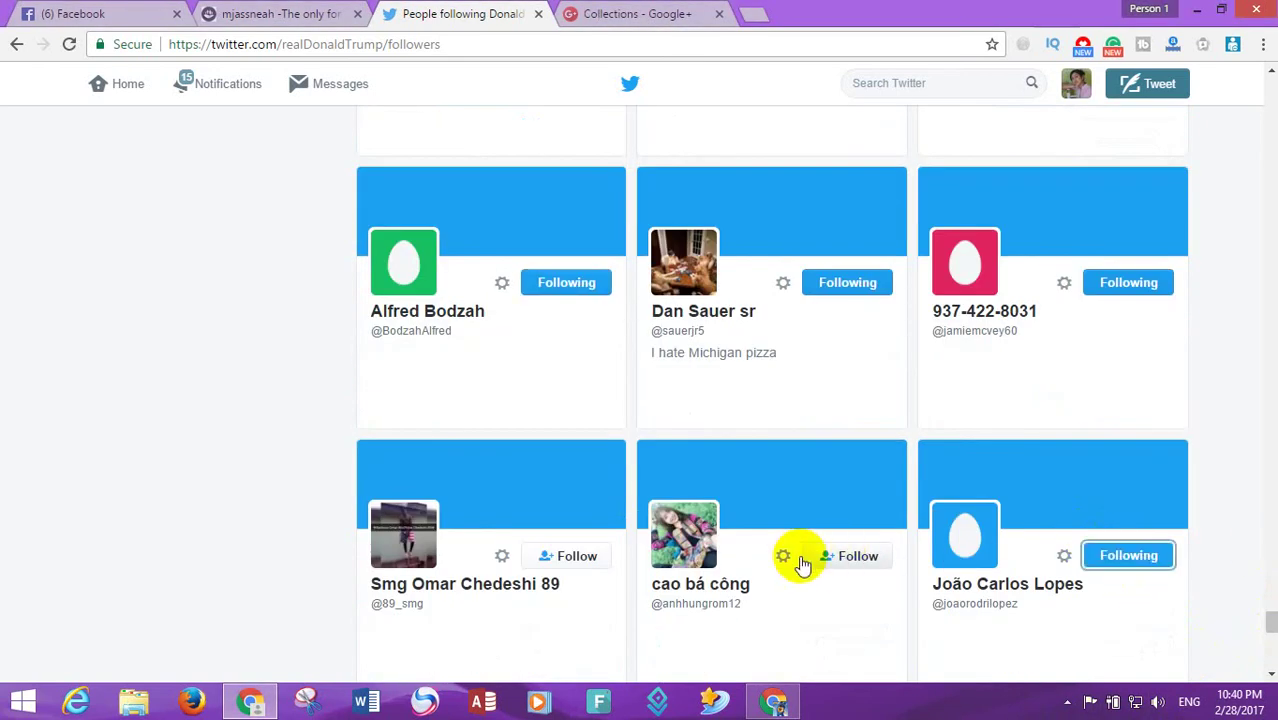
{"action": "left_click", "coordinate": [830, 557]}
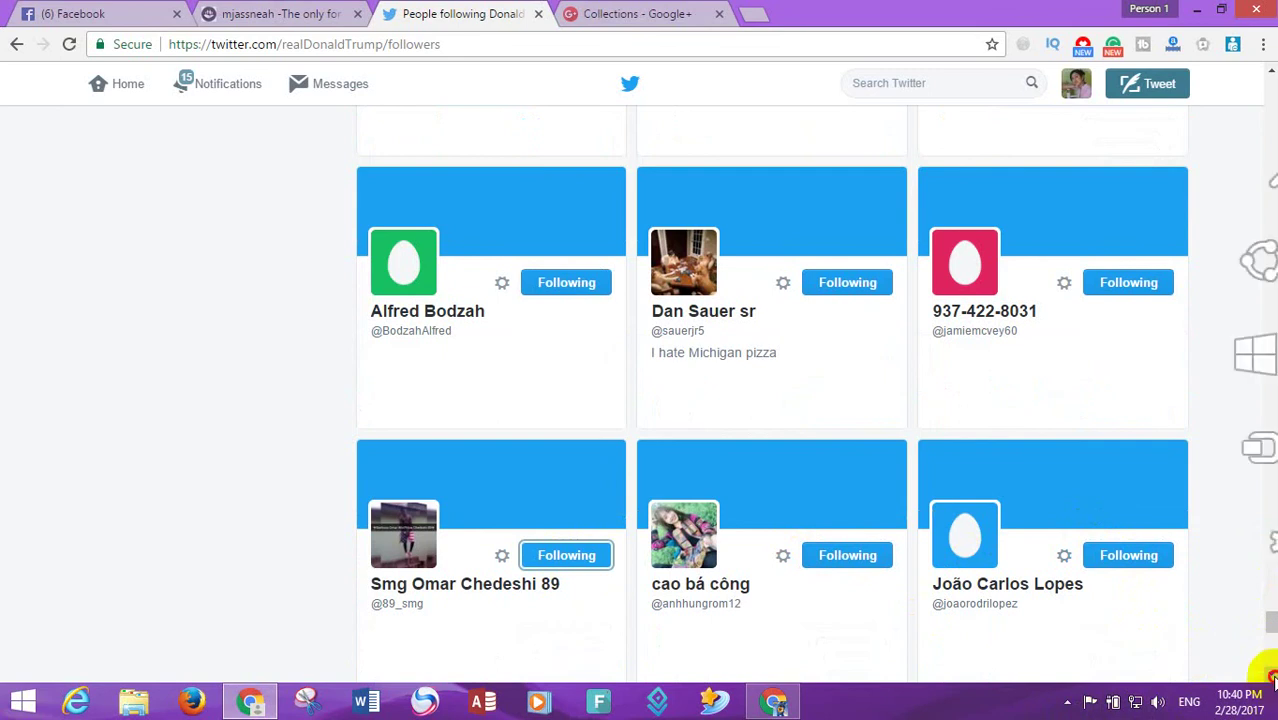
{"action": "scroll", "coordinate": [1268, 674], "scroll_direction": "down", "scroll_amount": 5}
{"action": "left_click", "coordinate": [1140, 342]}
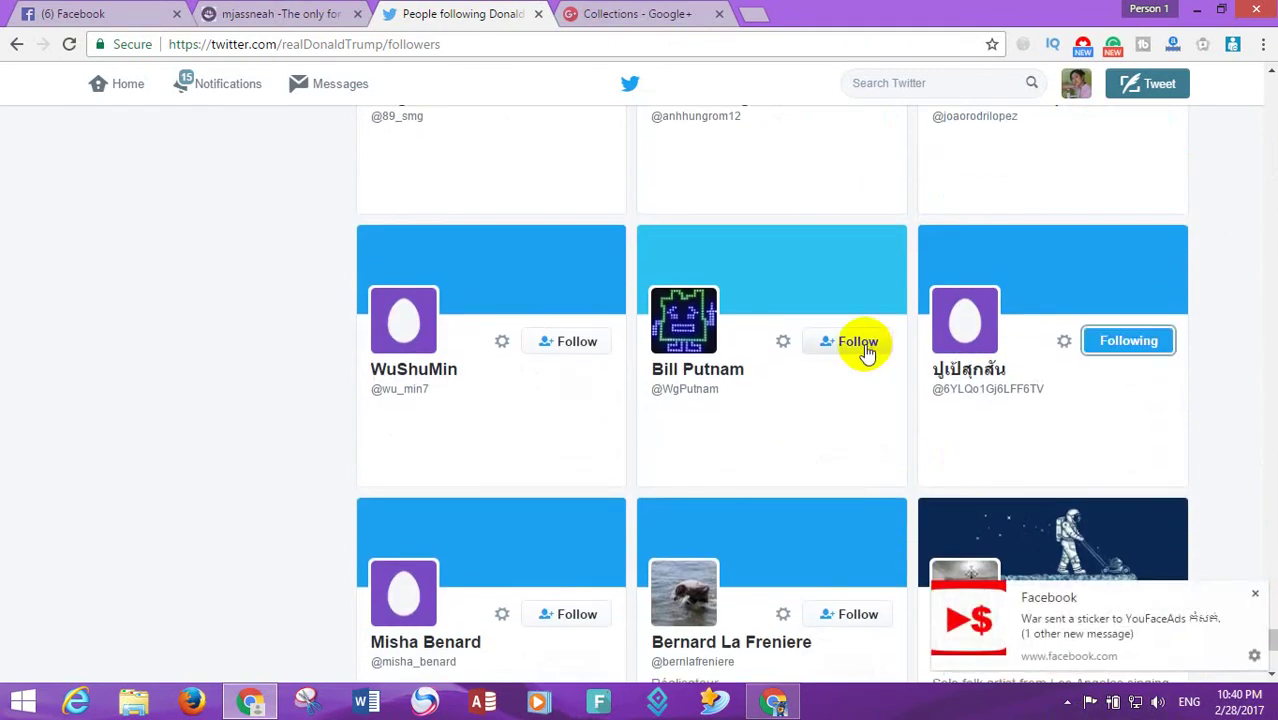
{"action": "left_click", "coordinate": [843, 625]}
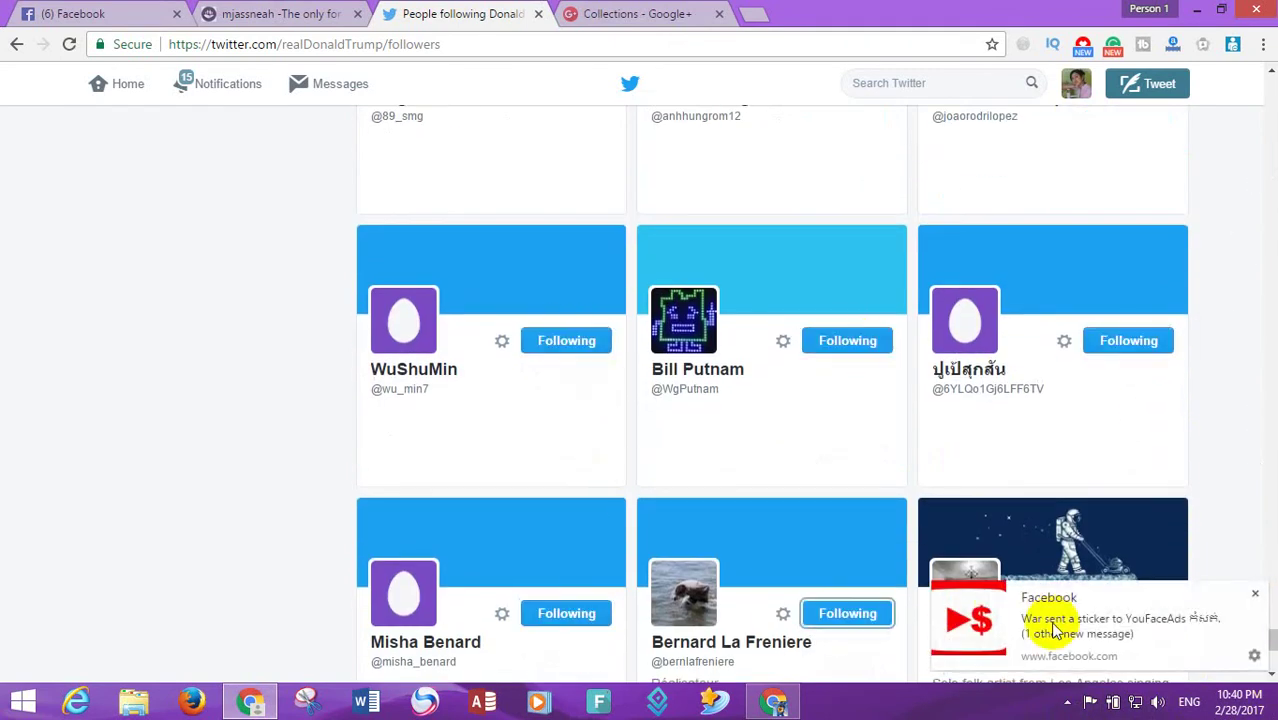
- Dismiss the Facebook notification and follow the next row, requesting the protected account
{"action": "left_click", "coordinate": [1255, 594]}
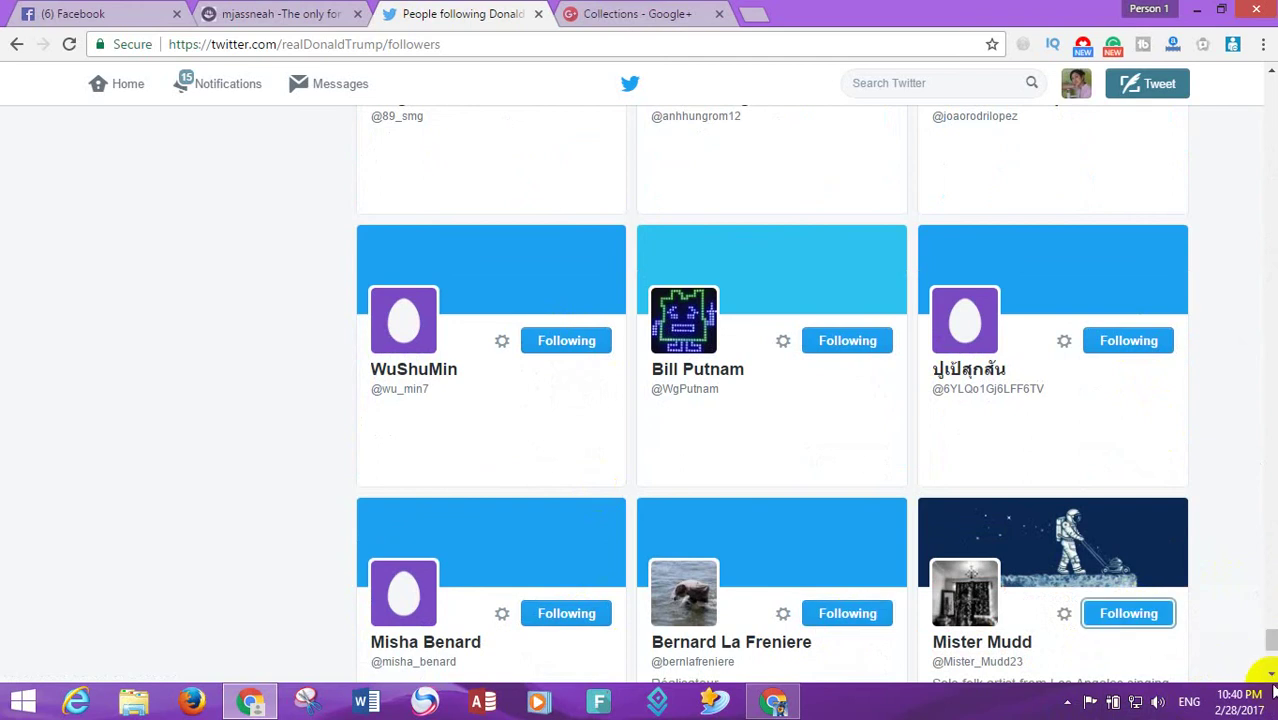
{"action": "scroll", "coordinate": [1268, 672], "scroll_direction": "down", "scroll_amount": 5}
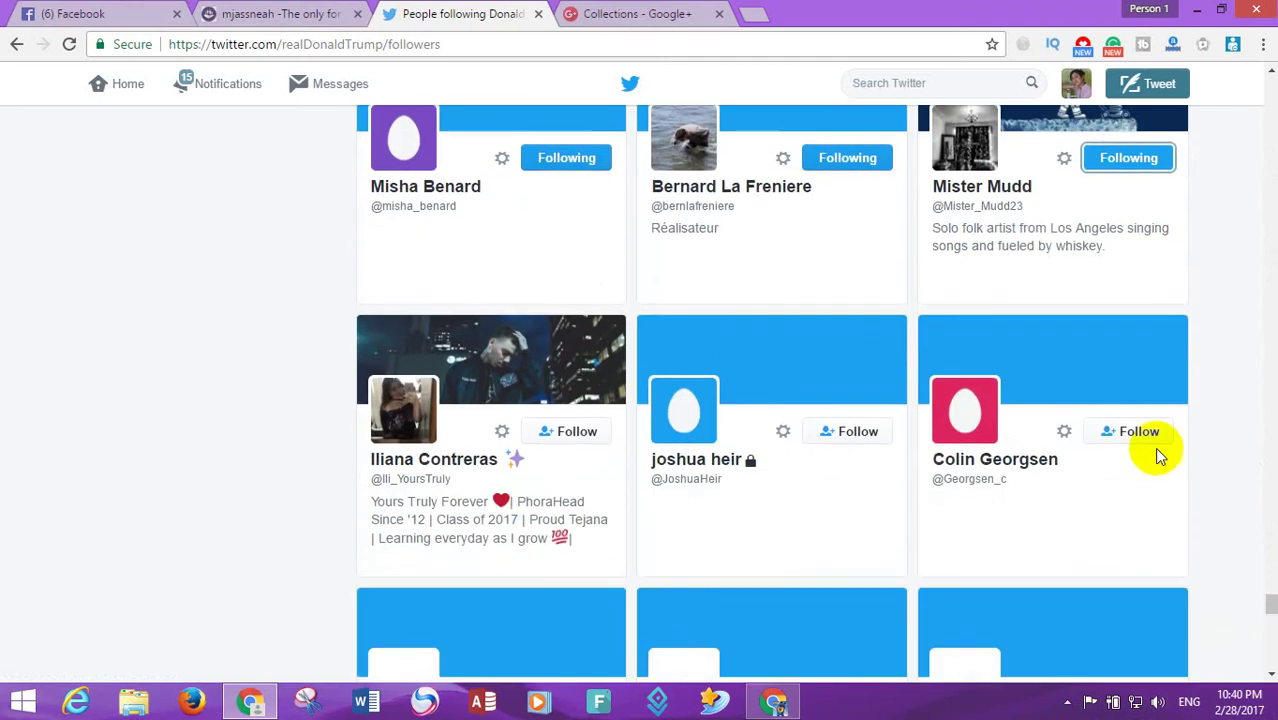
{"action": "left_click", "coordinate": [1140, 432]}
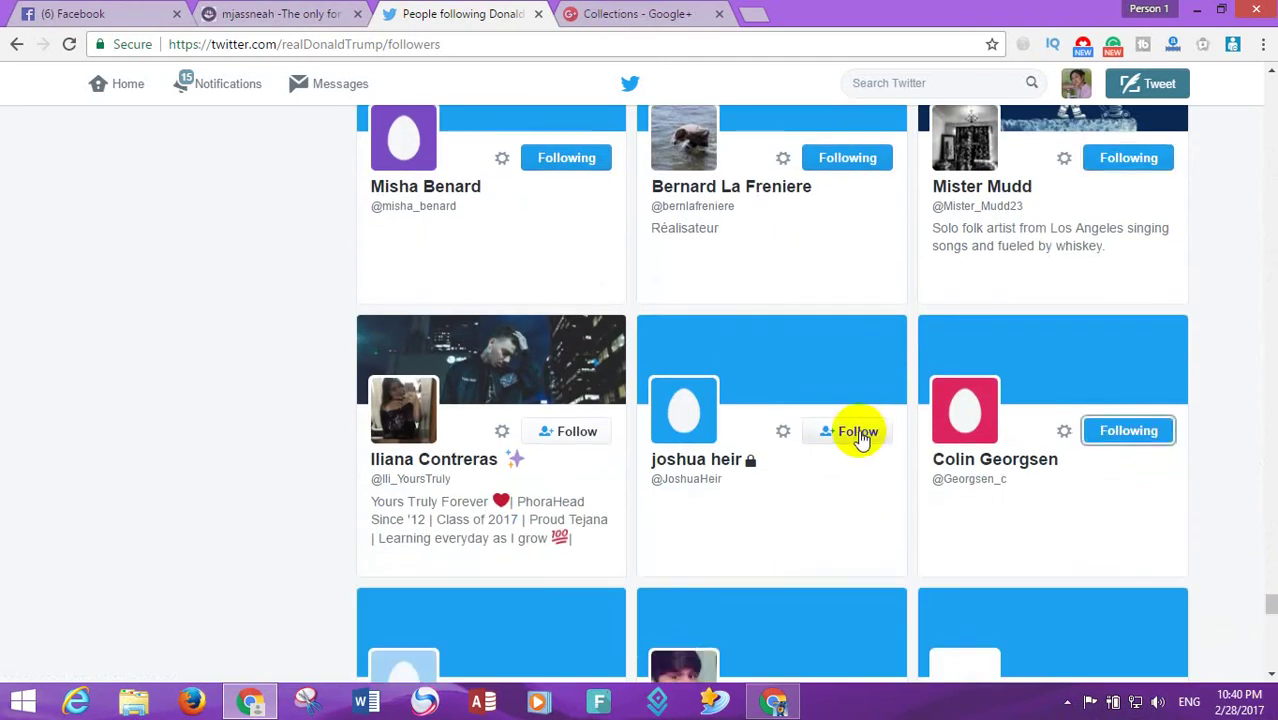
{"action": "left_click", "coordinate": [858, 432]}
{"action": "left_click", "coordinate": [571, 431]}
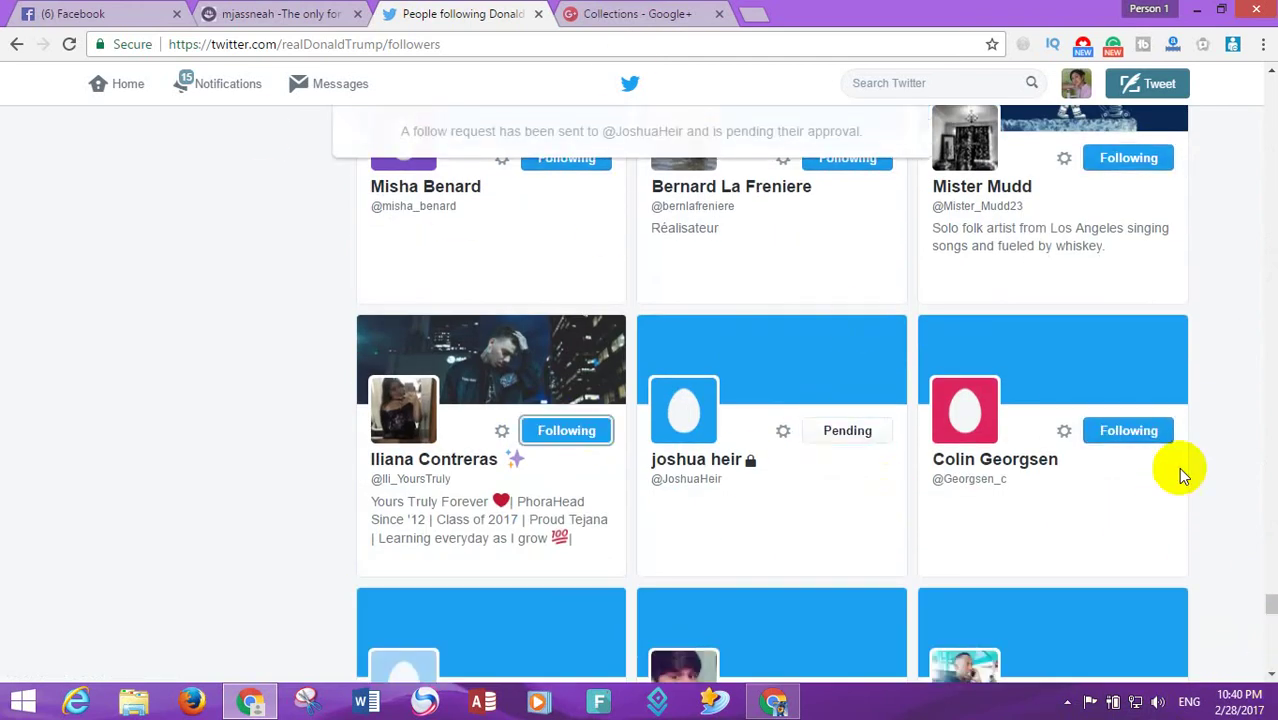
- On Google+ Collections, follow Original Digital Artwork, Beauty of Nature and Golden Gate Bridge
{"action": "left_click", "coordinate": [608, 12]}
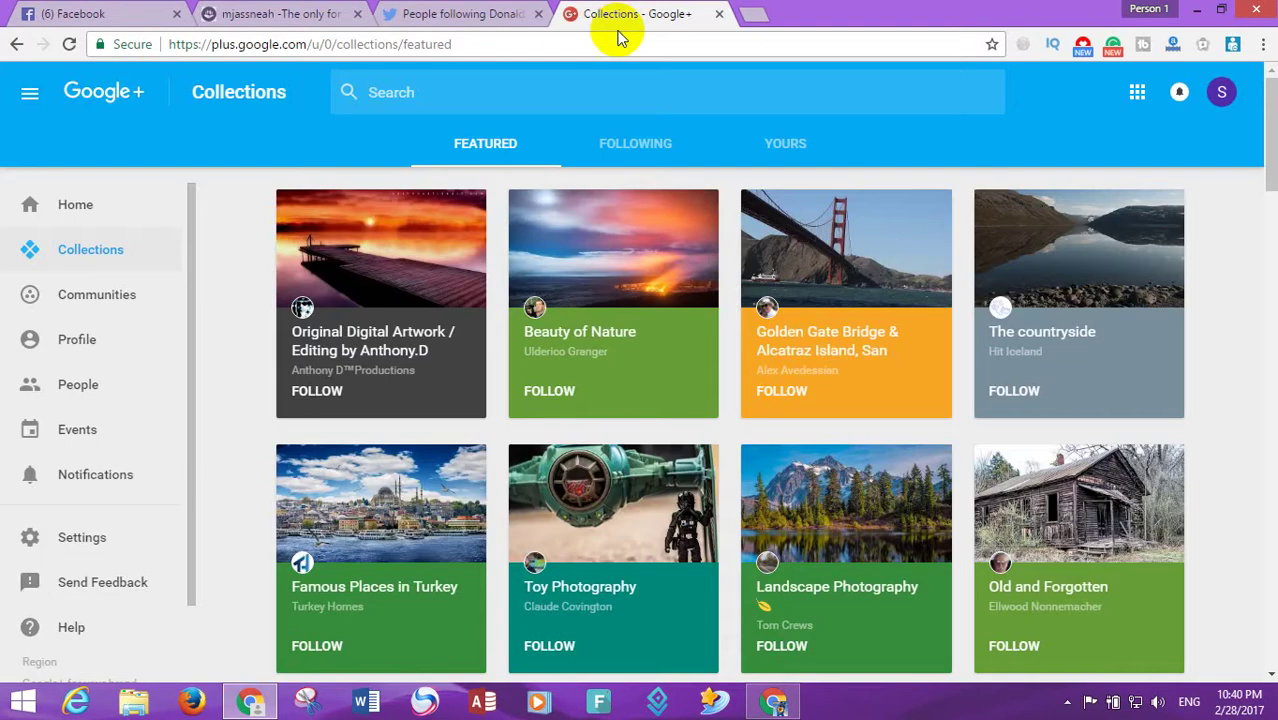
{"action": "left_click", "coordinate": [325, 393]}
{"action": "left_click", "coordinate": [527, 392]}
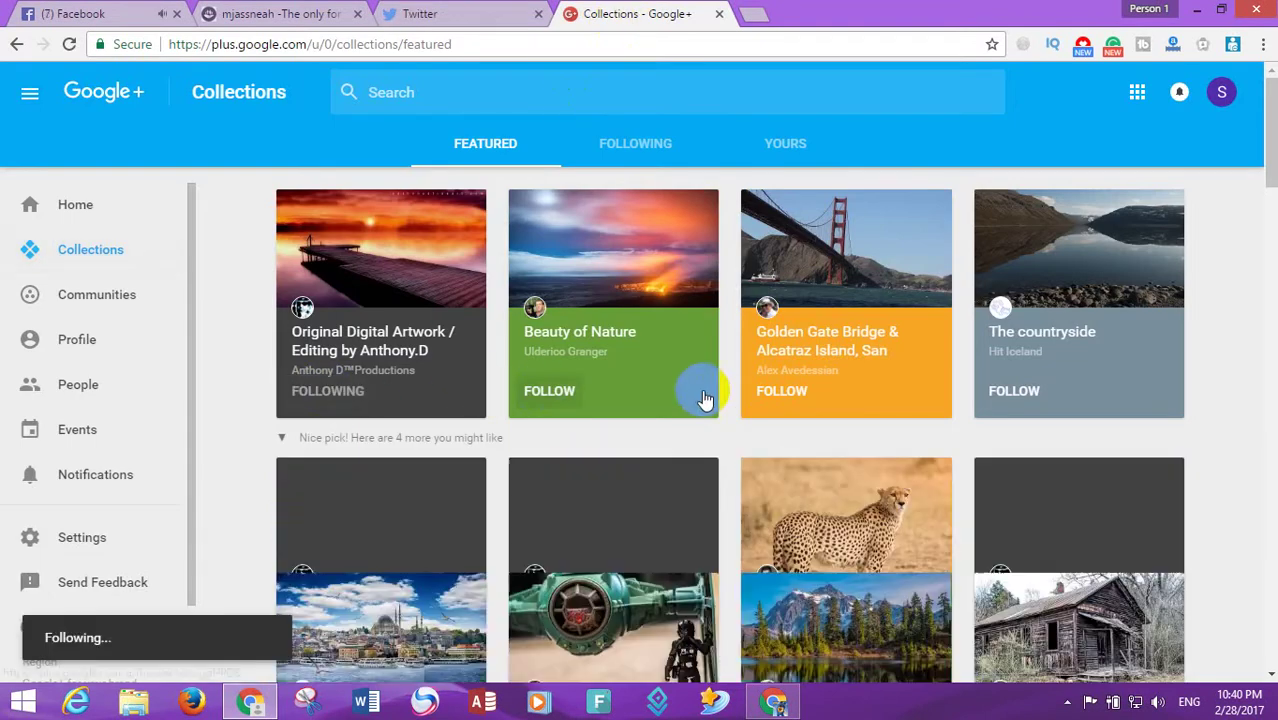
{"action": "left_click", "coordinate": [775, 392]}
{"action": "scroll", "coordinate": [1093, 305], "scroll_direction": "down", "scroll_amount": 3}
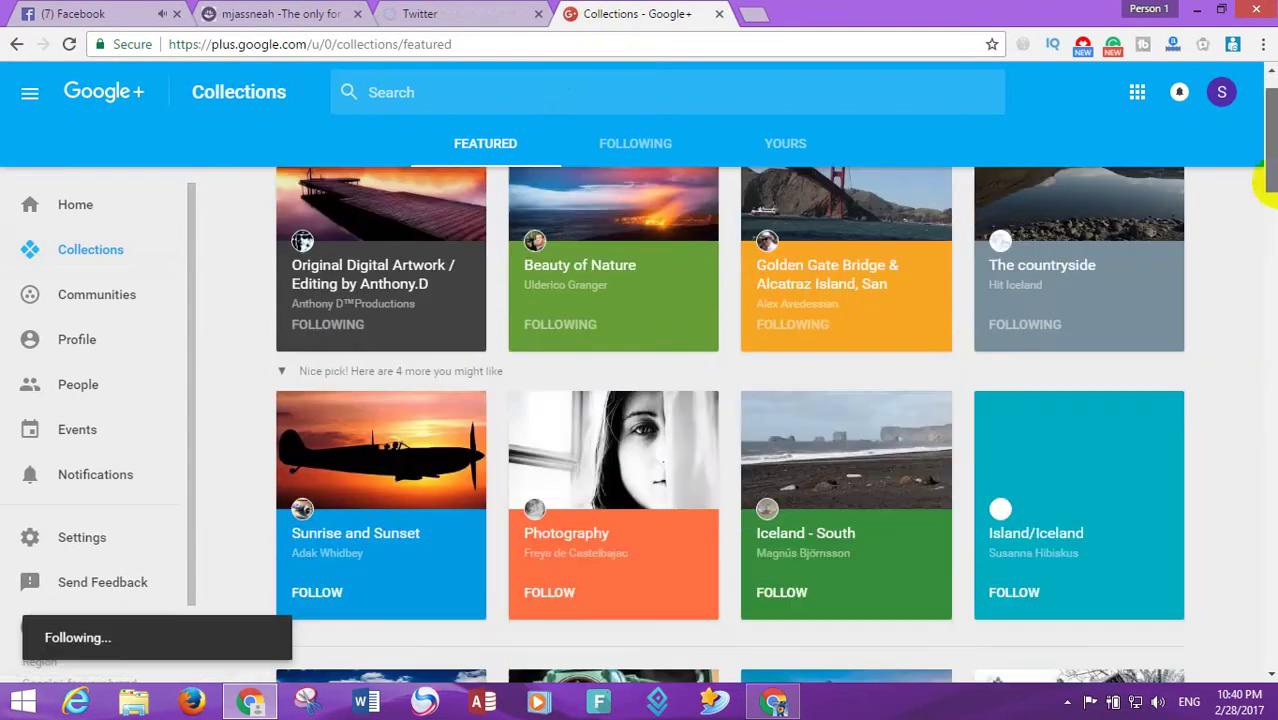
- Follow Sunrise and Sunset, Photography, Iceland, Turkey, Toy, Landscape Photography and Old and Forgotten collections
{"action": "left_click", "coordinate": [878, 358]}
{"action": "left_click", "coordinate": [582, 348]}
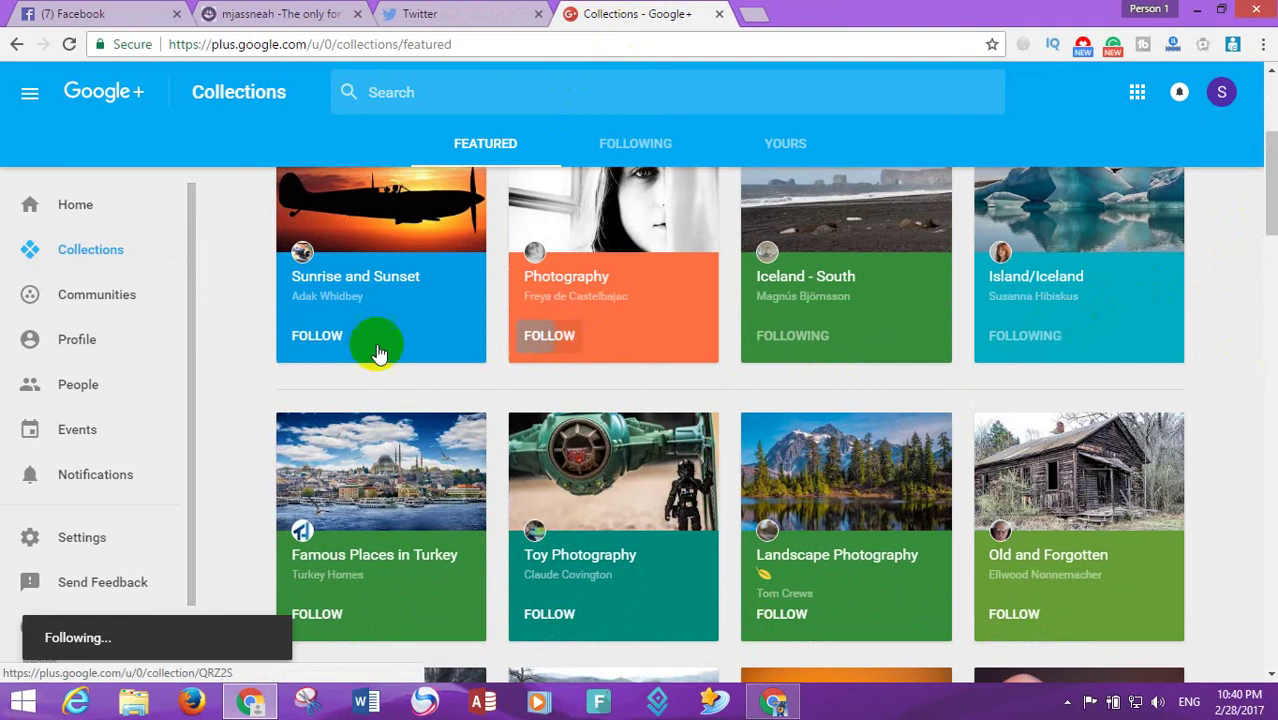
{"action": "left_click", "coordinate": [374, 348]}
{"action": "left_click", "coordinate": [309, 618]}
{"action": "left_click", "coordinate": [545, 610]}
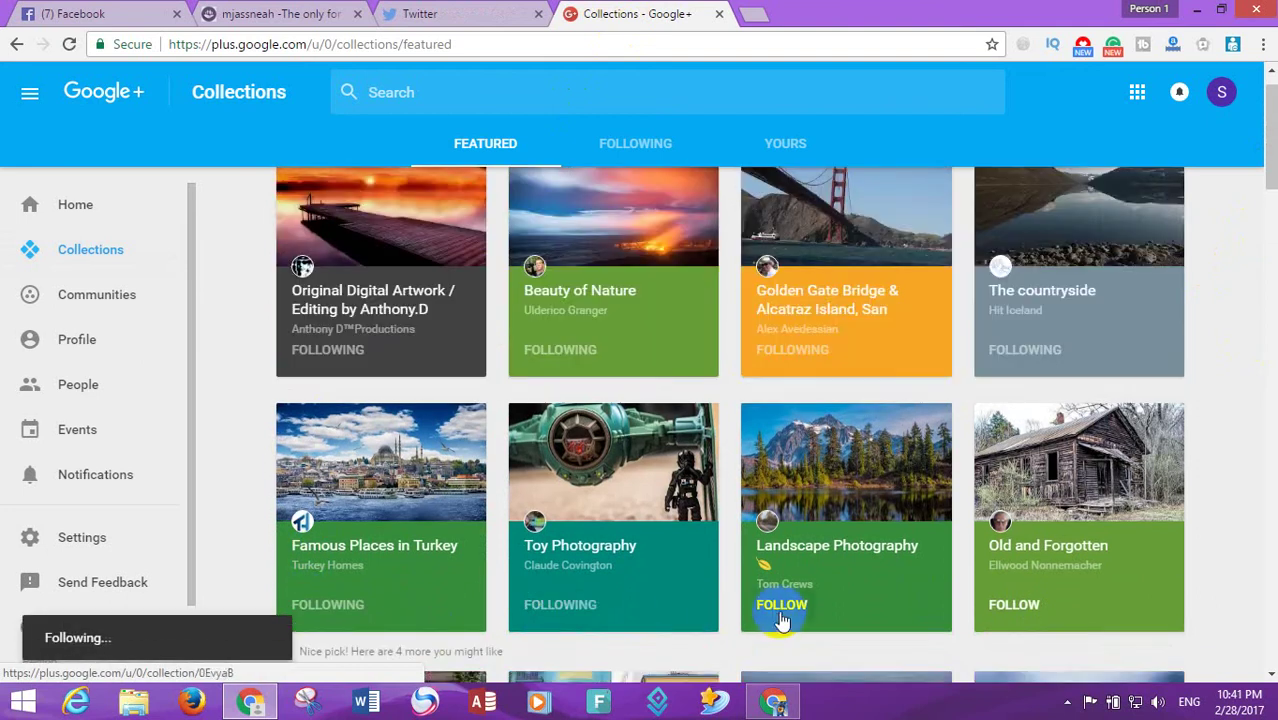
{"action": "left_click", "coordinate": [776, 607]}
{"action": "left_click", "coordinate": [1008, 606]}
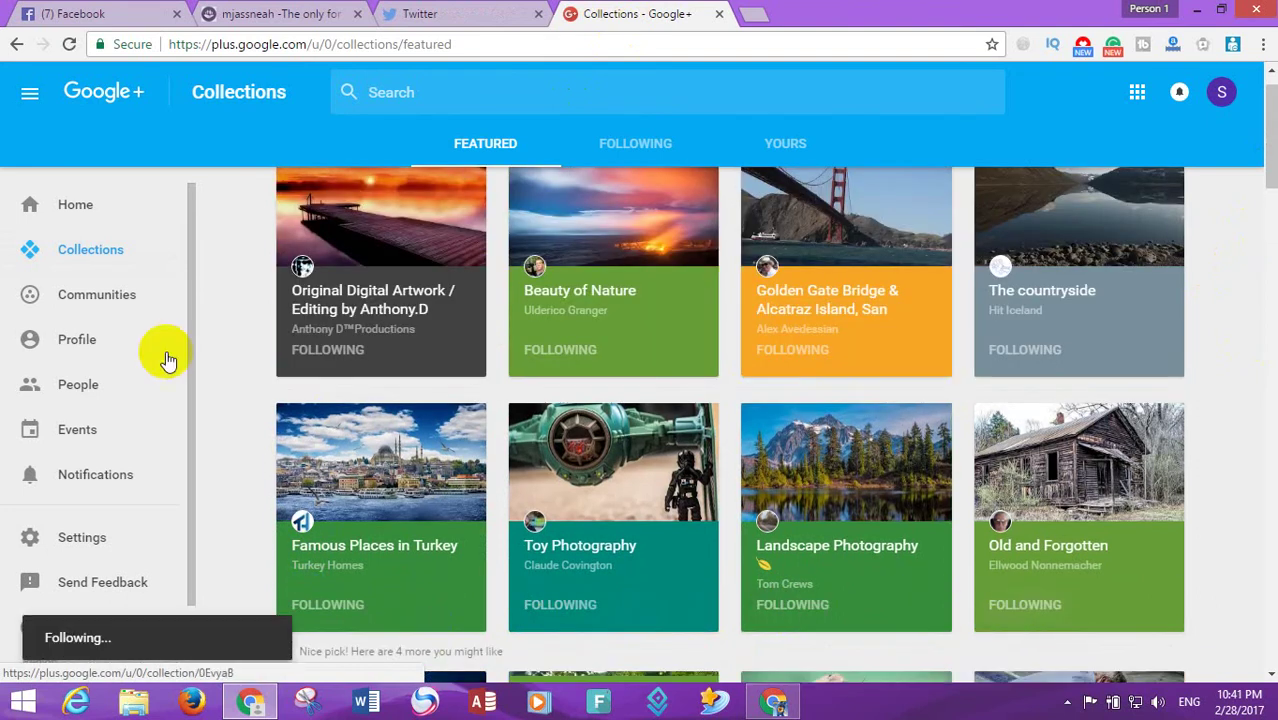
{"action": "left_click", "coordinate": [93, 296]}
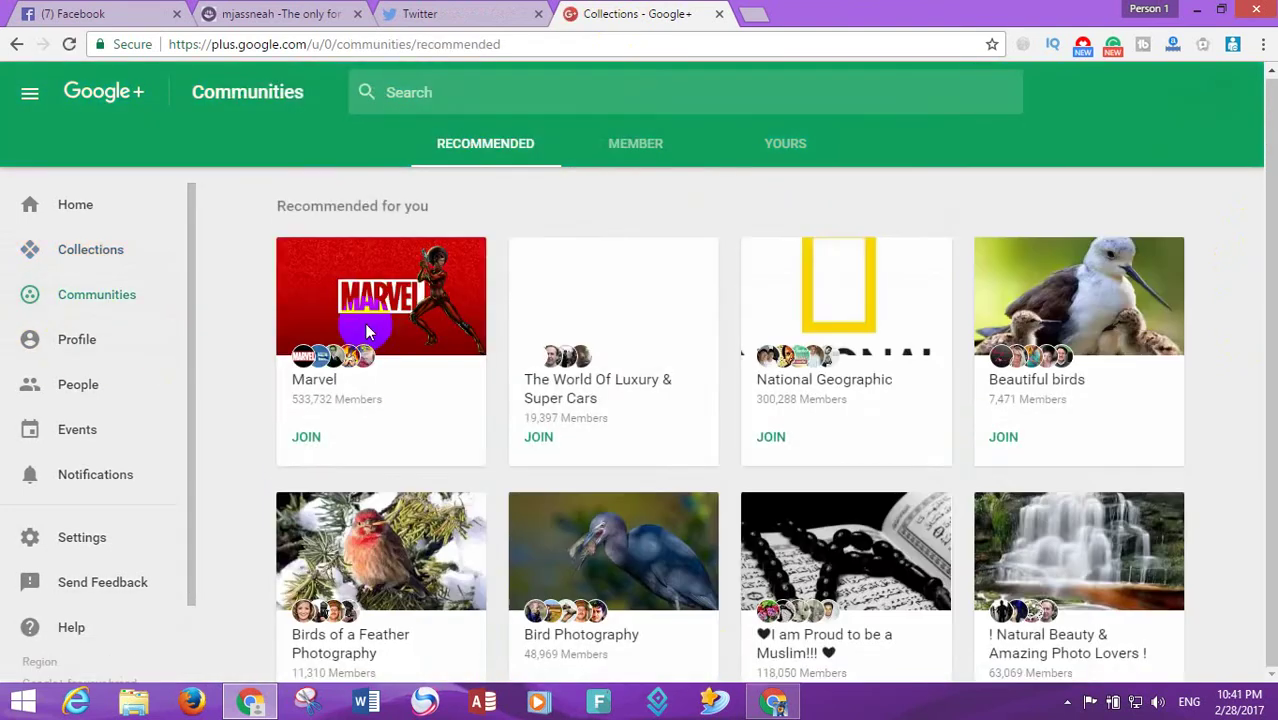
- Move from Communities to the Google+ Explore page with the search bar active
{"action": "left_click_drag", "start_coordinate": [1268, 185], "coordinate": [47, 327]}
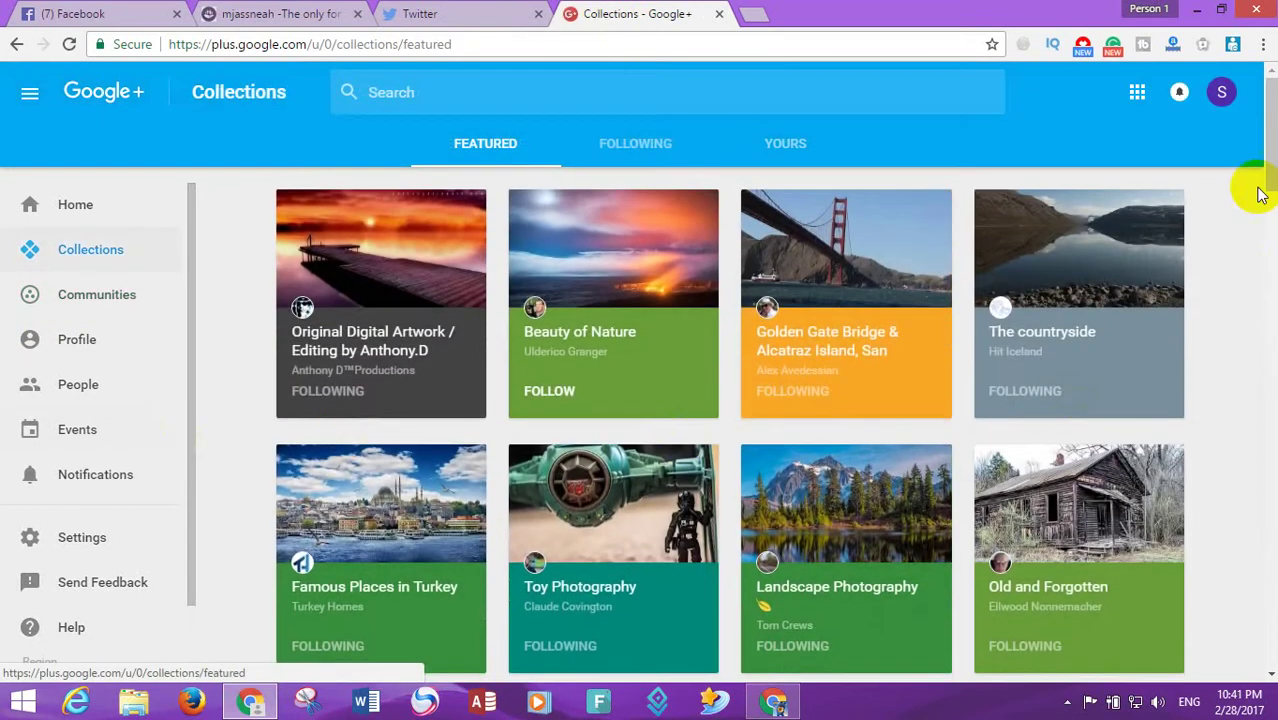
{"action": "left_click_drag", "start_coordinate": [1262, 185], "coordinate": [709, 175]}
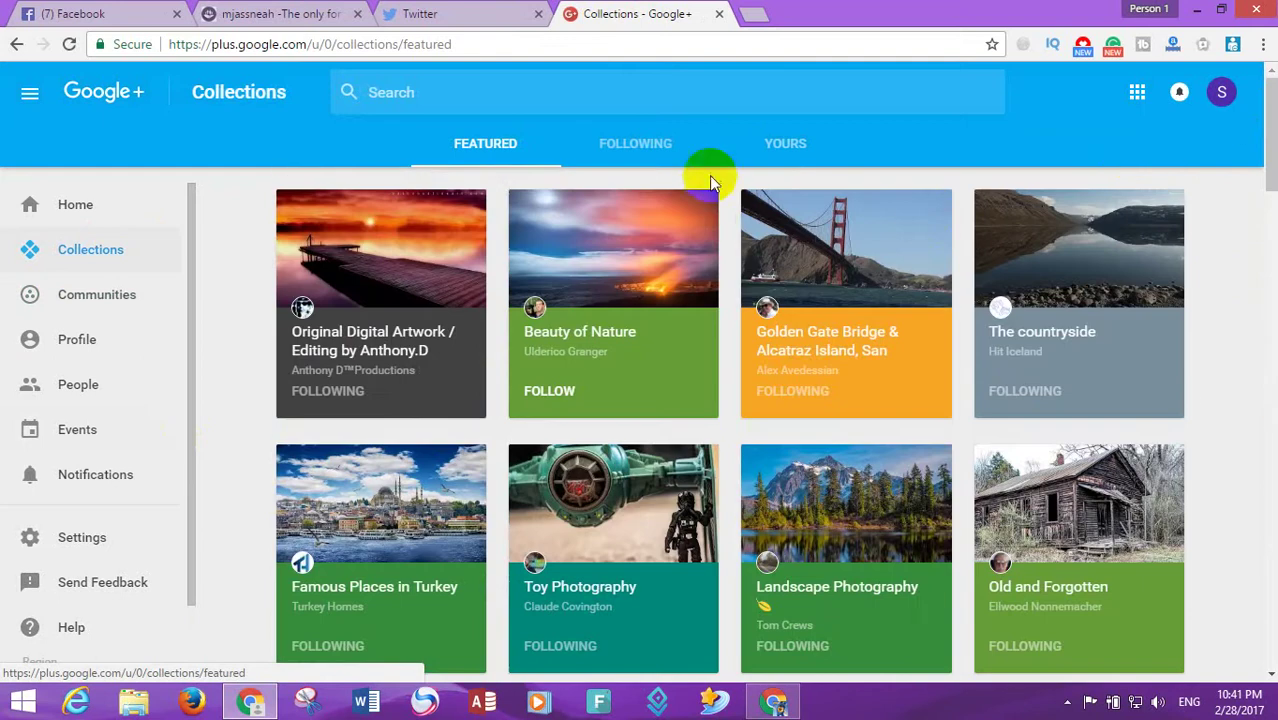
{"action": "left_click", "coordinate": [790, 98]}
{"action": "left_click", "coordinate": [640, 92]}
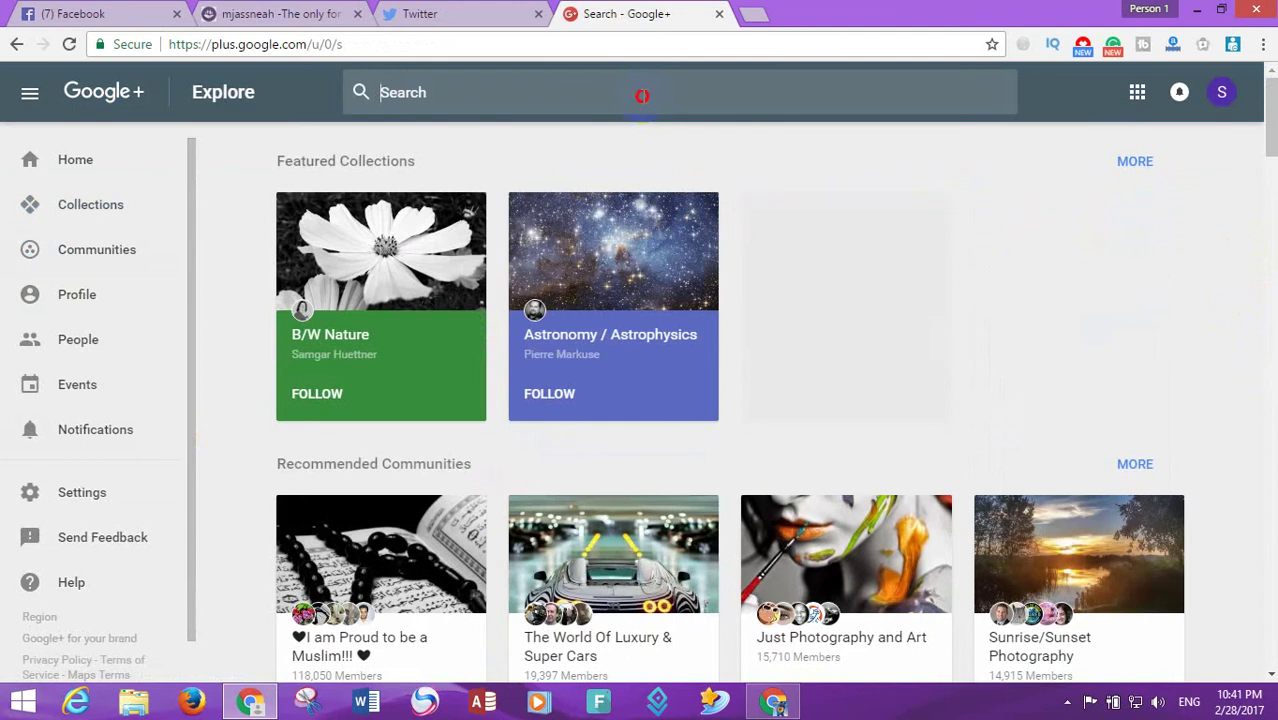
- Search Google+ for 'usa' and show all matching People & Pages results
{"action": "key", "text": "Return"}
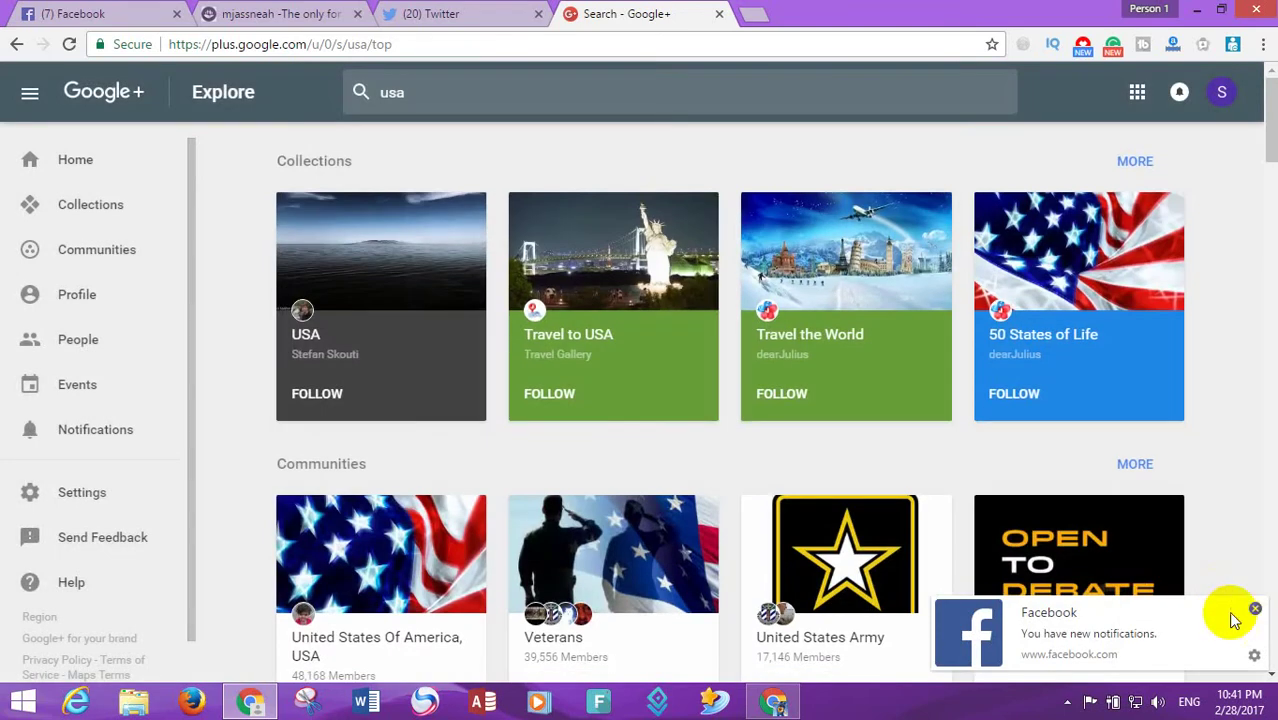
{"action": "left_click", "coordinate": [1255, 609]}
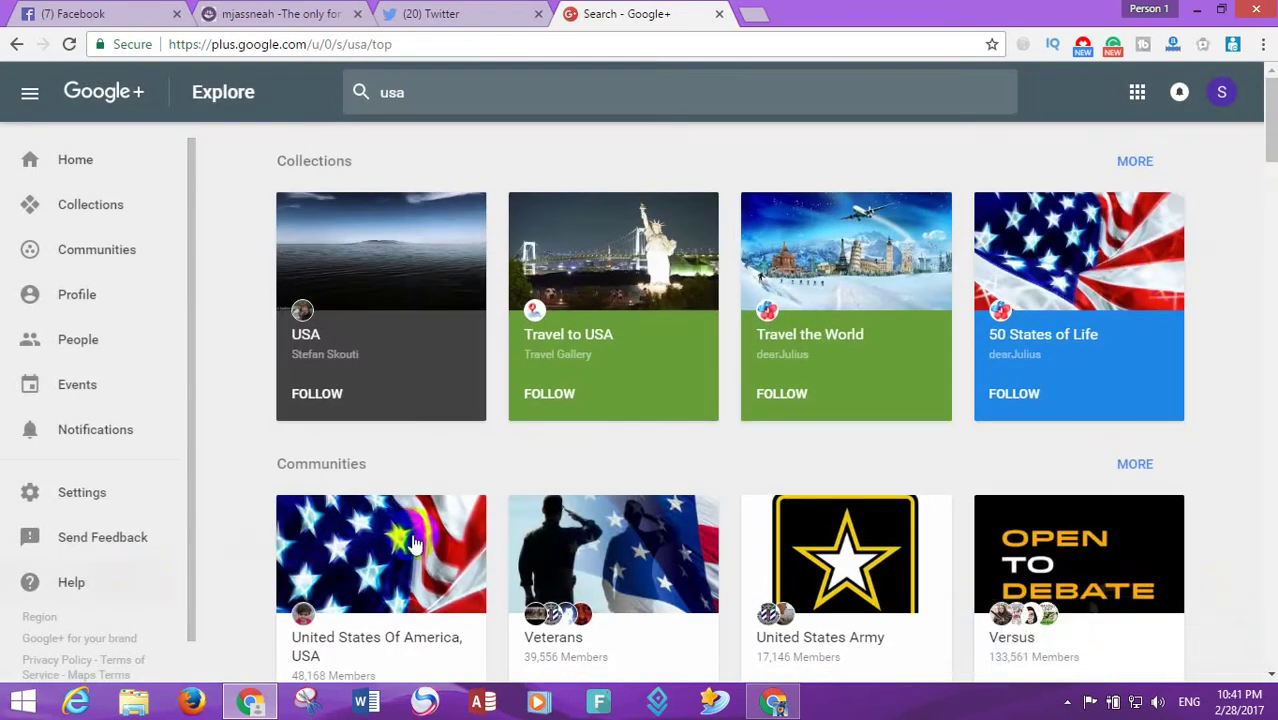
{"action": "left_click_drag", "start_coordinate": [1272, 170], "coordinate": [1272, 218]}
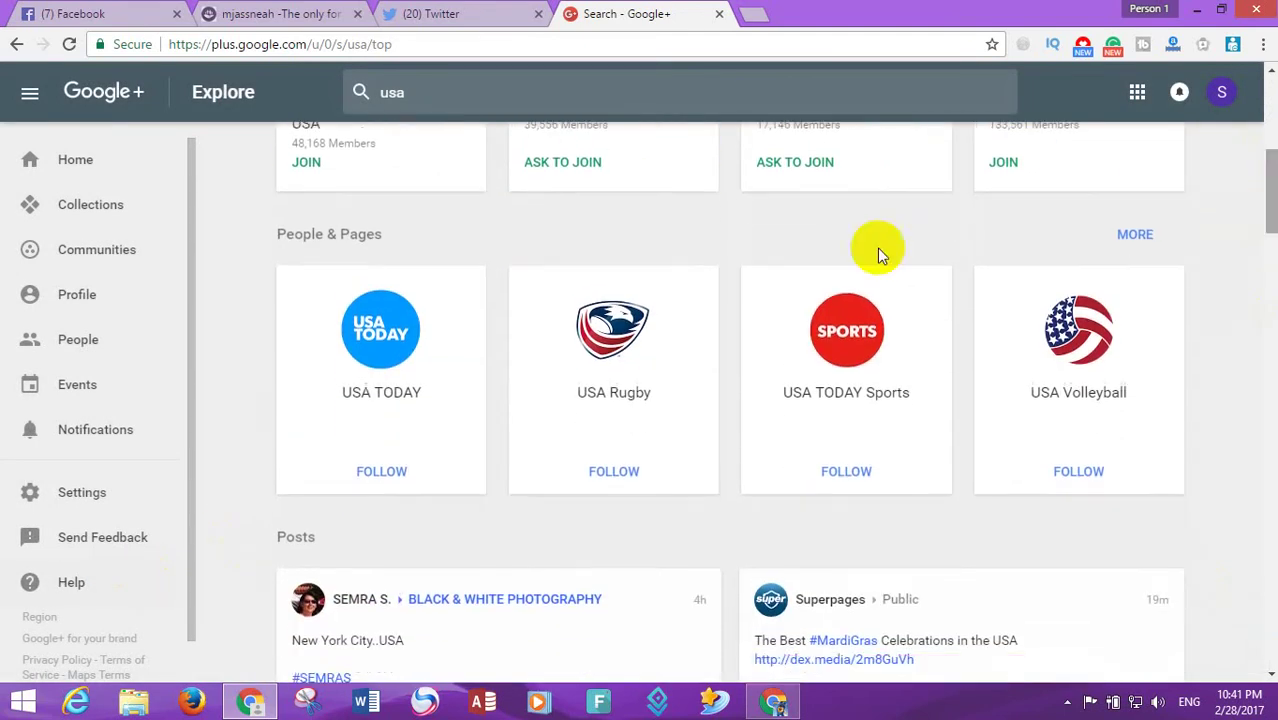
{"action": "left_click", "coordinate": [1135, 233]}
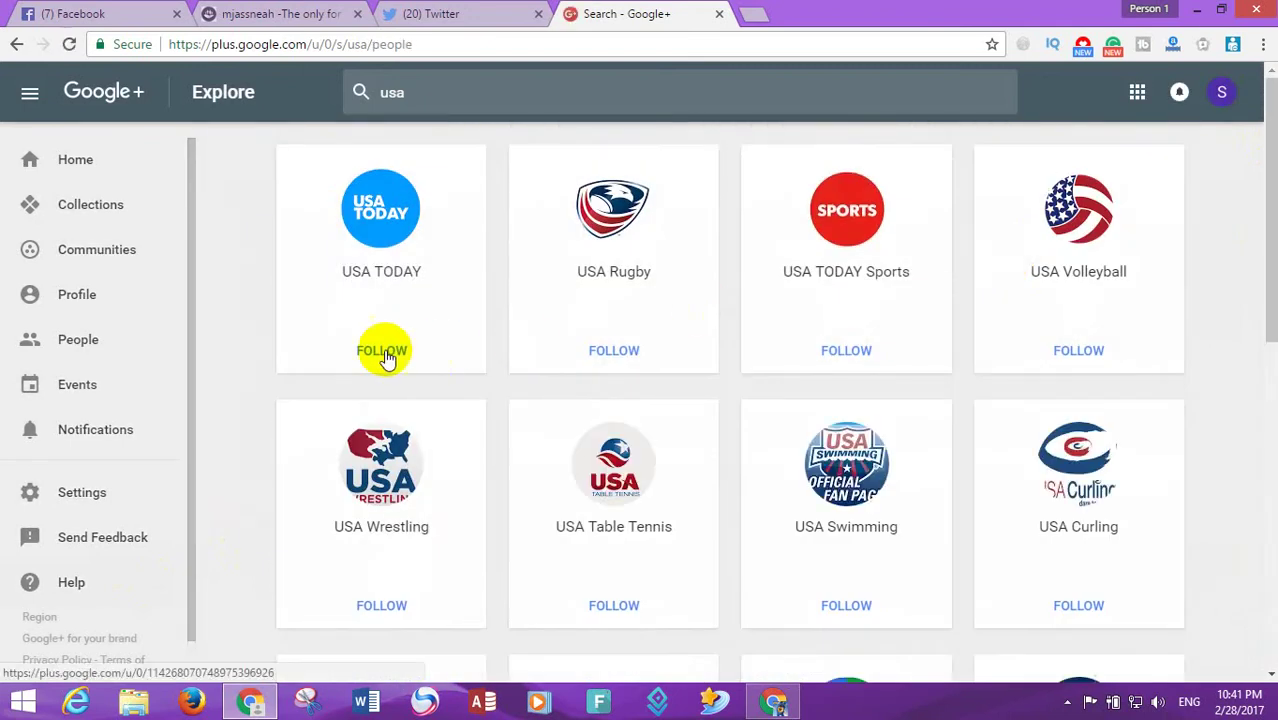
- Follow the first usa pages, including USA TODAY, USA Rugby, USA Curling, USA Diving and USA Water Polo
{"action": "left_click", "coordinate": [386, 358]}
{"action": "left_click", "coordinate": [588, 358]}
{"action": "left_click", "coordinate": [830, 358]}
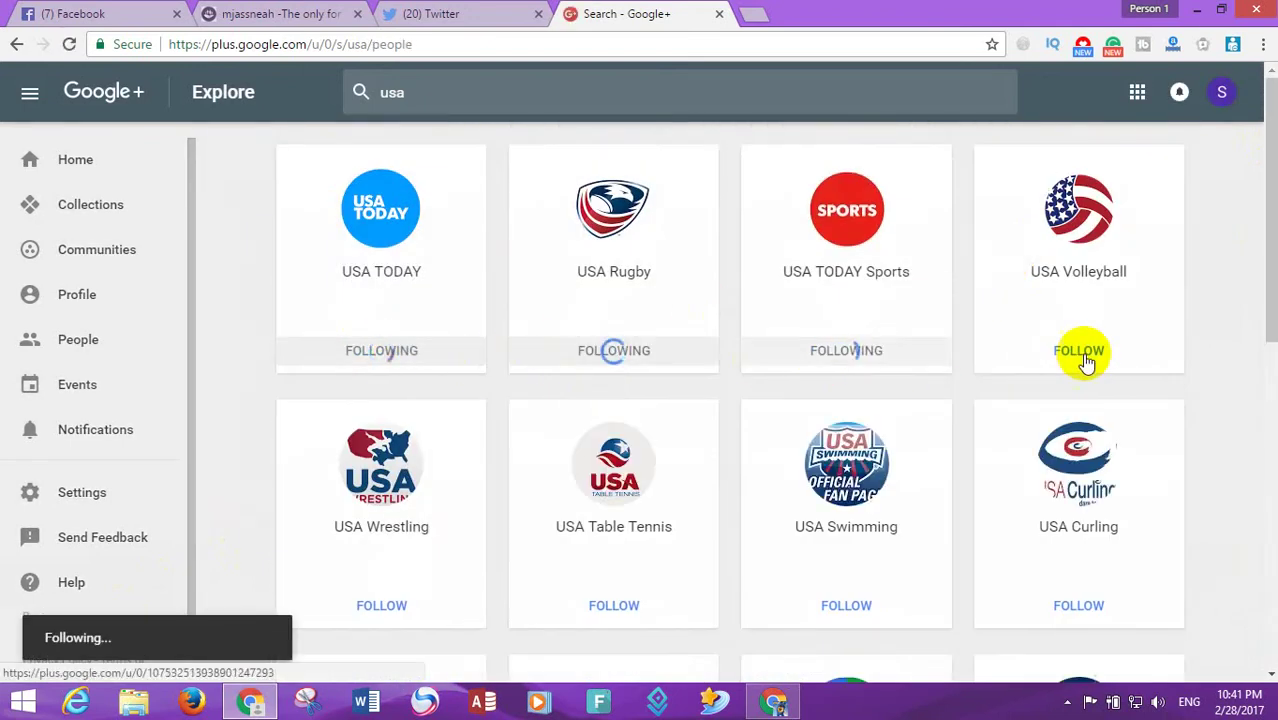
{"action": "left_click", "coordinate": [1082, 357]}
{"action": "left_click", "coordinate": [1078, 603]}
{"action": "left_click", "coordinate": [890, 605]}
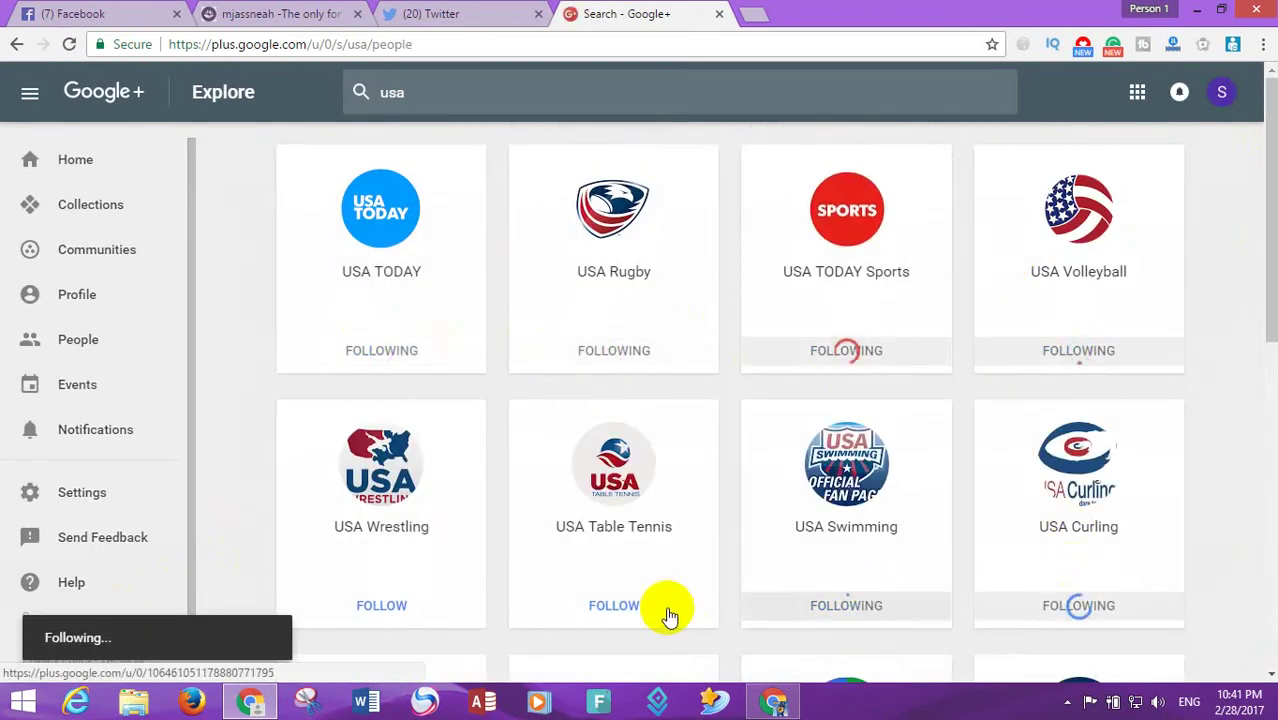
{"action": "left_click", "coordinate": [520, 606]}
{"action": "left_click", "coordinate": [472, 606]}
{"action": "left_click_drag", "start_coordinate": [1255, 271], "coordinate": [1150, 490]}
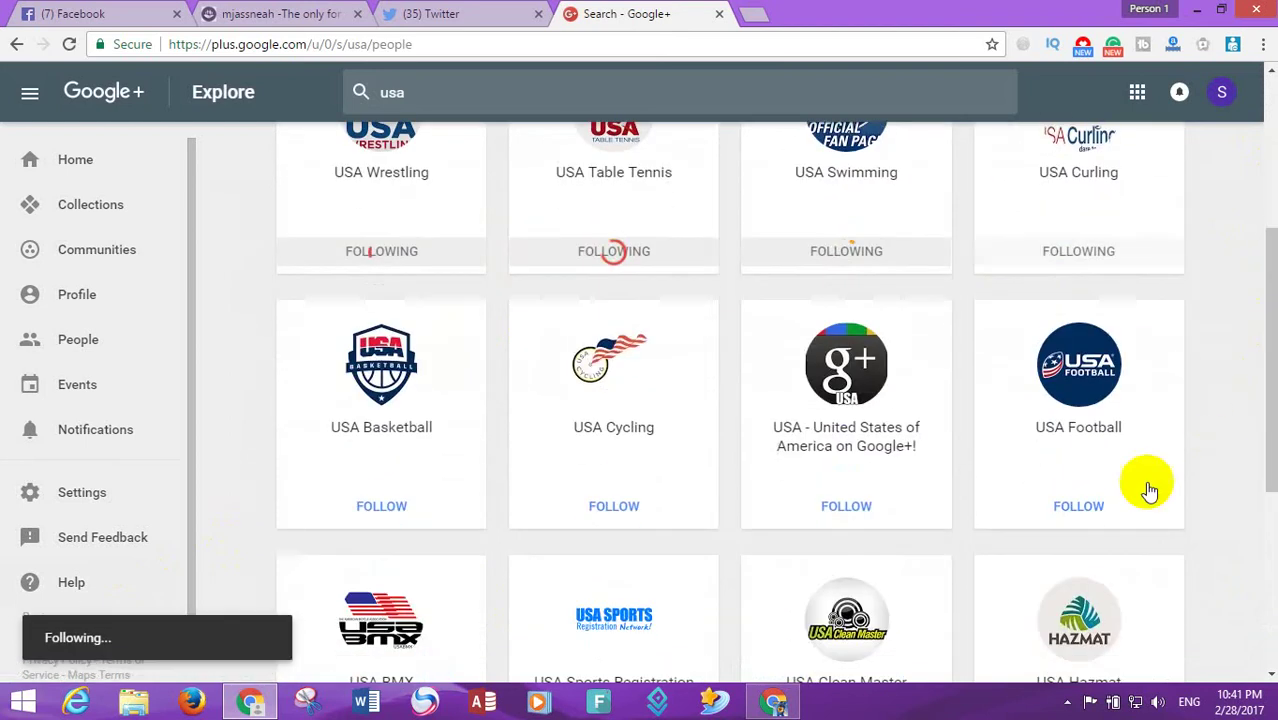
{"action": "left_click", "coordinate": [922, 515]}
{"action": "left_click", "coordinate": [610, 510]}
{"action": "left_click", "coordinate": [422, 505]}
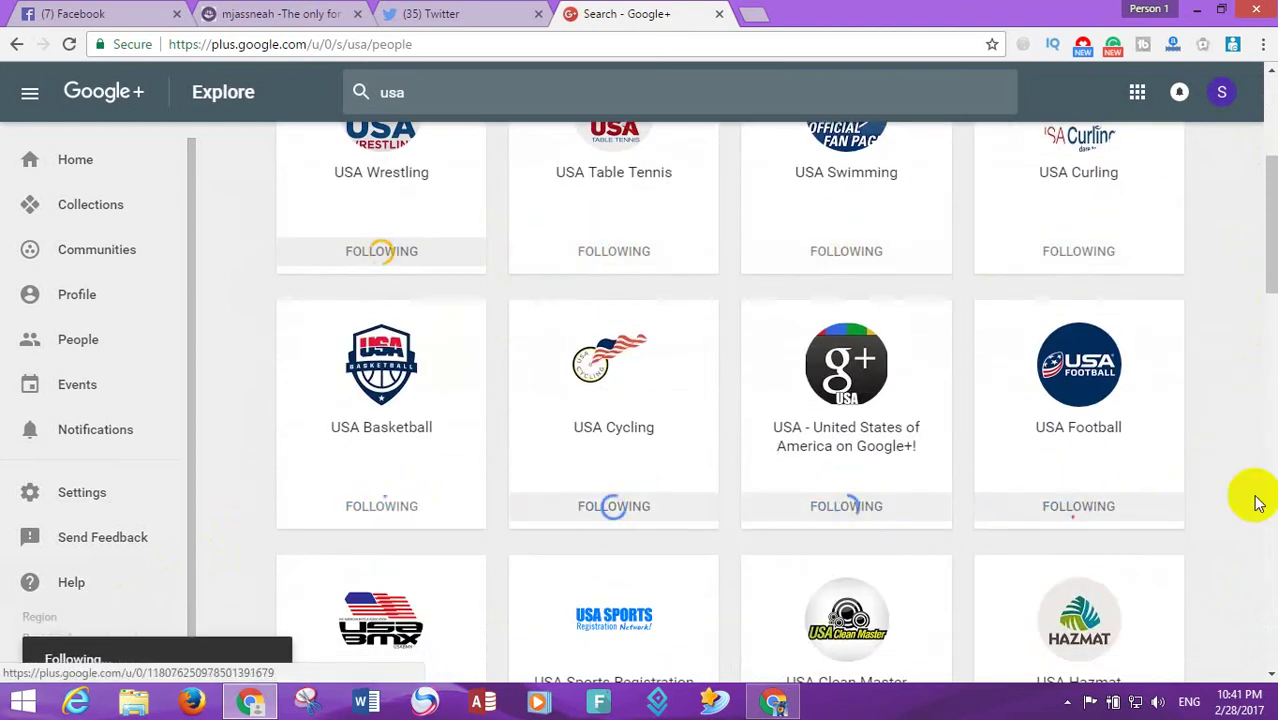
{"action": "left_click_drag", "start_coordinate": [1268, 258], "coordinate": [1078, 366]}
{"action": "left_click", "coordinate": [1078, 366]}
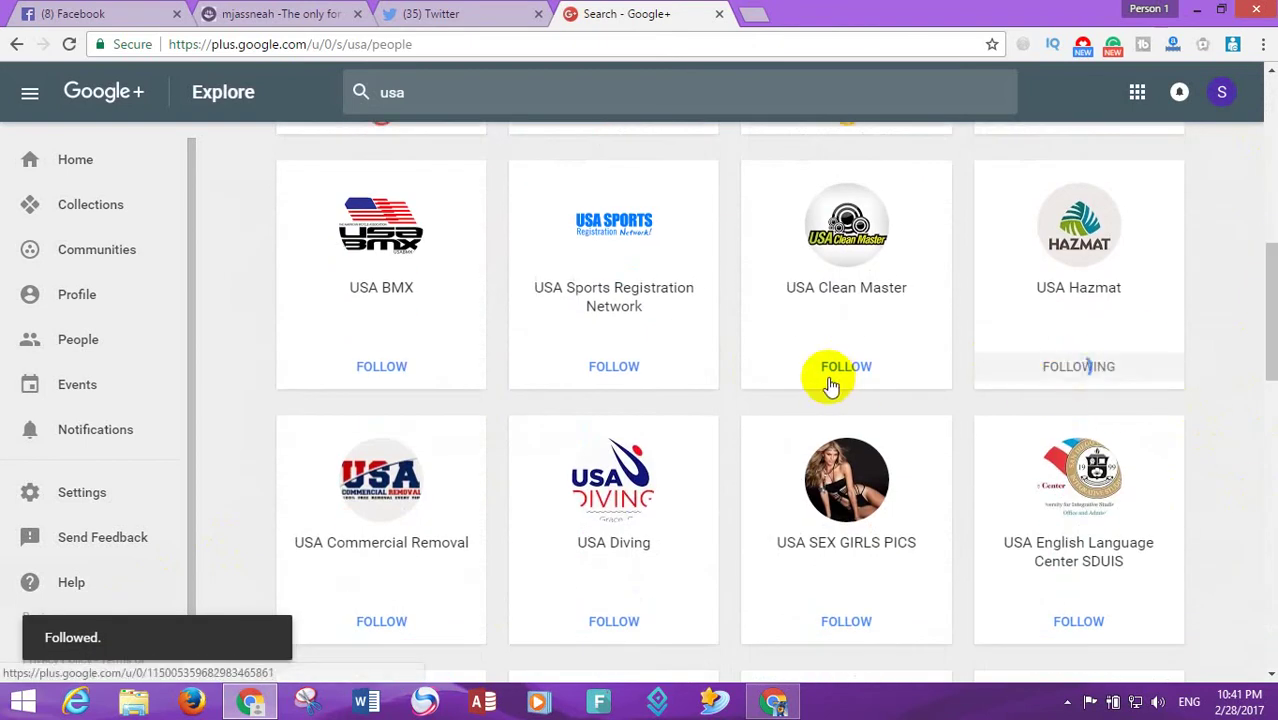
{"action": "left_click", "coordinate": [834, 372]}
{"action": "left_click", "coordinate": [613, 370]}
{"action": "left_click", "coordinate": [392, 370]}
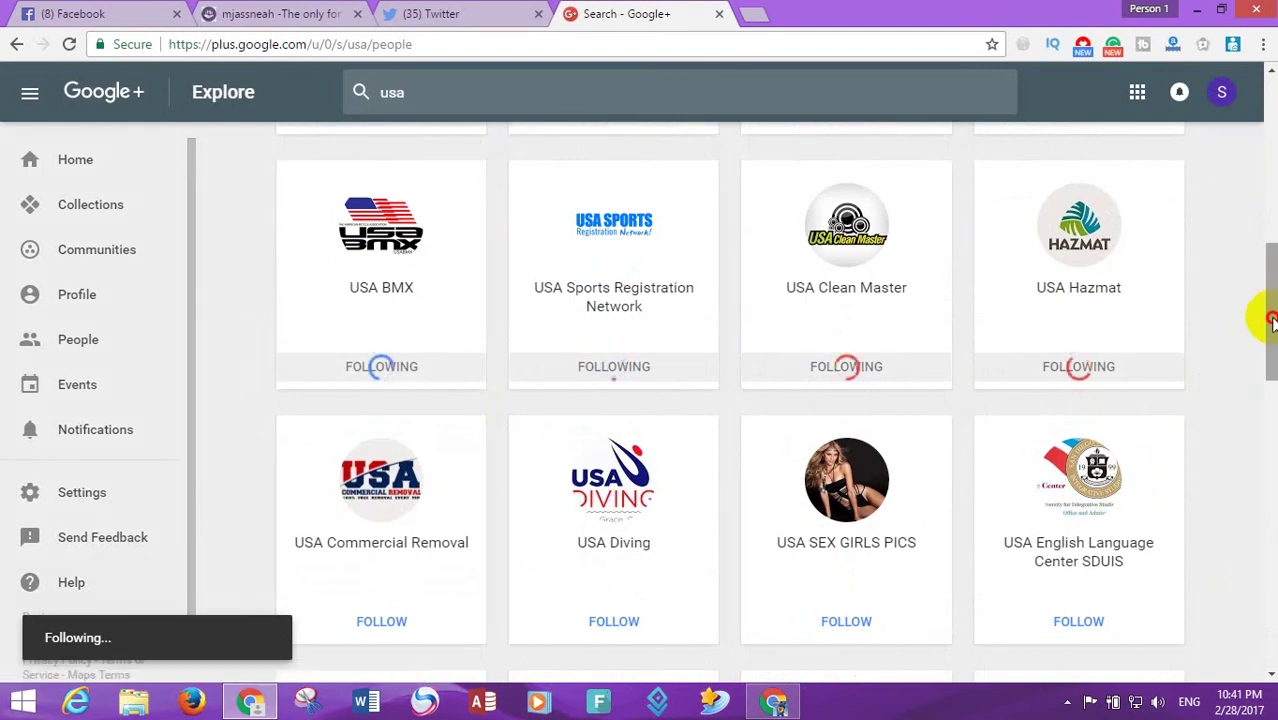
{"action": "left_click_drag", "start_coordinate": [1272, 320], "coordinate": [1150, 395]}
{"action": "left_click", "coordinate": [1011, 297]}
{"action": "left_click", "coordinate": [846, 282]}
{"action": "left_click", "coordinate": [579, 285]}
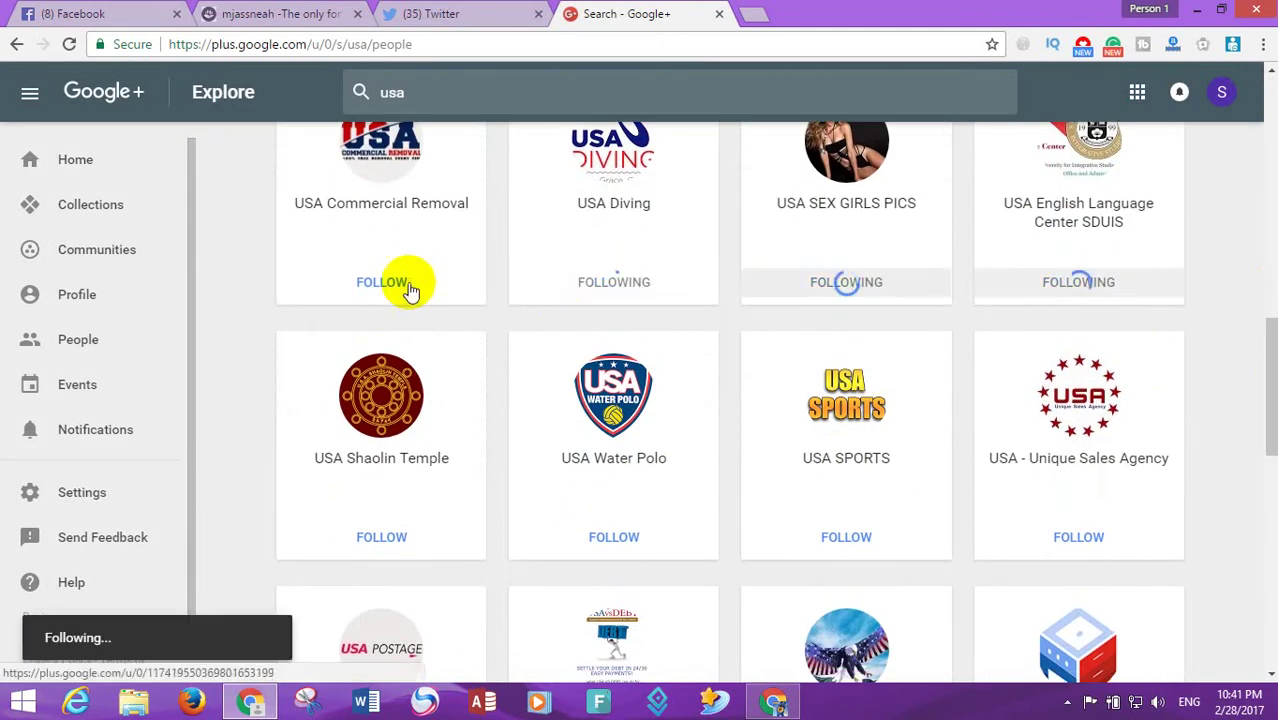
{"action": "left_click", "coordinate": [408, 285]}
{"action": "left_click", "coordinate": [602, 548]}
- Open the USA SPORTS profile page, then go back to the usa search results
{"action": "left_click", "coordinate": [845, 556]}
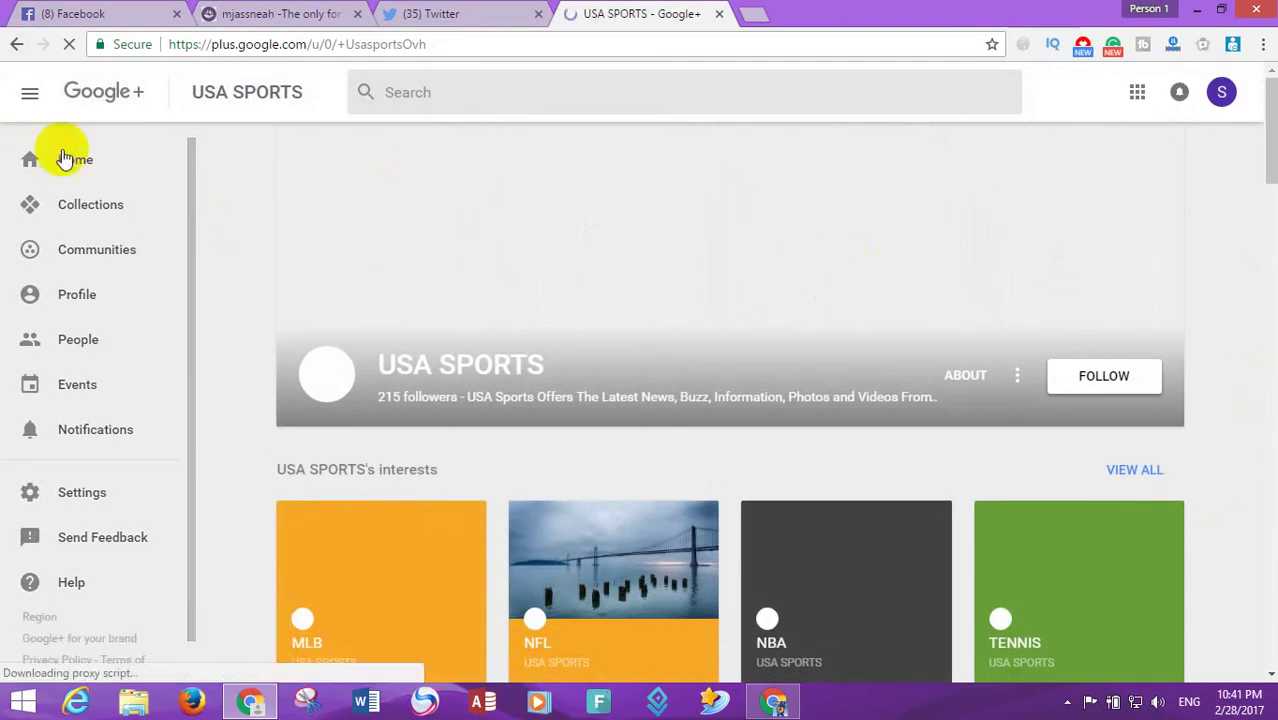
{"action": "left_click", "coordinate": [18, 44]}
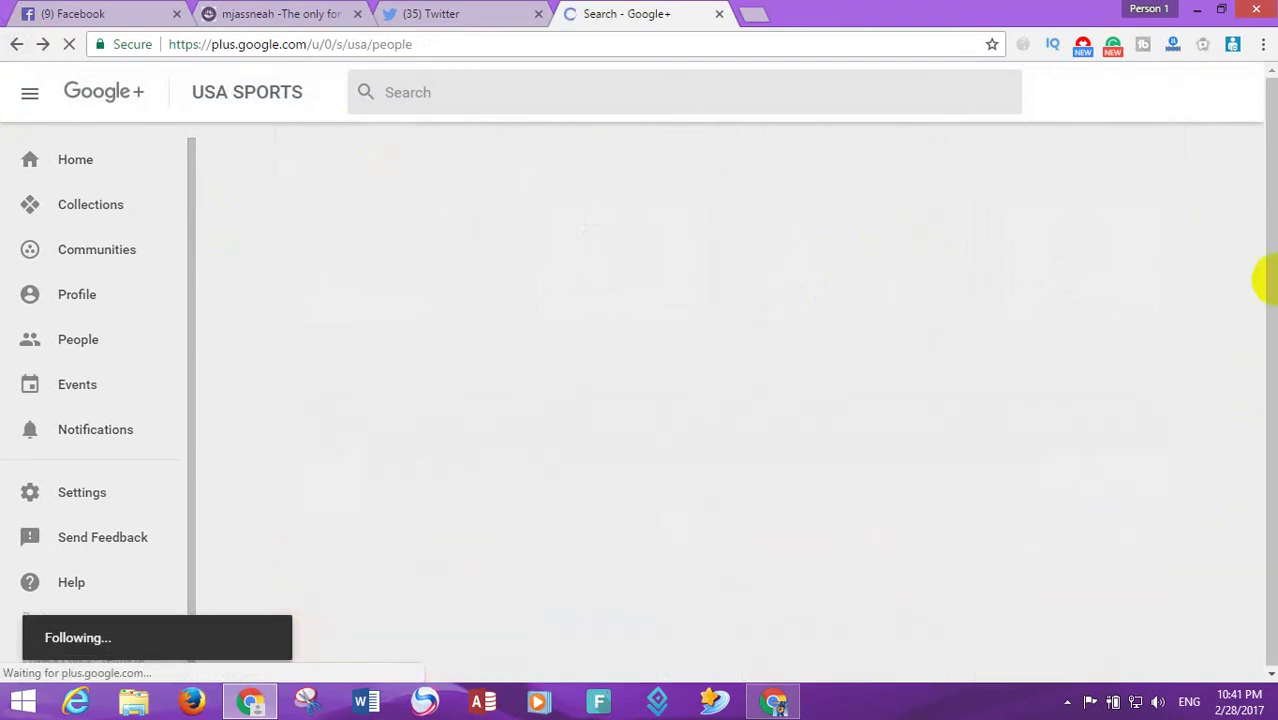
{"action": "scroll", "coordinate": [1272, 232], "scroll_direction": "up", "scroll_amount": 5}
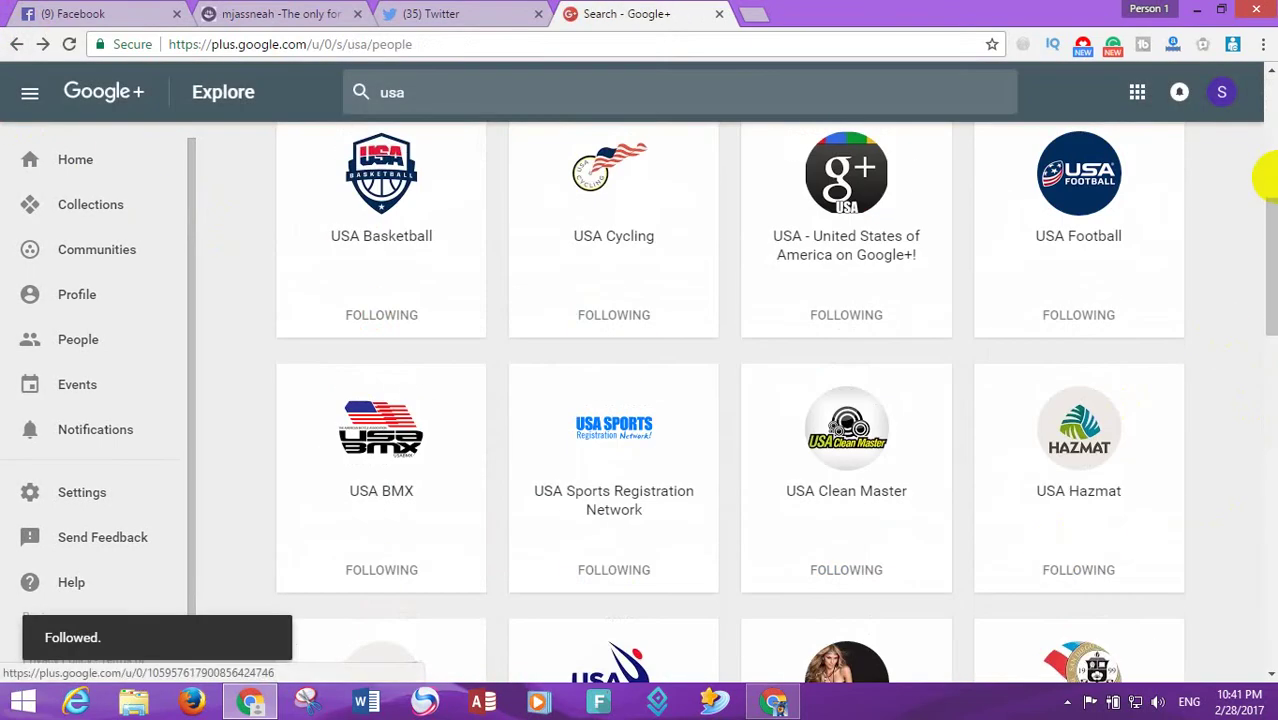
{"action": "scroll", "coordinate": [1260, 300], "scroll_direction": "down", "scroll_amount": 10}
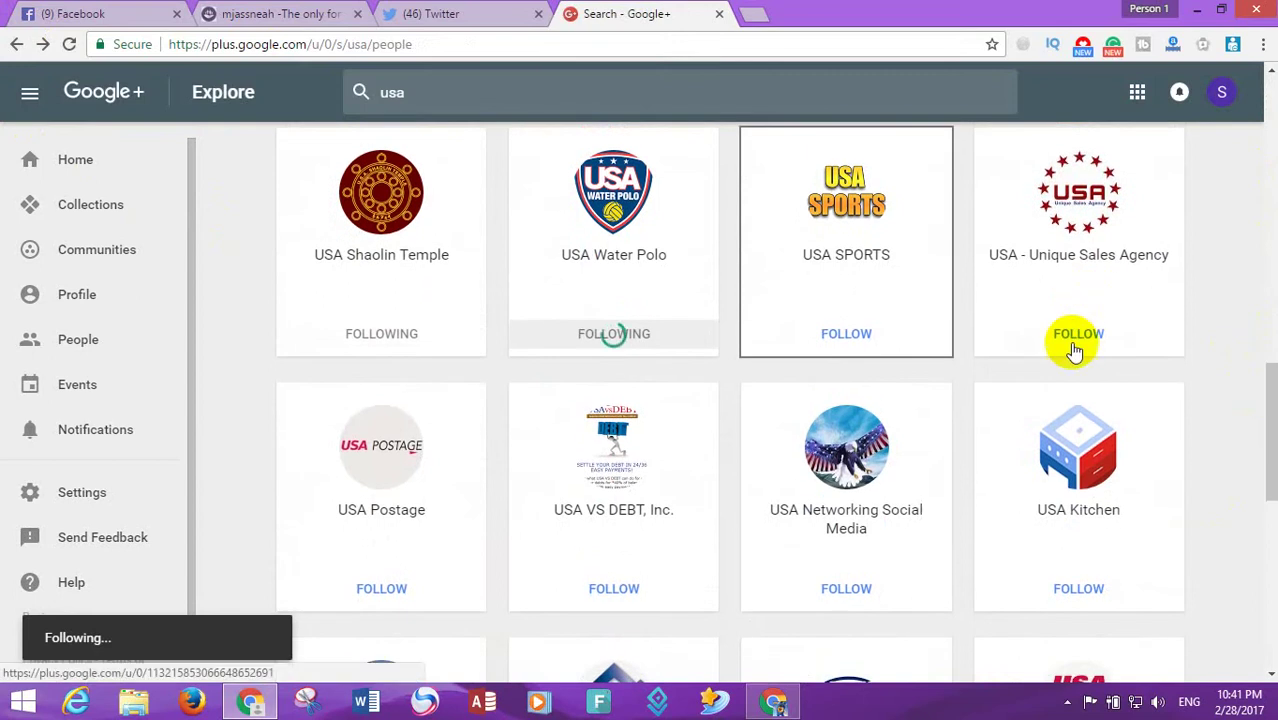
- Follow further pages such as USA SPORTS, USA Postage, USA Shooting, USA Beaches and USA Plumbing
{"action": "left_click", "coordinate": [1075, 340]}
{"action": "left_click", "coordinate": [884, 345]}
{"action": "left_click", "coordinate": [420, 585]}
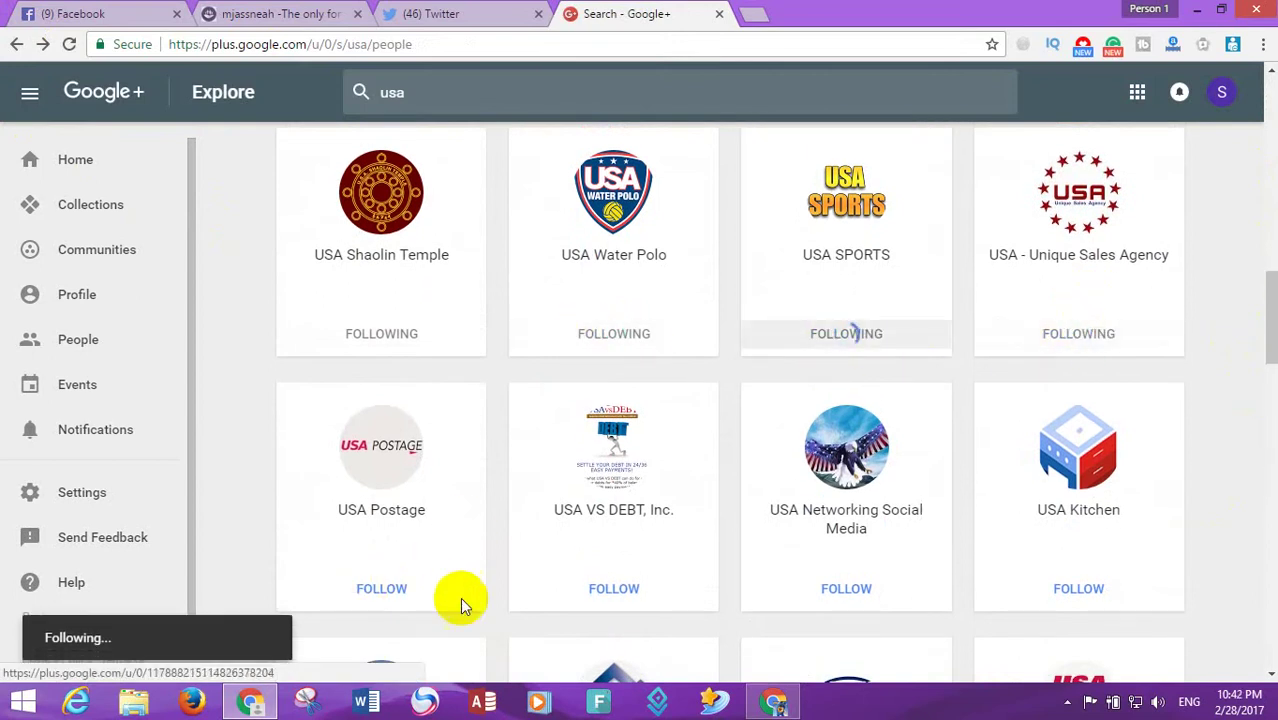
{"action": "left_click", "coordinate": [808, 596]}
{"action": "left_click", "coordinate": [1048, 598]}
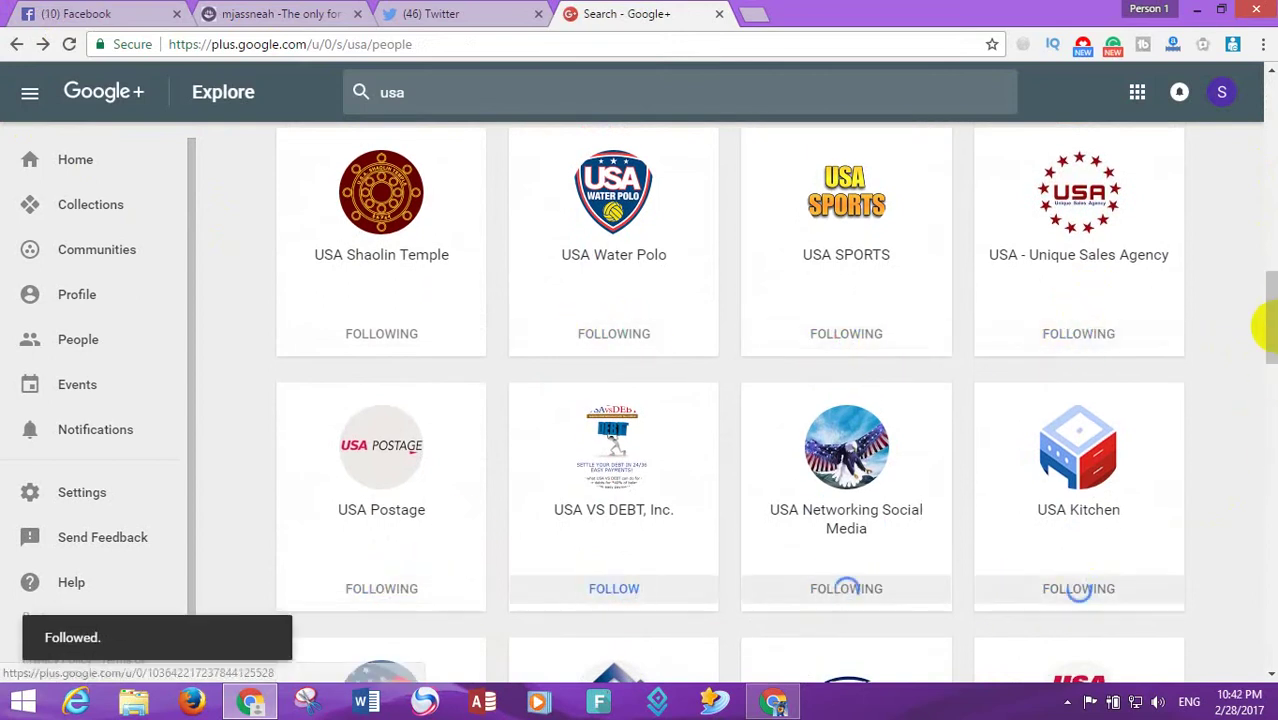
{"action": "scroll", "coordinate": [1264, 334], "scroll_direction": "down", "scroll_amount": 4}
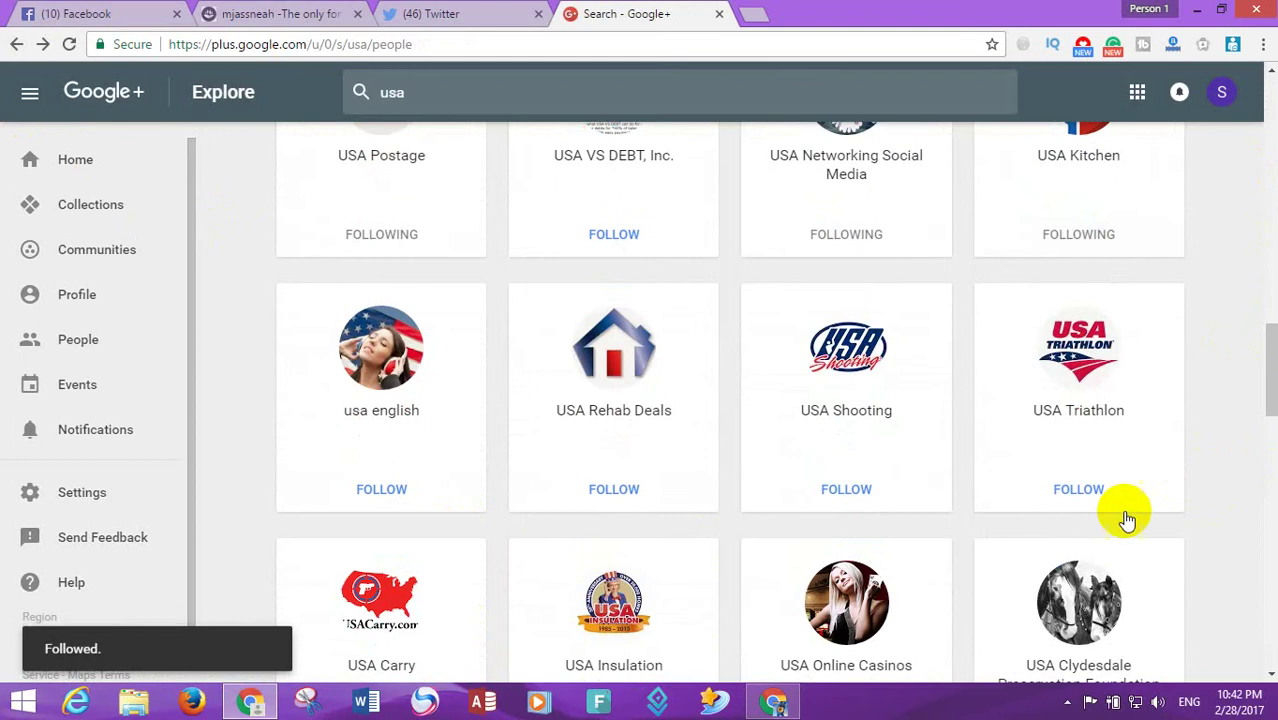
{"action": "left_click", "coordinate": [836, 489]}
{"action": "left_click", "coordinate": [582, 492]}
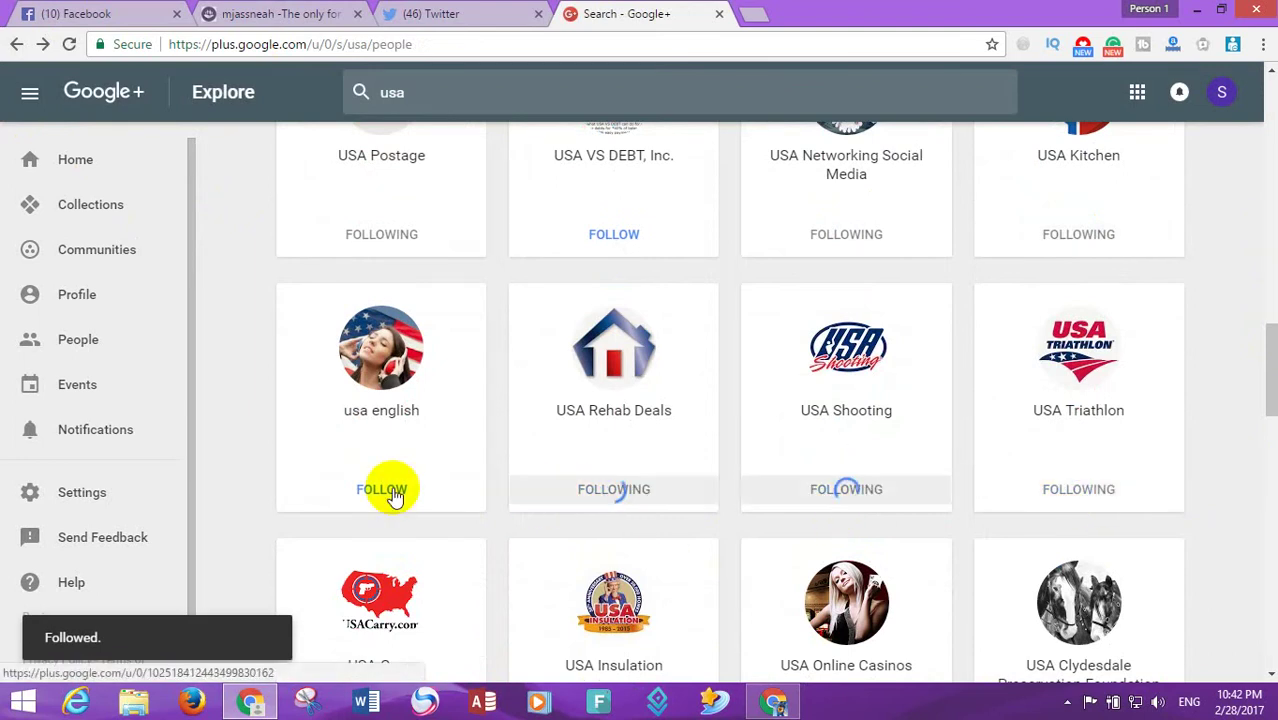
{"action": "left_click", "coordinate": [385, 490]}
{"action": "scroll", "coordinate": [1266, 420], "scroll_direction": "down", "scroll_amount": 4}
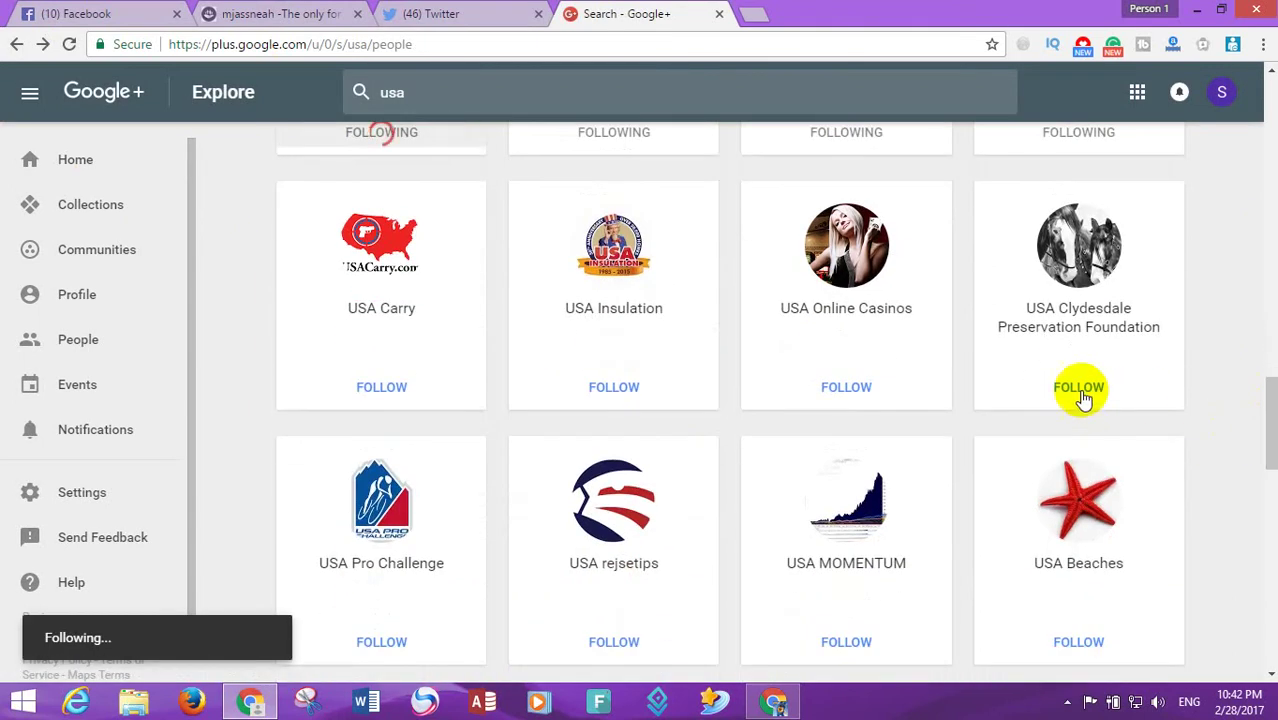
{"action": "left_click", "coordinate": [1082, 390]}
{"action": "left_click", "coordinate": [860, 395]}
{"action": "left_click", "coordinate": [630, 392]}
{"action": "left_click", "coordinate": [381, 390]}
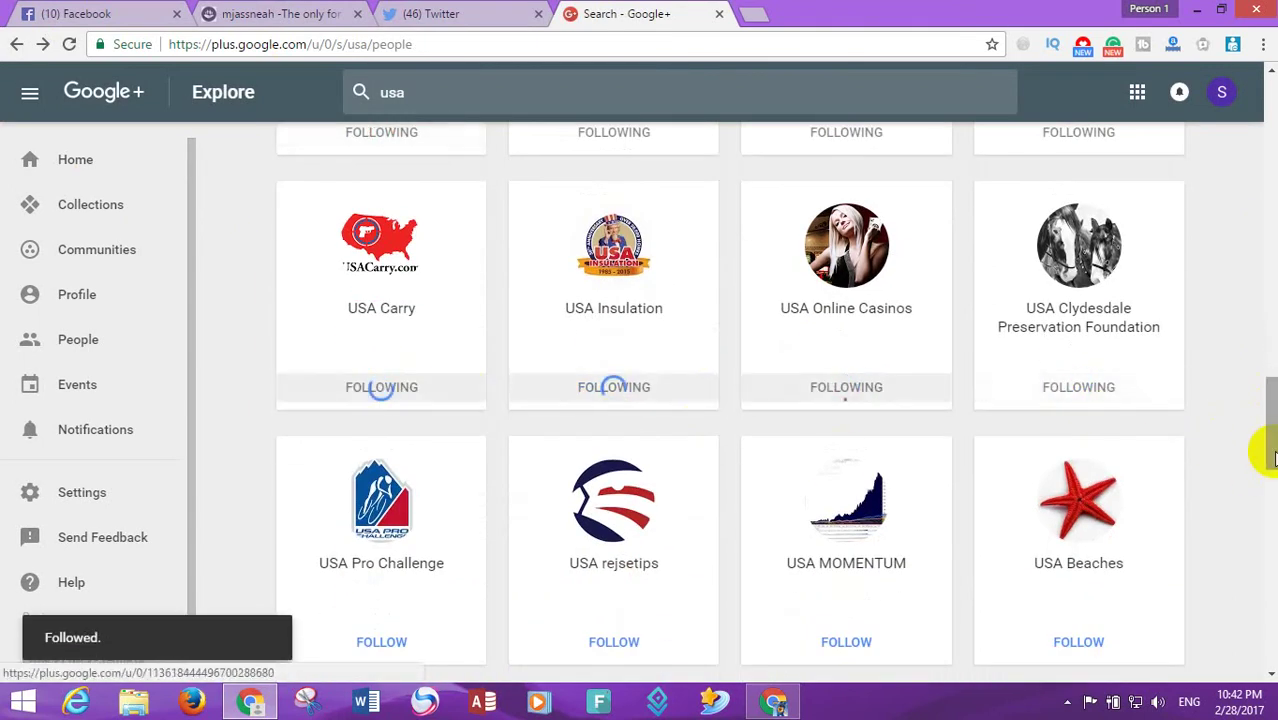
{"action": "scroll", "coordinate": [1268, 472], "scroll_direction": "down", "scroll_amount": 3}
{"action": "left_click", "coordinate": [1074, 350]}
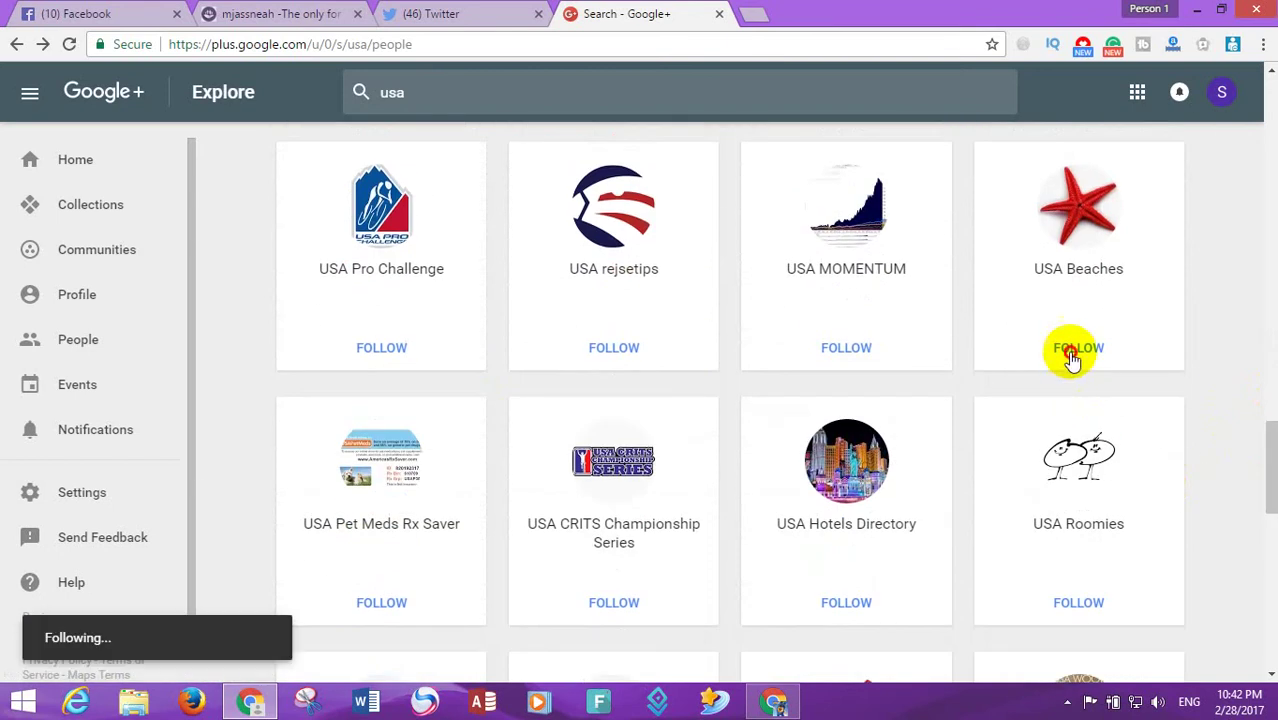
{"action": "left_click", "coordinate": [852, 352]}
{"action": "left_click", "coordinate": [624, 360]}
{"action": "left_click", "coordinate": [405, 350]}
{"action": "left_click", "coordinate": [385, 600]}
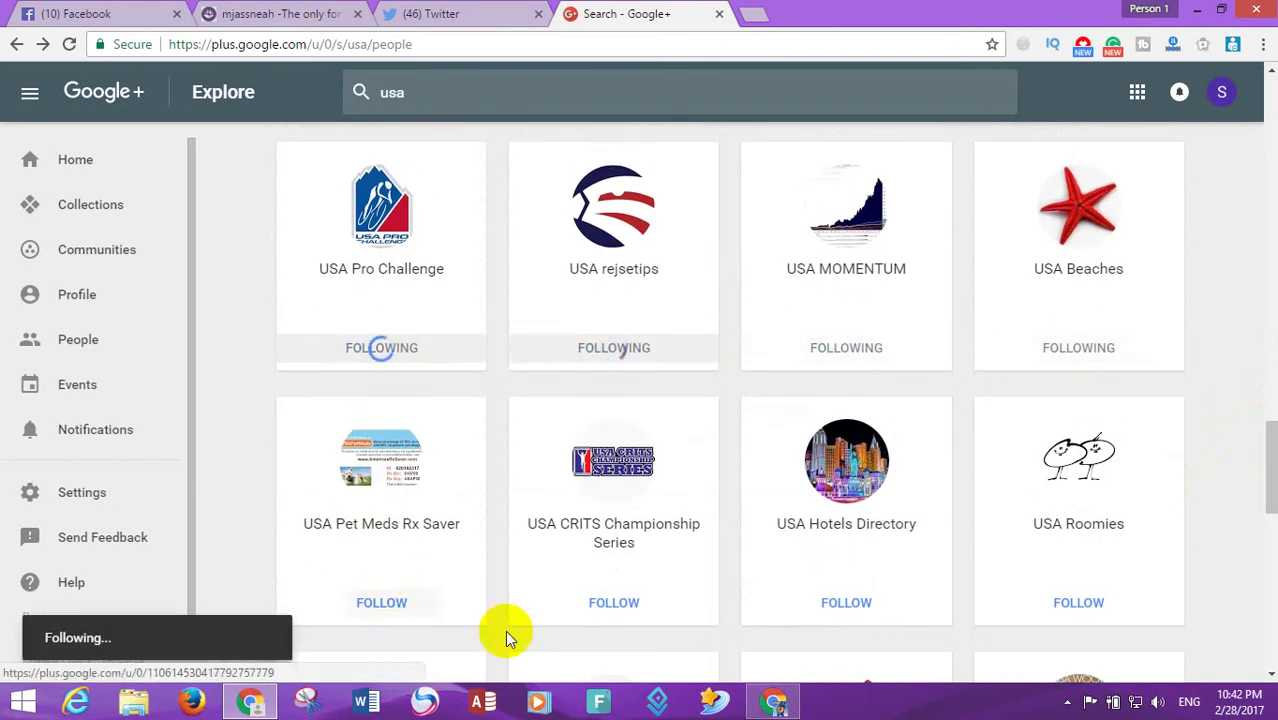
{"action": "left_click", "coordinate": [846, 604]}
{"action": "left_click", "coordinate": [1078, 604]}
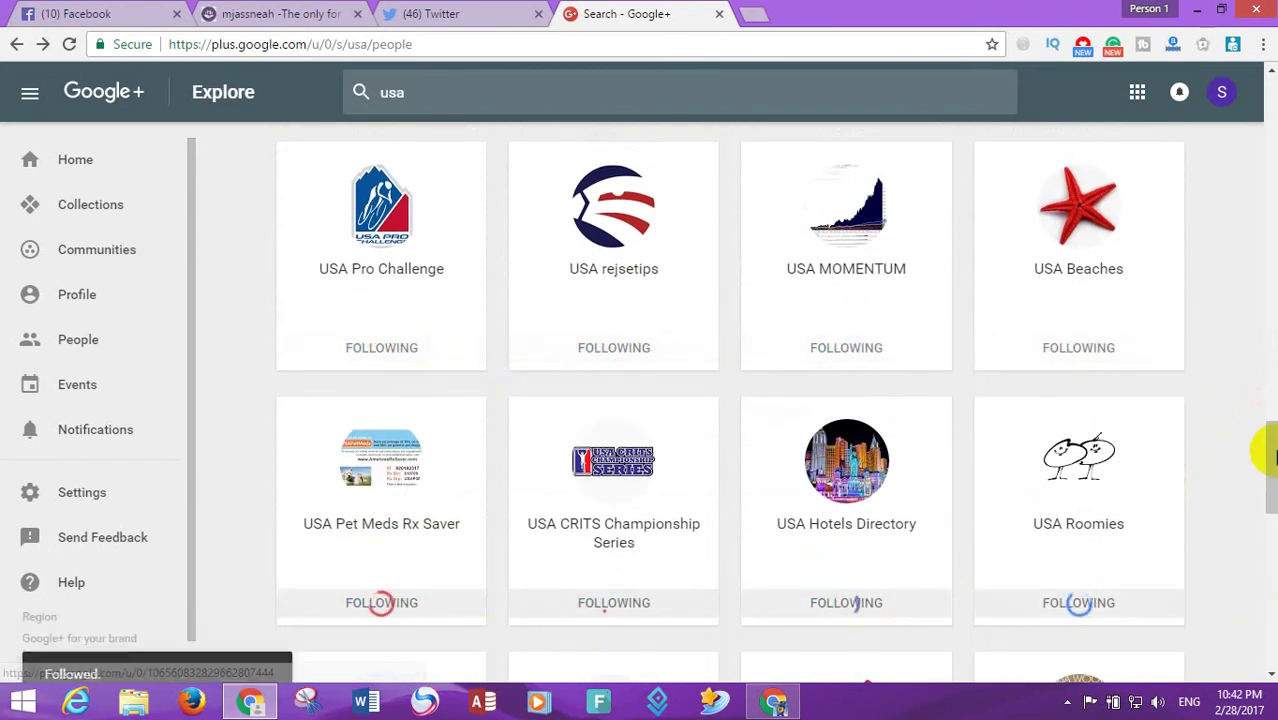
{"action": "scroll", "coordinate": [1268, 470], "scroll_direction": "down", "scroll_amount": 2}
{"action": "scroll", "coordinate": [1270, 482], "scroll_direction": "down", "scroll_amount": 2}
{"action": "left_click", "coordinate": [1078, 465]}
{"action": "left_click", "coordinate": [840, 465]}
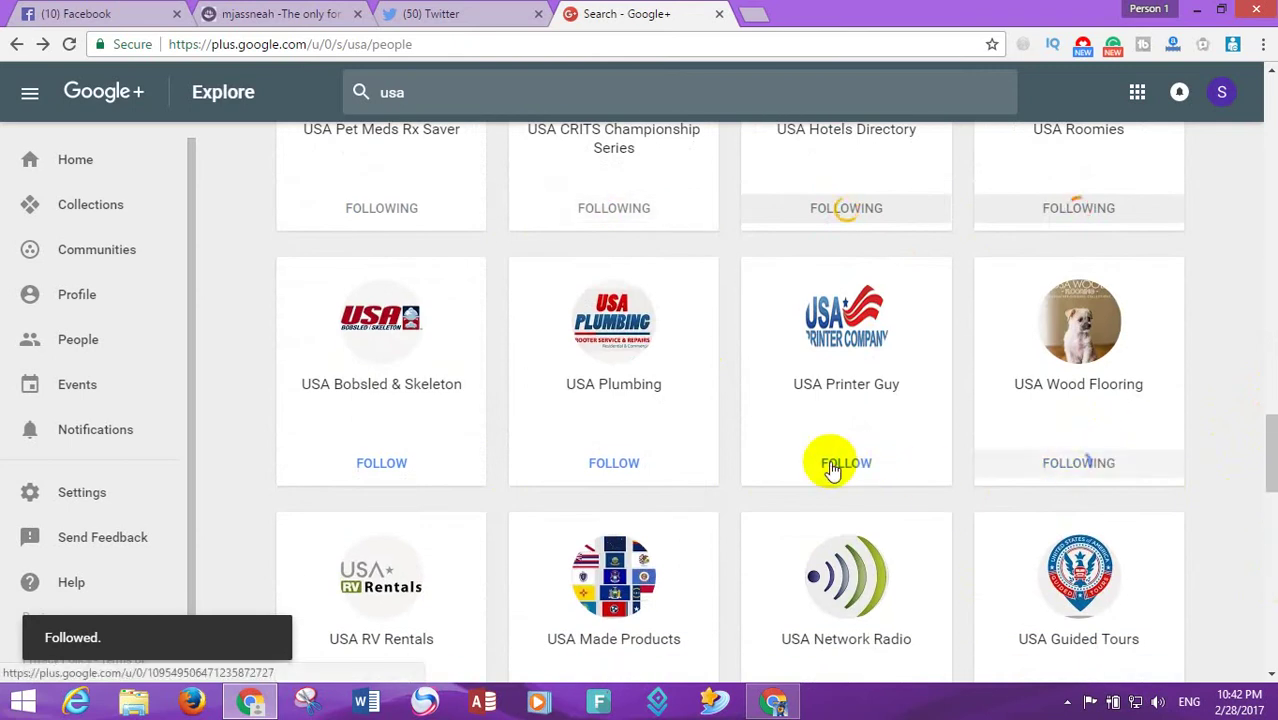
{"action": "left_click", "coordinate": [416, 483]}
{"action": "left_click", "coordinate": [613, 463]}
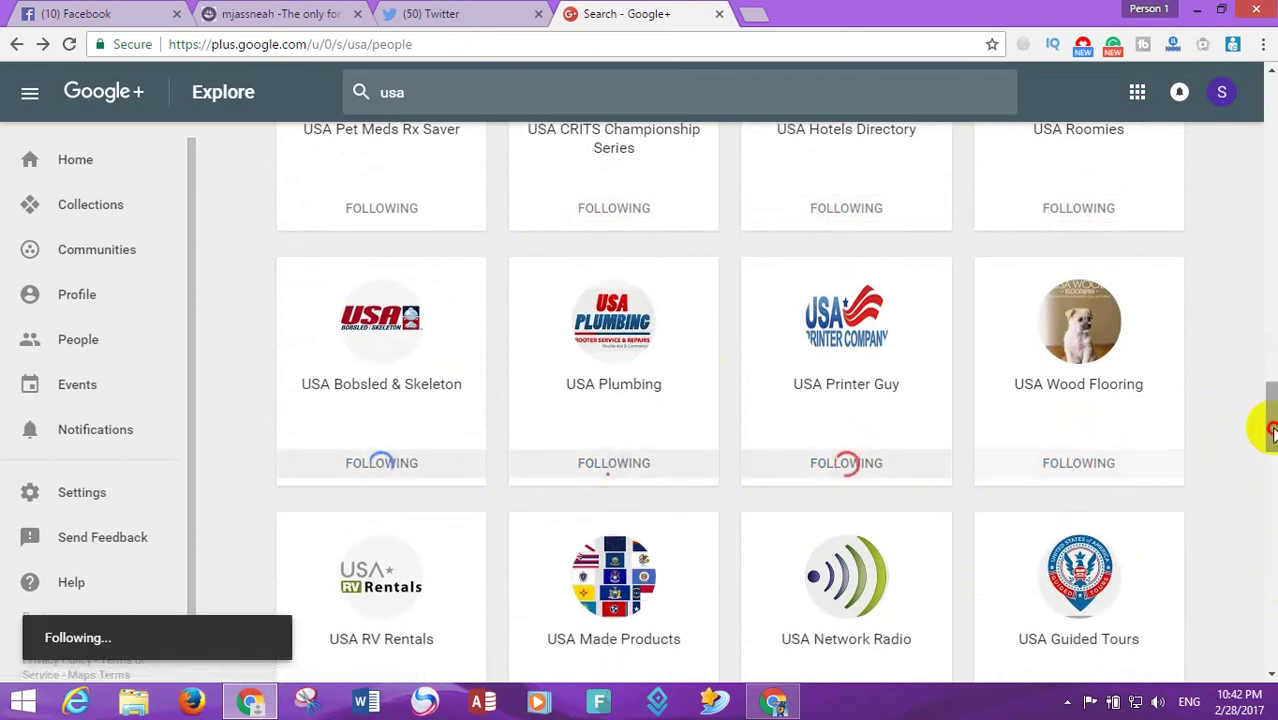
- Follow more pages including USA Guided Tours, USA Jobs Portal, USA Electric and USA Biz Center
{"action": "scroll", "coordinate": [1267, 430], "scroll_direction": "down", "scroll_amount": 3}
{"action": "left_click", "coordinate": [1080, 349]}
{"action": "left_click", "coordinate": [846, 349]}
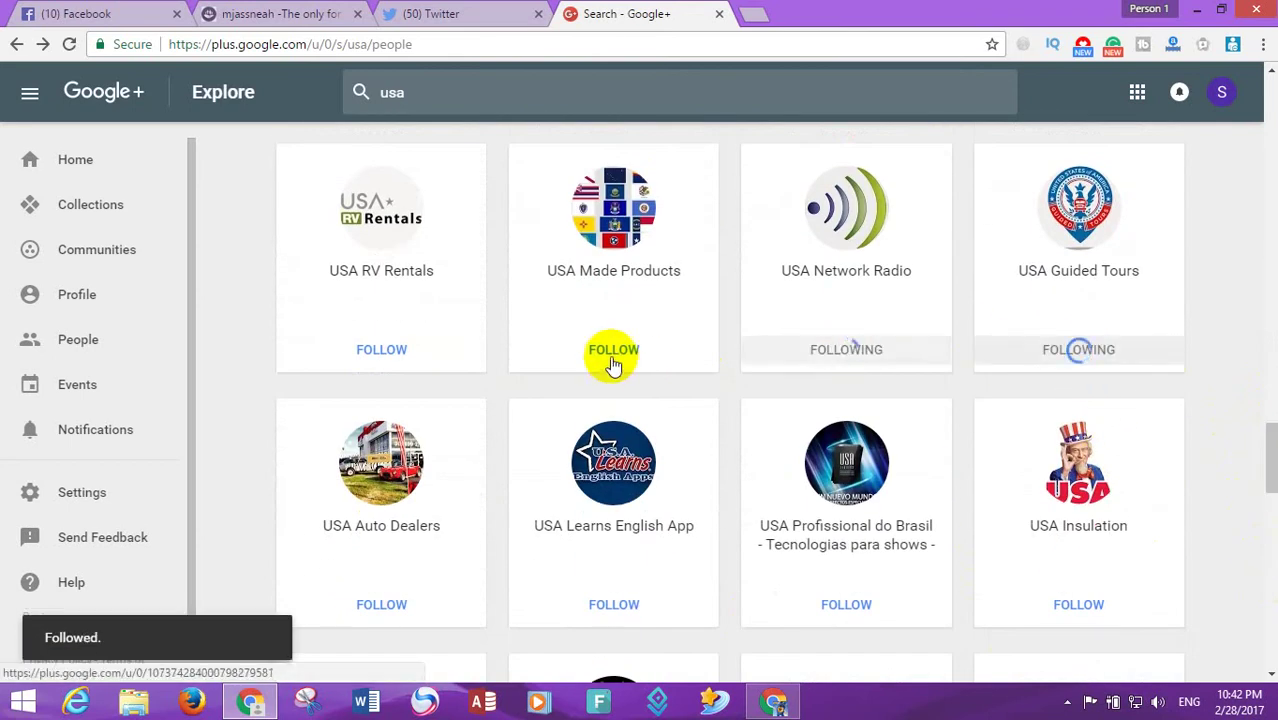
{"action": "left_click", "coordinate": [613, 349]}
{"action": "left_click", "coordinate": [393, 352]}
{"action": "left_click", "coordinate": [368, 606]}
{"action": "left_click", "coordinate": [612, 608]}
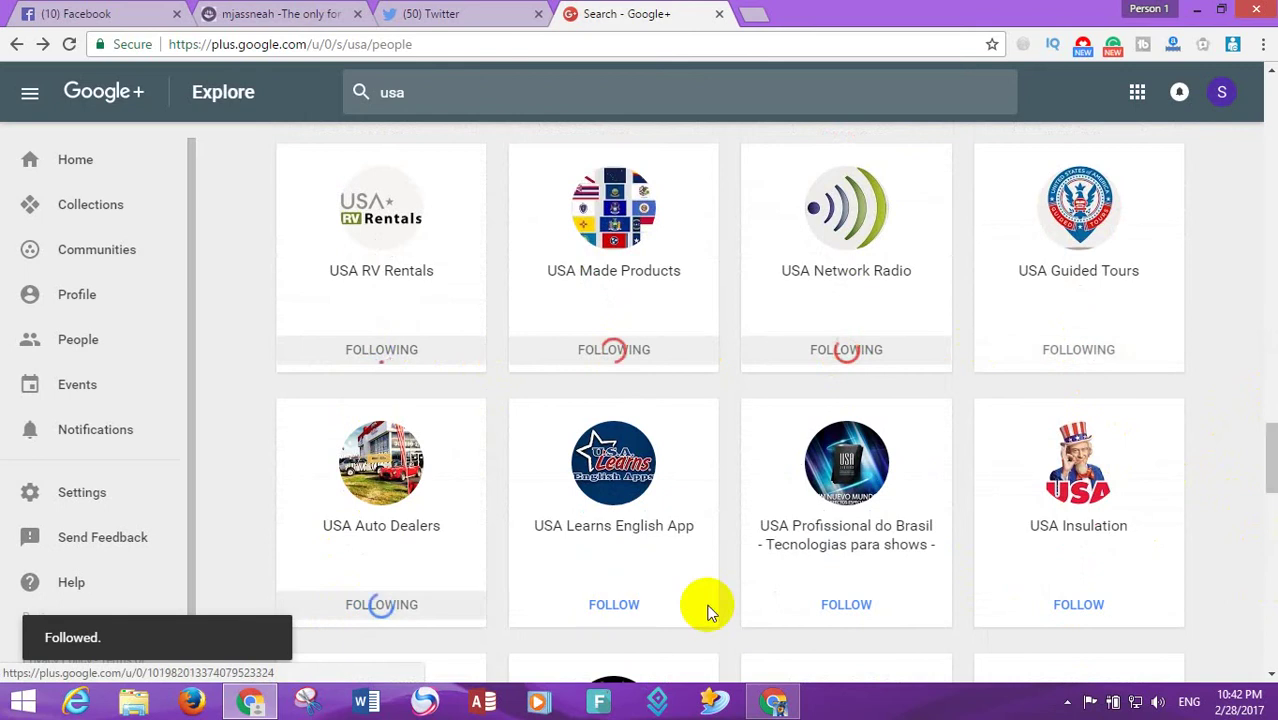
{"action": "left_click", "coordinate": [1078, 604]}
{"action": "scroll", "coordinate": [1255, 500], "scroll_direction": "down", "scroll_amount": 5}
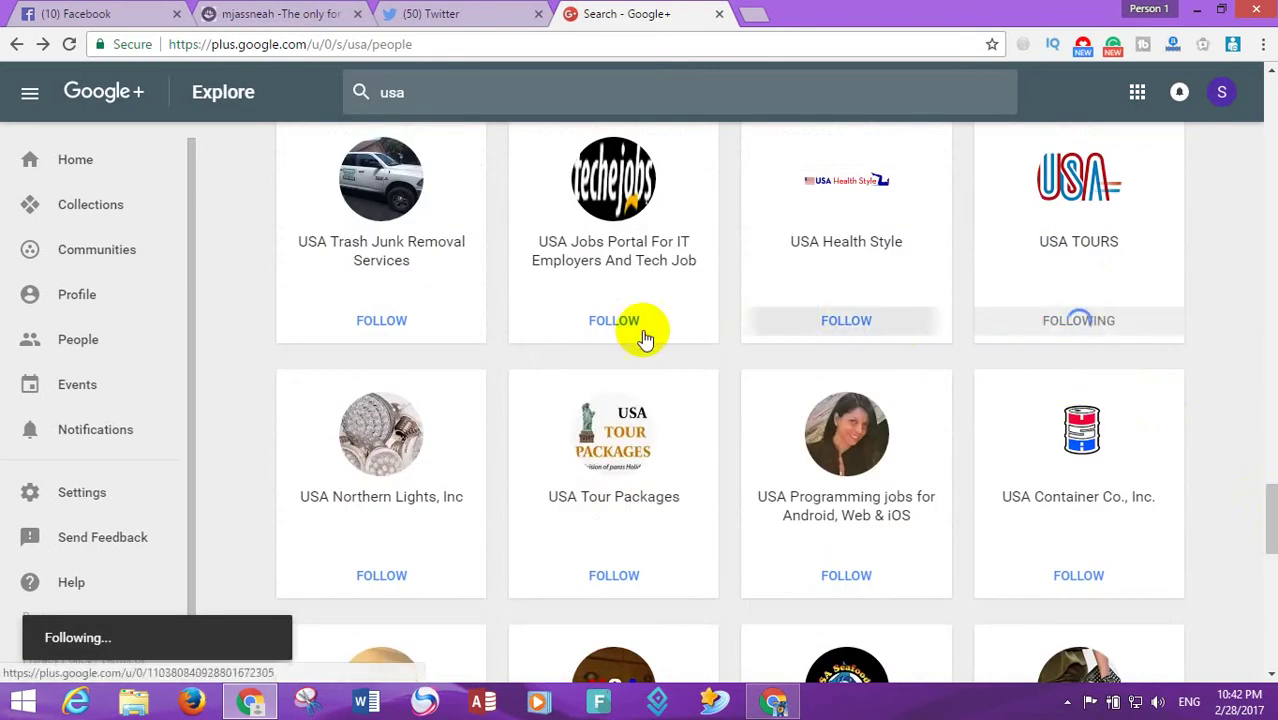
{"action": "left_click", "coordinate": [645, 338]}
{"action": "left_click", "coordinate": [368, 566]}
{"action": "left_click", "coordinate": [599, 590]}
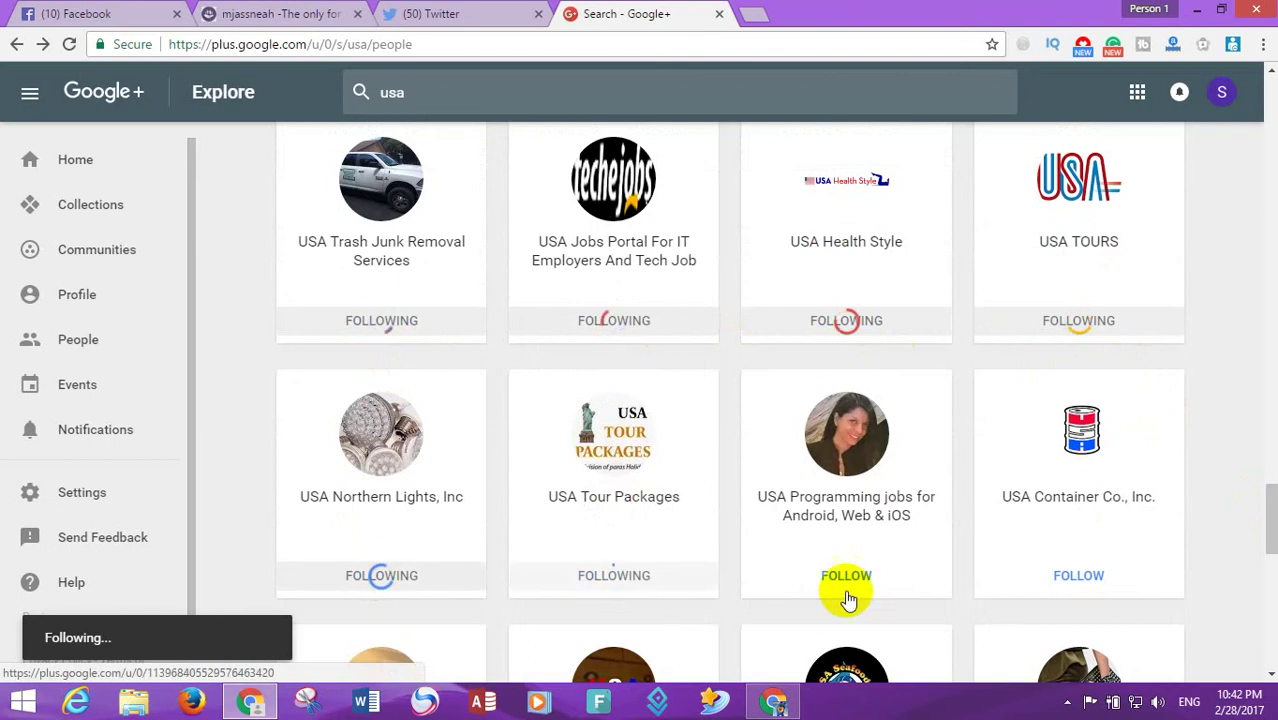
{"action": "left_click", "coordinate": [845, 590]}
{"action": "left_click", "coordinate": [1093, 590]}
{"action": "scroll", "coordinate": [1270, 530], "scroll_direction": "down", "scroll_amount": 3}
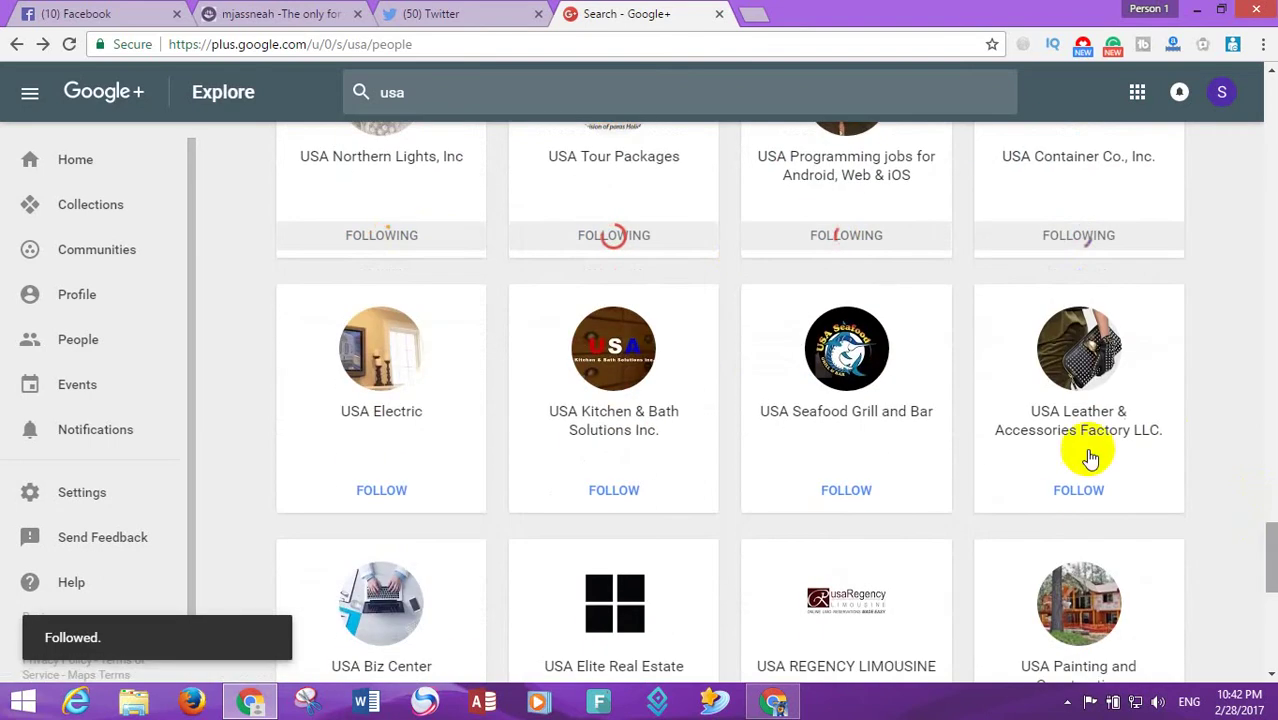
{"action": "left_click", "coordinate": [1078, 492]}
{"action": "left_click", "coordinate": [860, 491]}
{"action": "left_click", "coordinate": [558, 497]}
{"action": "left_click", "coordinate": [386, 501]}
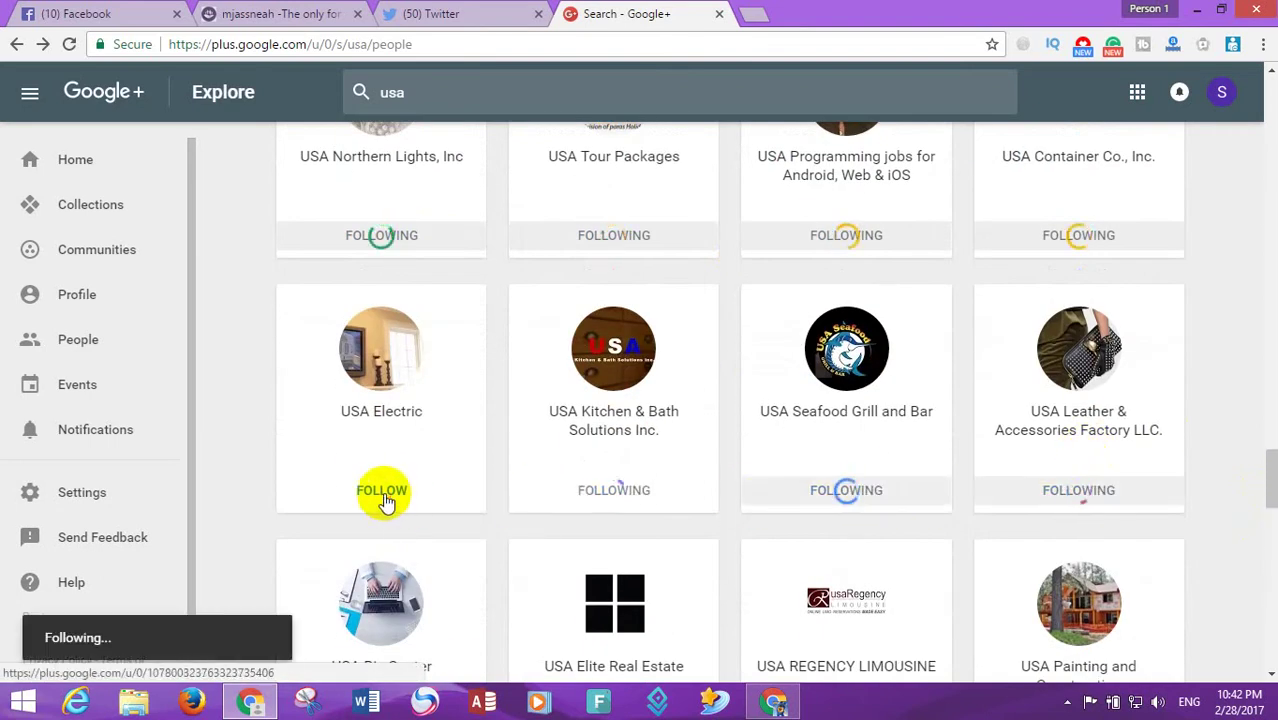
{"action": "scroll", "coordinate": [1268, 470], "scroll_direction": "down", "scroll_amount": 4}
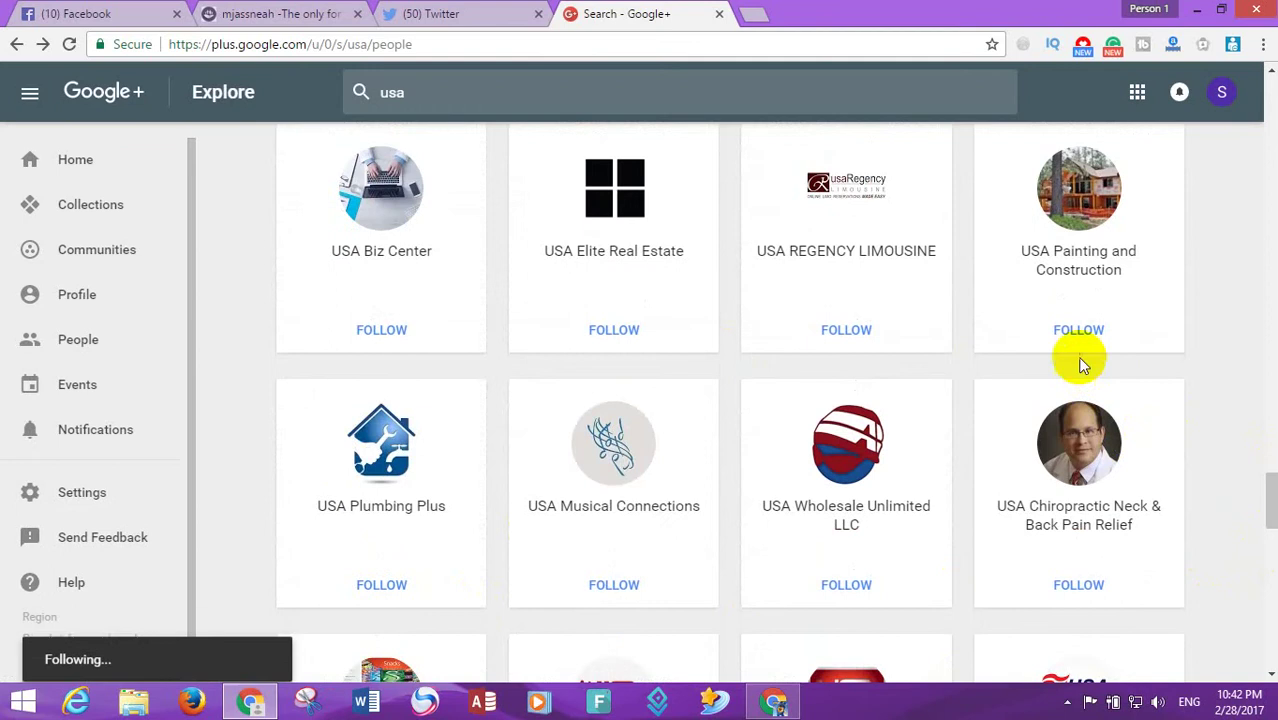
{"action": "left_click", "coordinate": [1078, 330]}
{"action": "left_click", "coordinate": [846, 330]}
{"action": "left_click", "coordinate": [604, 336]}
{"action": "left_click", "coordinate": [378, 331]}
{"action": "left_click", "coordinate": [378, 592]}
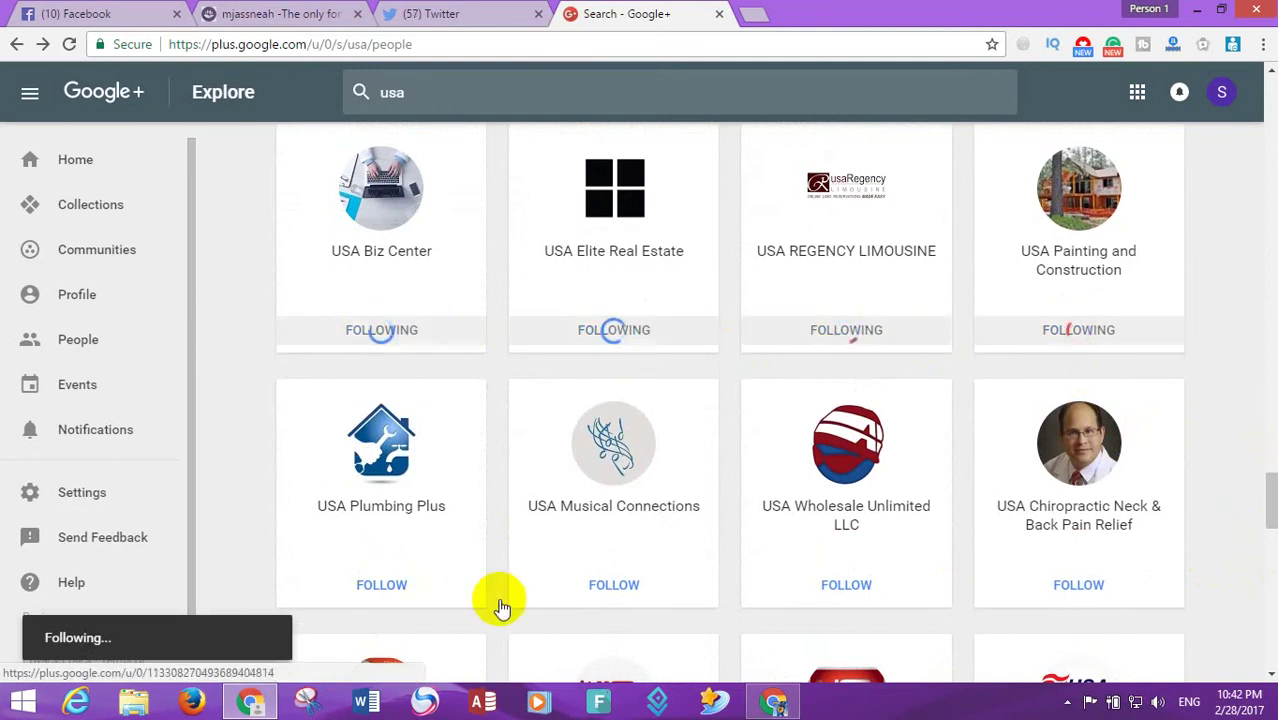
{"action": "left_click", "coordinate": [590, 598]}
{"action": "left_click", "coordinate": [1008, 595]}
{"action": "left_click", "coordinate": [846, 585]}
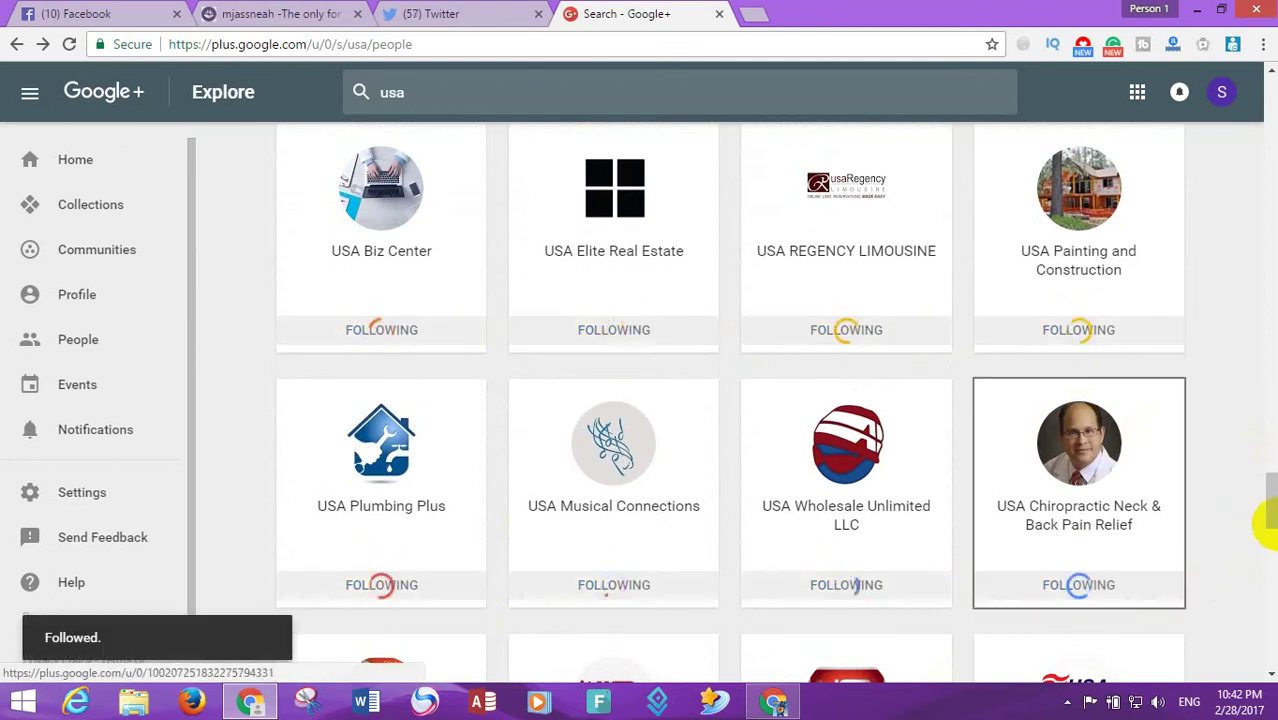
- Follow the last pages, from USA SIGNS INC and USA Judo through USA Towing Inc
{"action": "scroll", "coordinate": [1270, 510], "scroll_direction": "down", "scroll_amount": 3}
{"action": "left_click", "coordinate": [1075, 490]}
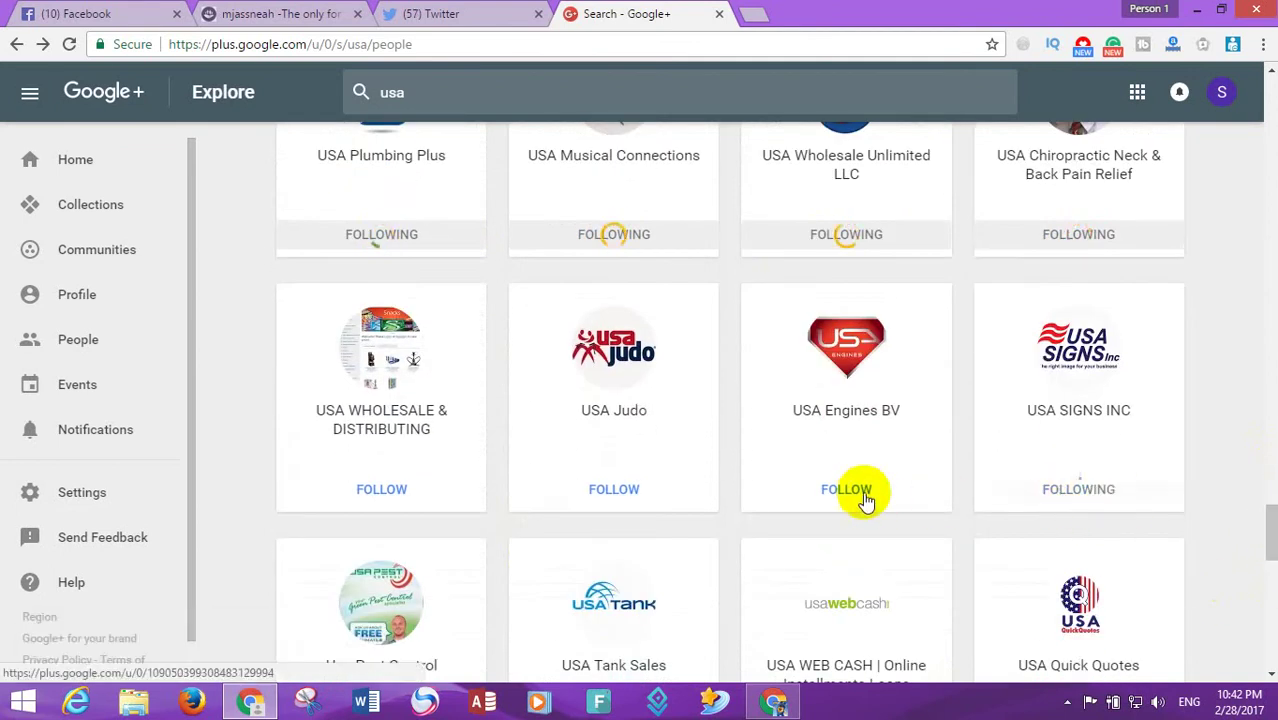
{"action": "left_click", "coordinate": [850, 489]}
{"action": "left_click", "coordinate": [613, 492]}
{"action": "left_click", "coordinate": [381, 489]}
{"action": "scroll", "coordinate": [1270, 534], "scroll_direction": "down", "scroll_amount": 2}
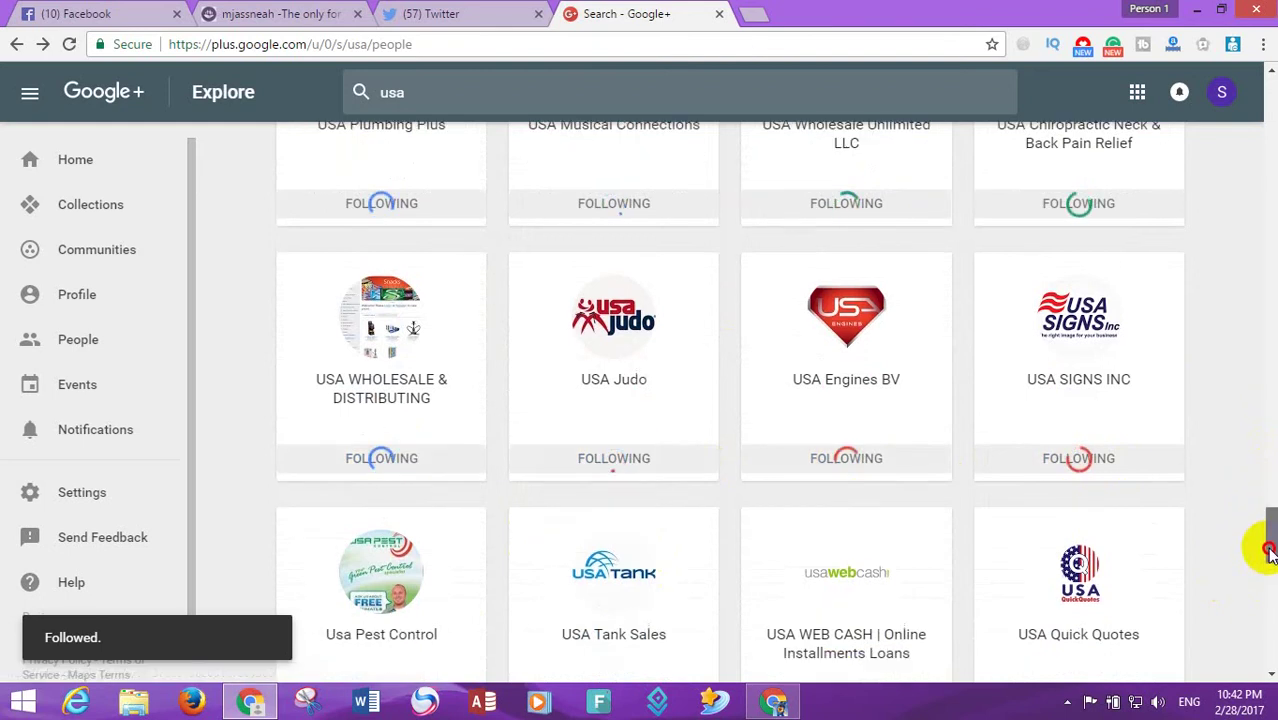
{"action": "left_click", "coordinate": [1099, 592]}
{"action": "left_click", "coordinate": [855, 574]}
{"action": "left_click", "coordinate": [616, 575]}
{"action": "left_click", "coordinate": [370, 576]}
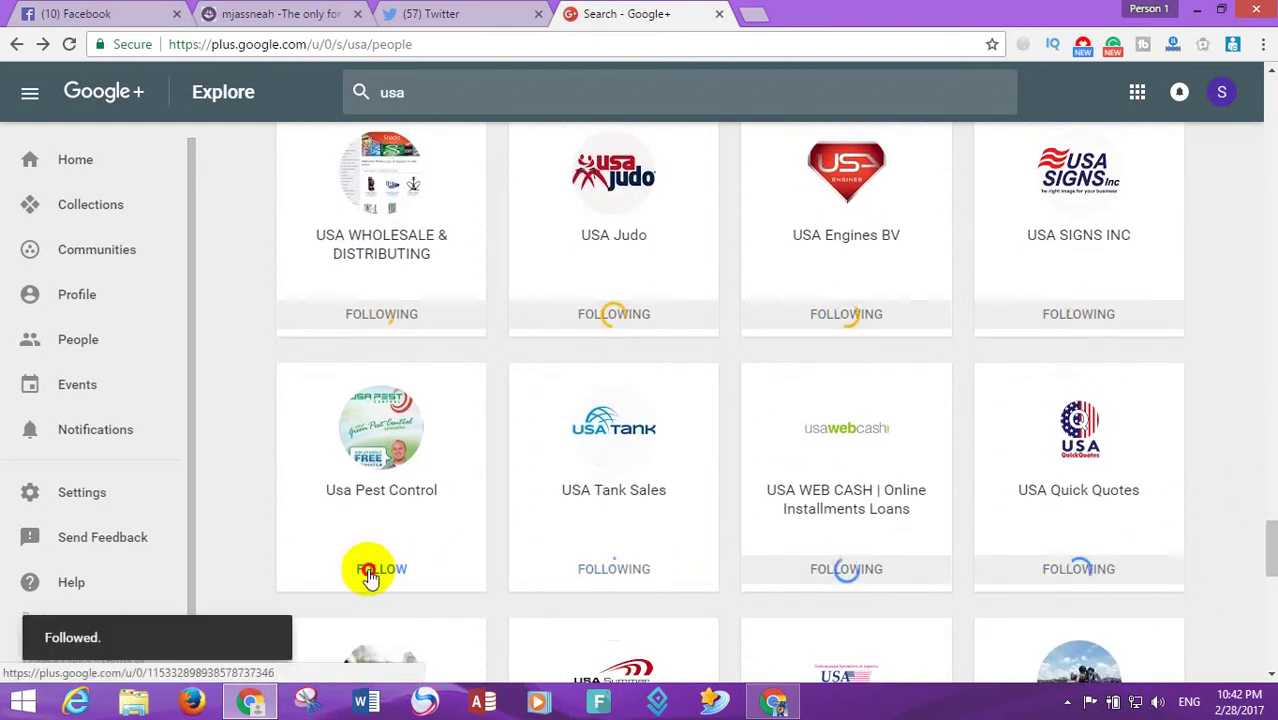
{"action": "scroll", "coordinate": [1262, 570], "scroll_direction": "down", "scroll_amount": 4}
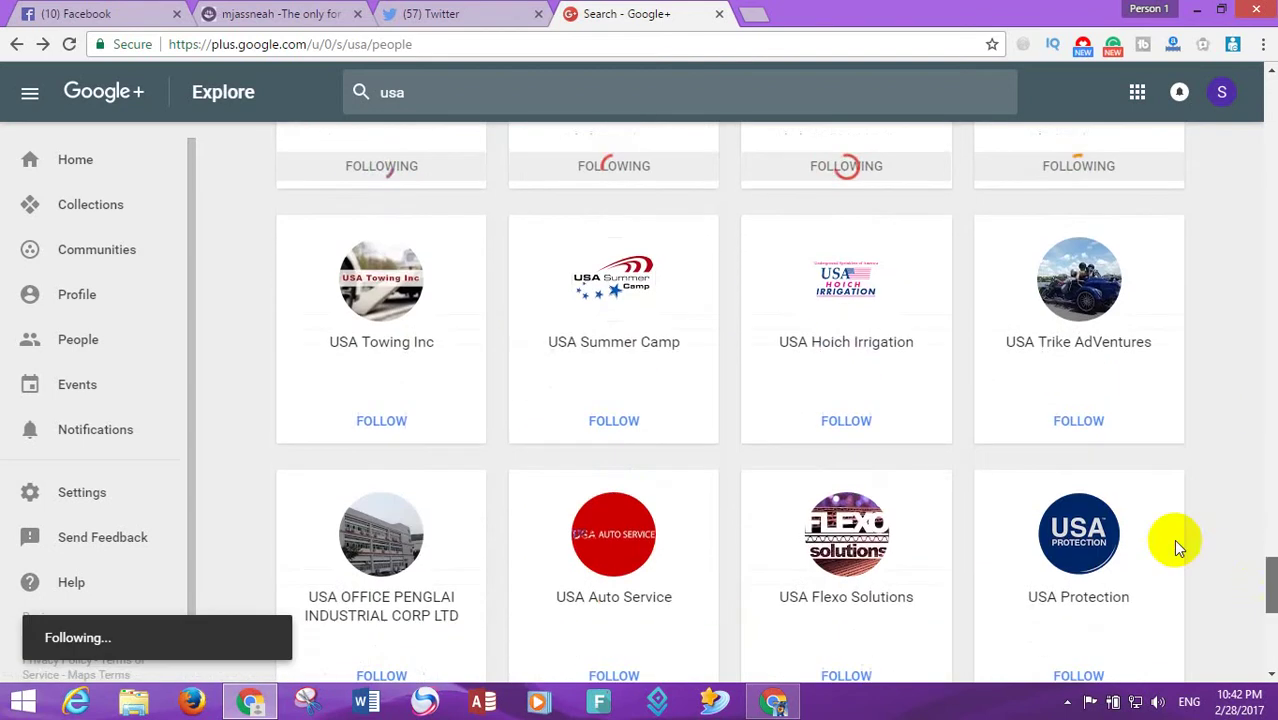
{"action": "left_click", "coordinate": [1072, 428]}
{"action": "left_click", "coordinate": [850, 424]}
{"action": "left_click", "coordinate": [616, 422]}
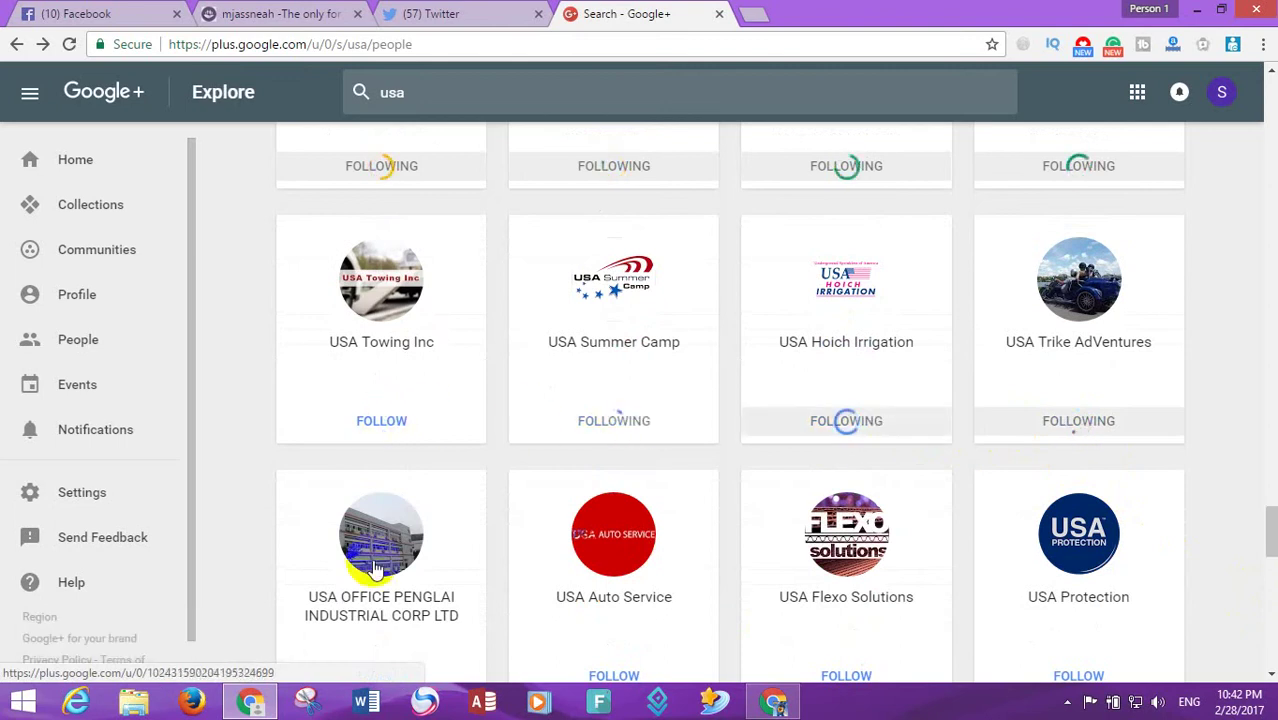
{"action": "left_click", "coordinate": [381, 421]}
{"action": "scroll", "coordinate": [1264, 500], "scroll_direction": "down", "scroll_amount": 3}
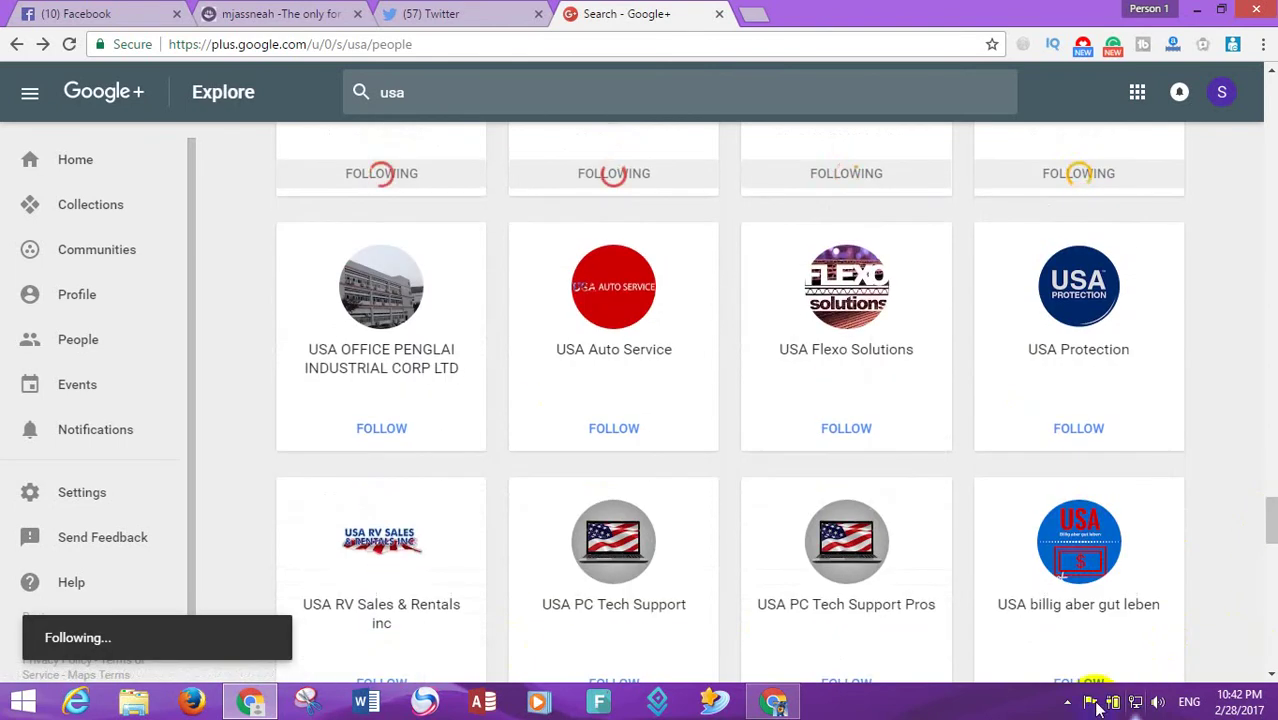
- Reload the Google+ usa People & Pages results to show the follows
{"action": "left_click", "coordinate": [1070, 702]}
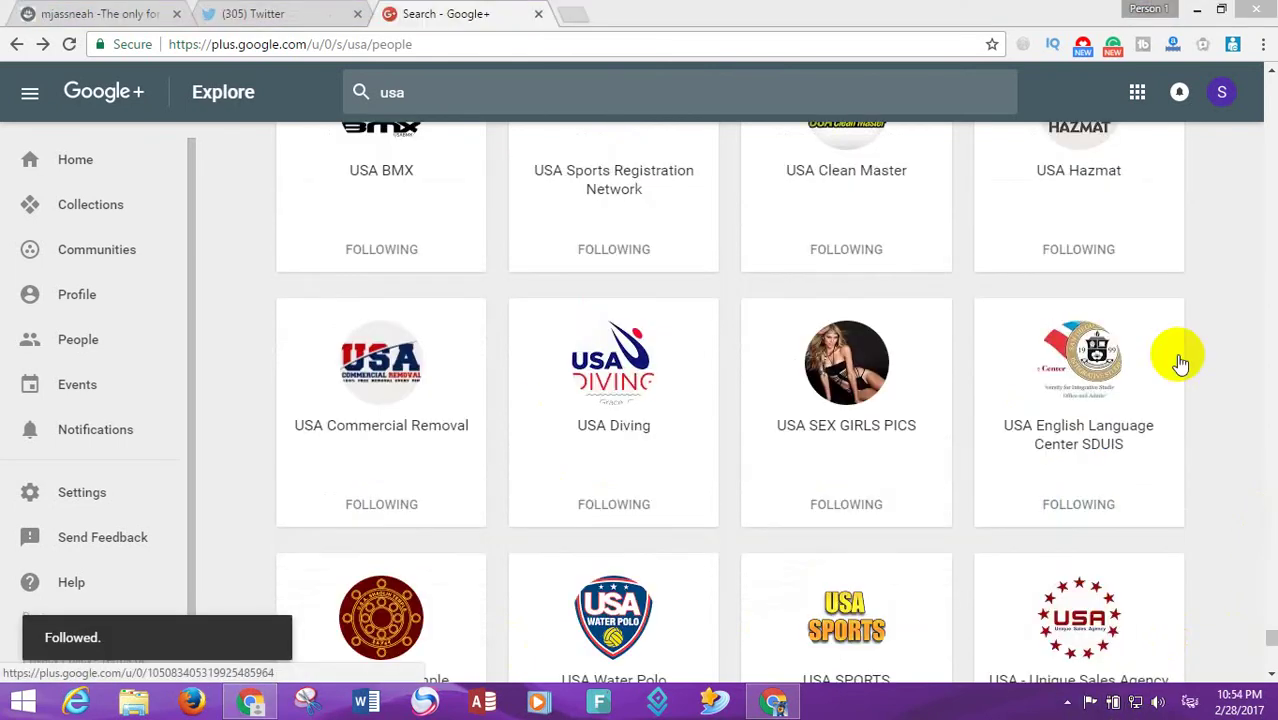
{"action": "scroll", "coordinate": [1270, 660], "scroll_direction": "down", "scroll_amount": 5}
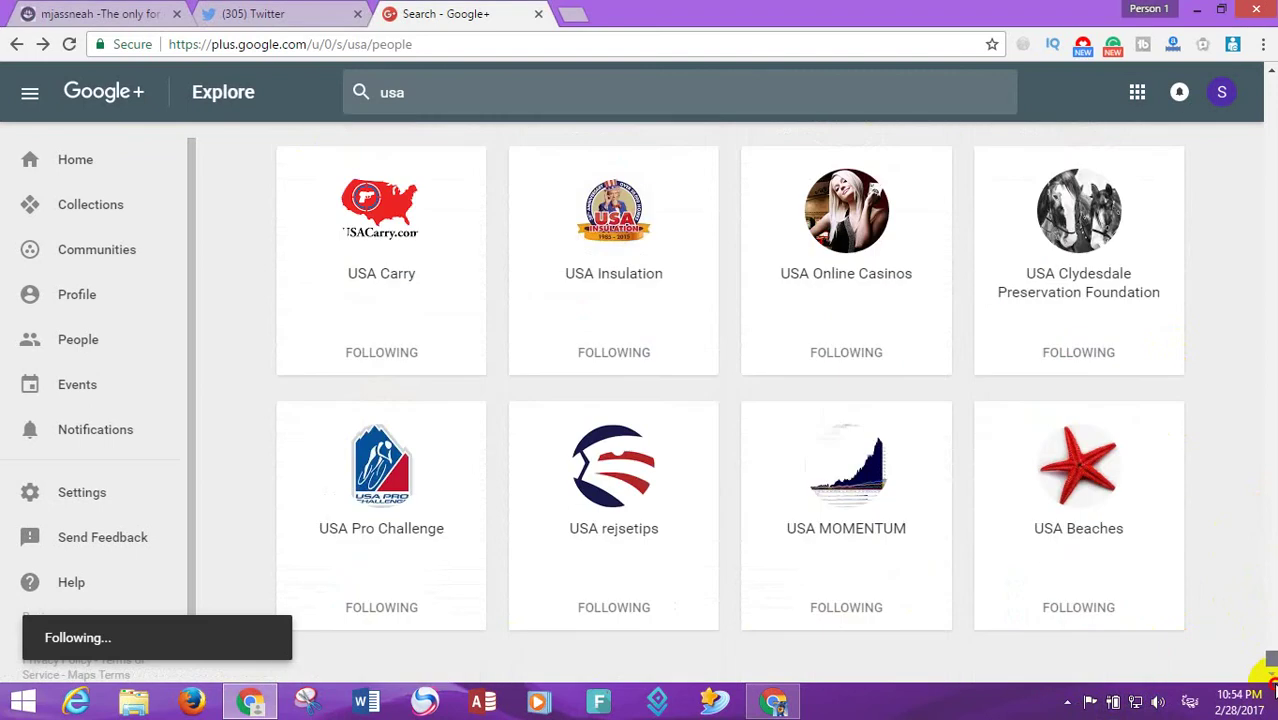
{"action": "left_click", "coordinate": [69, 44]}
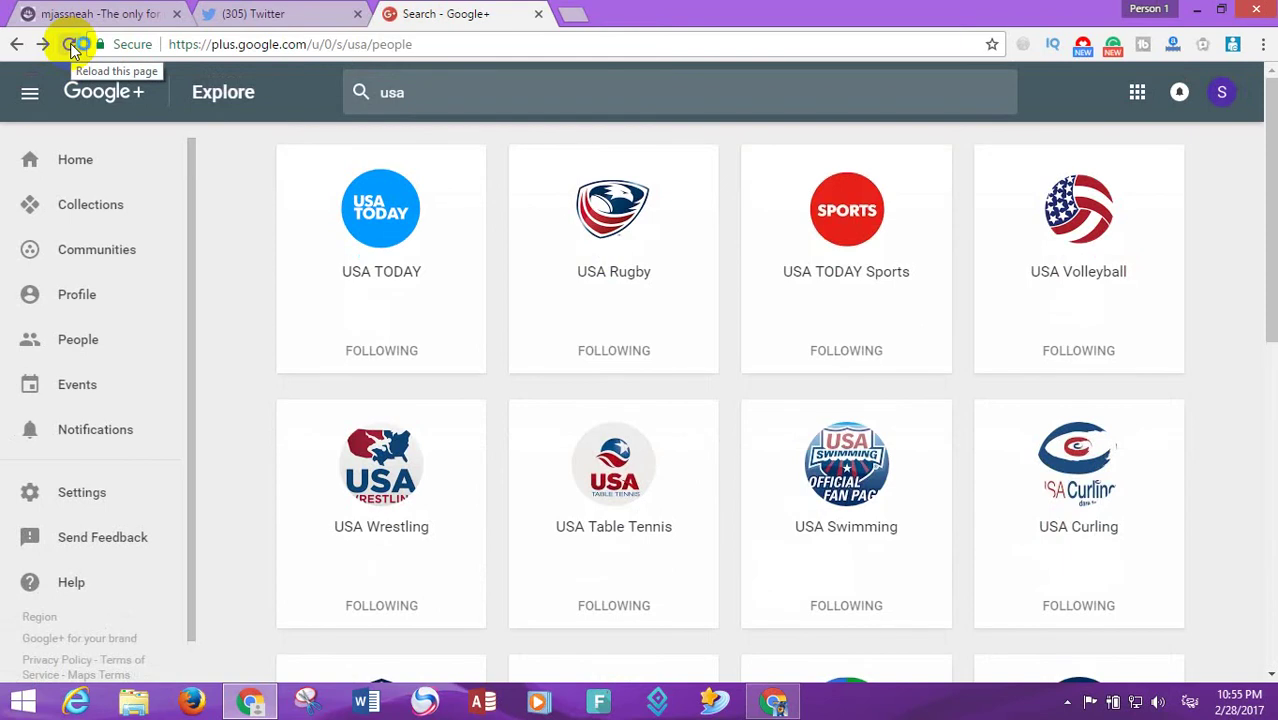
- Close the Twitter and Google+ tabs and reload the mjassneah.com home page
{"action": "left_click", "coordinate": [258, 10]}
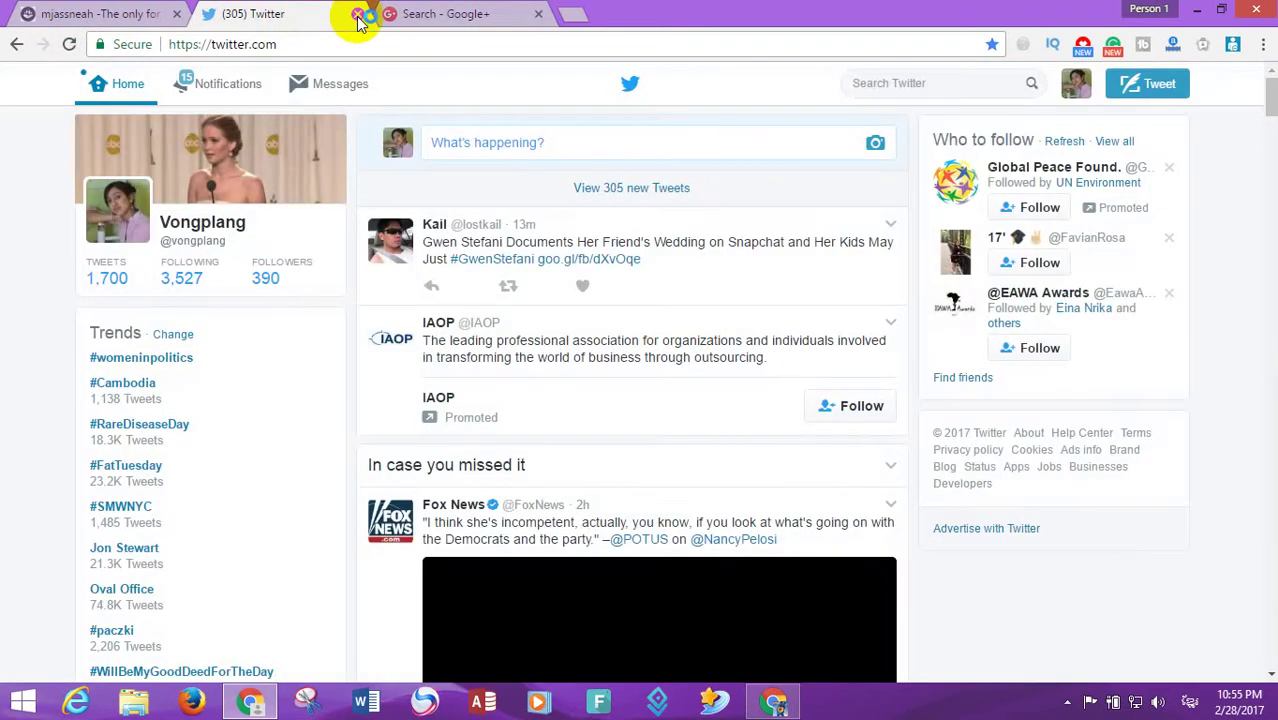
{"action": "left_click", "coordinate": [357, 14]}
{"action": "left_click", "coordinate": [357, 14]}
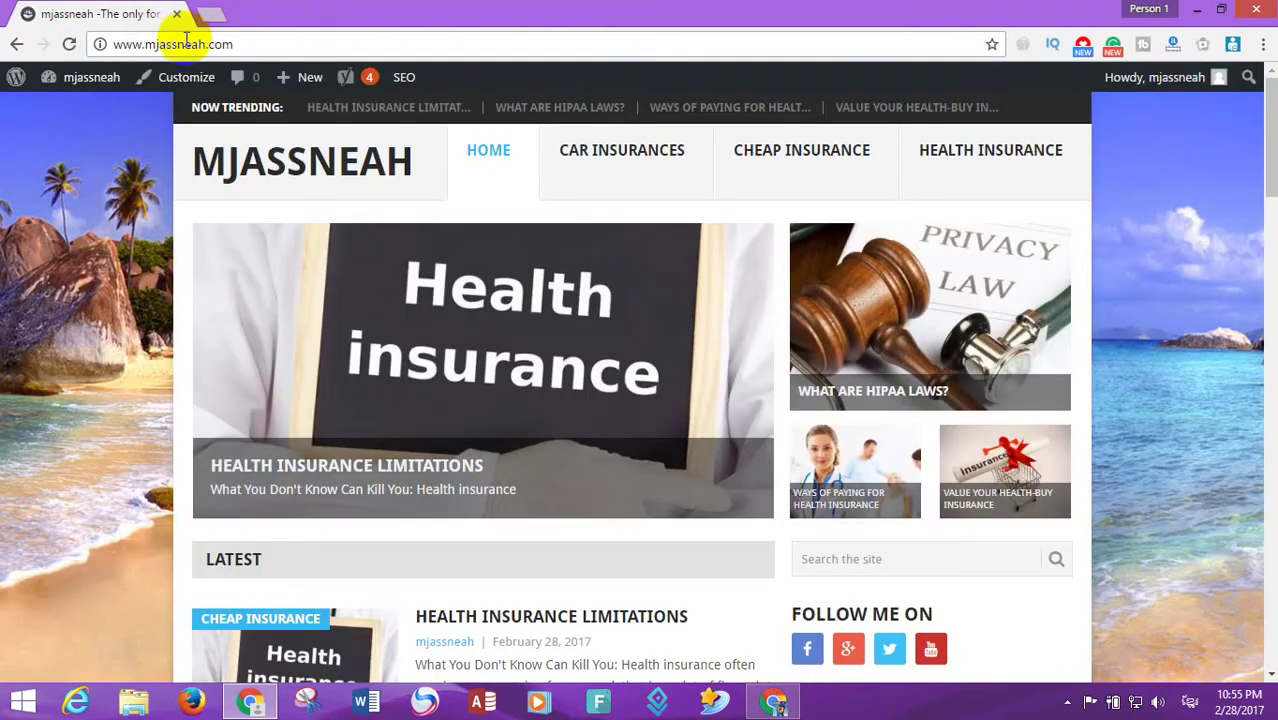
{"action": "left_click", "coordinate": [69, 45]}
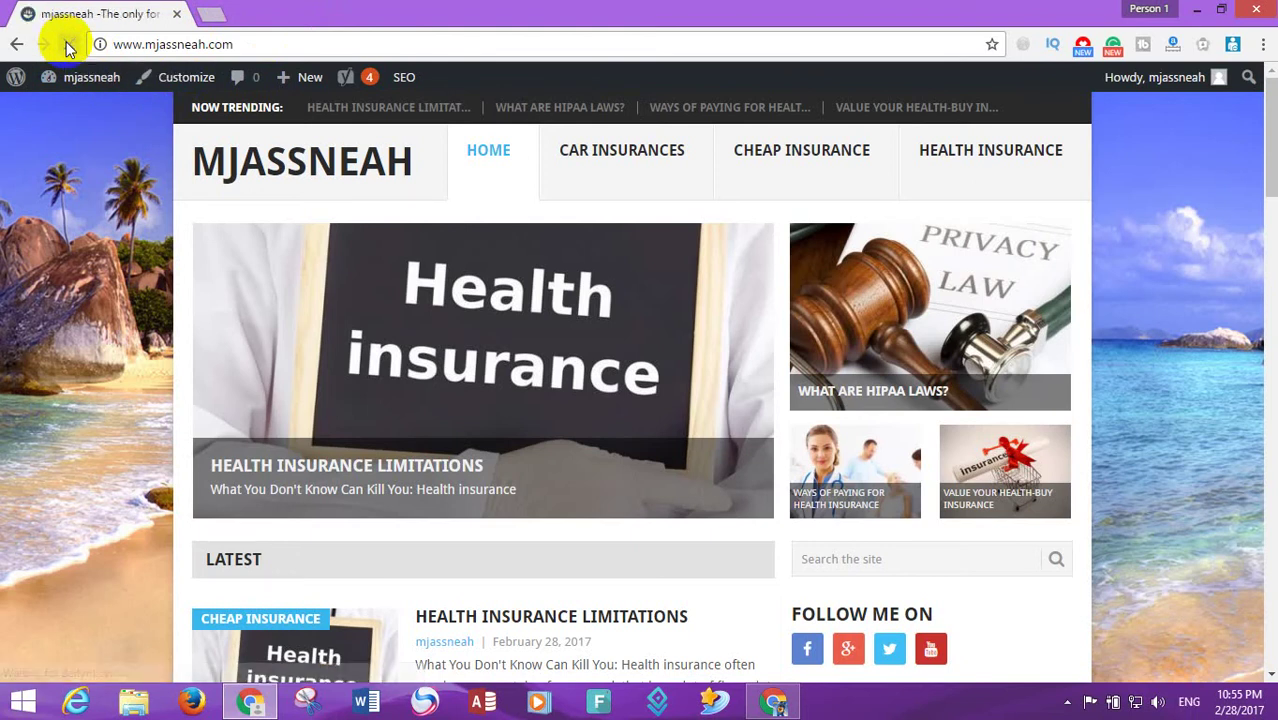
- Open the Health Insurance Limitations post and start a Twitter share of it
{"action": "left_click_drag", "start_coordinate": [1270, 150], "coordinate": [1265, 480]}
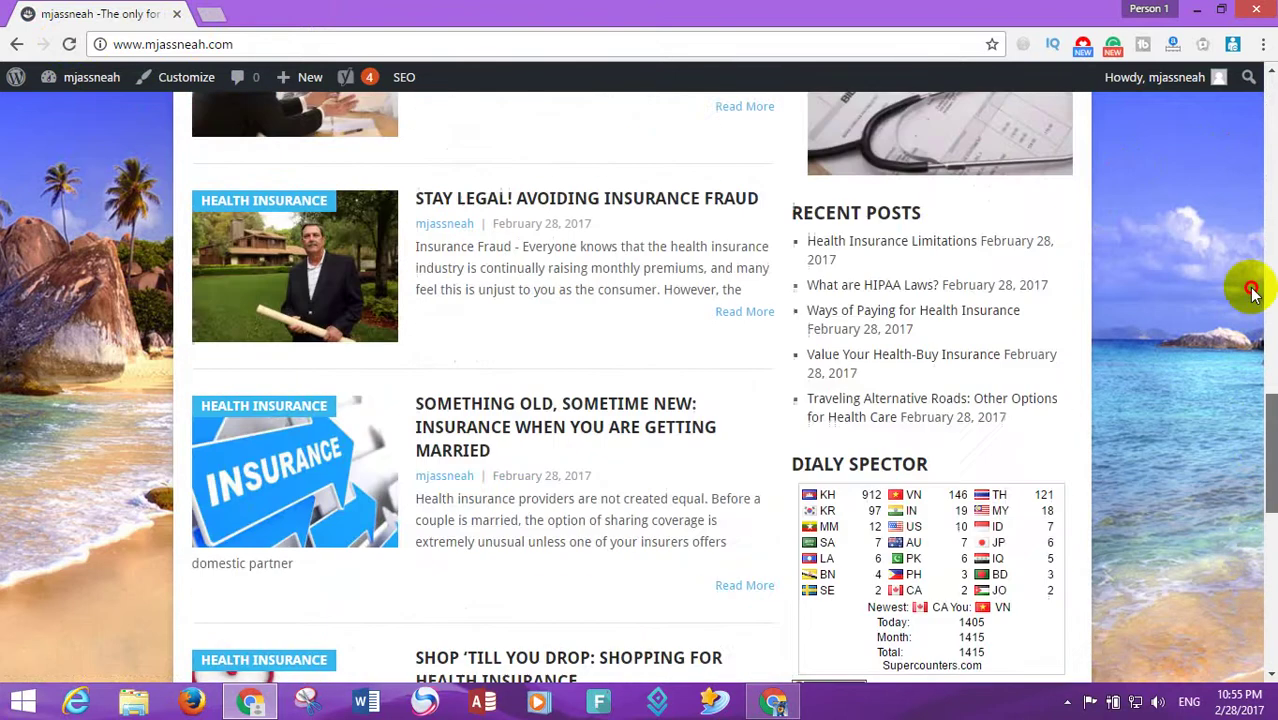
{"action": "left_click_drag", "start_coordinate": [1252, 290], "coordinate": [1246, 110]}
{"action": "left_click", "coordinate": [463, 362]}
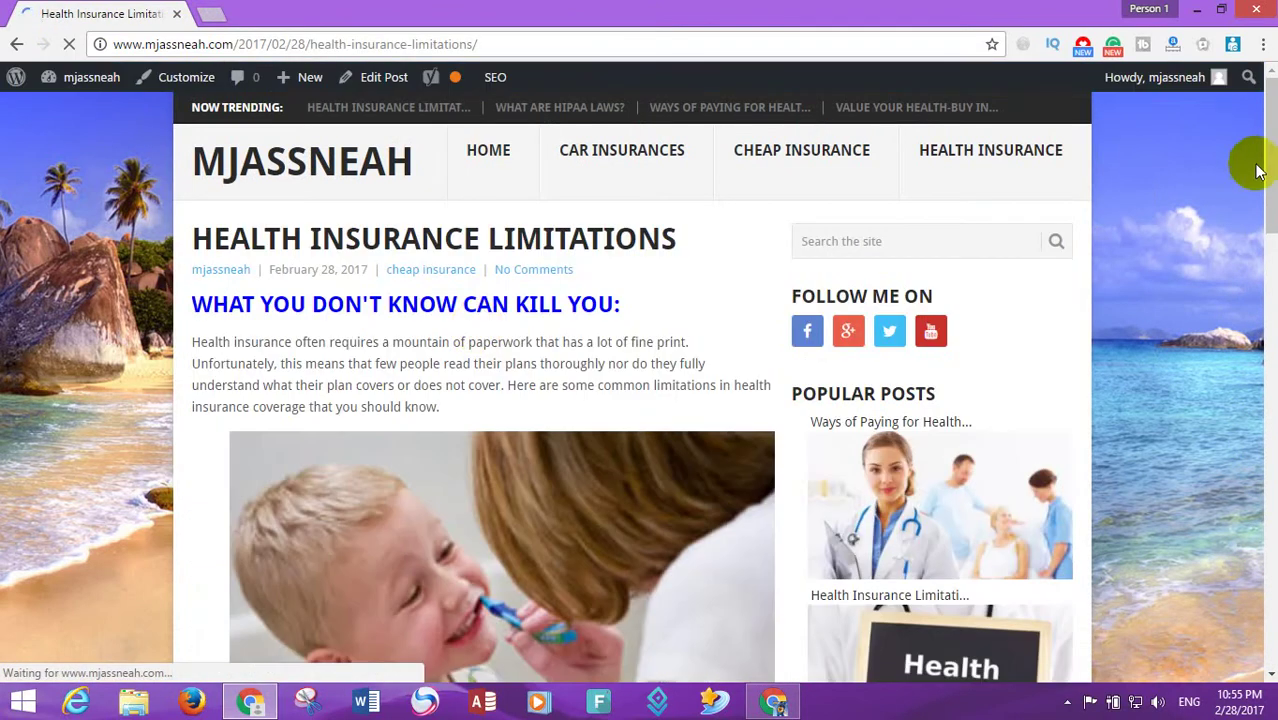
{"action": "left_click_drag", "start_coordinate": [1270, 160], "coordinate": [1247, 425]}
{"action": "left_click", "coordinate": [243, 327]}
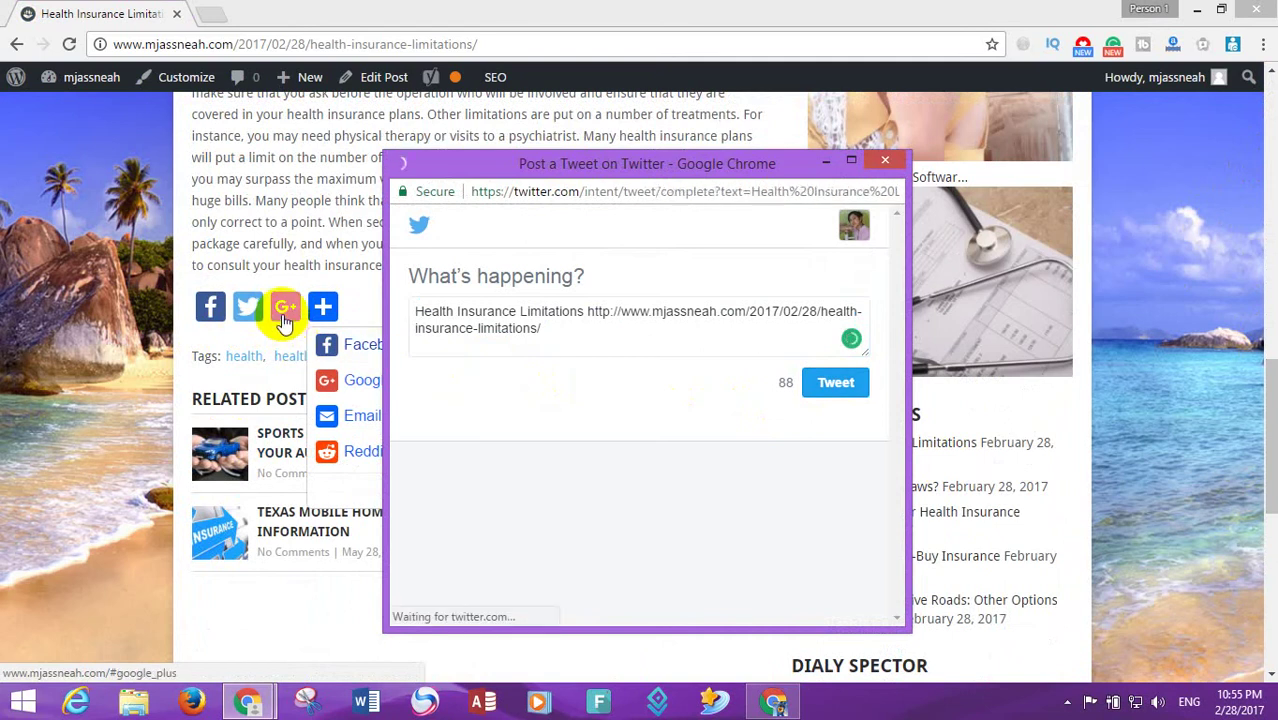
- Post the Health Insurance Limitations article to Google+ and scroll back to the top of the post
{"action": "left_click", "coordinate": [284, 316]}
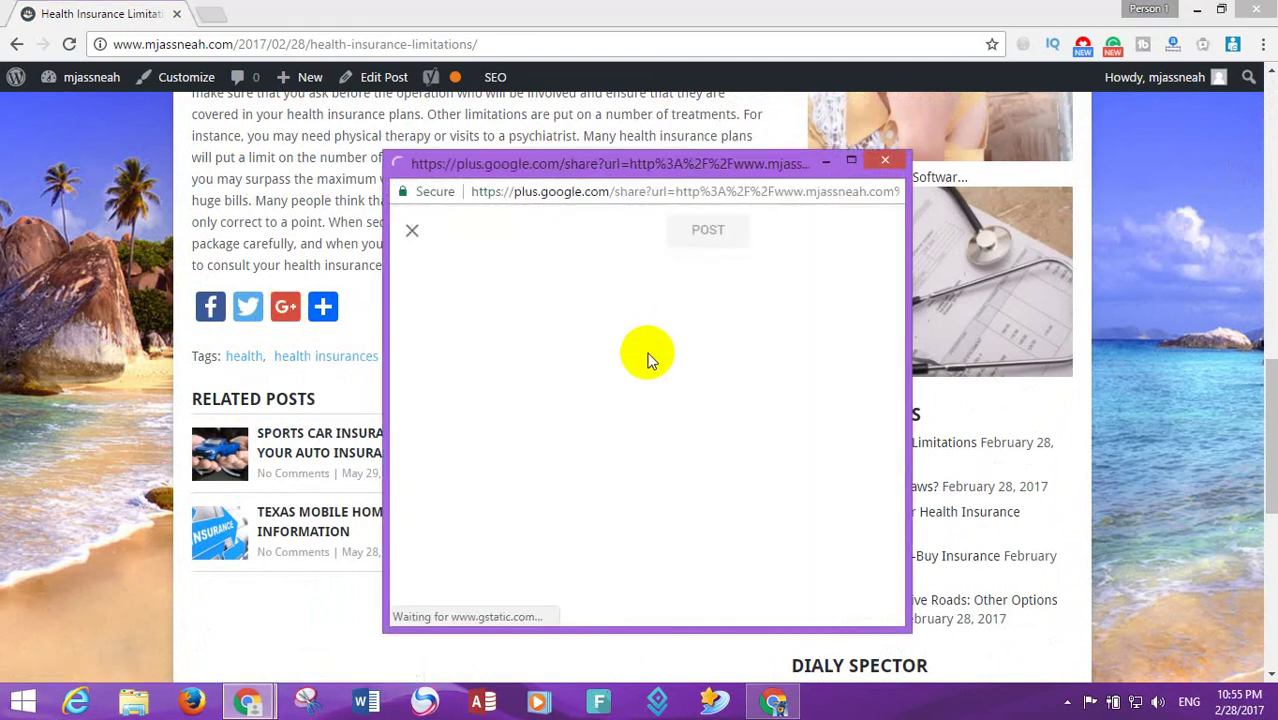
{"action": "left_click", "coordinate": [705, 230]}
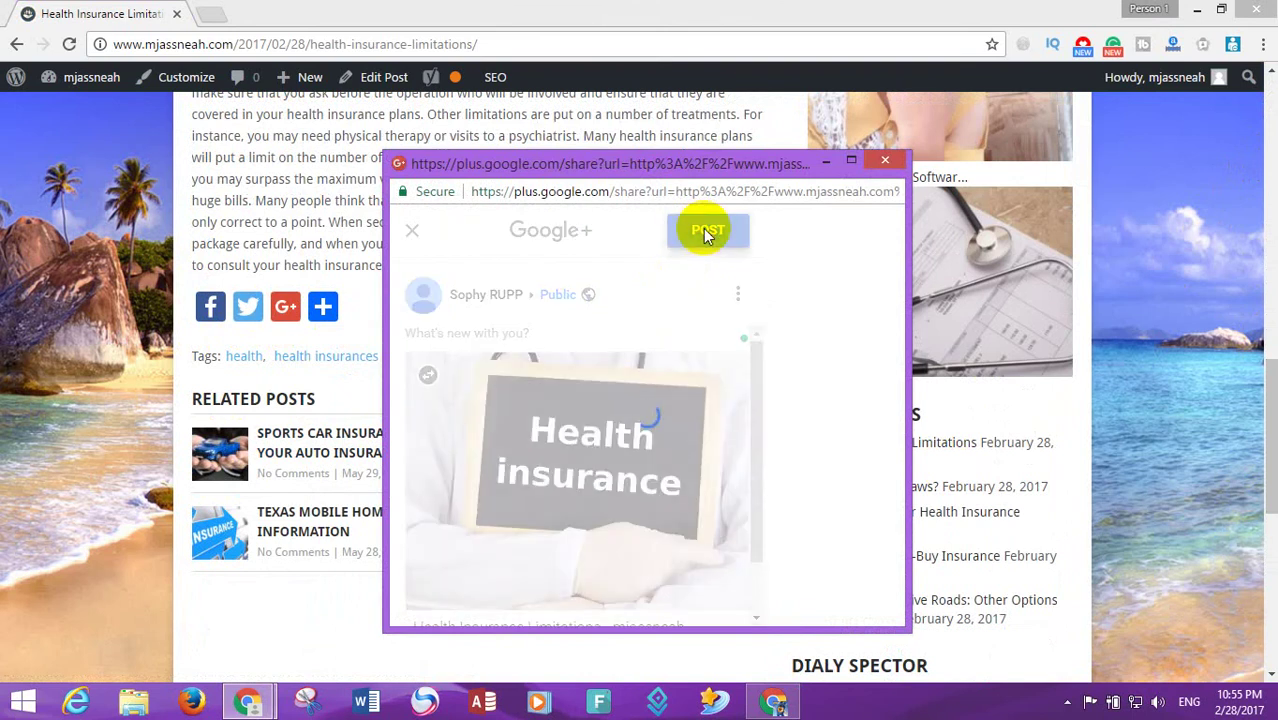
{"action": "left_click_drag", "start_coordinate": [1266, 491], "coordinate": [1270, 585]}
{"action": "left_click_drag", "start_coordinate": [1270, 540], "coordinate": [1258, 332]}
{"action": "left_click_drag", "start_coordinate": [1258, 330], "coordinate": [1255, 98]}
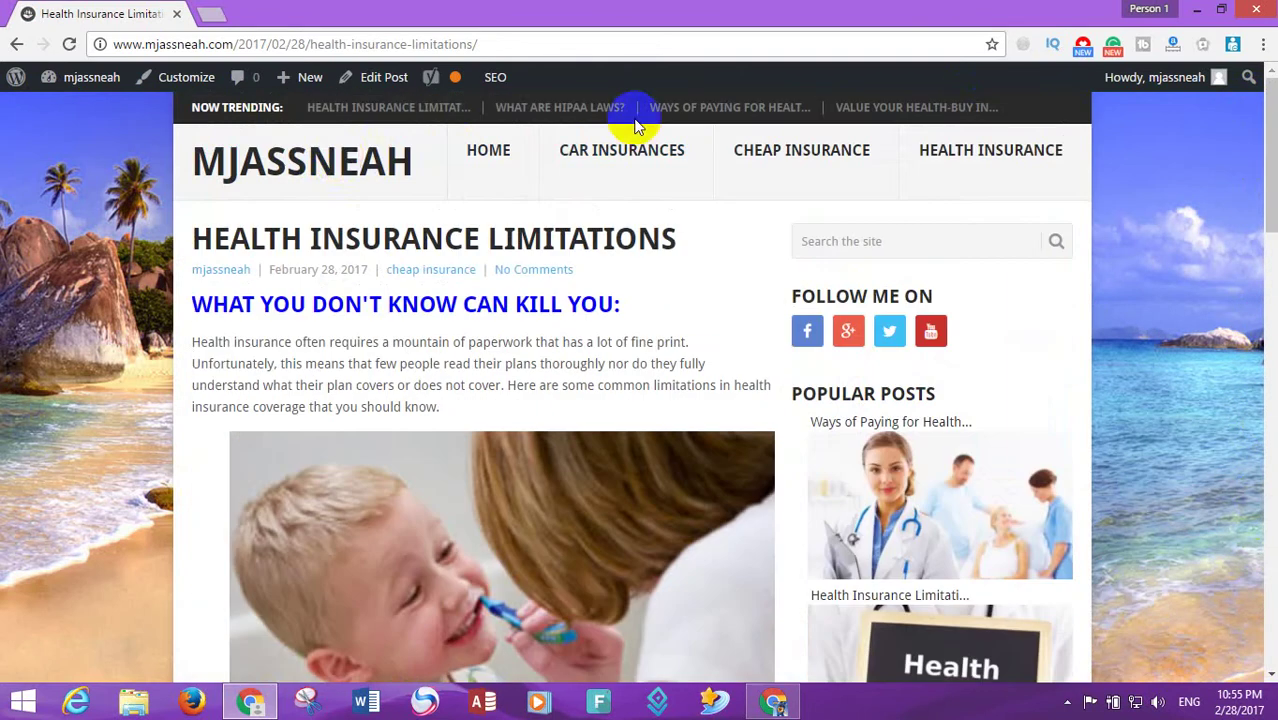
- Return to the blog home page and open the What are HIPAA Laws? post in a new tab
{"action": "left_click", "coordinate": [298, 183]}
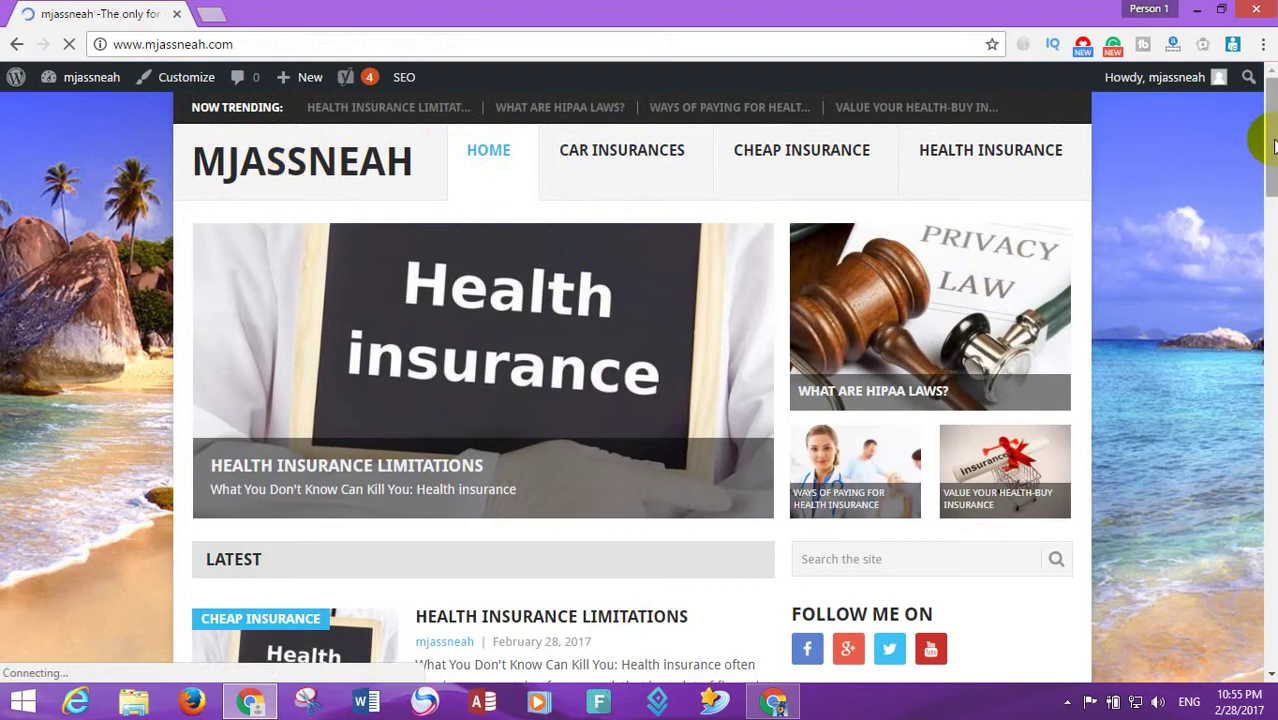
{"action": "left_click_drag", "start_coordinate": [1258, 140], "coordinate": [1270, 297]}
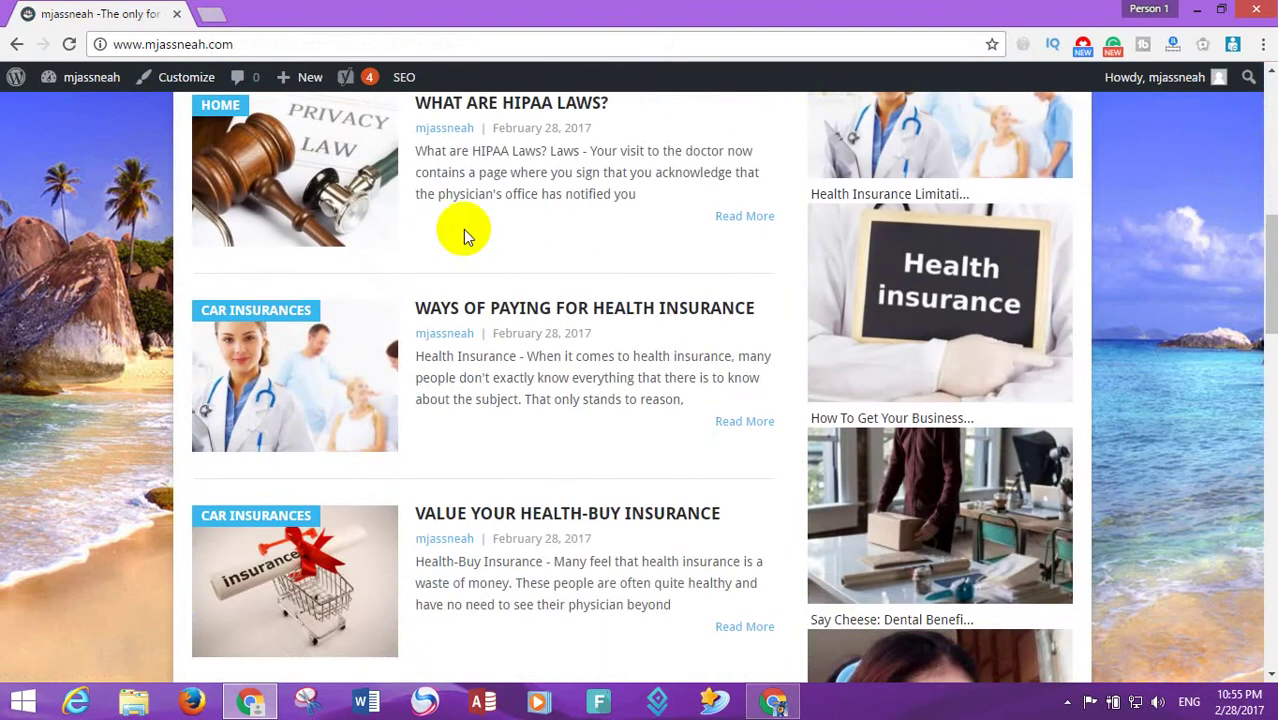
{"action": "right_click", "coordinate": [463, 172]}
{"action": "right_click", "coordinate": [296, 128]}
{"action": "left_click", "coordinate": [330, 140]}
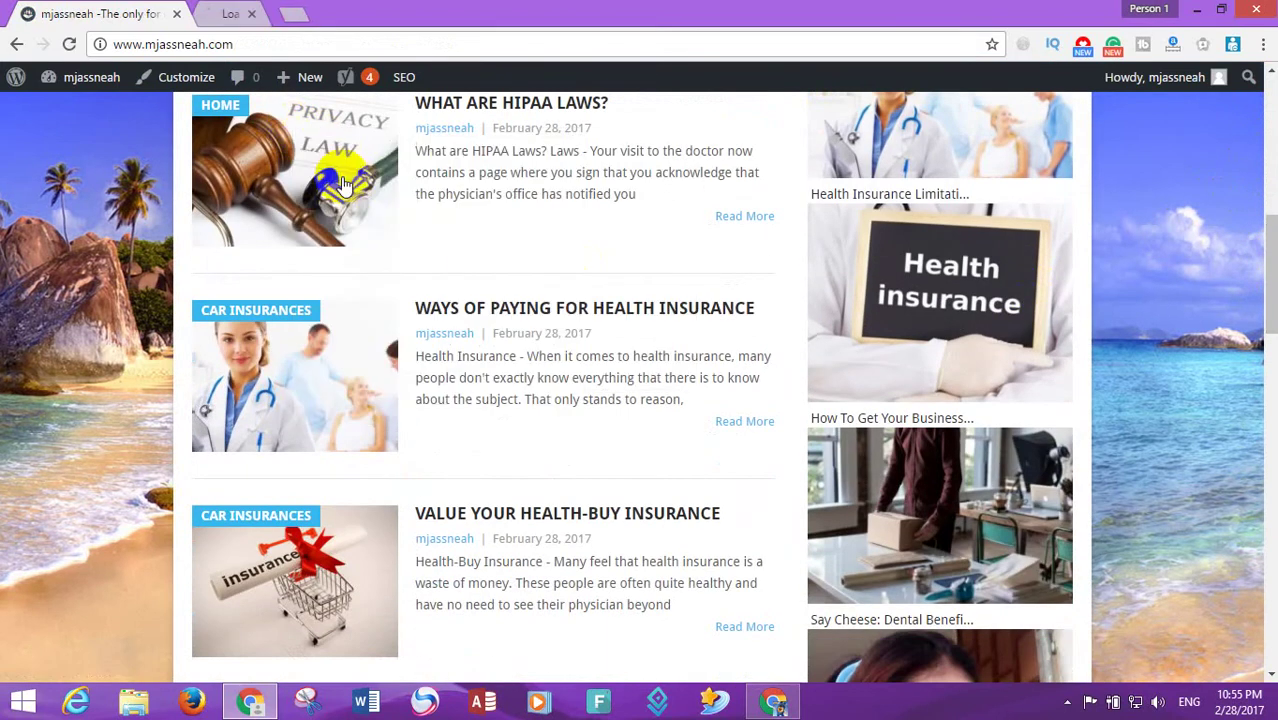
{"action": "left_click", "coordinate": [225, 13]}
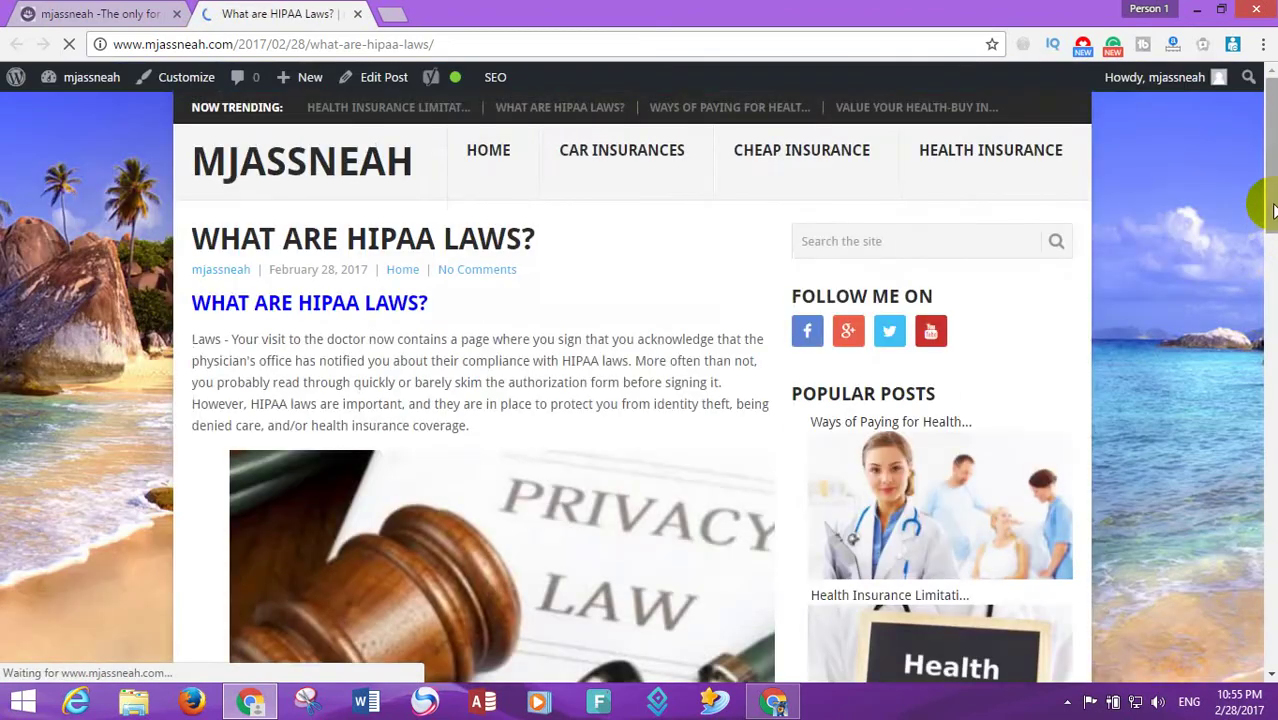
- Tweet the HIPAA post, publish its Google+ share, then close its tab
{"action": "left_click_drag", "start_coordinate": [1262, 225], "coordinate": [1252, 545]}
{"action": "left_click", "coordinate": [250, 254]}
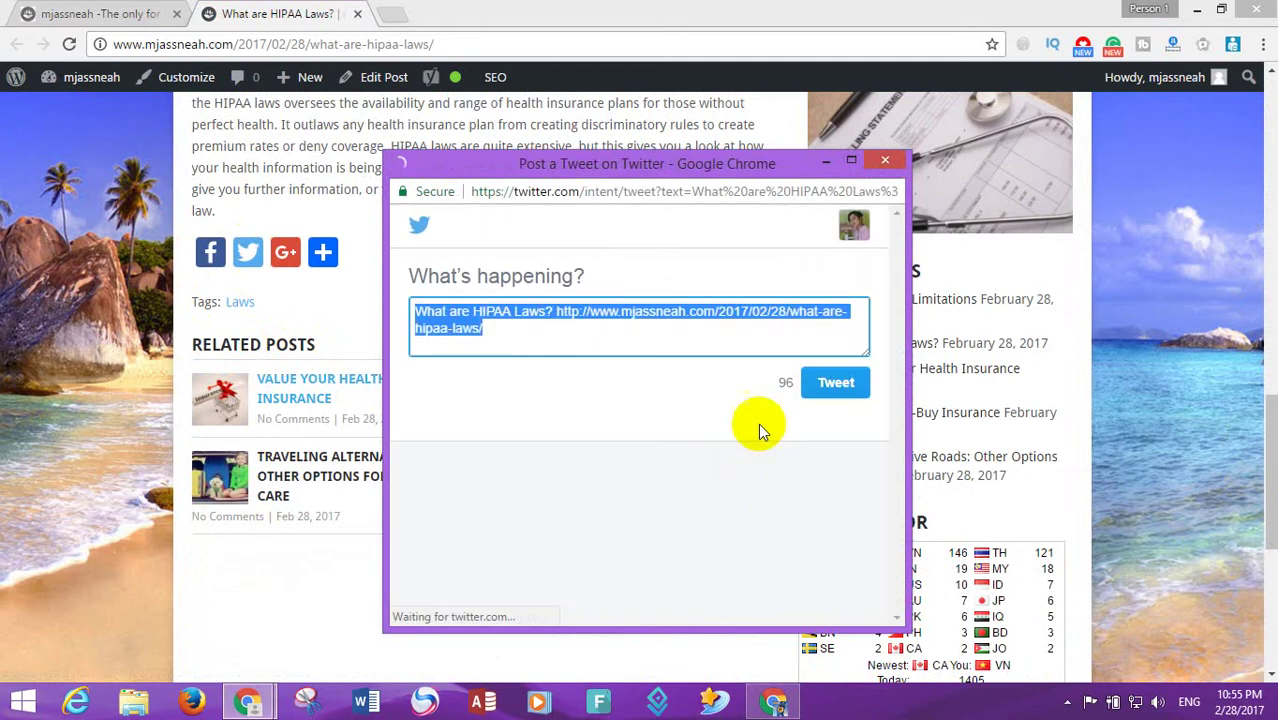
{"action": "left_click", "coordinate": [835, 390]}
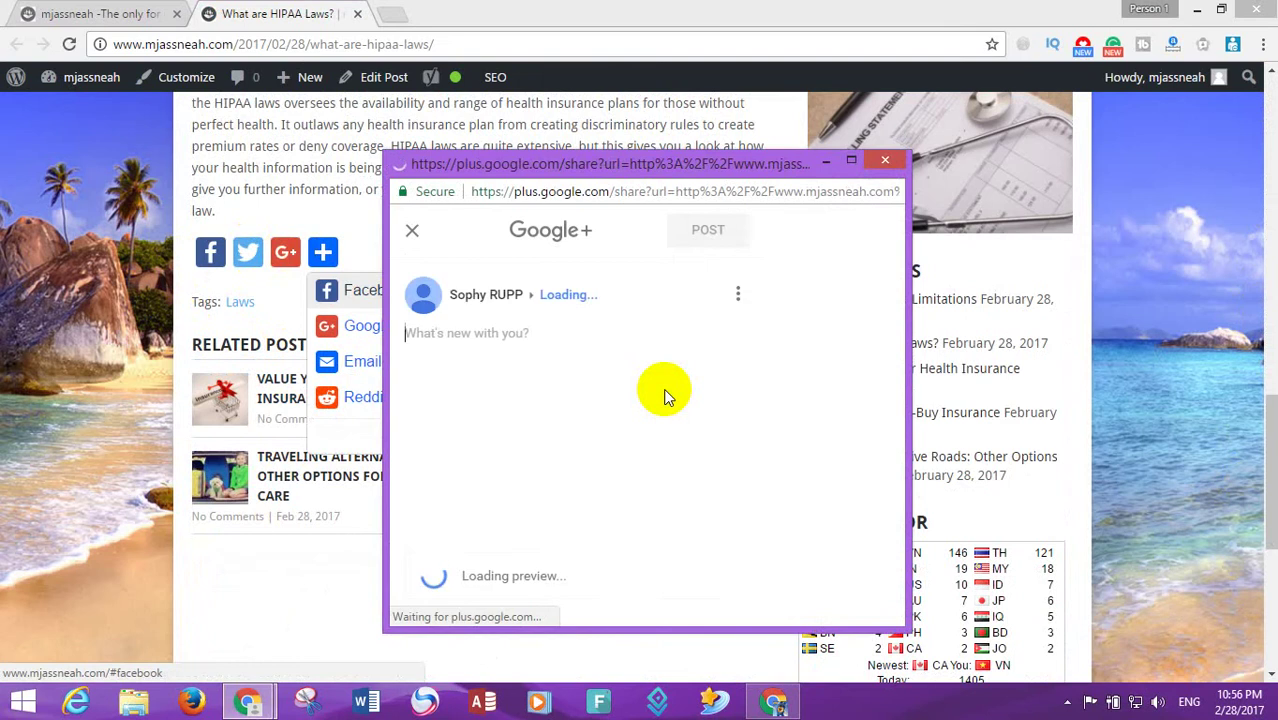
{"action": "left_click", "coordinate": [727, 240]}
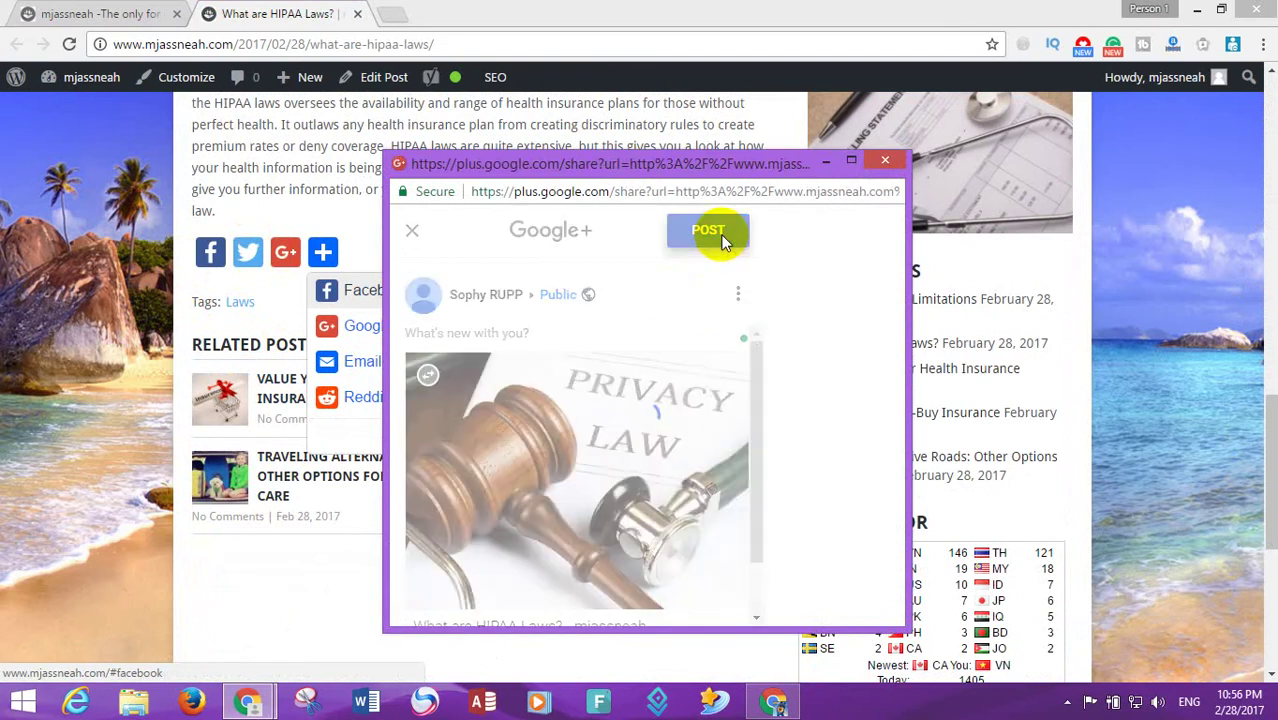
{"action": "left_click", "coordinate": [357, 14]}
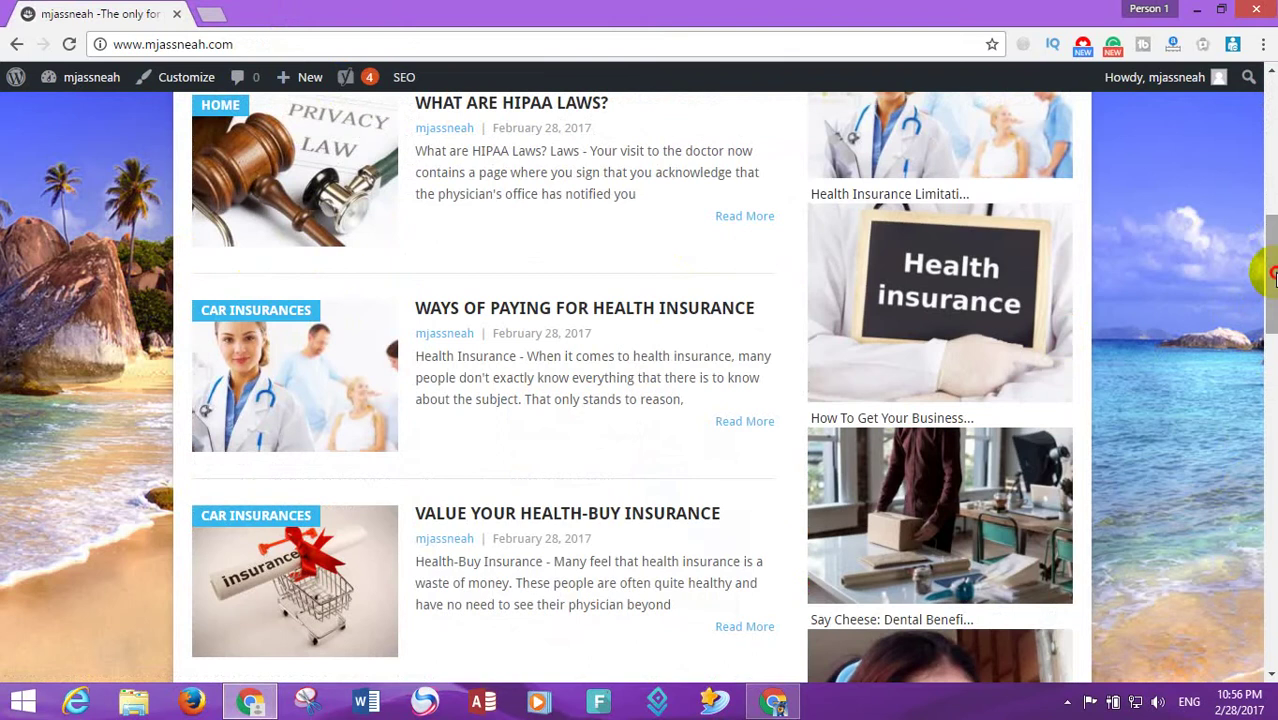
- Open the Ways of Paying for Health Insurance post and tweet it
{"action": "scroll", "coordinate": [1273, 277], "scroll_direction": "down", "scroll_amount": 1}
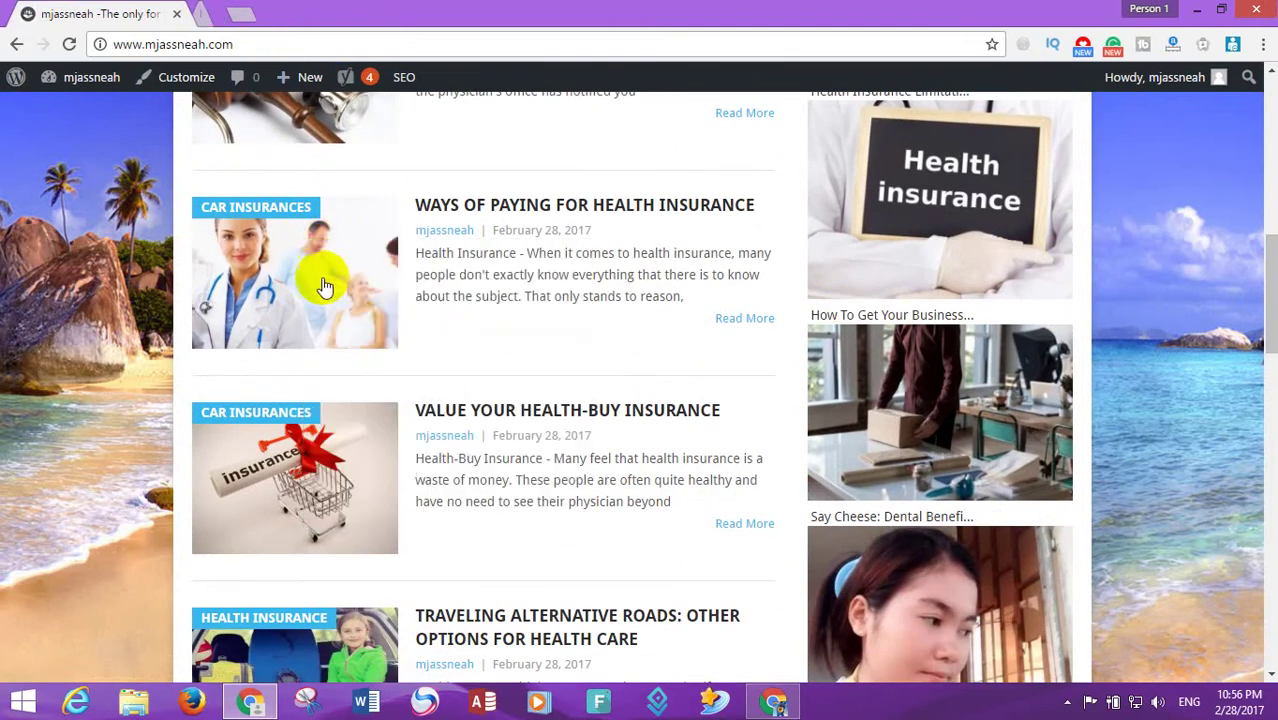
{"action": "left_click", "coordinate": [325, 287]}
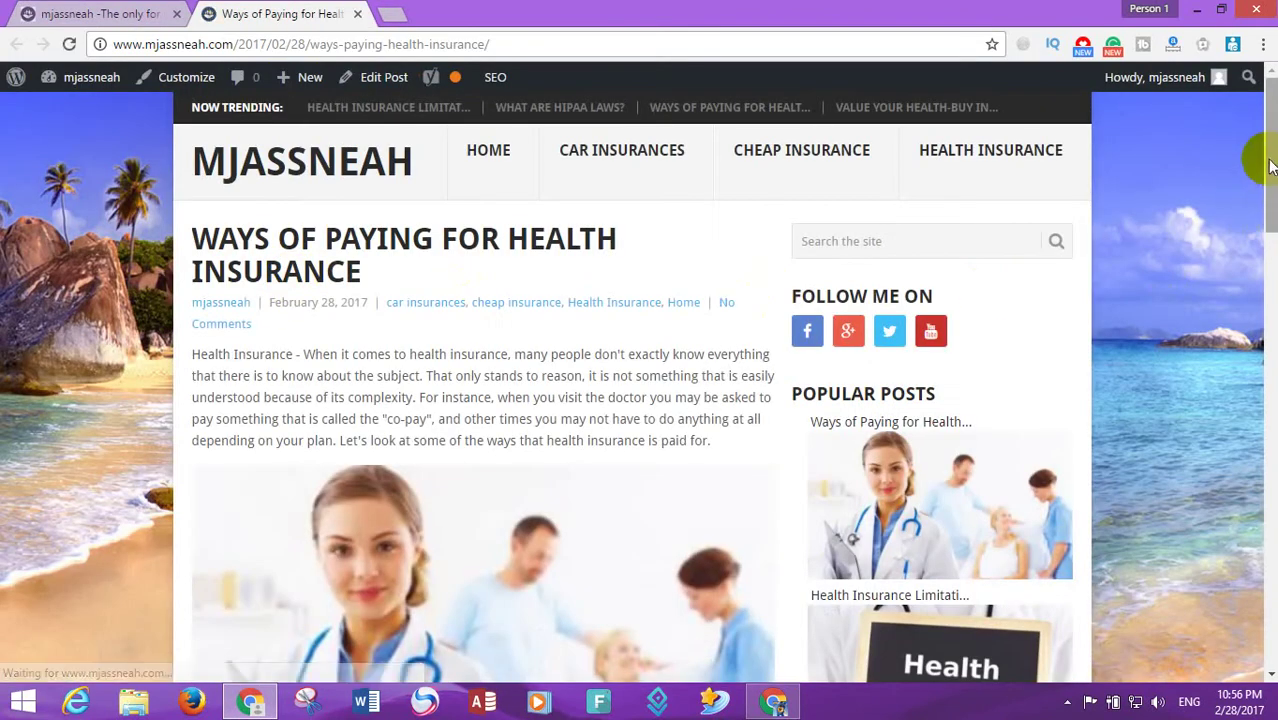
{"action": "left_click_drag", "start_coordinate": [1270, 165], "coordinate": [1192, 422]}
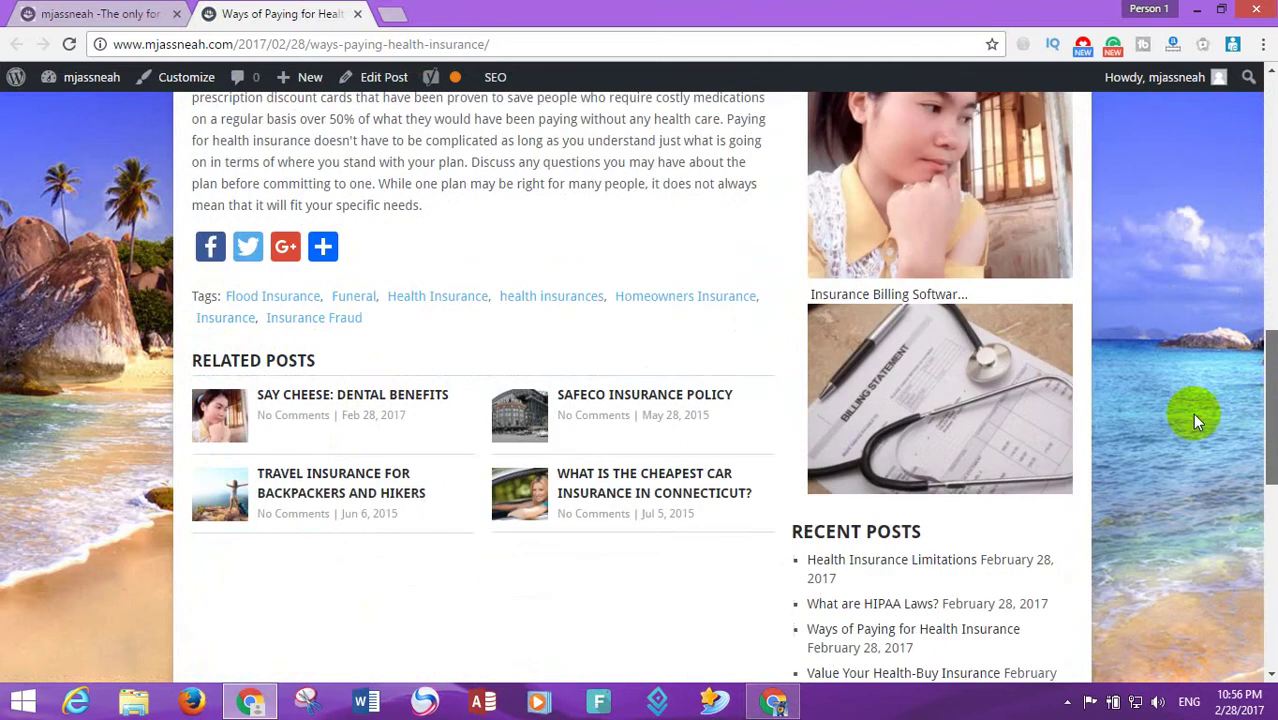
{"action": "left_click", "coordinate": [247, 246]}
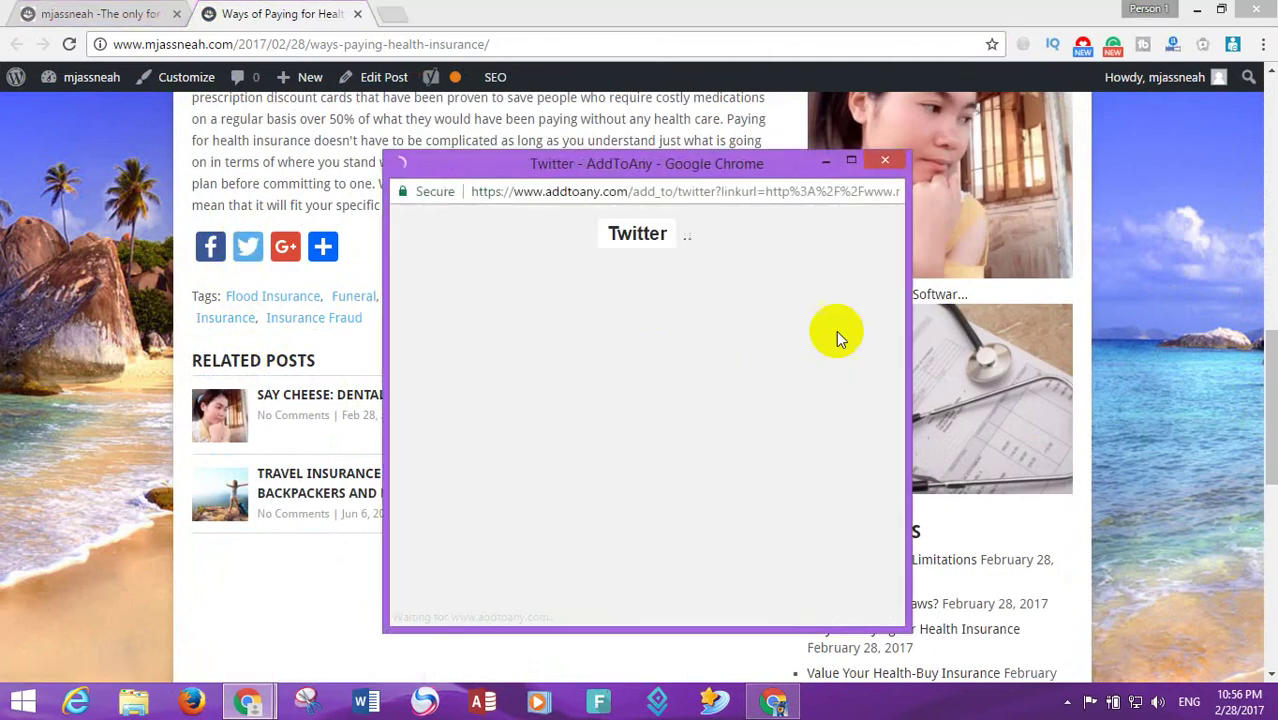
{"action": "left_click", "coordinate": [838, 386]}
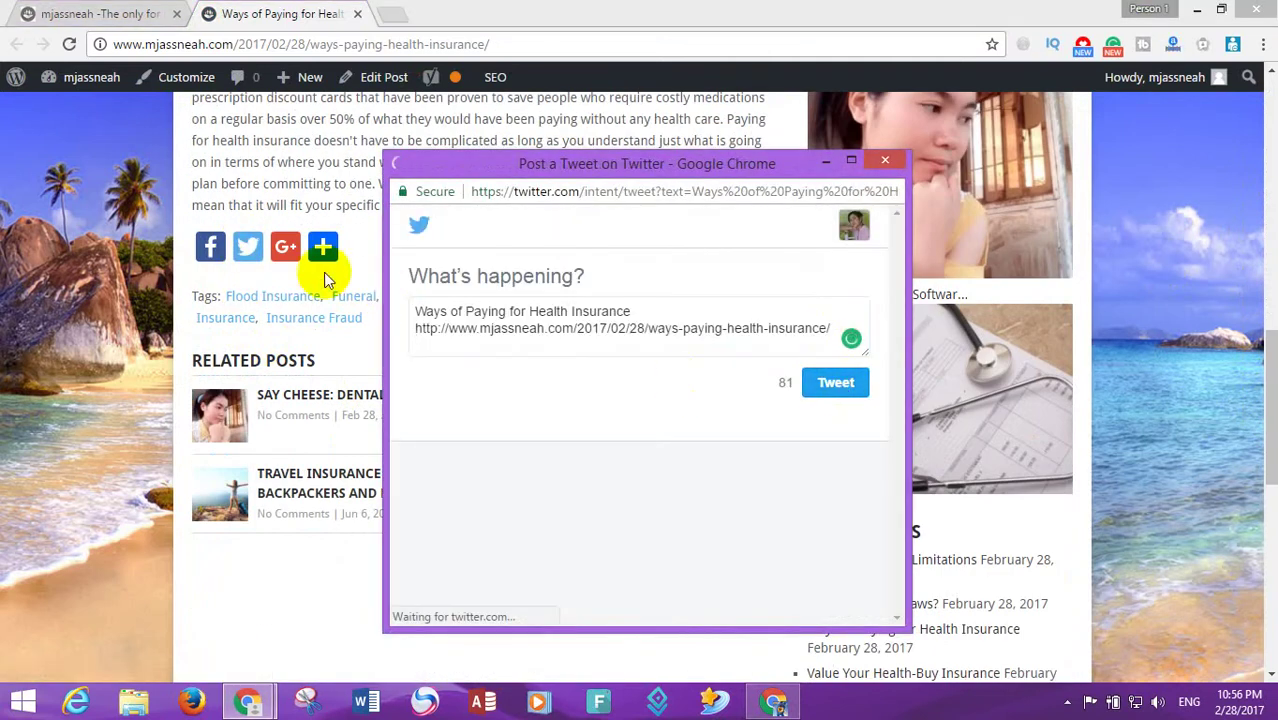
- Publish the Ways of Paying post to Google+ and close its tab
{"action": "left_click", "coordinate": [285, 247]}
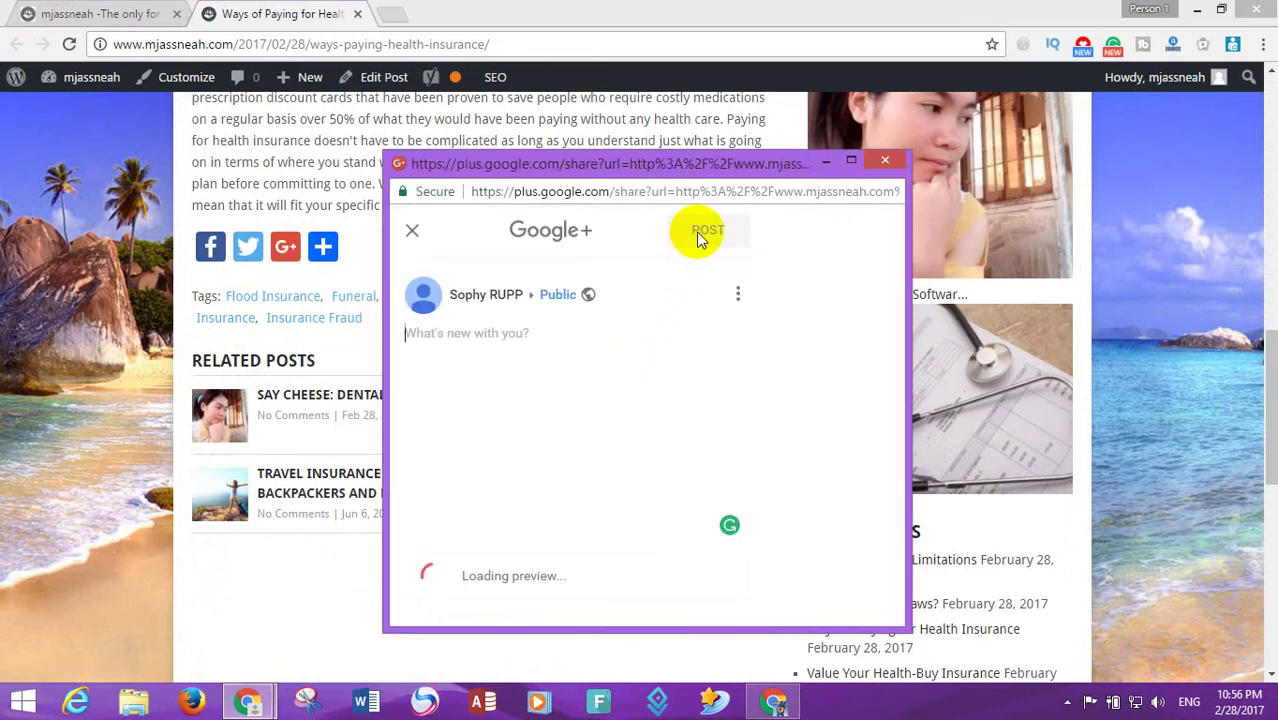
{"action": "left_click", "coordinate": [700, 232]}
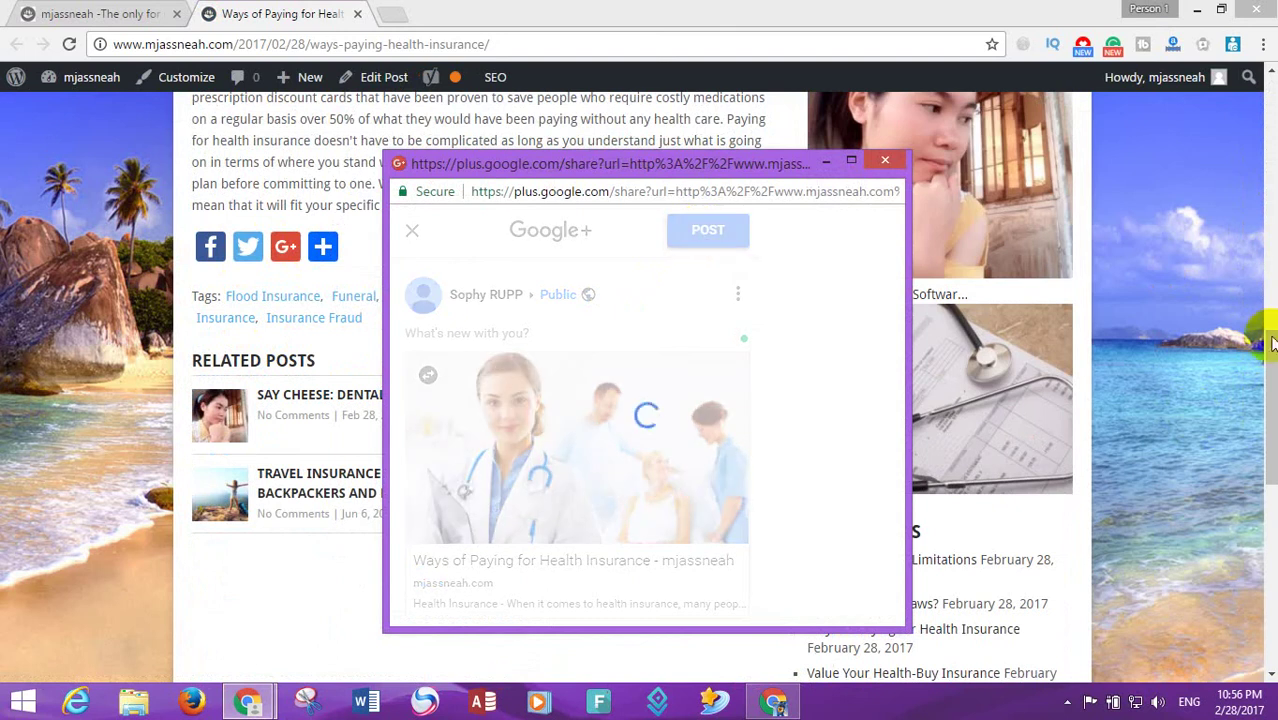
{"action": "scroll", "coordinate": [1270, 358], "scroll_direction": "down", "scroll_amount": 10}
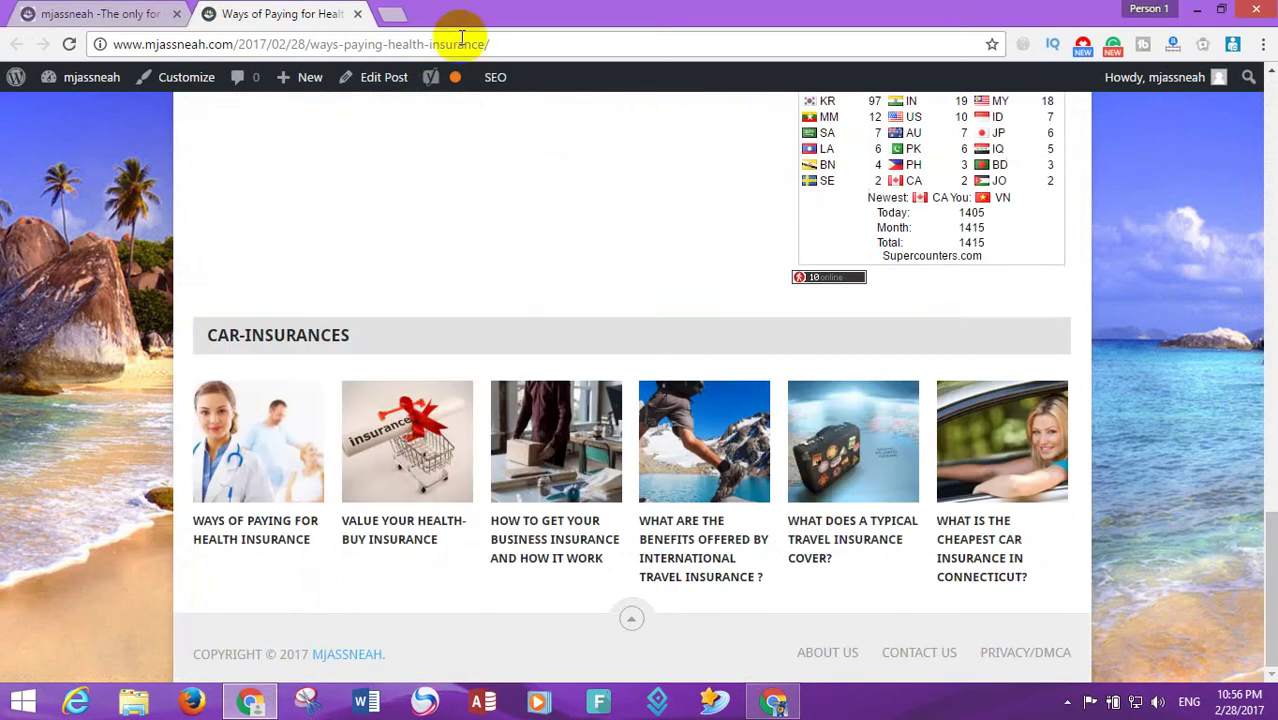
{"action": "left_click", "coordinate": [357, 15]}
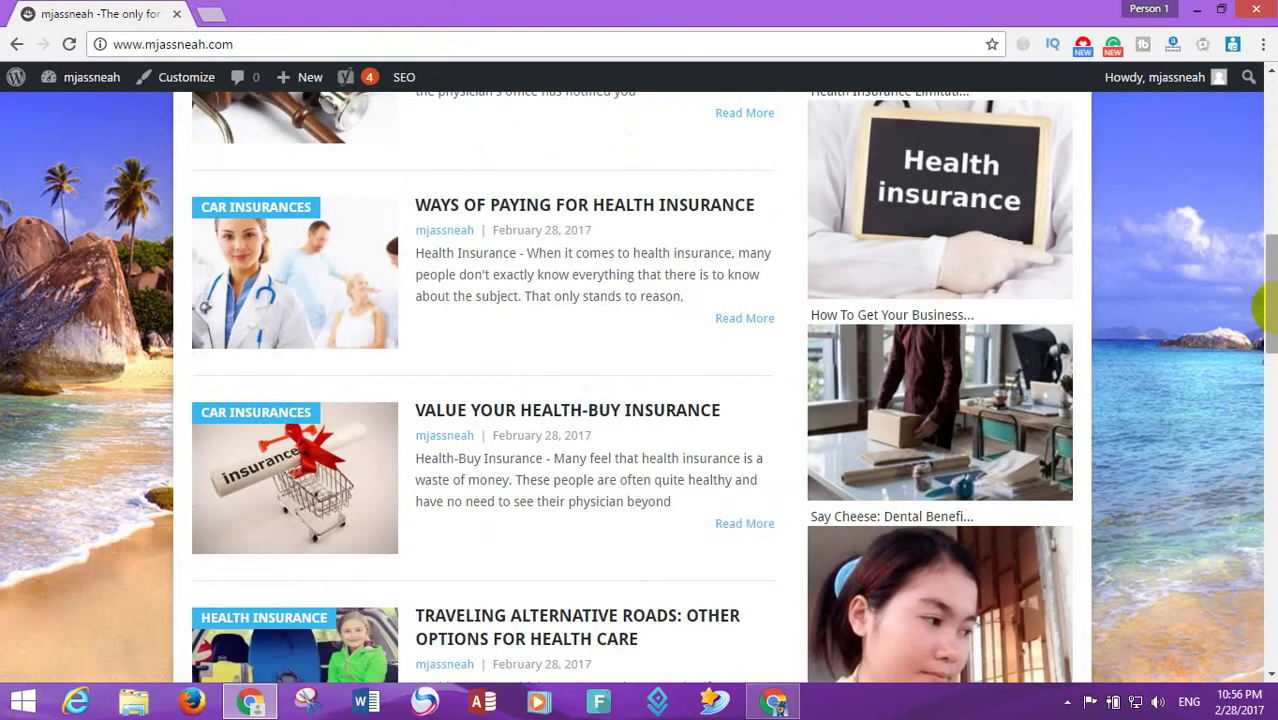
- Open the Value Your Health-Buy Insurance post and tweet it from its Twitter share button
{"action": "scroll", "coordinate": [600, 250], "scroll_direction": "down", "scroll_amount": 3}
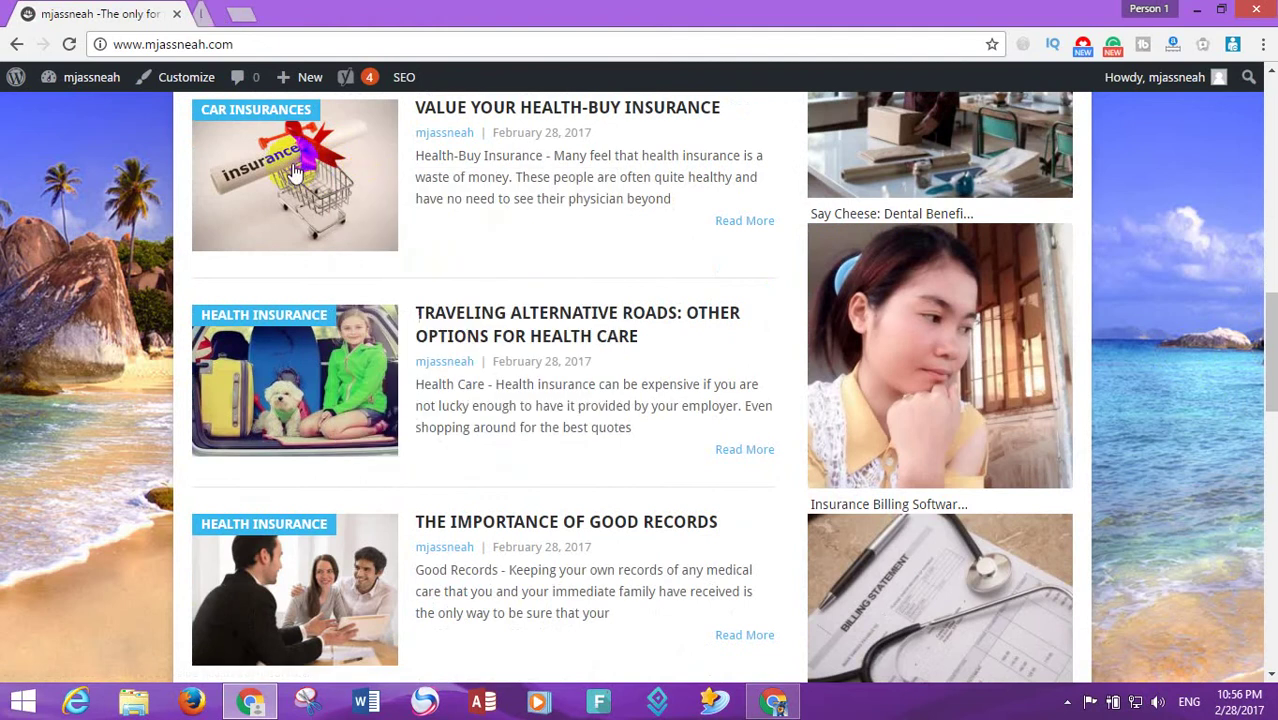
{"action": "left_click", "coordinate": [294, 162]}
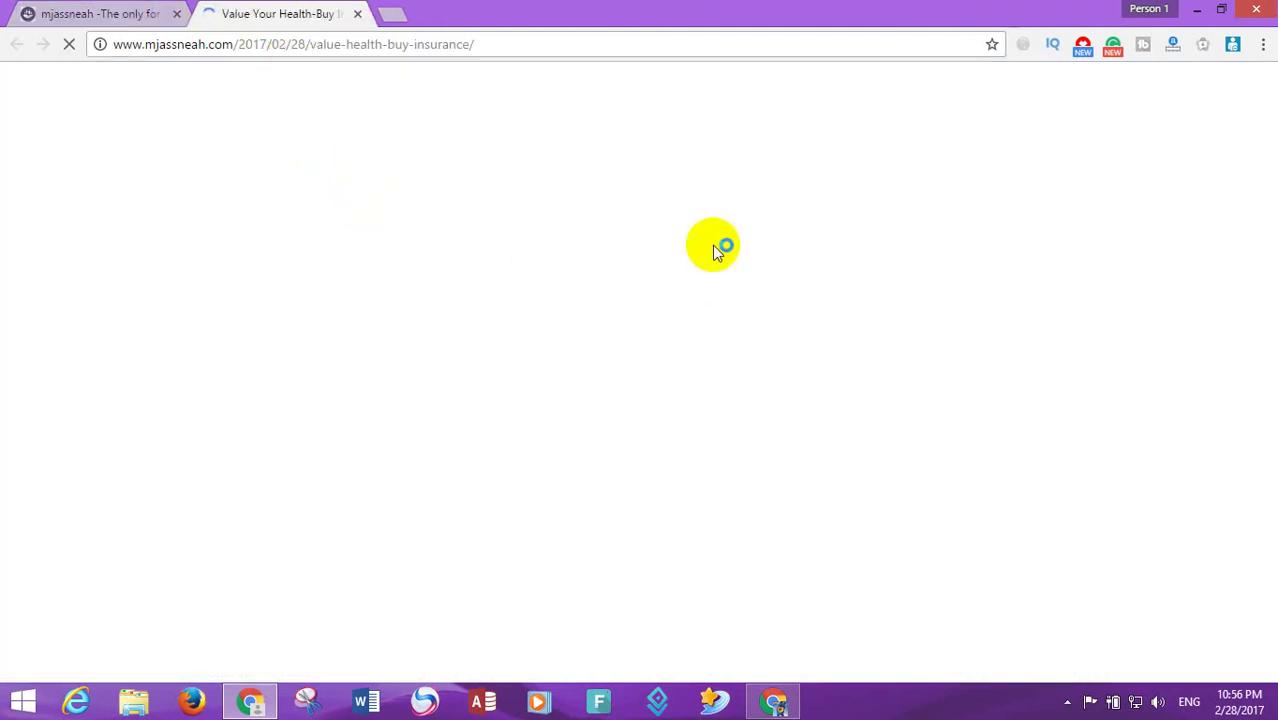
{"action": "scroll", "coordinate": [1272, 195], "scroll_direction": "down", "scroll_amount": 15}
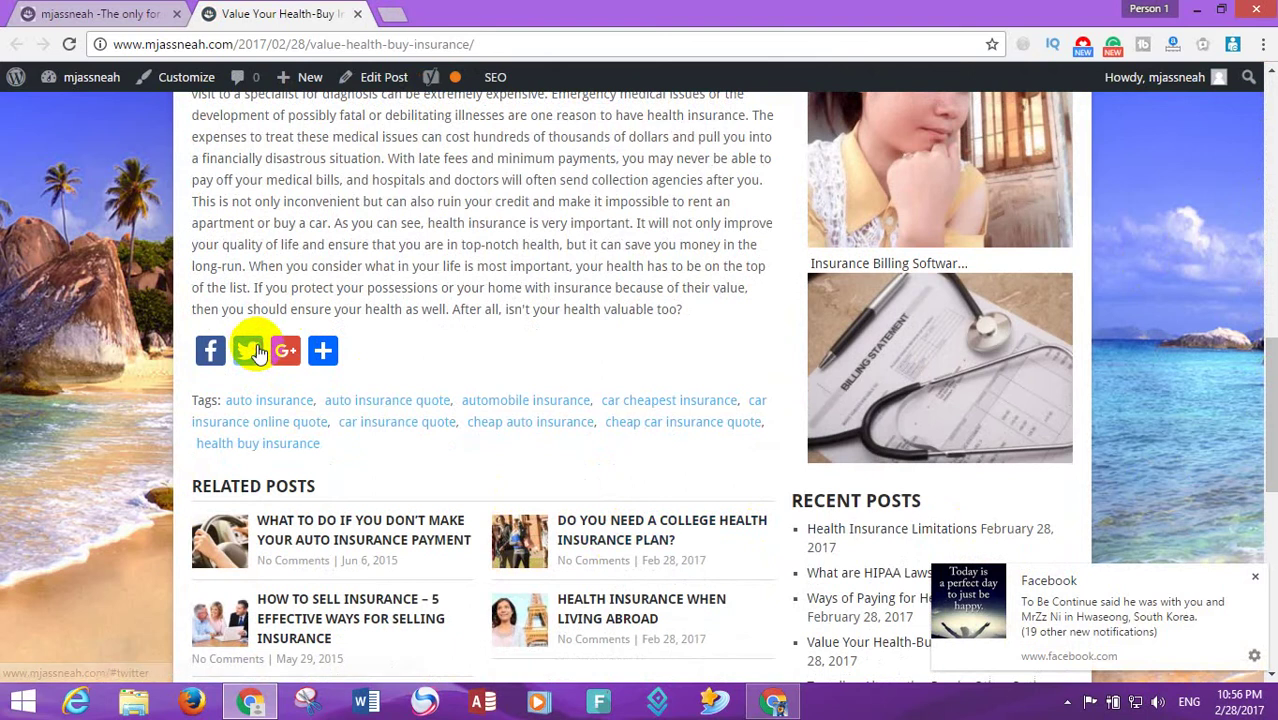
{"action": "left_click", "coordinate": [250, 346]}
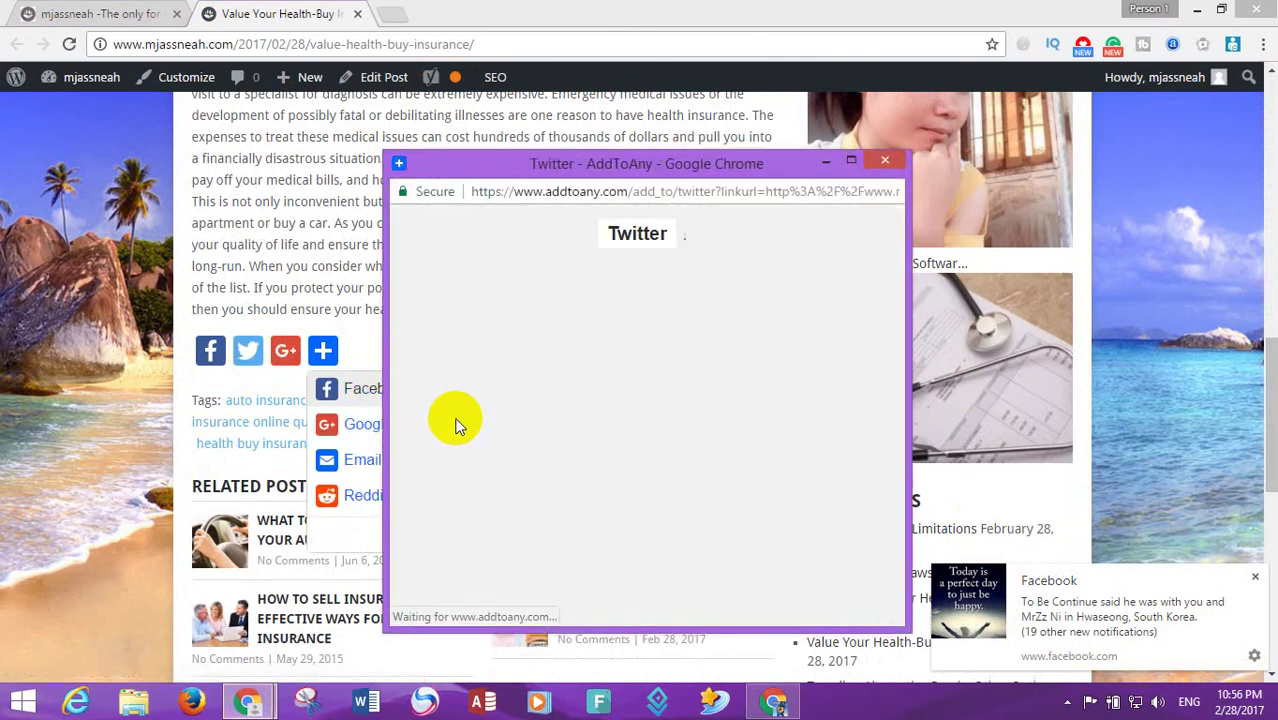
{"action": "left_click", "coordinate": [835, 382]}
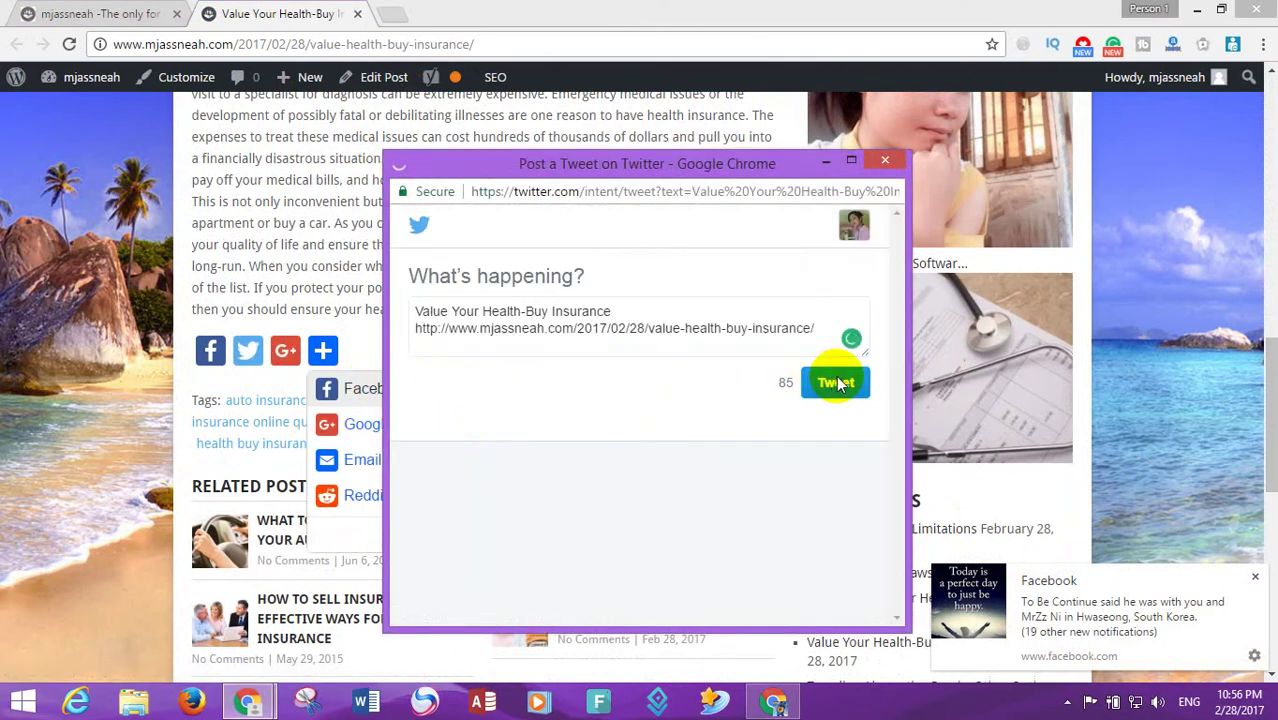
- Share the same post to Google+, then close the post's tab
{"action": "left_click", "coordinate": [412, 390]}
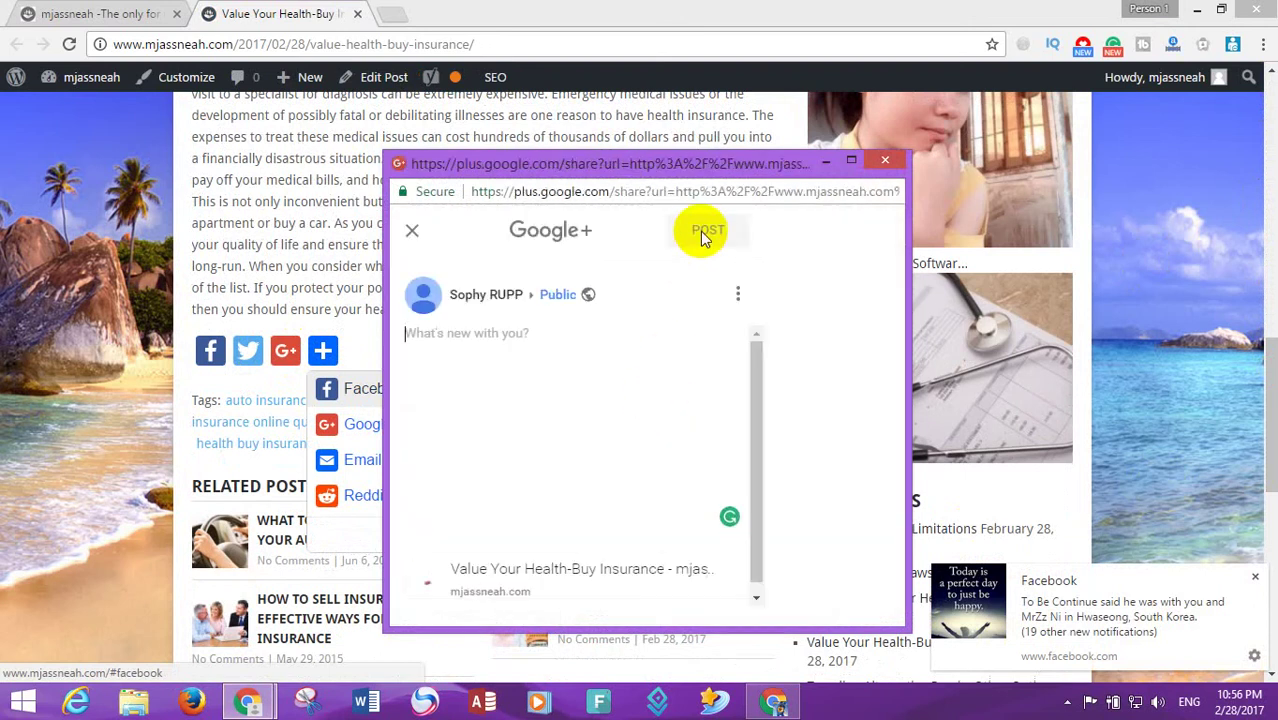
{"action": "left_click", "coordinate": [701, 231]}
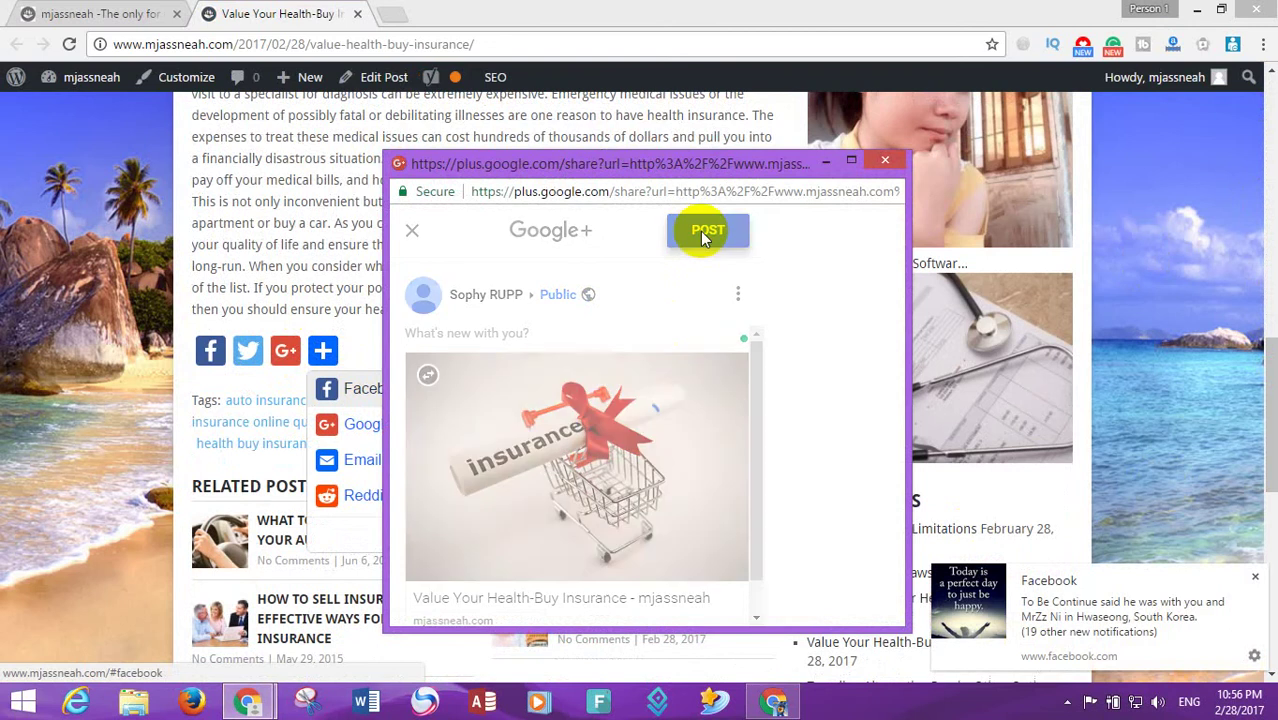
{"action": "left_click", "coordinate": [357, 13]}
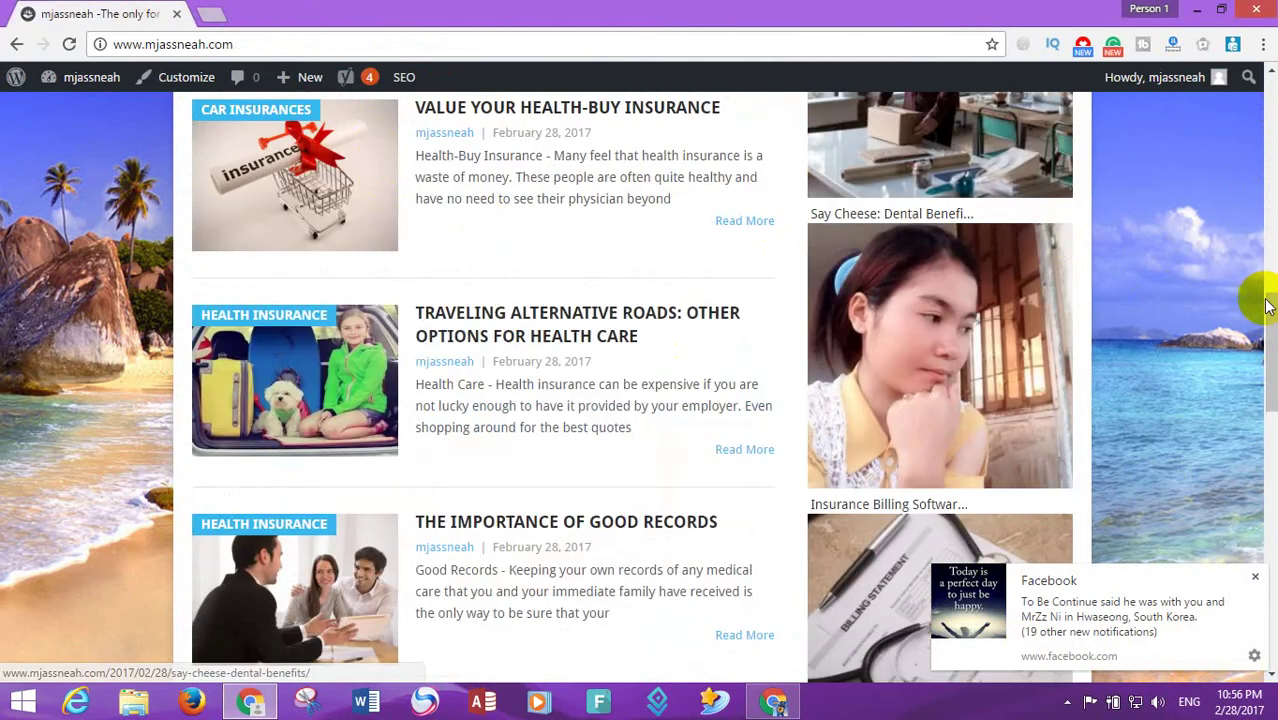
- Open the Health Insurance For Someone With Pre-Existing Conditions post in a new tab and scroll to its share buttons
{"action": "scroll", "coordinate": [1268, 305], "scroll_direction": "down", "scroll_amount": 1}
{"action": "right_click", "coordinate": [310, 236]}
{"action": "left_click", "coordinate": [345, 248]}
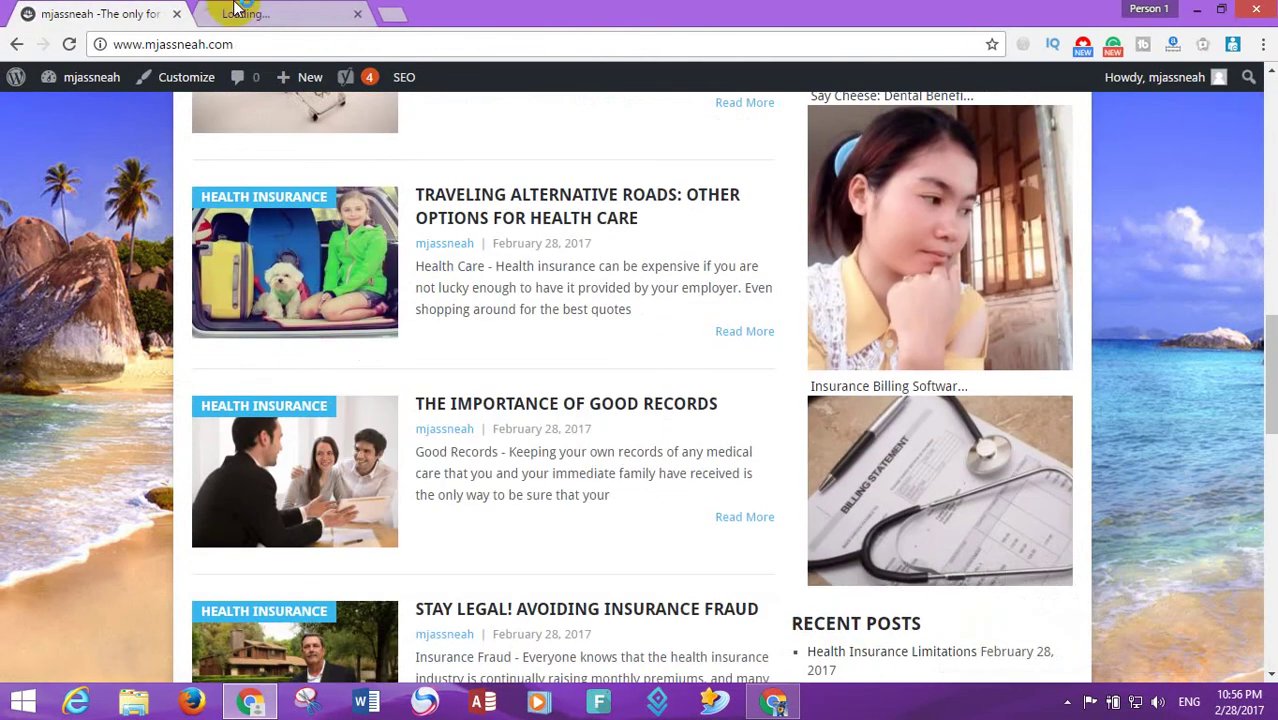
{"action": "left_click", "coordinate": [234, 10]}
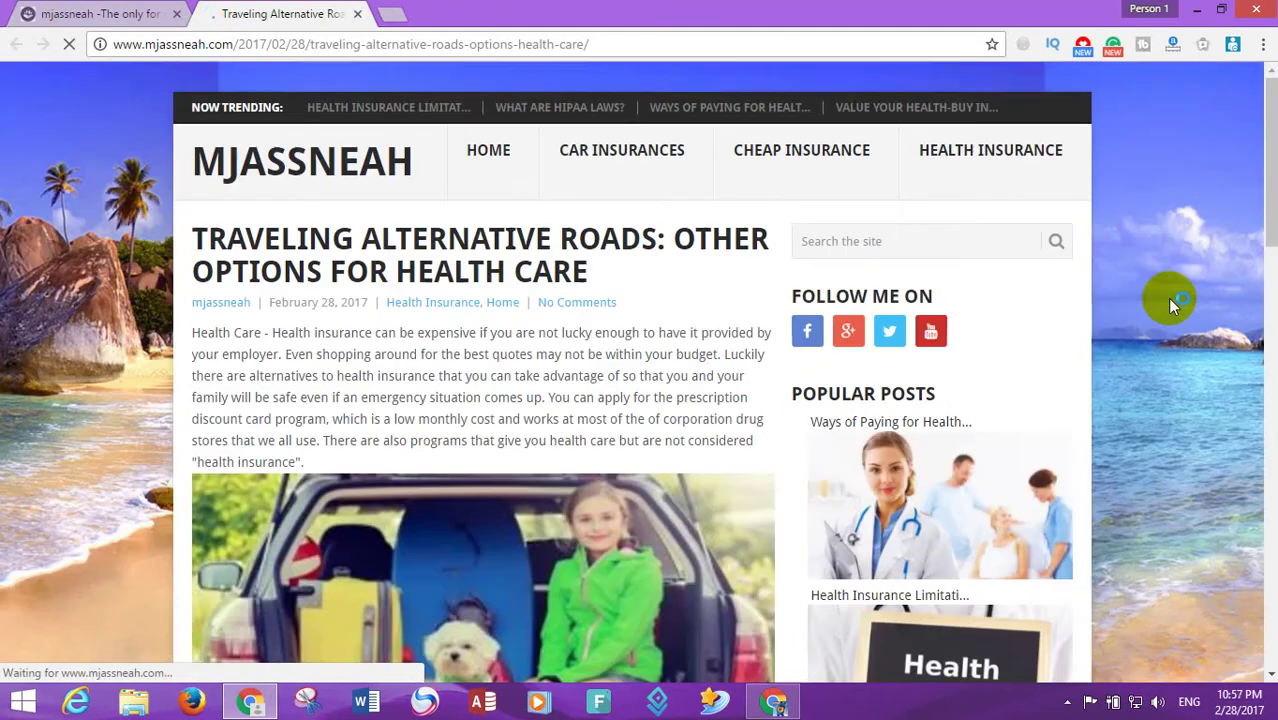
{"action": "left_click_drag", "start_coordinate": [1266, 160], "coordinate": [1268, 610]}
{"action": "left_click", "coordinate": [1067, 703]}
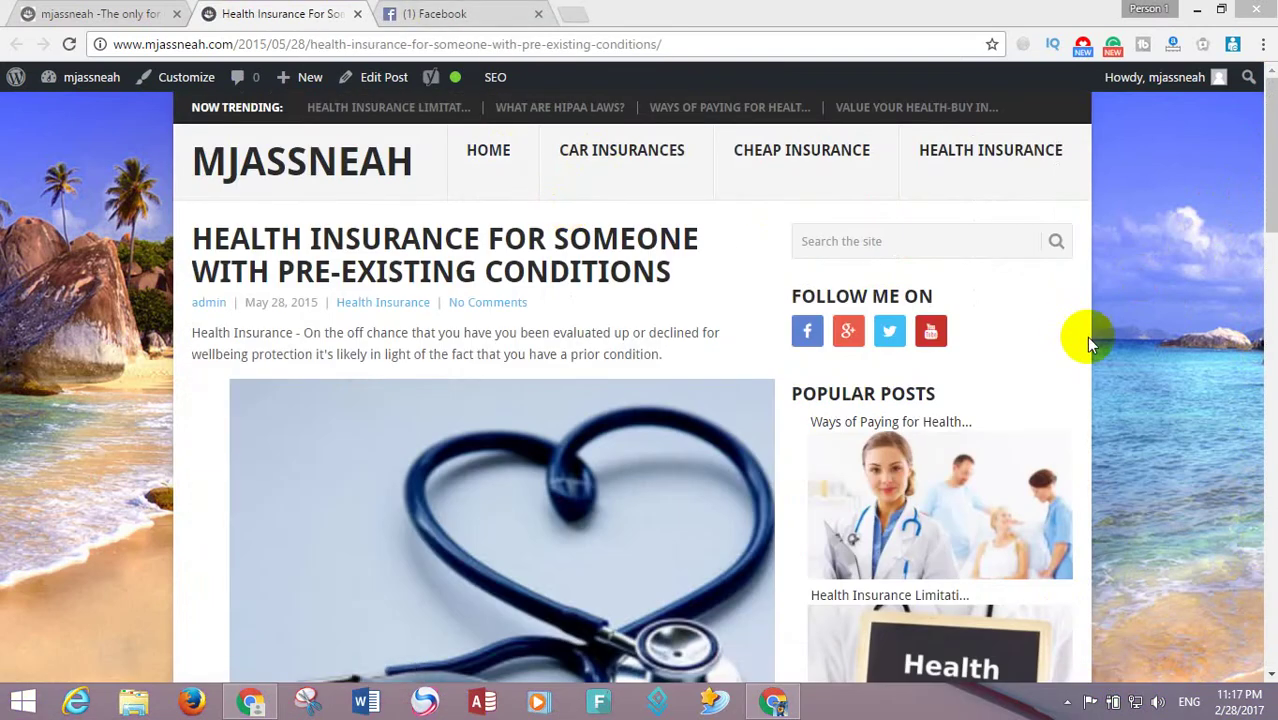
{"action": "left_click_drag", "start_coordinate": [1266, 190], "coordinate": [1241, 488]}
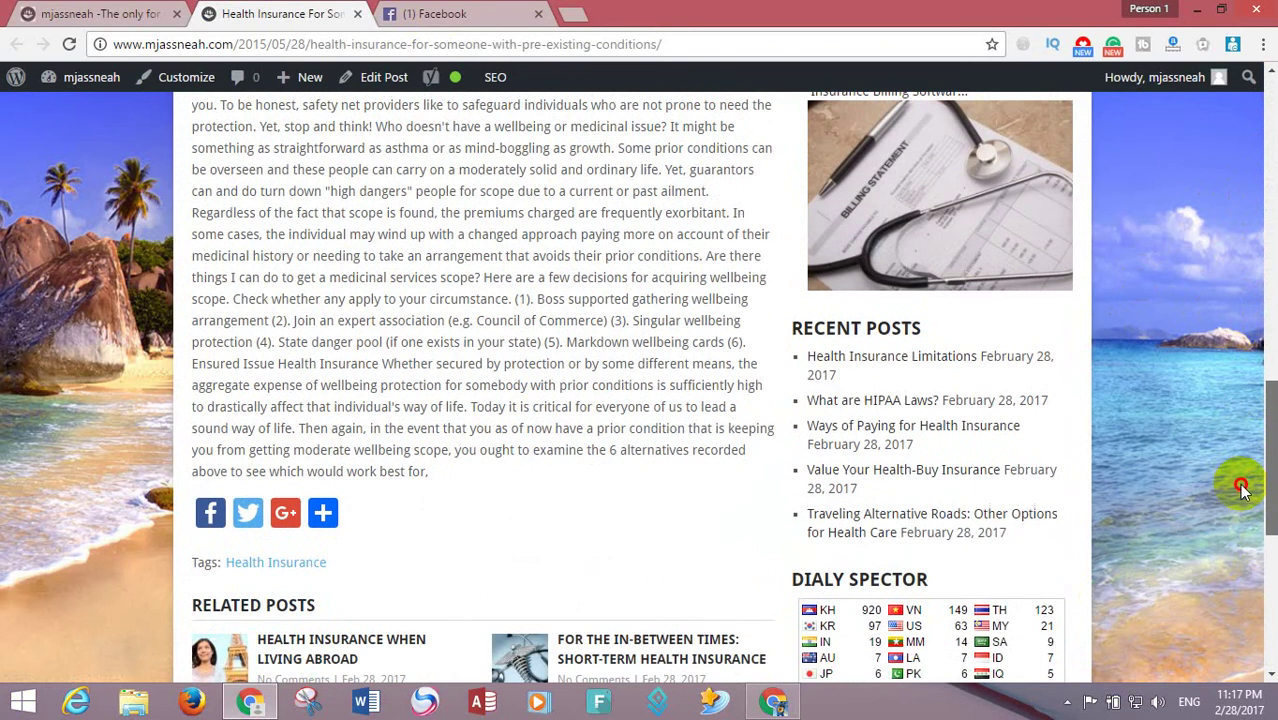
{"action": "left_click_drag", "start_coordinate": [1241, 510], "coordinate": [1240, 536]}
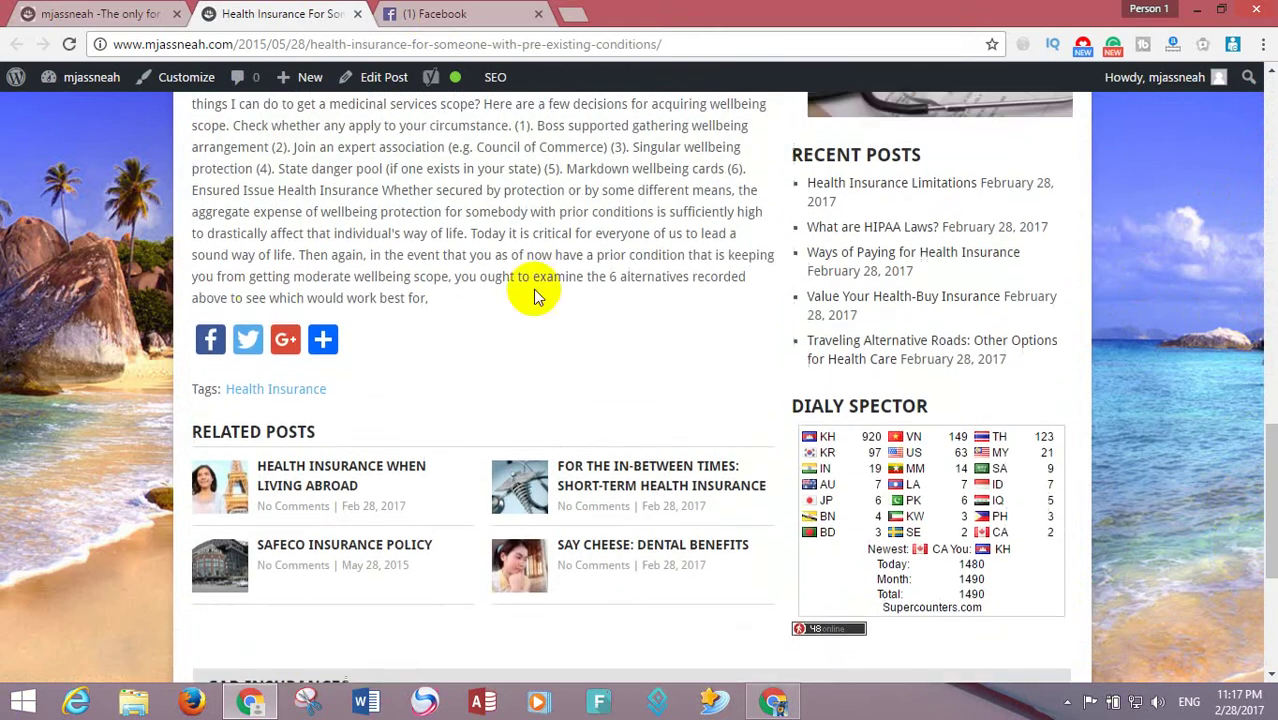
- Tweet the post, then publish a Google+ share of it
{"action": "left_click", "coordinate": [247, 340]}
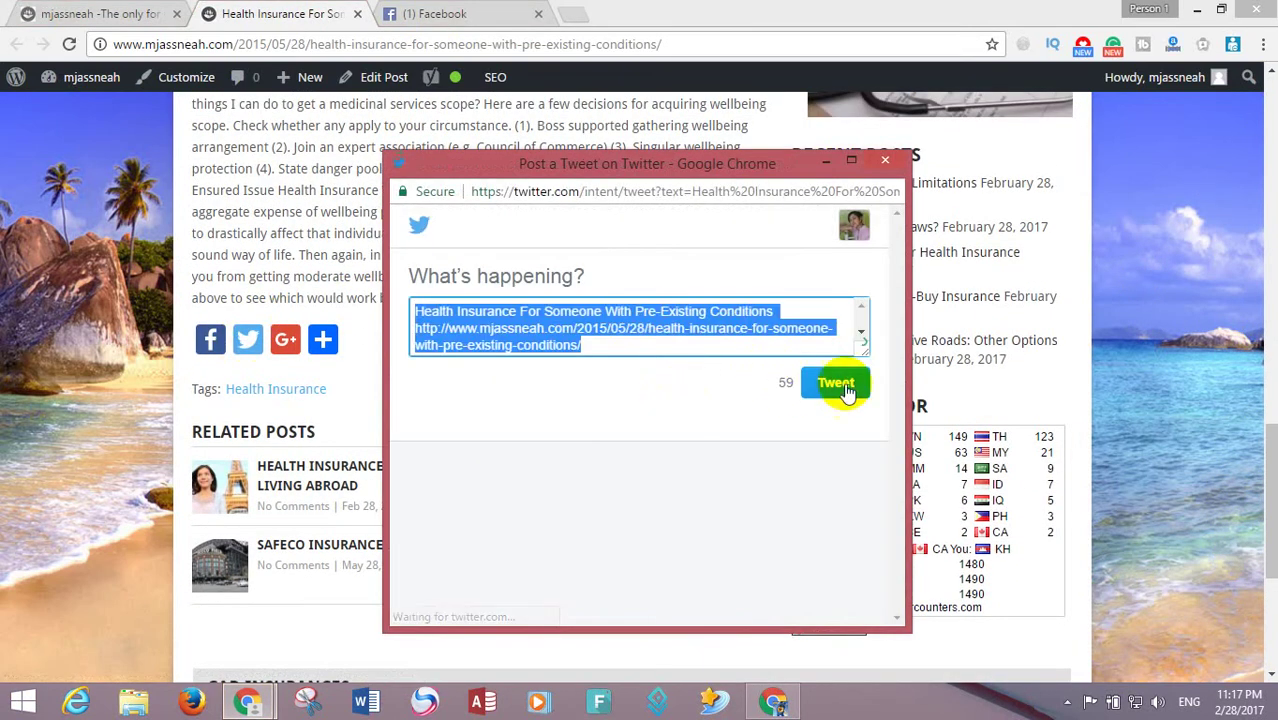
{"action": "left_click", "coordinate": [836, 383]}
{"action": "left_click", "coordinate": [288, 341]}
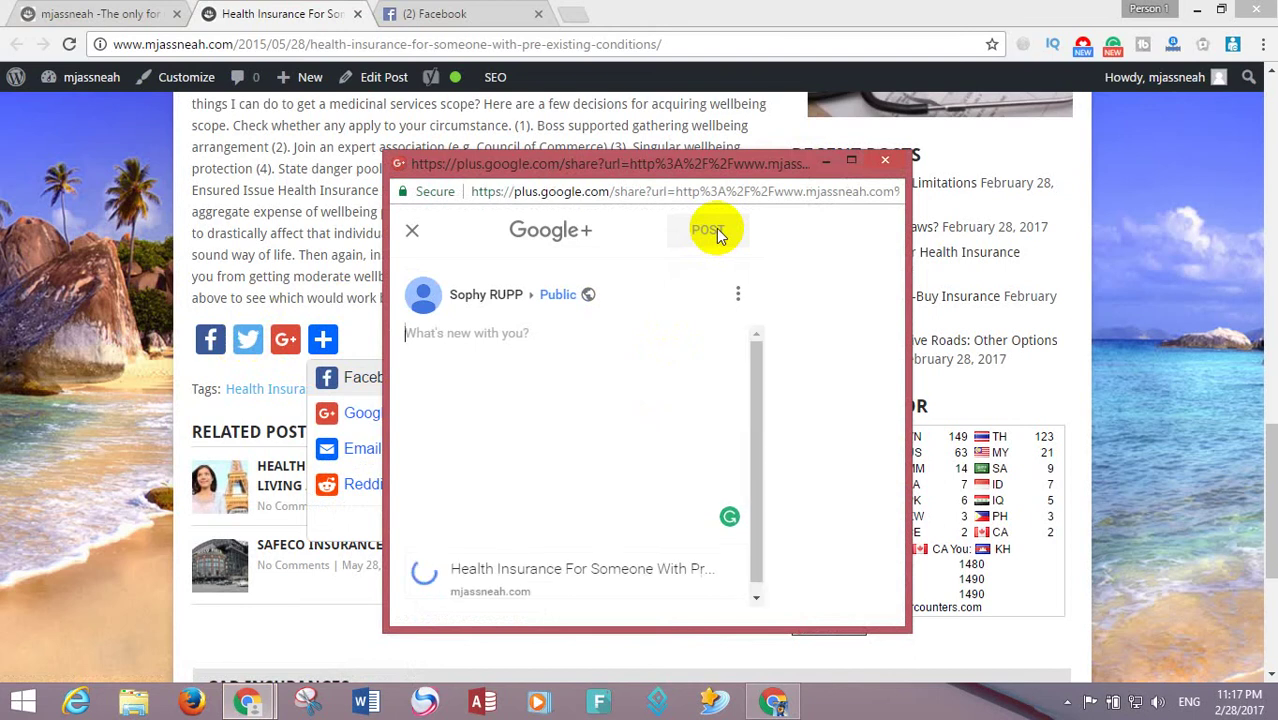
{"action": "left_click", "coordinate": [712, 231]}
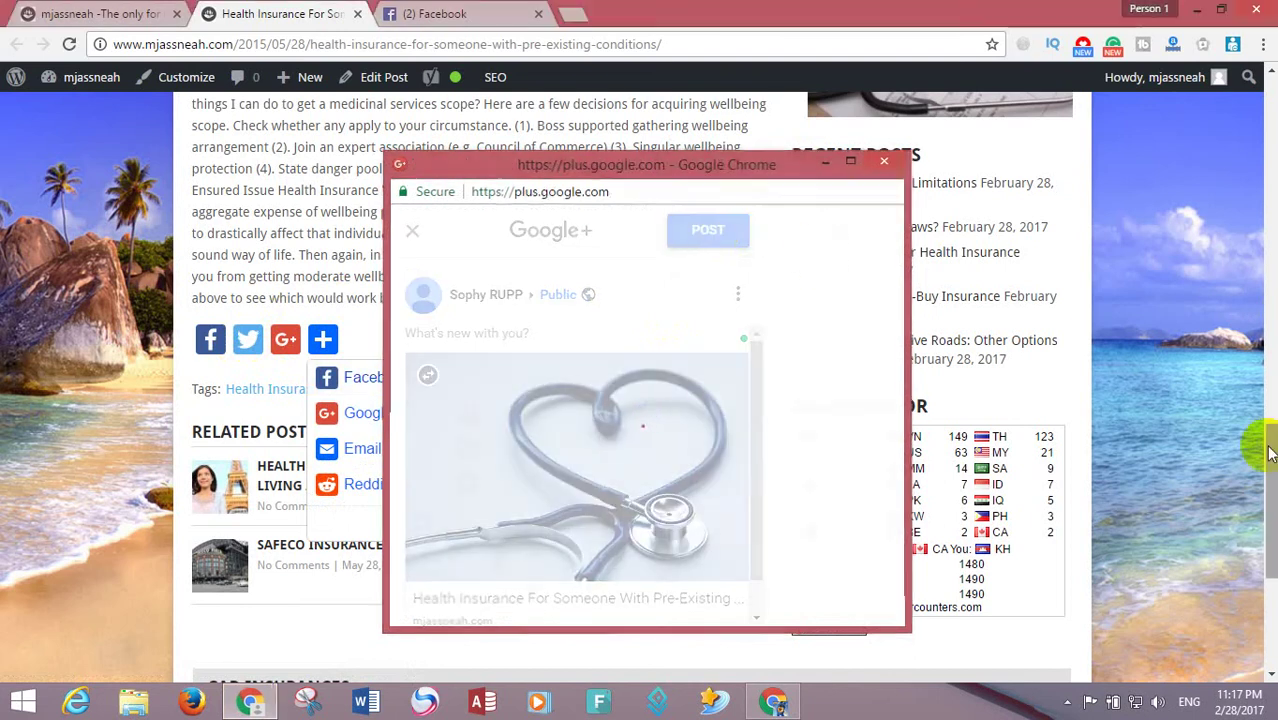
{"action": "scroll", "coordinate": [785, 293], "scroll_direction": "down", "scroll_amount": 4}
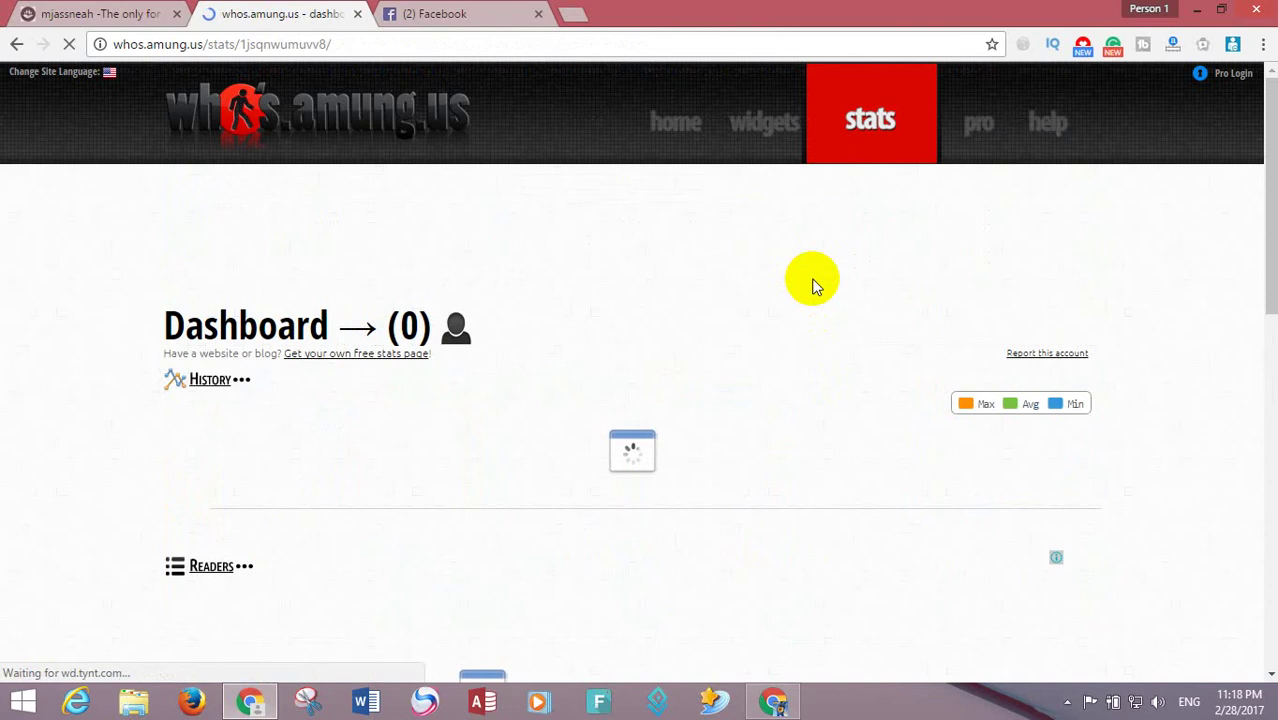
- From the whos.amung.us readers list, open the Where To Get Homeowners Insurance Company Rankings post
{"action": "left_click_drag", "start_coordinate": [1262, 172], "coordinate": [1270, 318]}
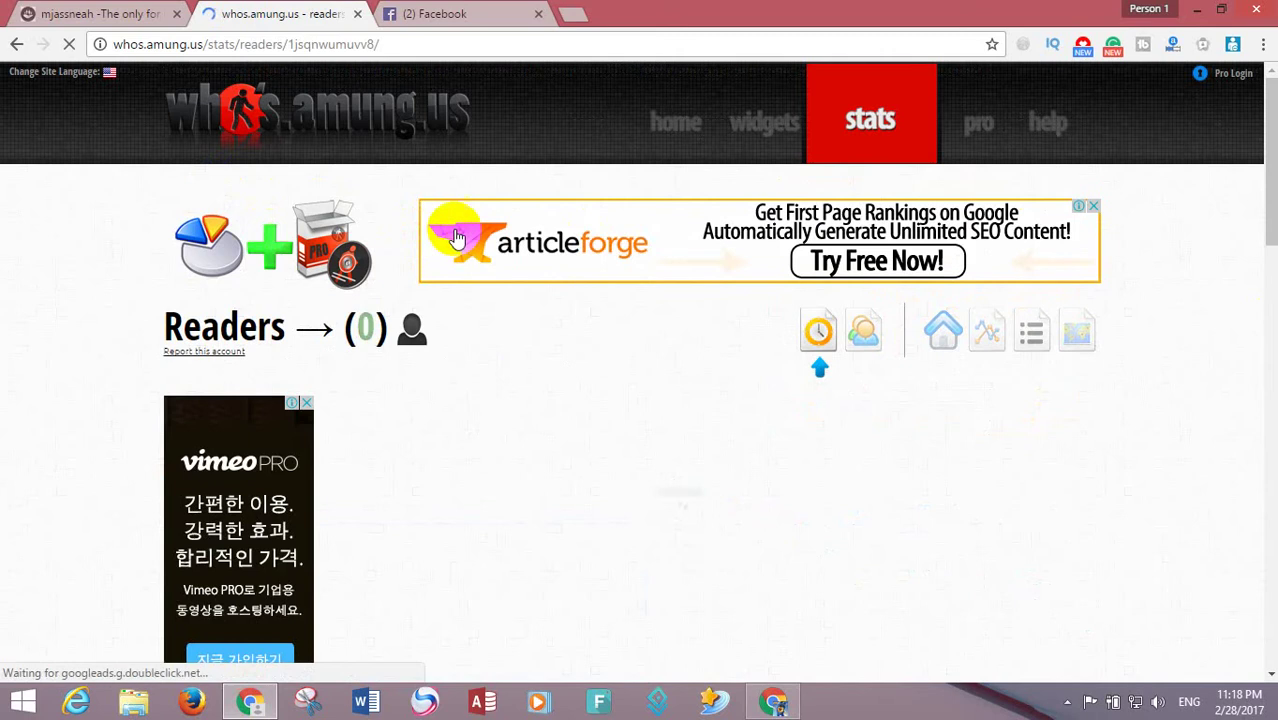
{"action": "left_click_drag", "start_coordinate": [1250, 172], "coordinate": [819, 187]}
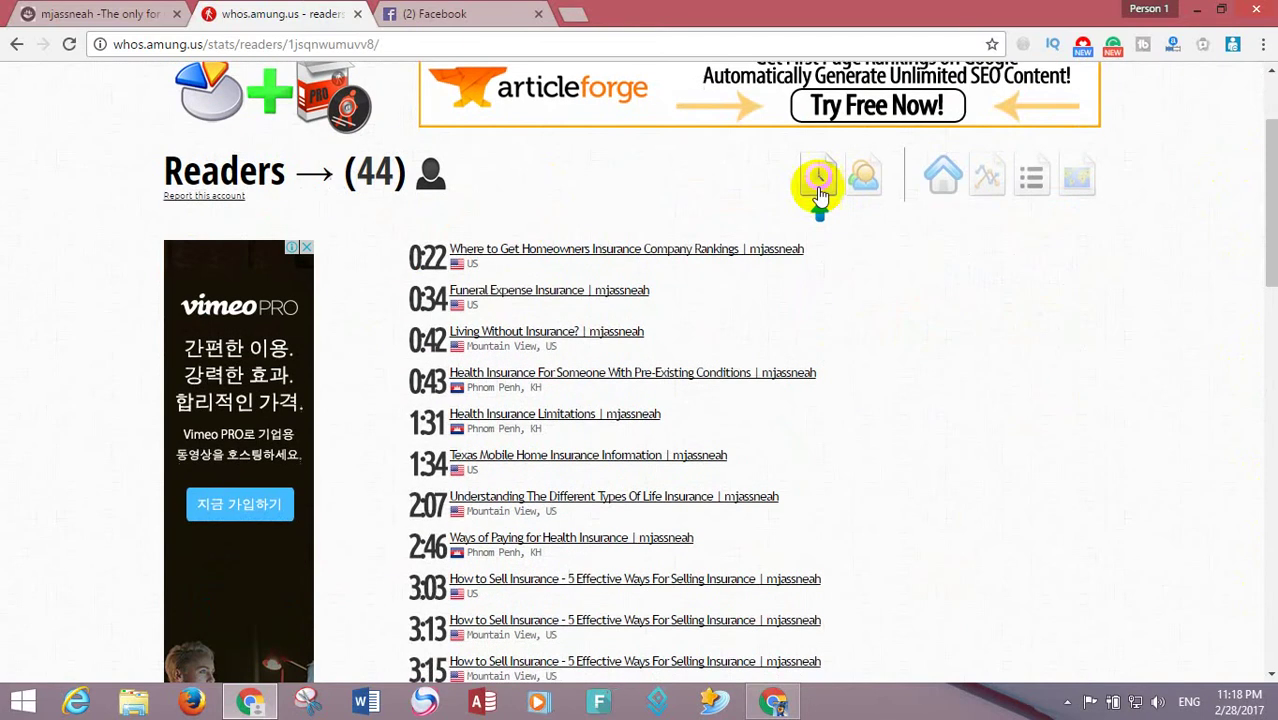
{"action": "left_click", "coordinate": [515, 249]}
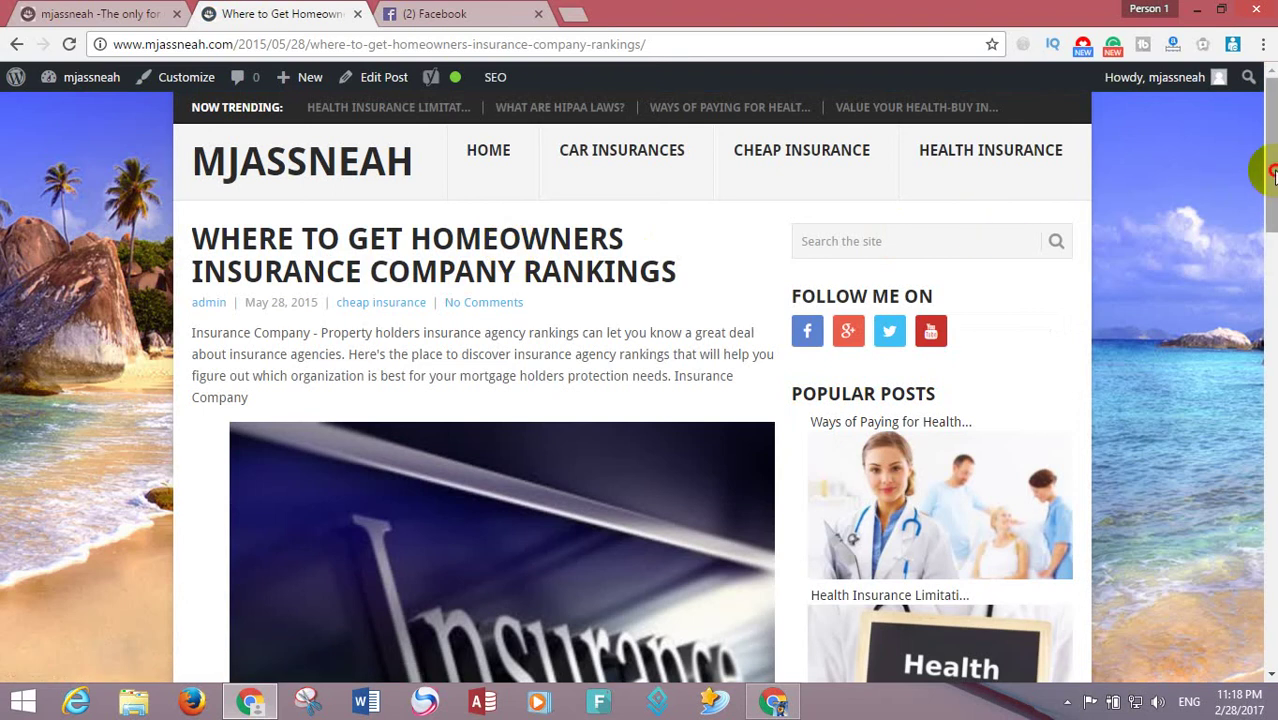
{"action": "left_click_drag", "start_coordinate": [1273, 172], "coordinate": [268, 148]}
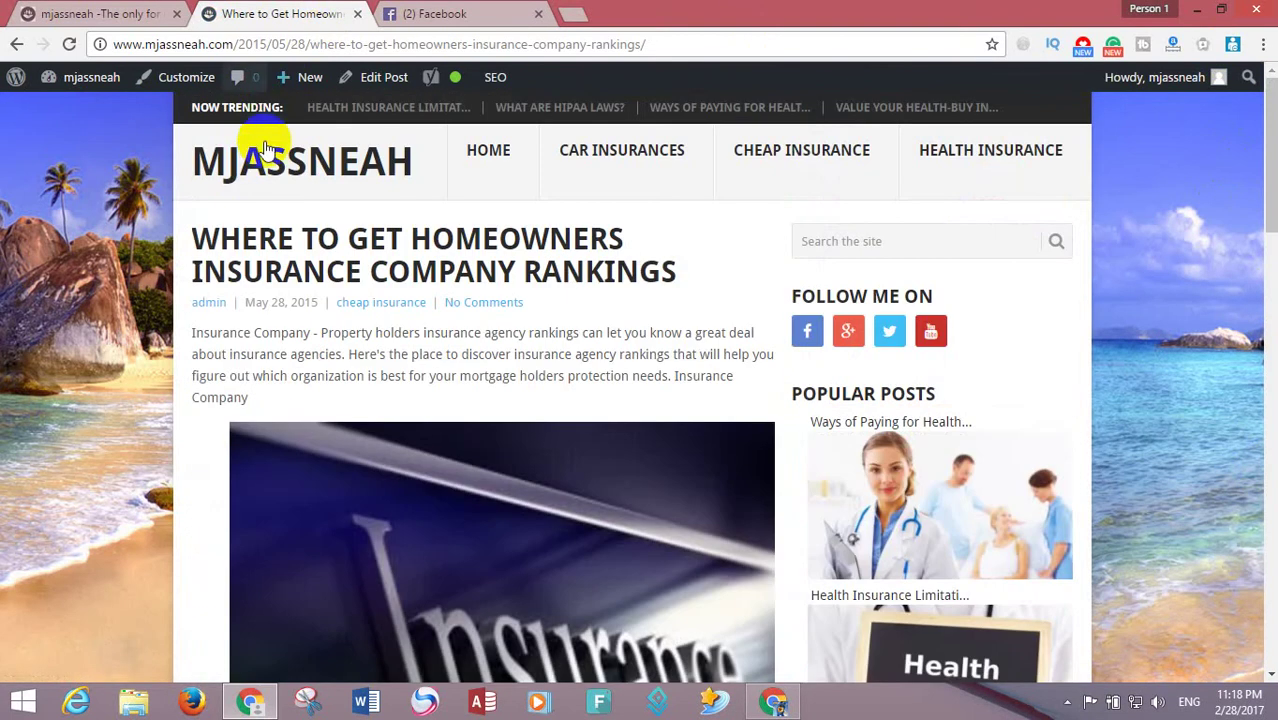
- Return to the blog homepage, then switch to the Gmail Chrome window and open a new tab
{"action": "left_click", "coordinate": [262, 152]}
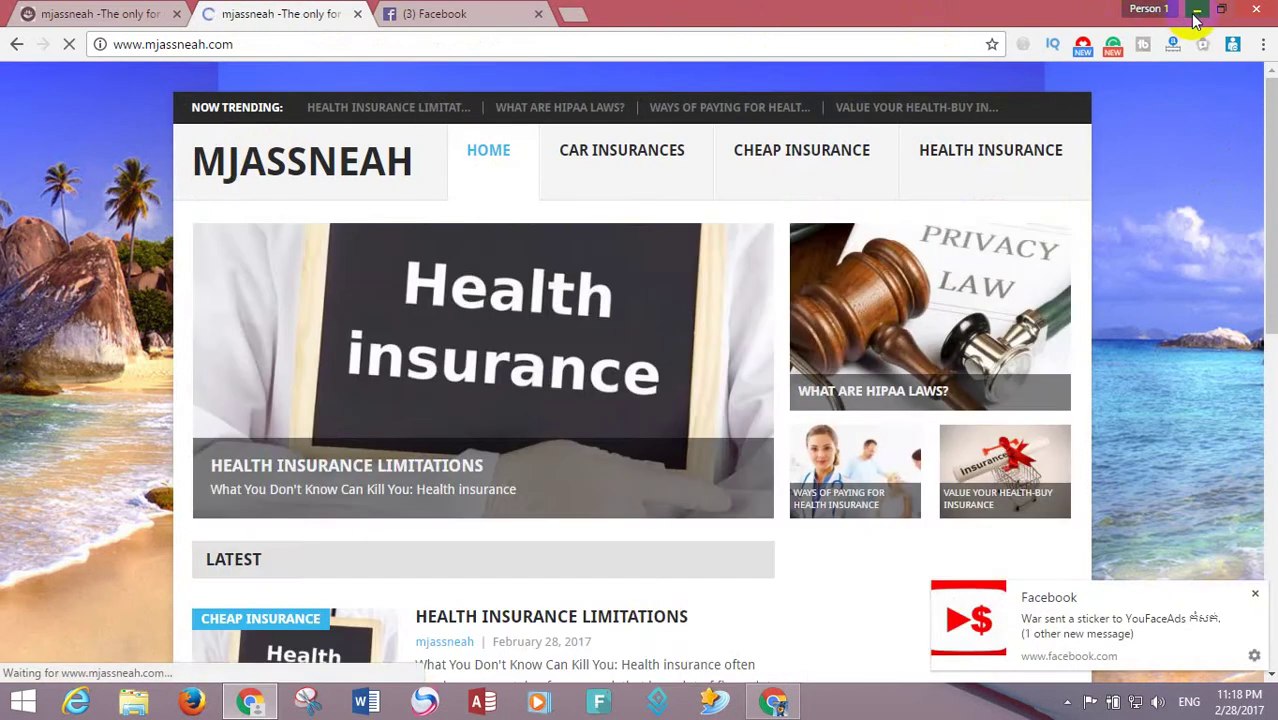
{"action": "left_click", "coordinate": [1196, 12]}
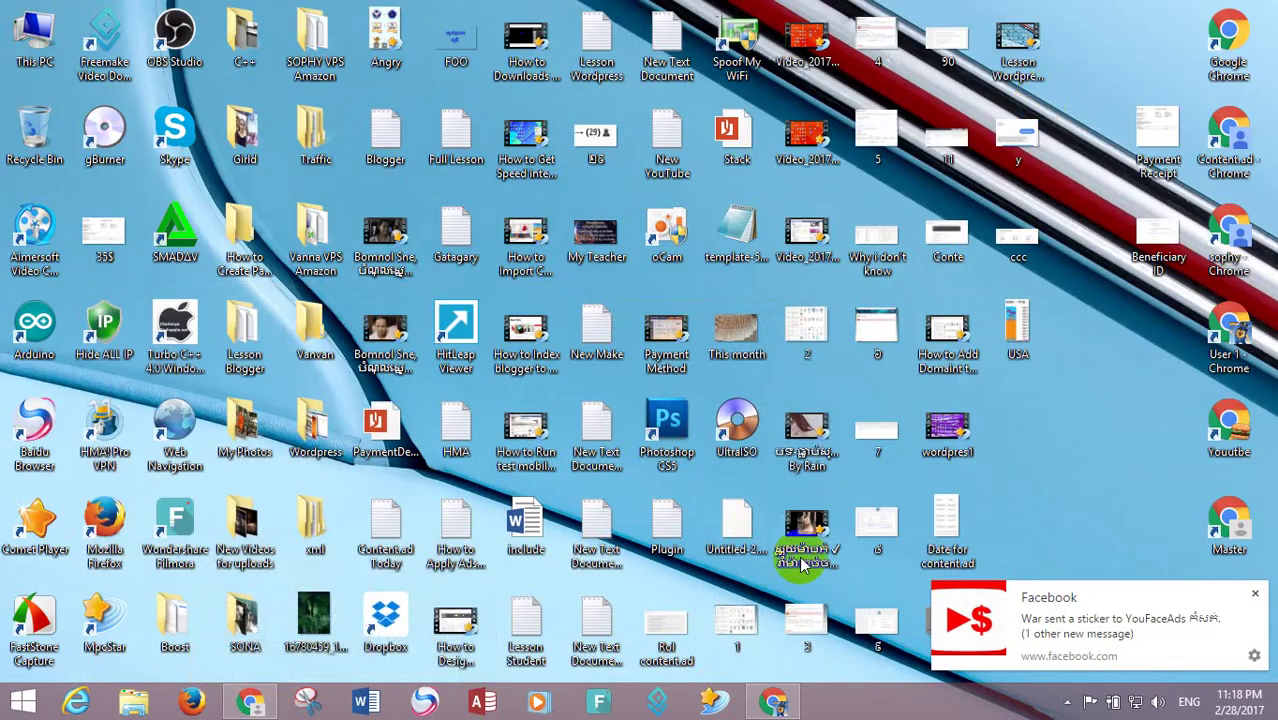
{"action": "left_click", "coordinate": [772, 702]}
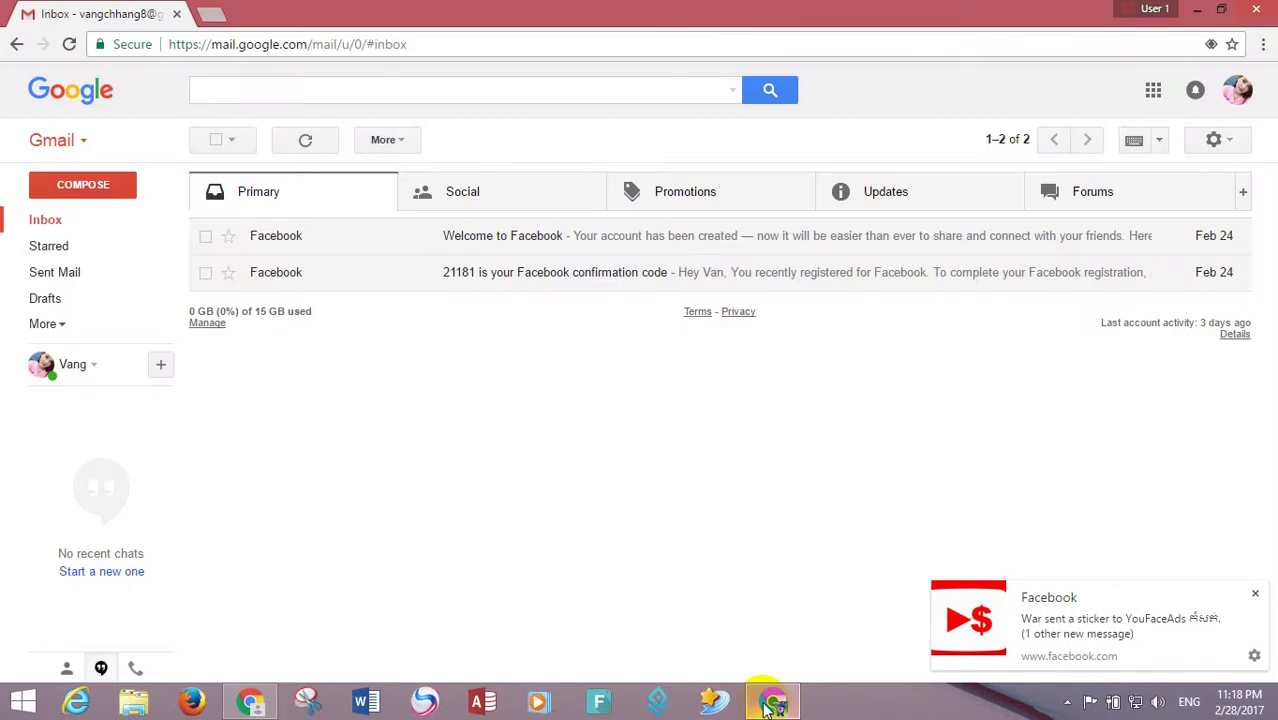
{"action": "left_click", "coordinate": [218, 12]}
{"action": "key", "text": "ctrl+1"}
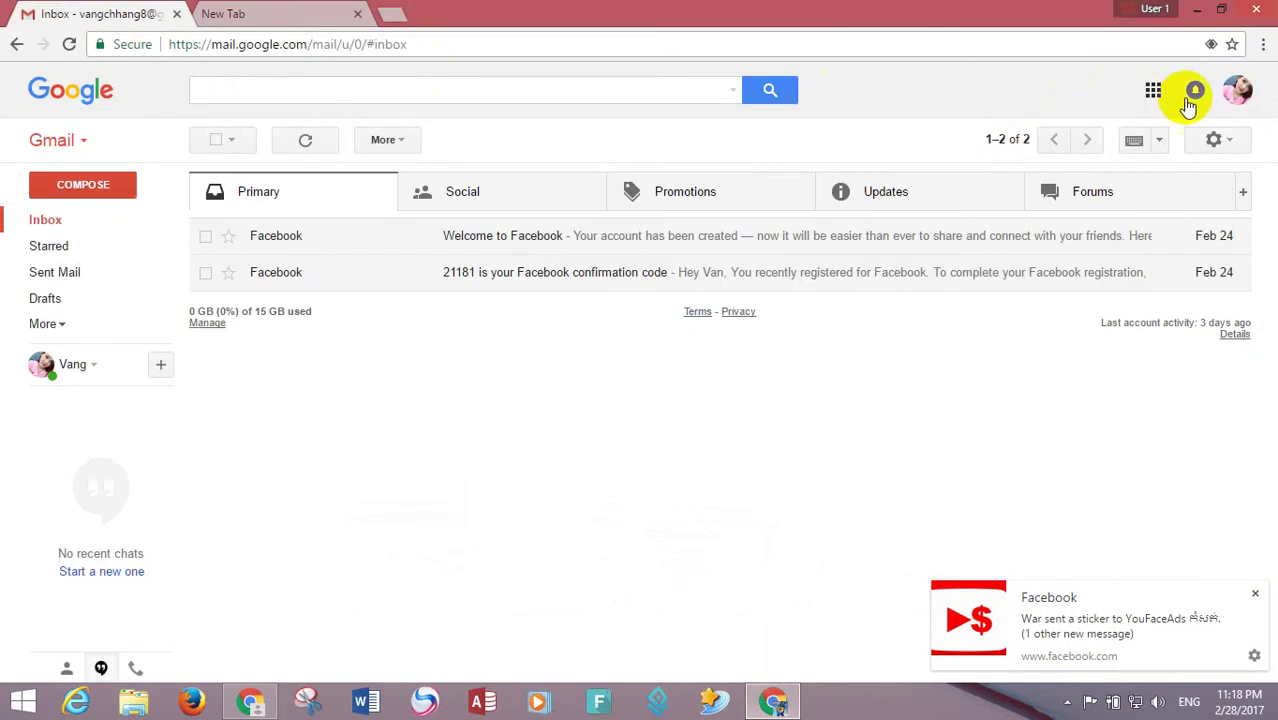
- Copy the signed-in Google account holder's name, then load content.ad in the new tab
{"action": "left_click", "coordinate": [1235, 90]}
{"action": "left_click_drag", "start_coordinate": [1163, 141], "coordinate": [1099, 138]}
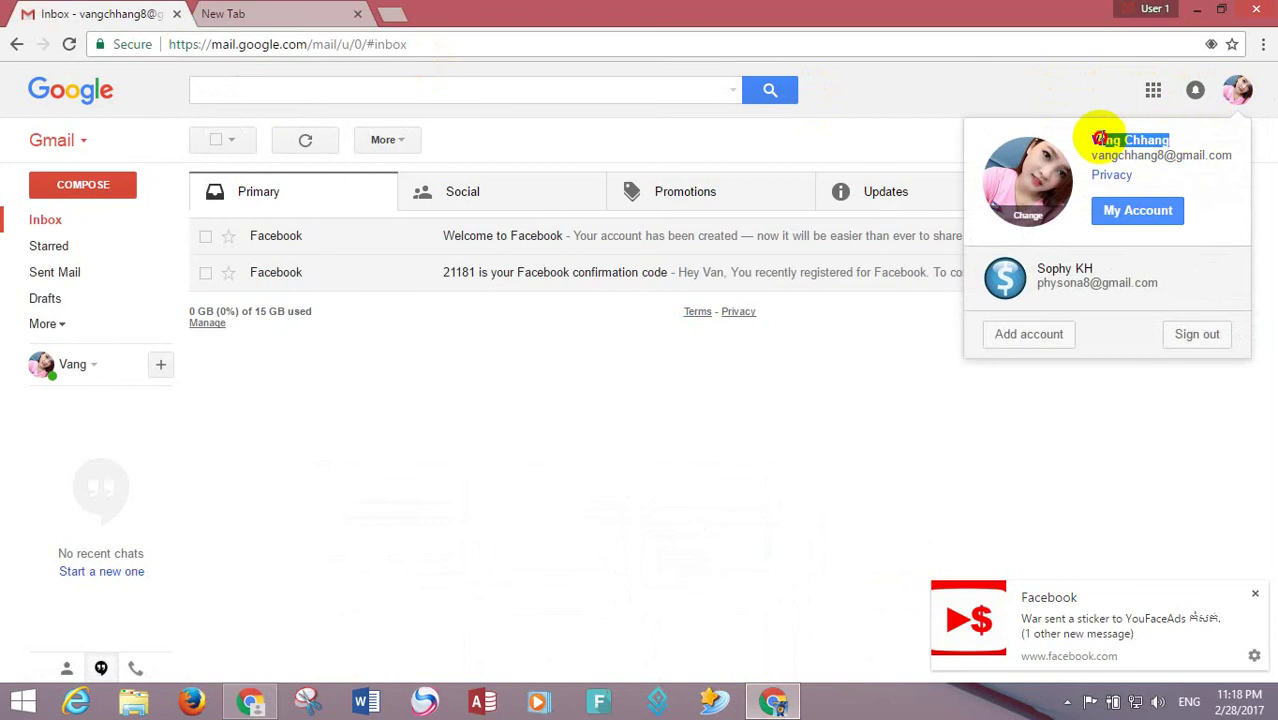
{"action": "right_click", "coordinate": [1093, 138]}
{"action": "left_click", "coordinate": [1030, 151]}
{"action": "left_click", "coordinate": [262, 13]}
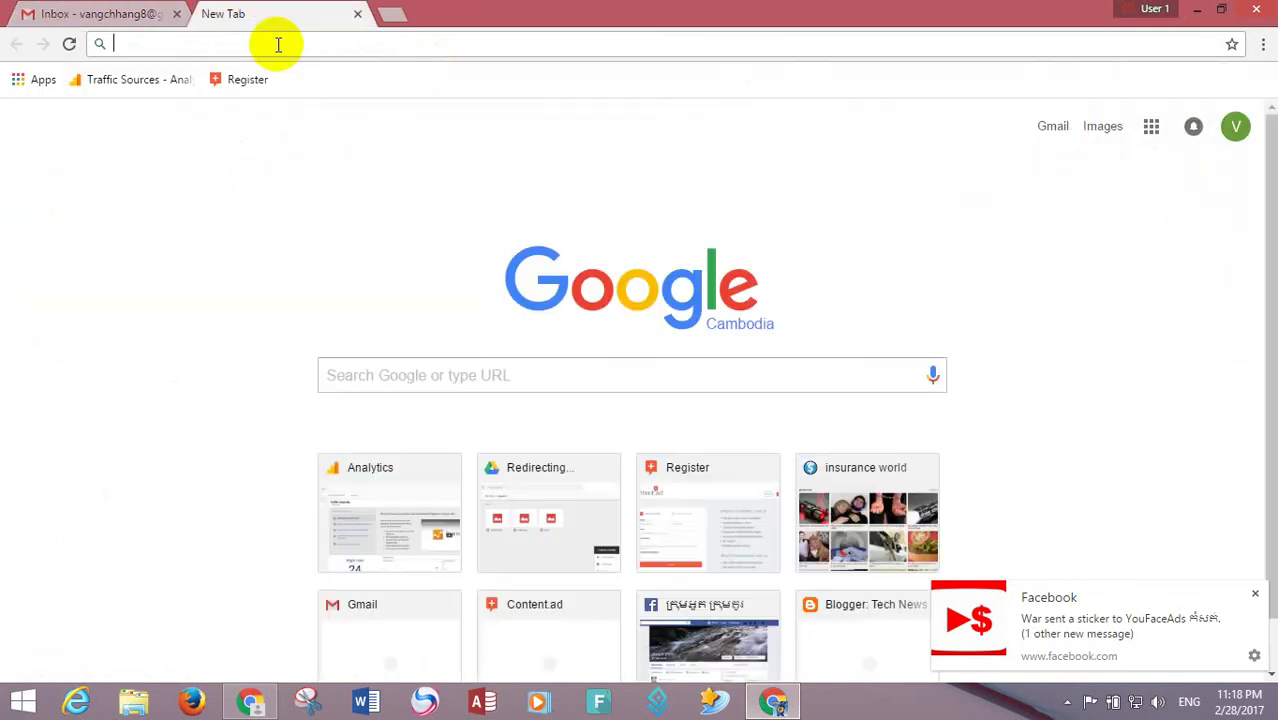
{"action": "type", "text": "c"}
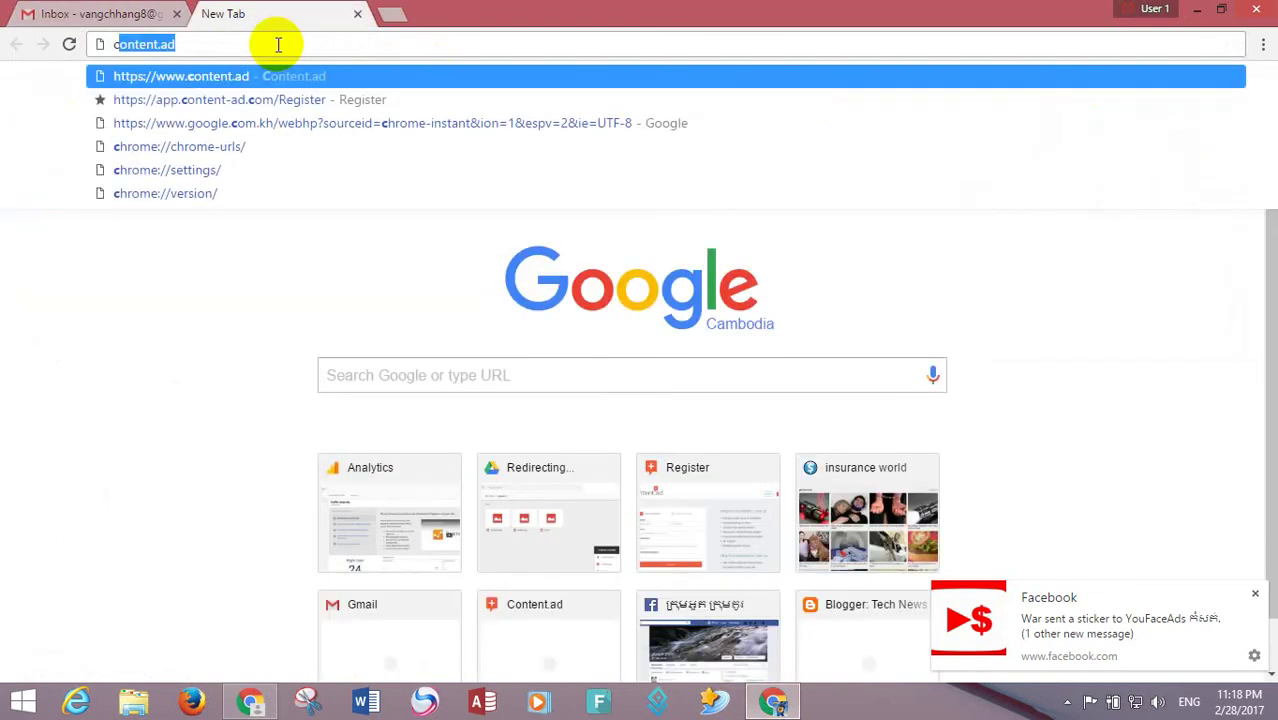
{"action": "type", "text": "o"}
{"action": "key", "text": "Return"}
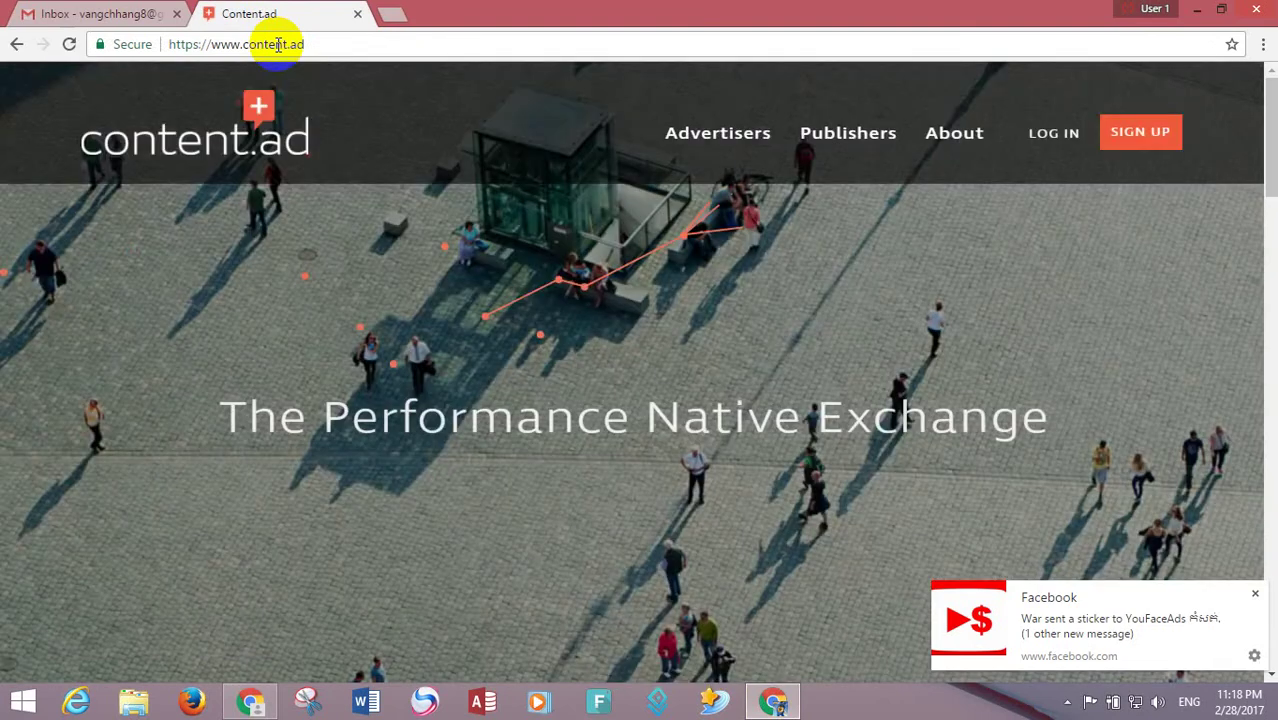
- Open the Content.ad Register page and remove the surname from the First Name entry
{"action": "left_click", "coordinate": [1136, 130]}
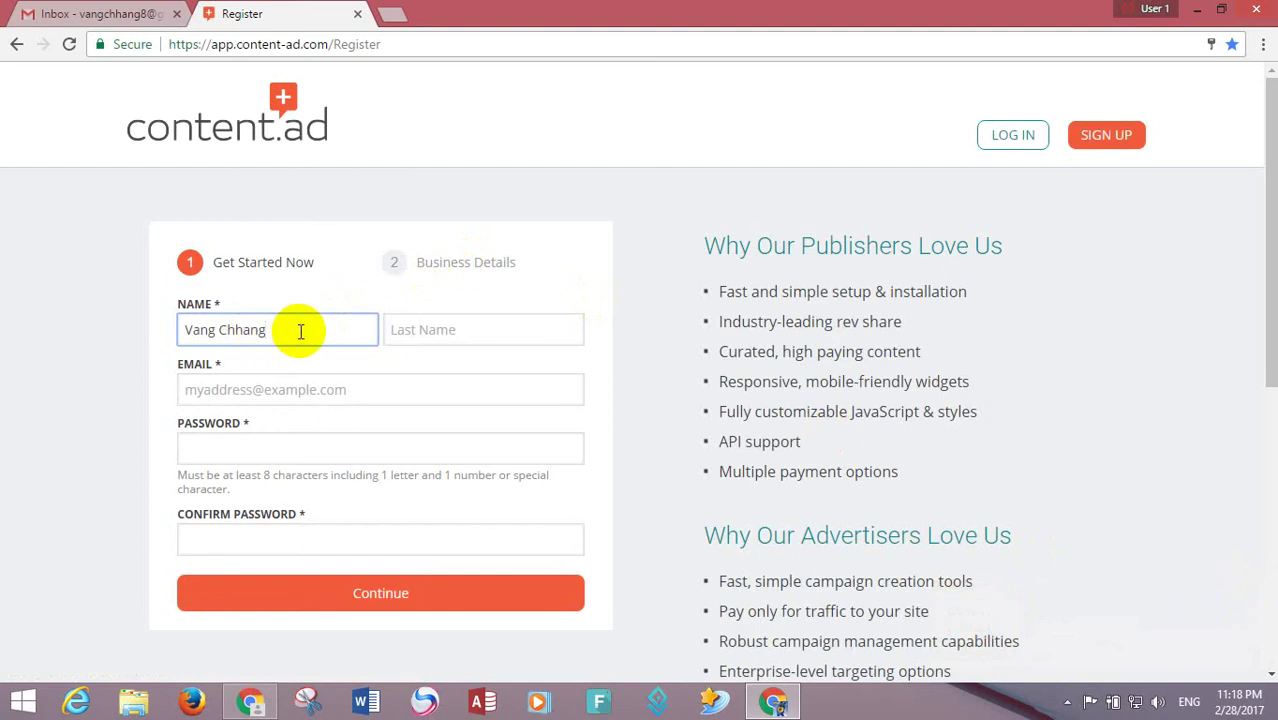
{"action": "left_click_drag", "start_coordinate": [300, 331], "coordinate": [230, 330]}
{"action": "key", "text": "BackSpace"}
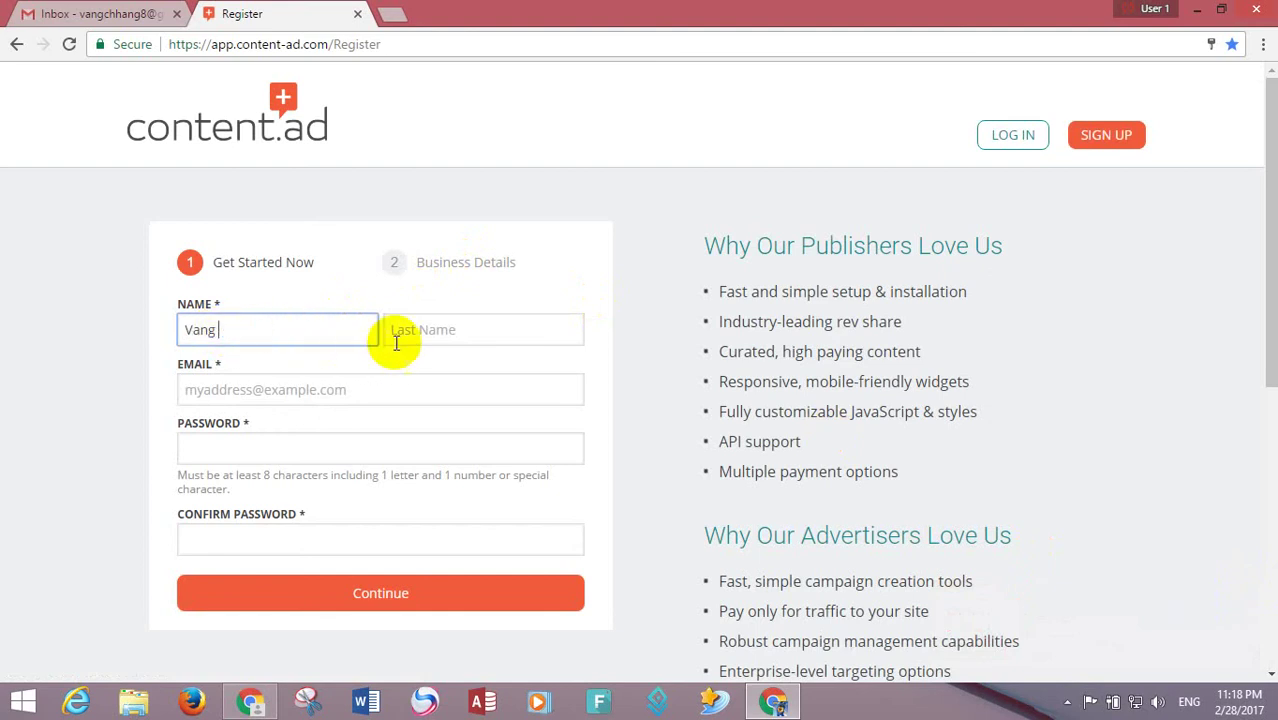
- Copy the Gmail account's e-mail address and enter it in the Email field
{"action": "left_click", "coordinate": [92, 13]}
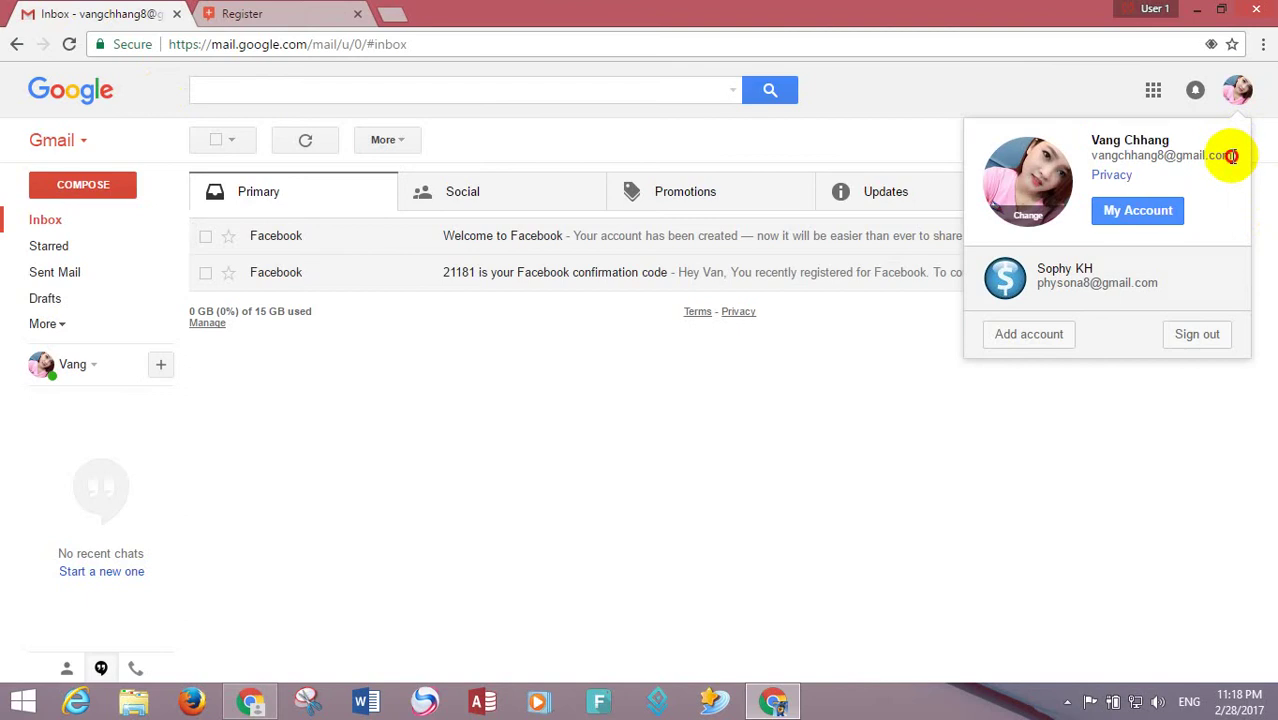
{"action": "left_click_drag", "start_coordinate": [1231, 156], "coordinate": [1157, 156]}
{"action": "right_click", "coordinate": [1094, 157]}
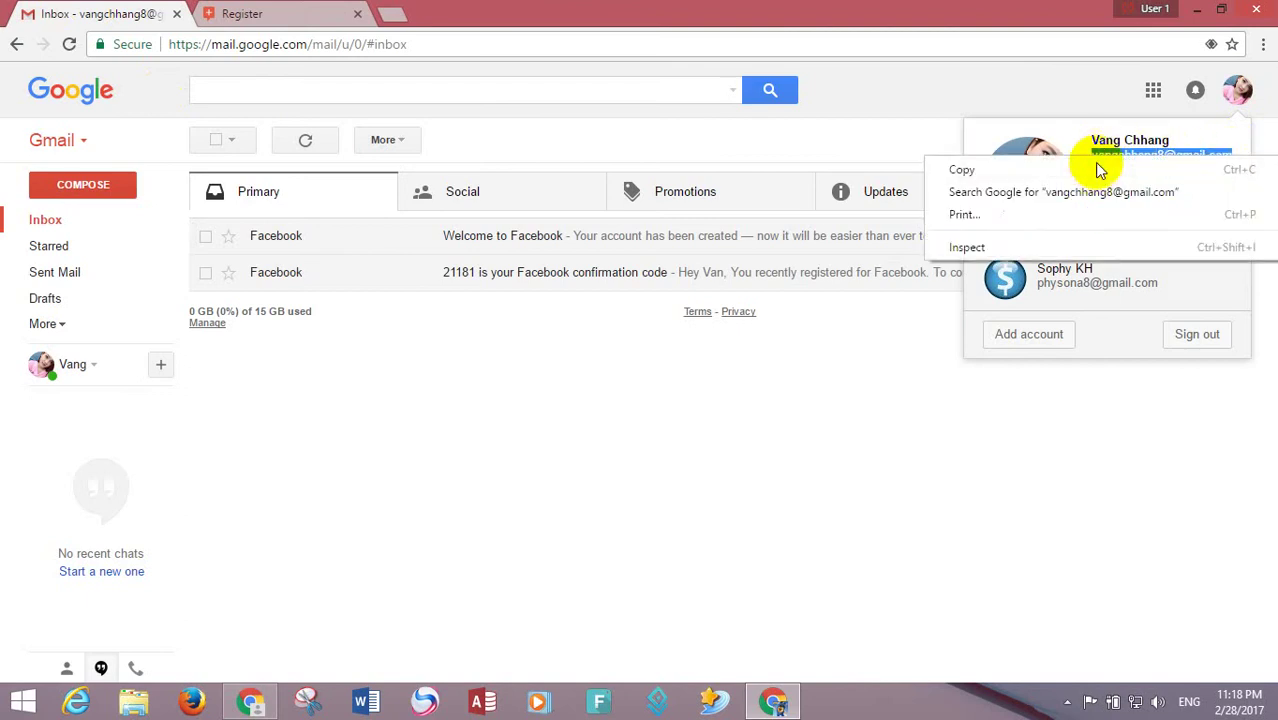
{"action": "left_click", "coordinate": [1098, 166]}
{"action": "left_click", "coordinate": [283, 12]}
{"action": "left_click", "coordinate": [260, 394]}
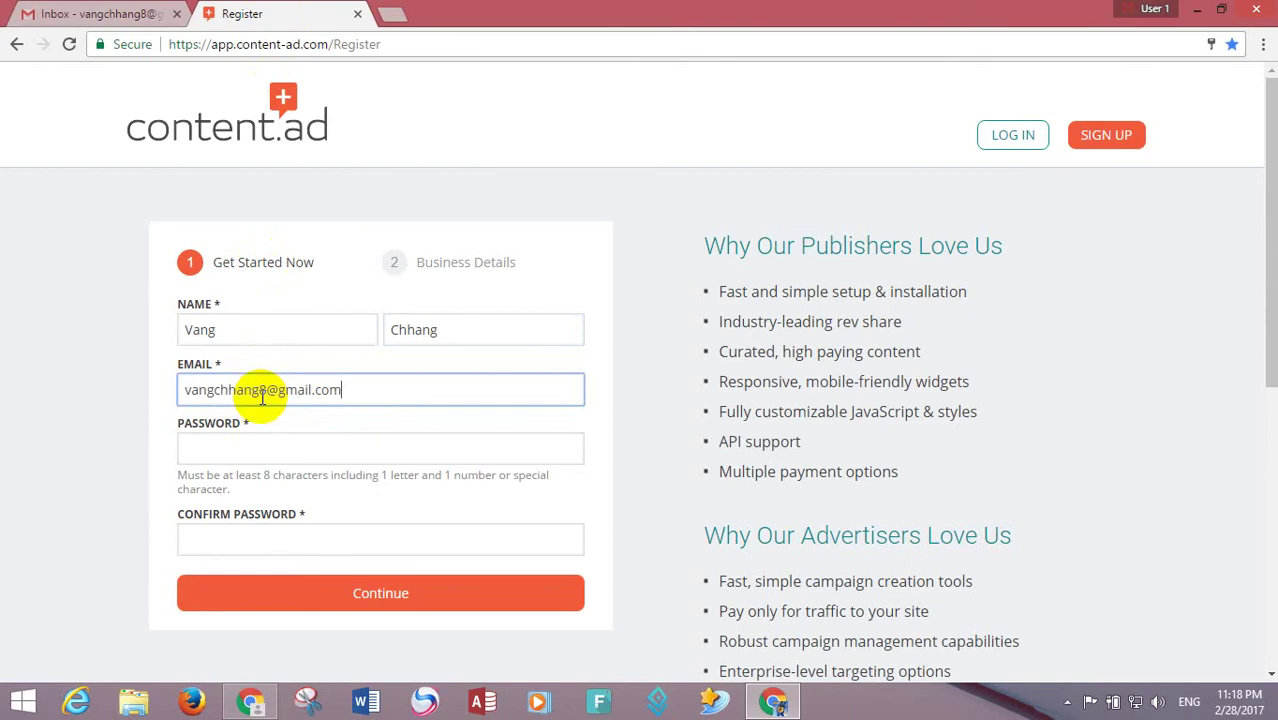
{"action": "left_click", "coordinate": [262, 432]}
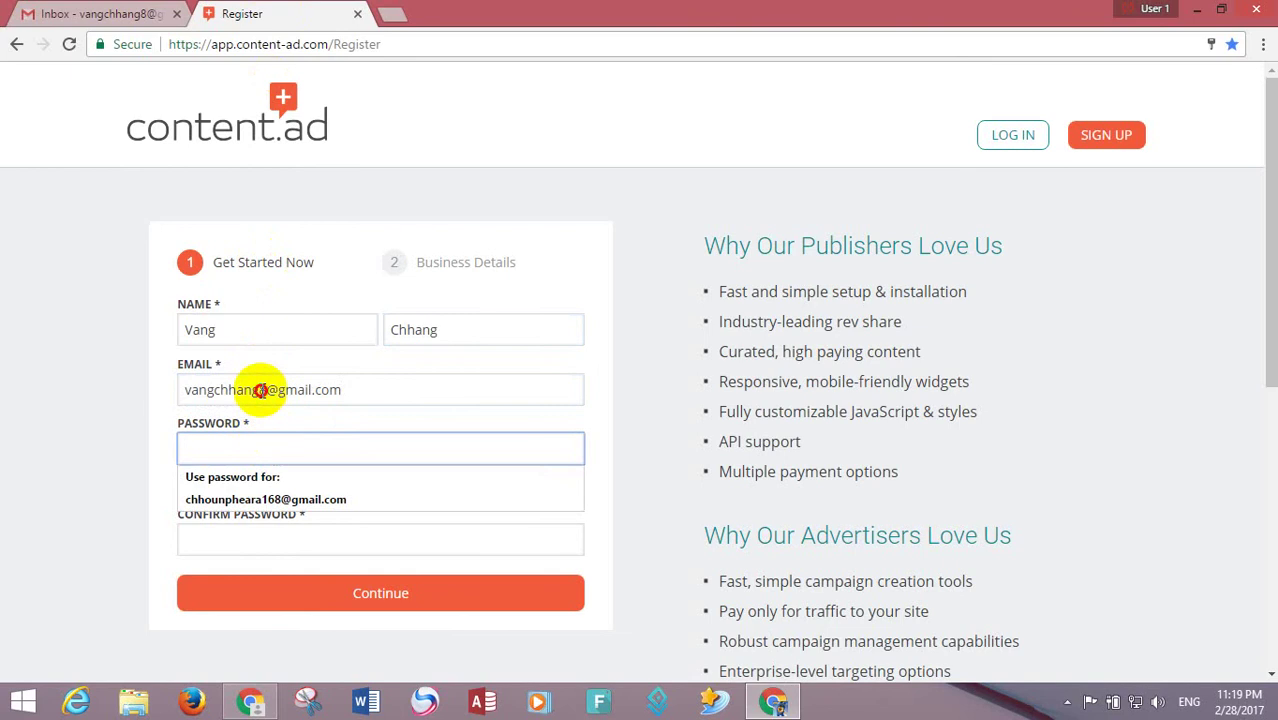
- Copy the user-name part of the e-mail address, using a new tab as a scratchpad
{"action": "left_click", "coordinate": [260, 390]}
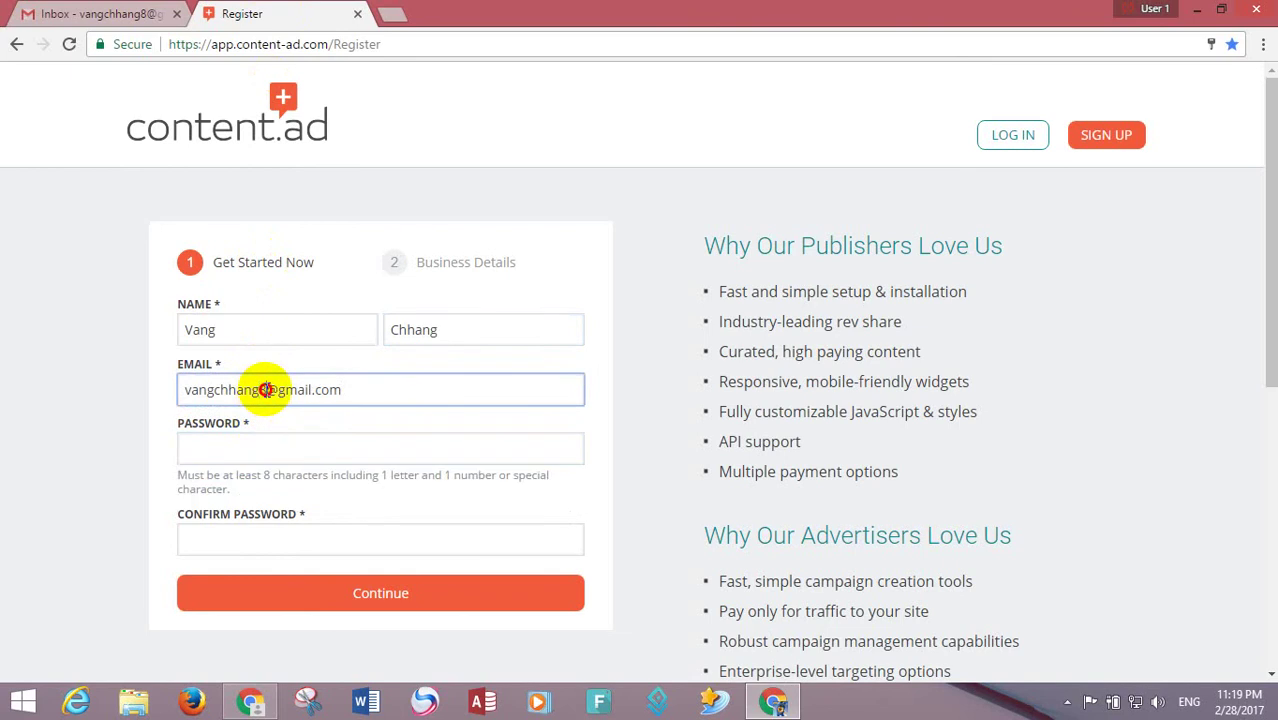
{"action": "left_click_drag", "start_coordinate": [265, 390], "coordinate": [191, 383]}
{"action": "right_click", "coordinate": [211, 394]}
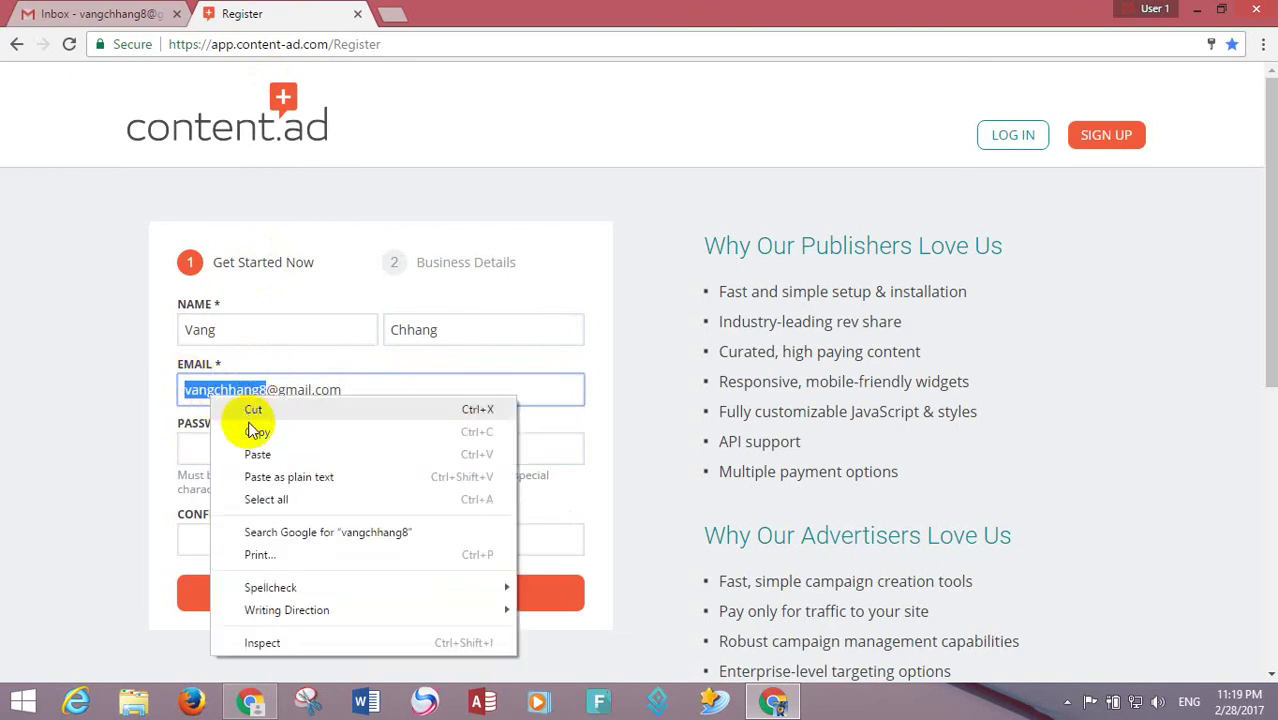
{"action": "left_click", "coordinate": [256, 433]}
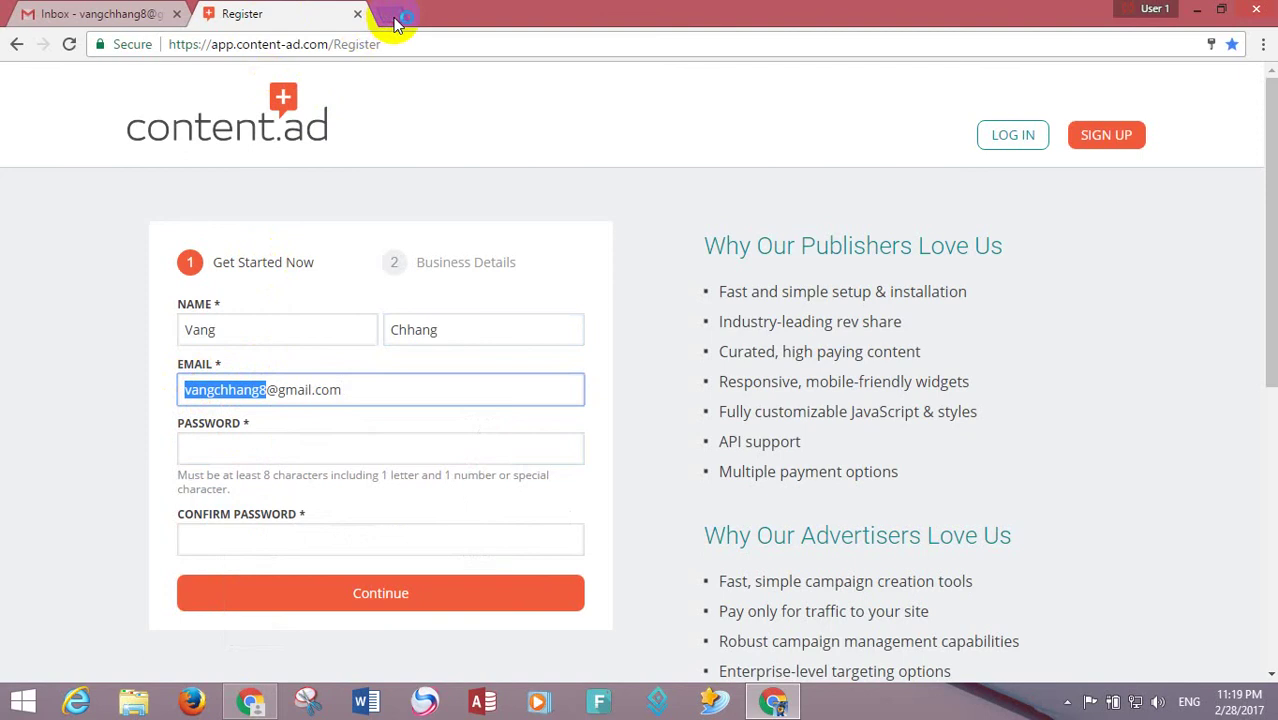
{"action": "left_click", "coordinate": [395, 17]}
{"action": "key", "text": "ctrl+v"}
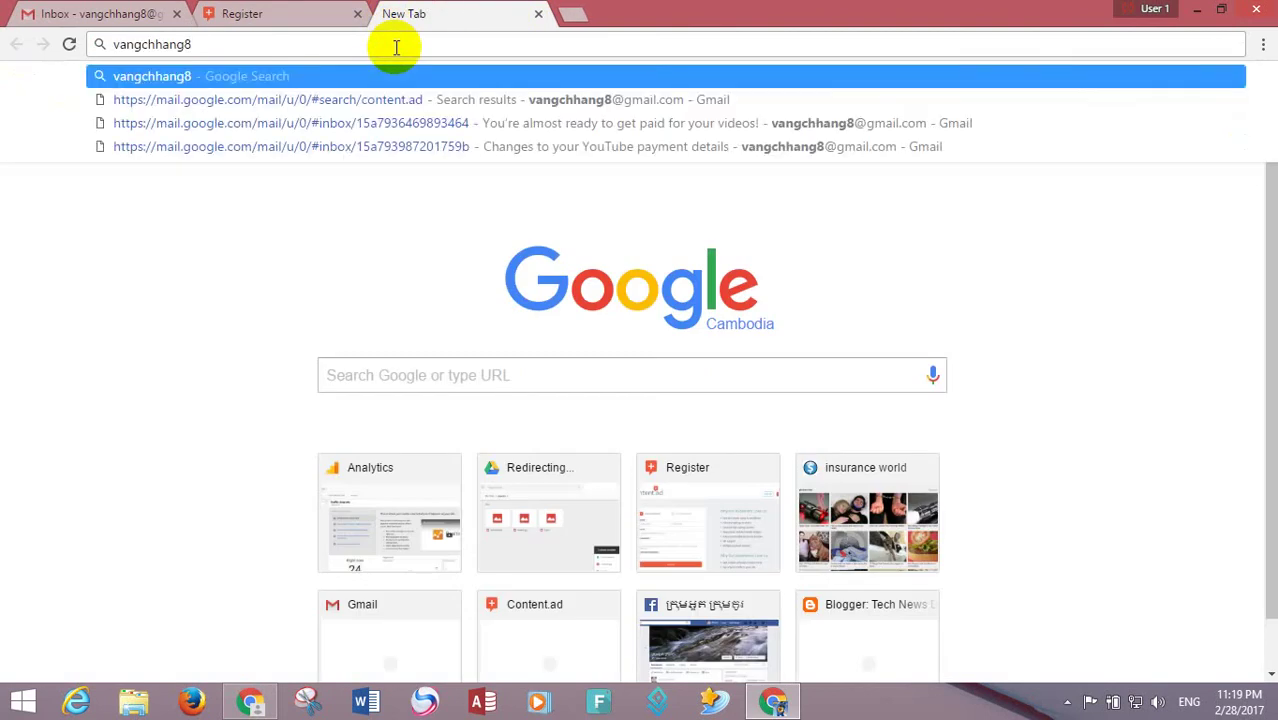
{"action": "left_click_drag", "start_coordinate": [282, 49], "coordinate": [118, 45]}
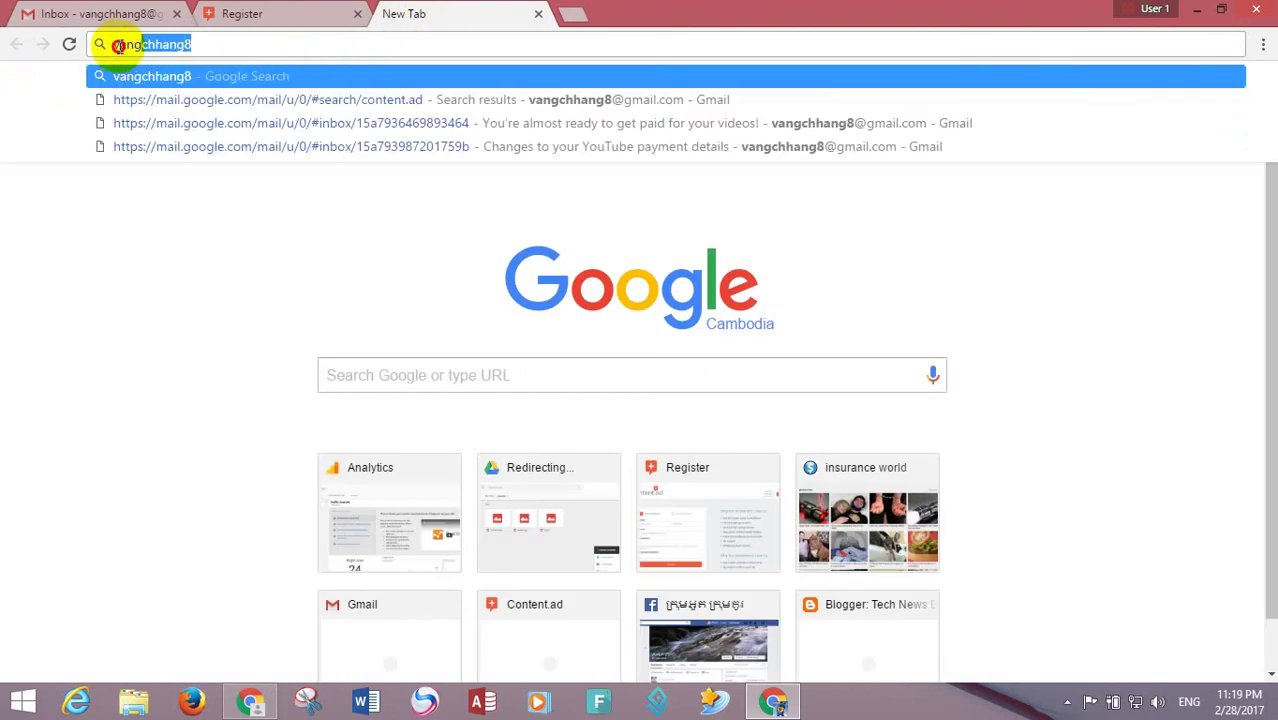
{"action": "right_click", "coordinate": [180, 48]}
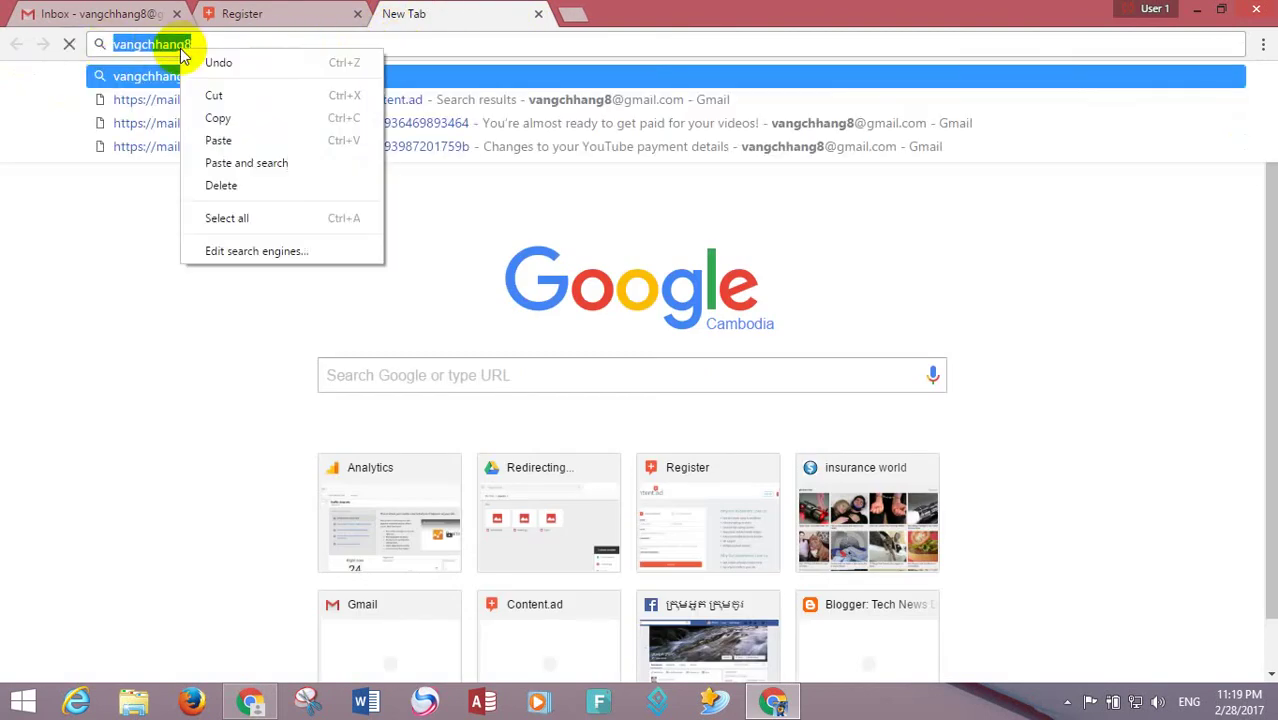
{"action": "left_click", "coordinate": [215, 118]}
{"action": "key", "text": "ctrl+Tab"}
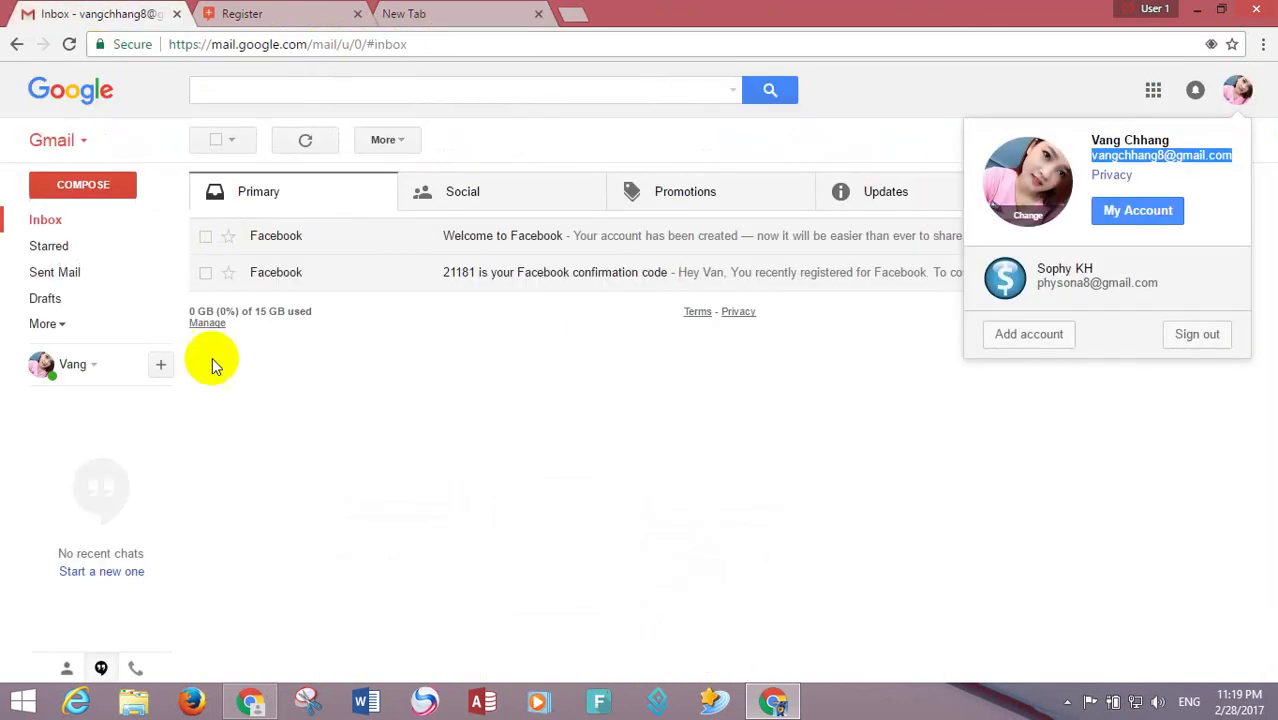
- Paste the copied text as the account password into both Password and Confirm Password
{"action": "left_click", "coordinate": [250, 12]}
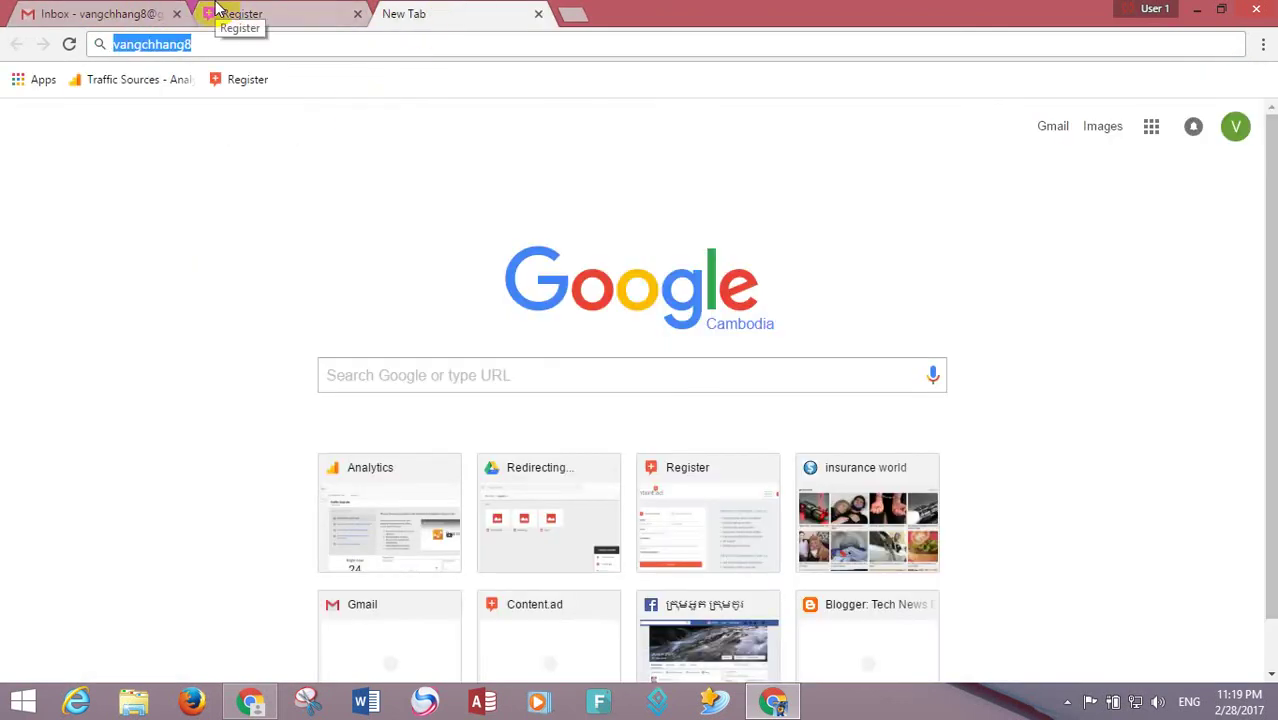
{"action": "left_click", "coordinate": [218, 8]}
{"action": "left_click", "coordinate": [222, 450]}
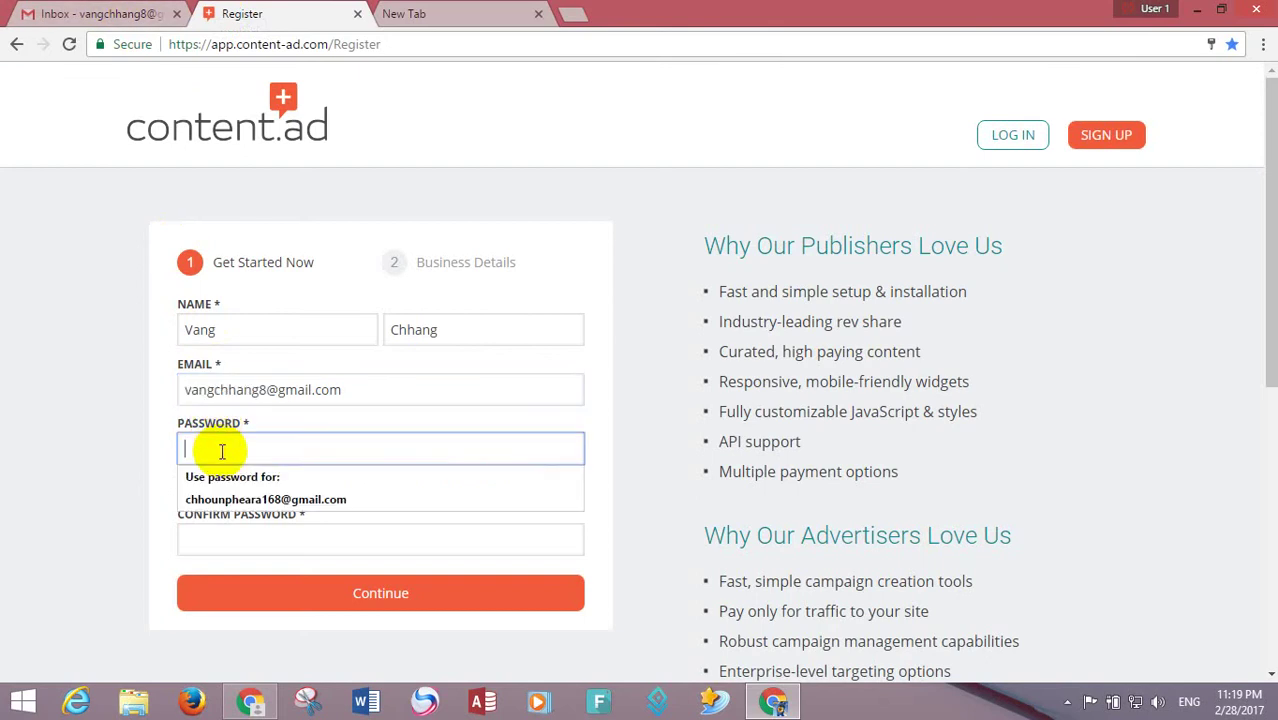
{"action": "key", "text": "ctrl+v"}
{"action": "left_click", "coordinate": [241, 537]}
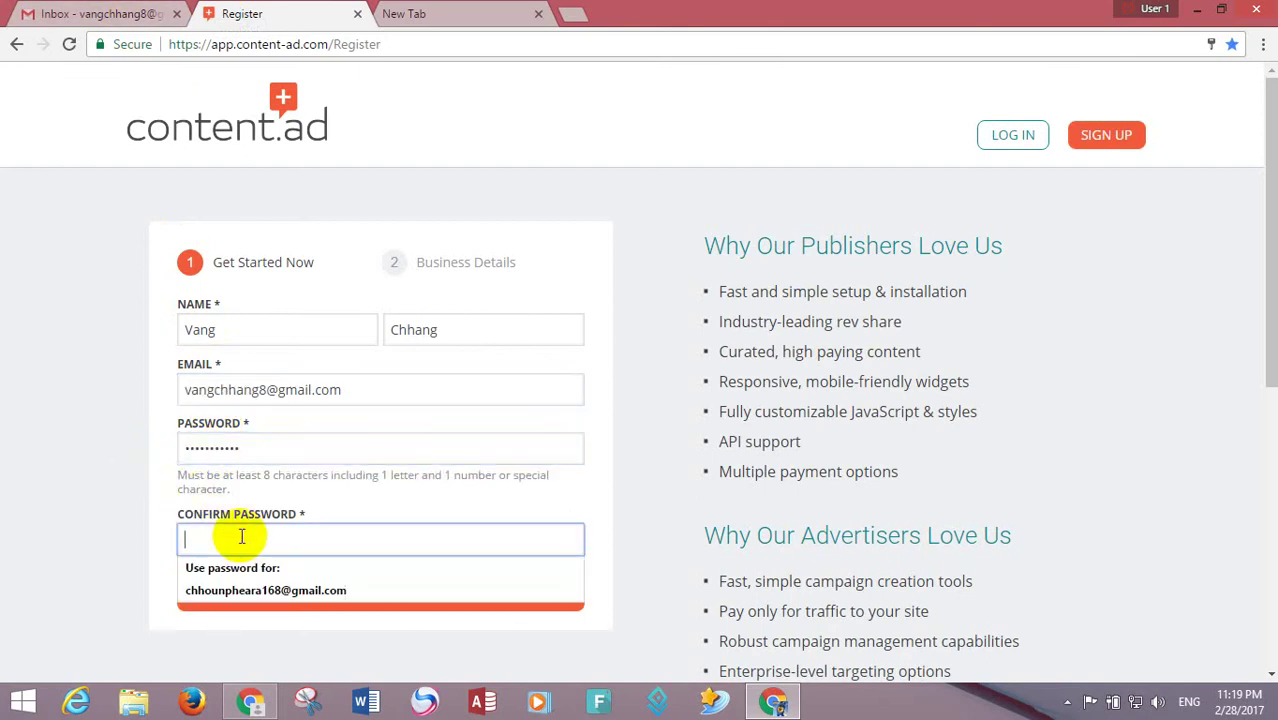
{"action": "key", "text": "ctrl+v"}
{"action": "left_click", "coordinate": [440, 16]}
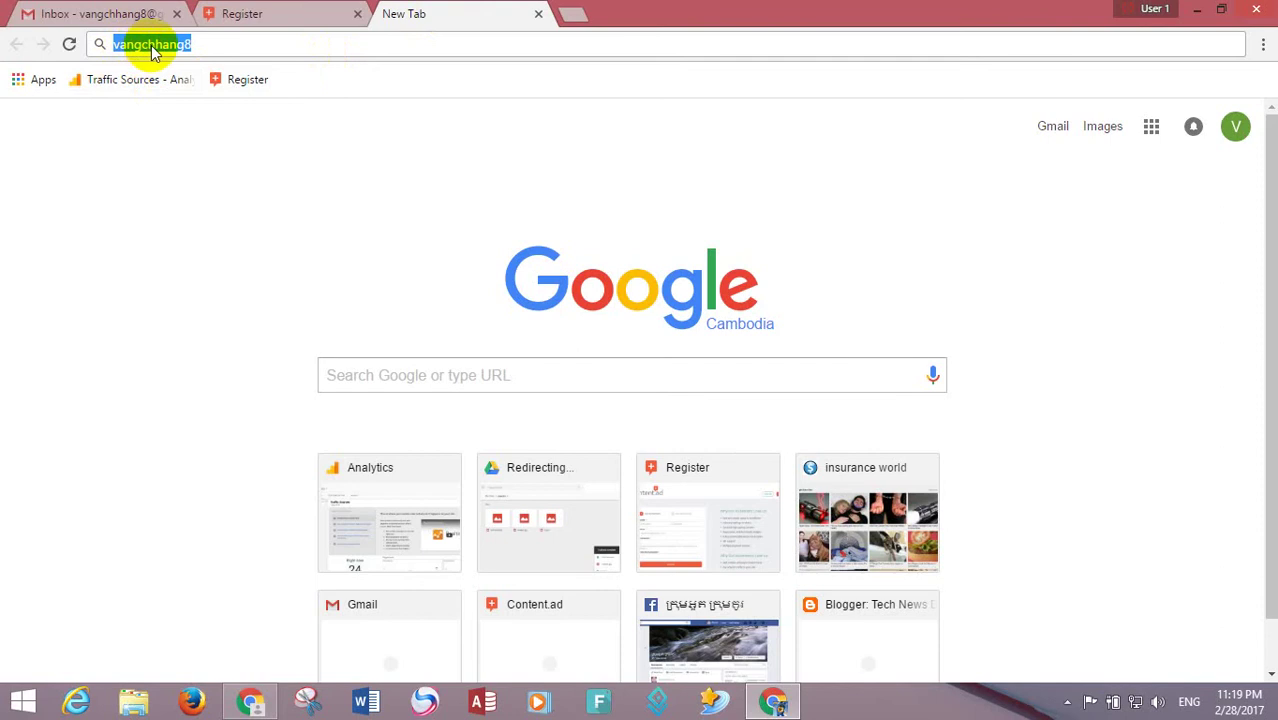
{"action": "left_click", "coordinate": [242, 12]}
- Continue to the Business Details step and choose account type Both
{"action": "left_click_drag", "start_coordinate": [1266, 308], "coordinate": [1266, 490]}
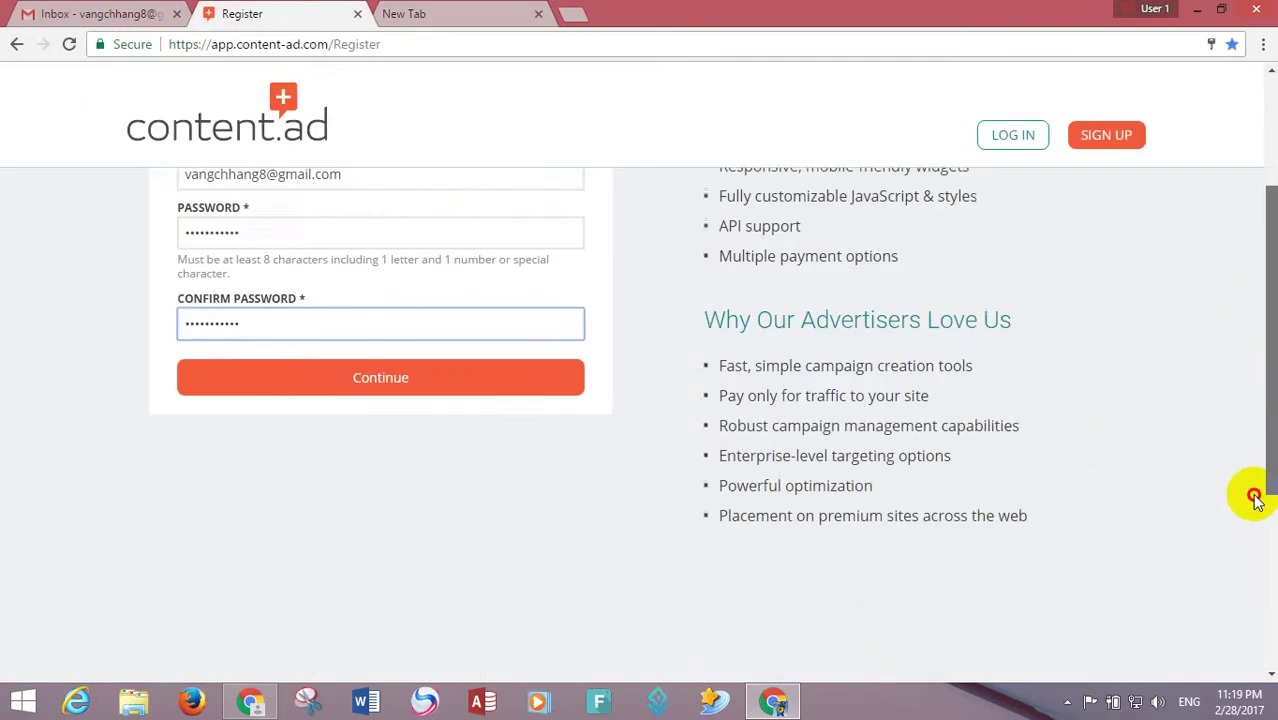
{"action": "left_click", "coordinate": [342, 228]}
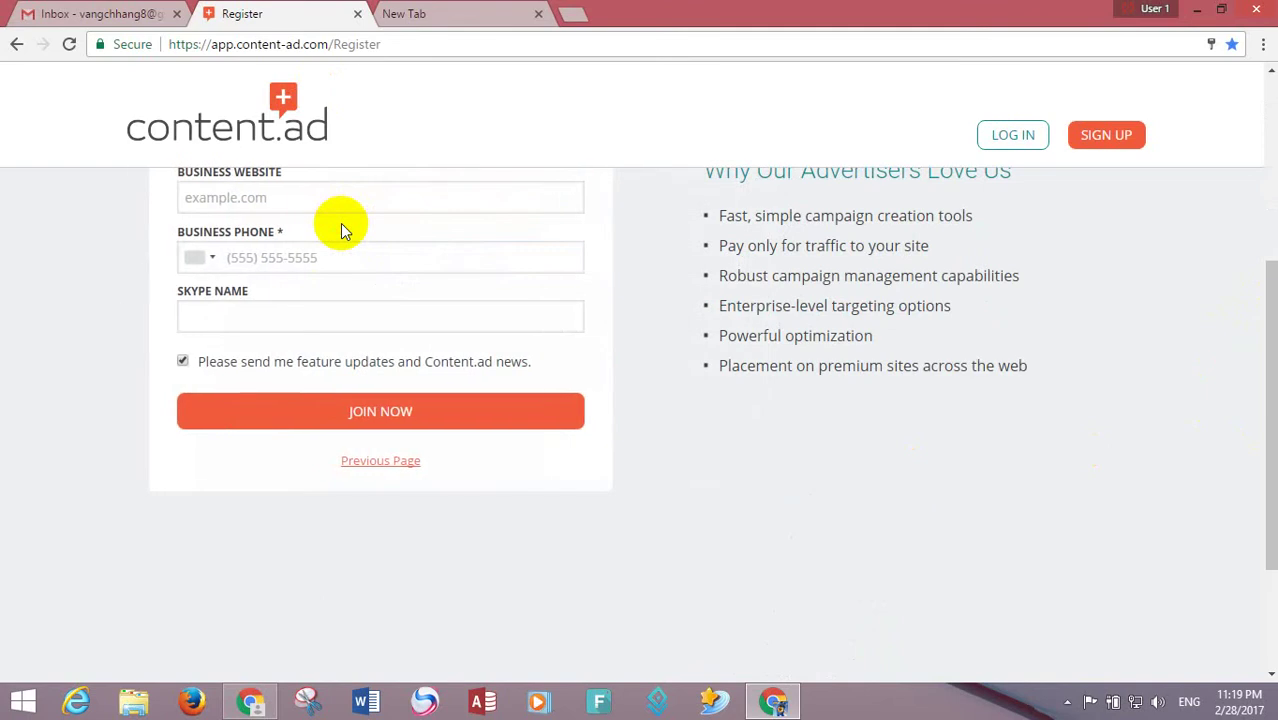
{"action": "left_click_drag", "start_coordinate": [1264, 371], "coordinate": [1267, 228]}
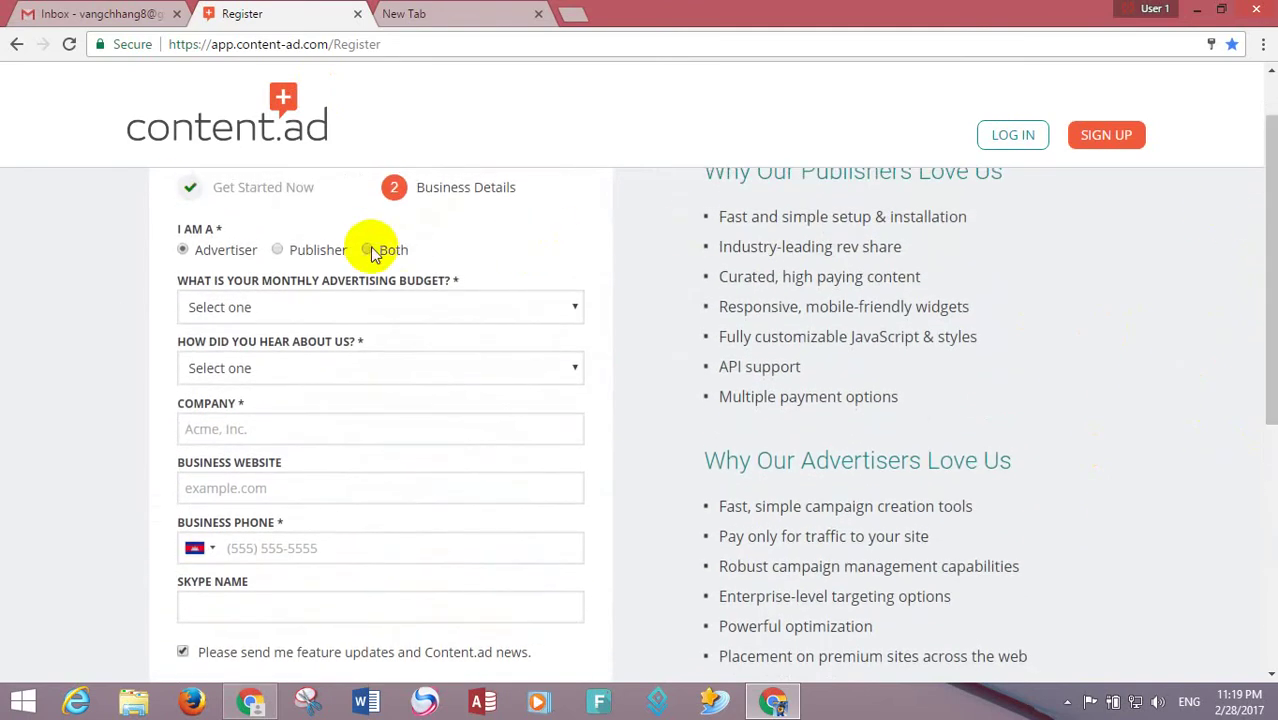
{"action": "left_click", "coordinate": [368, 250]}
- Set the monthly advertising budget to Less than $1,000
{"action": "left_click", "coordinate": [342, 313]}
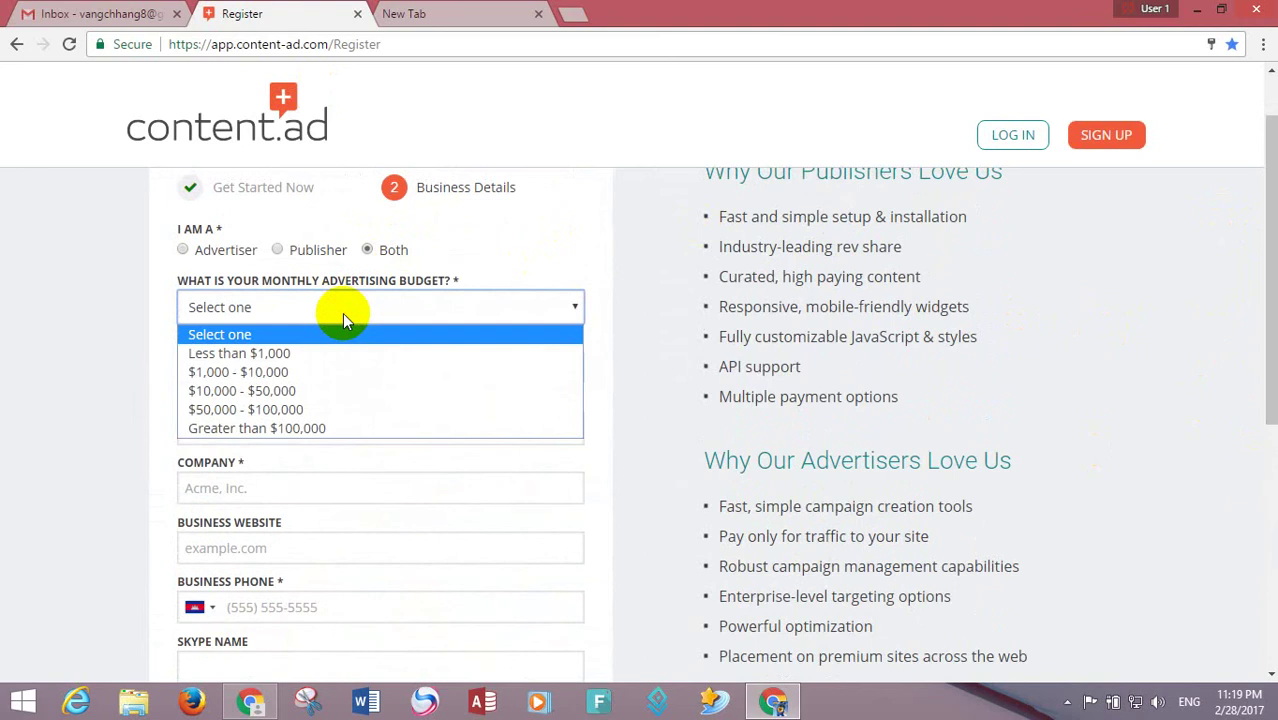
{"action": "left_click", "coordinate": [342, 302]}
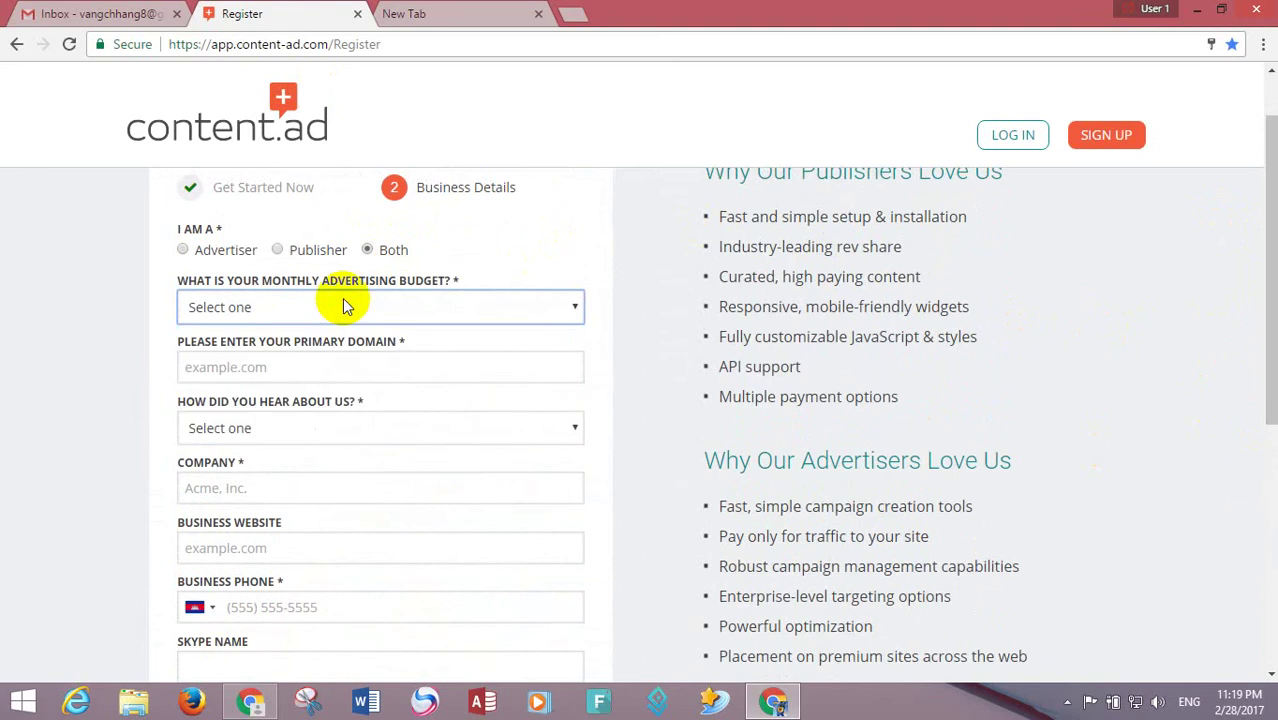
{"action": "left_click", "coordinate": [342, 298]}
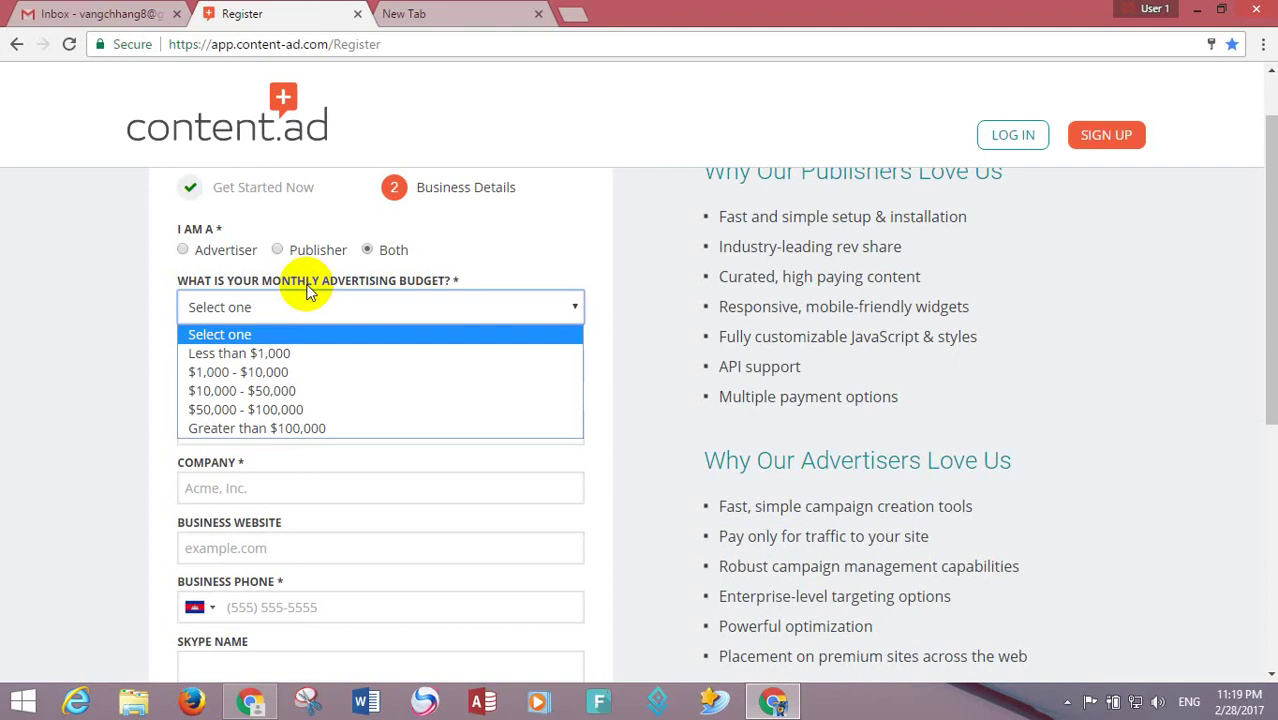
{"action": "left_click", "coordinate": [304, 353]}
{"action": "left_click", "coordinate": [293, 369]}
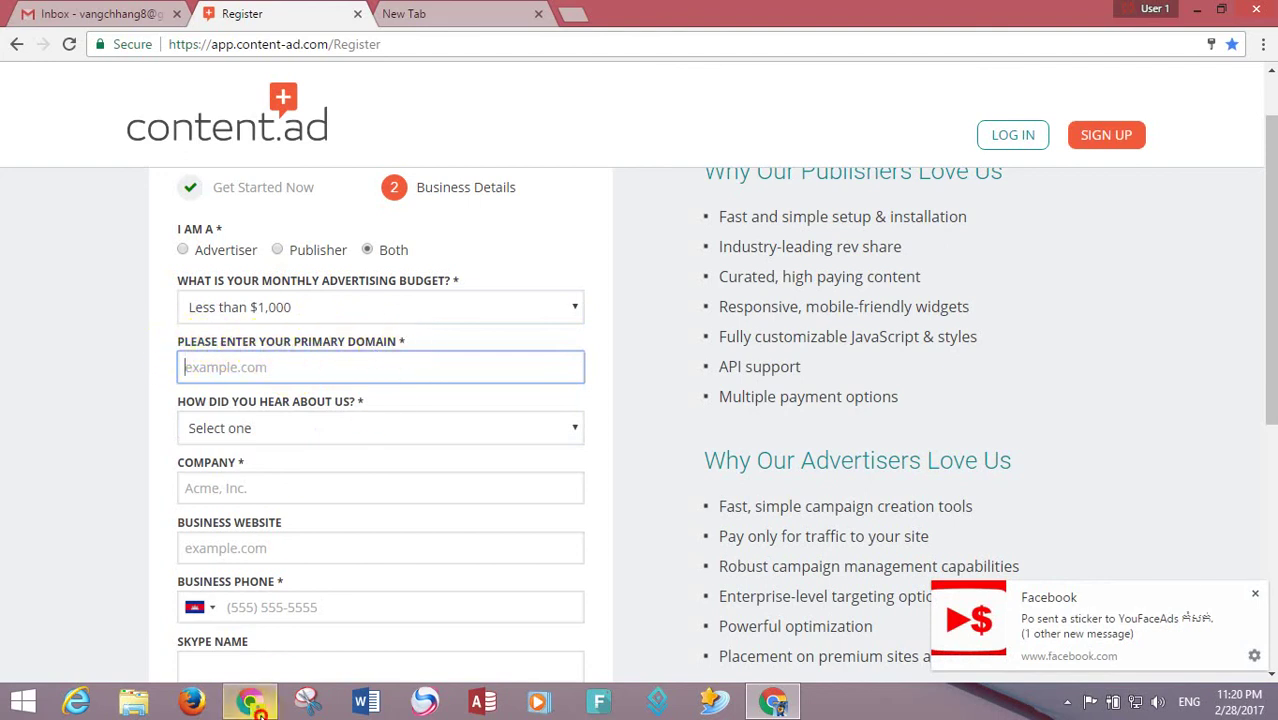
{"action": "left_click", "coordinate": [250, 700]}
{"action": "left_click", "coordinate": [214, 44]}
{"action": "right_click", "coordinate": [216, 44]}
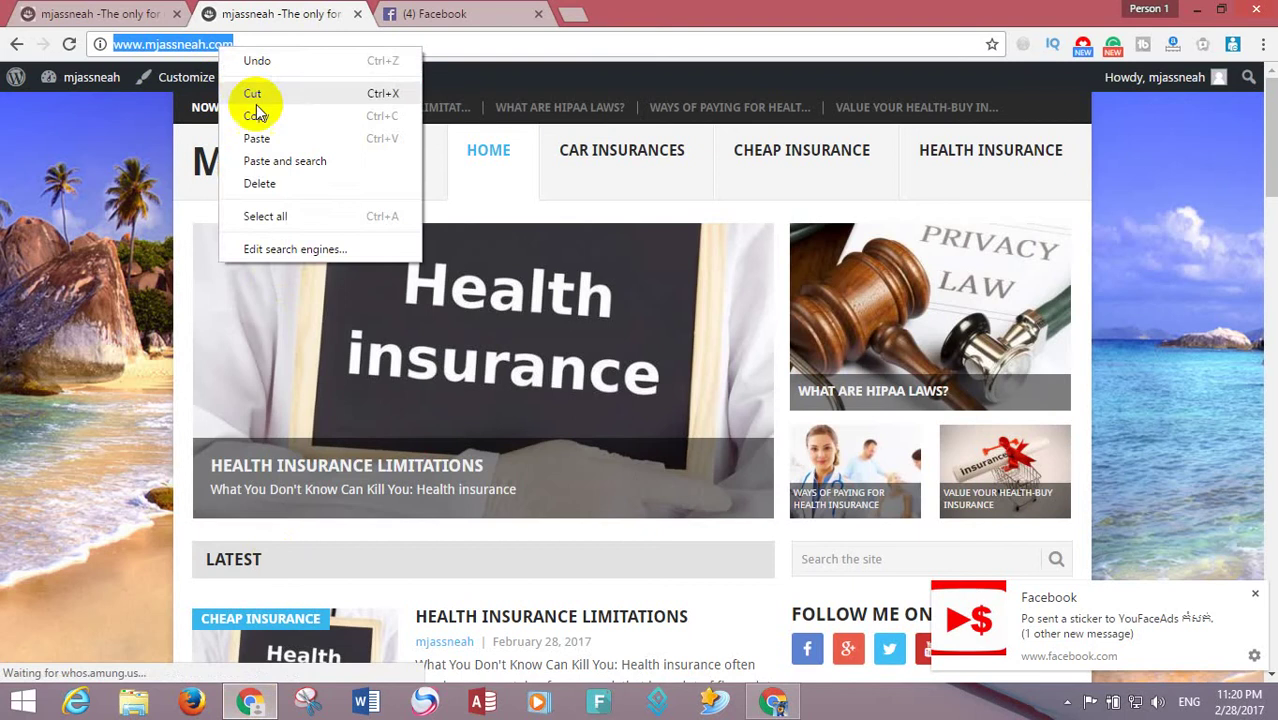
{"action": "left_click", "coordinate": [250, 114]}
{"action": "left_click", "coordinate": [258, 168]}
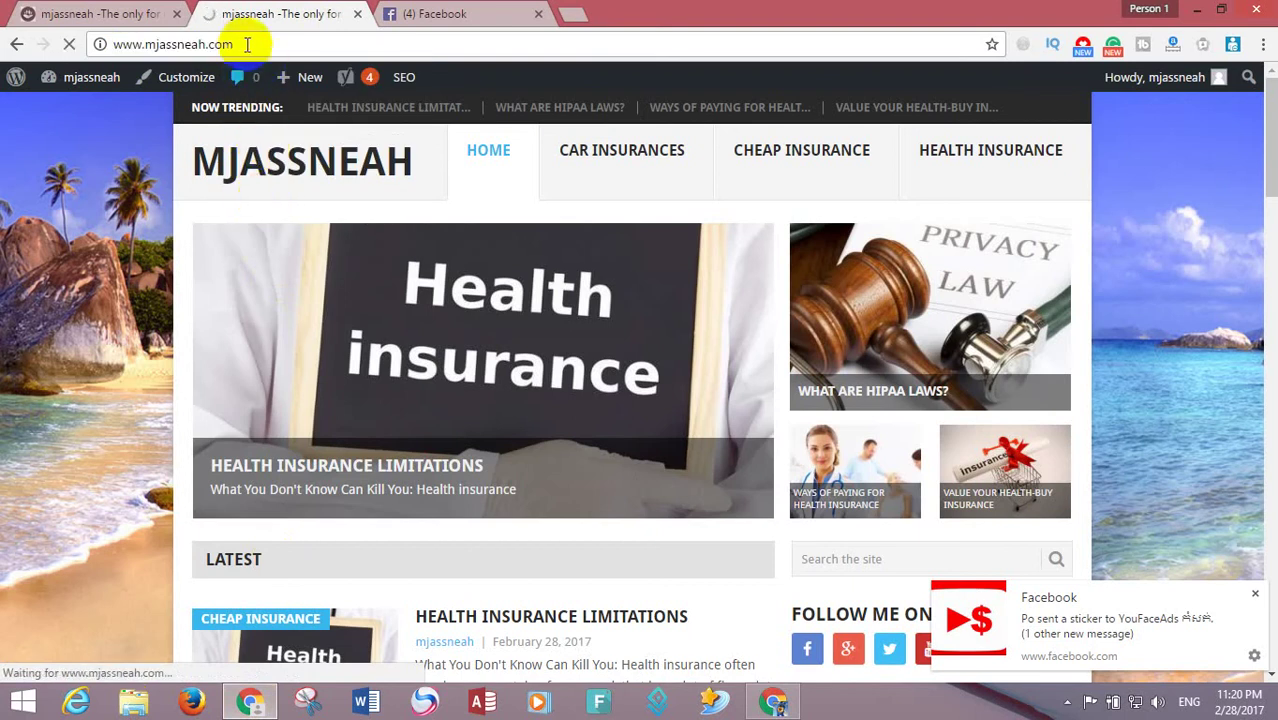
{"action": "right_click", "coordinate": [248, 42]}
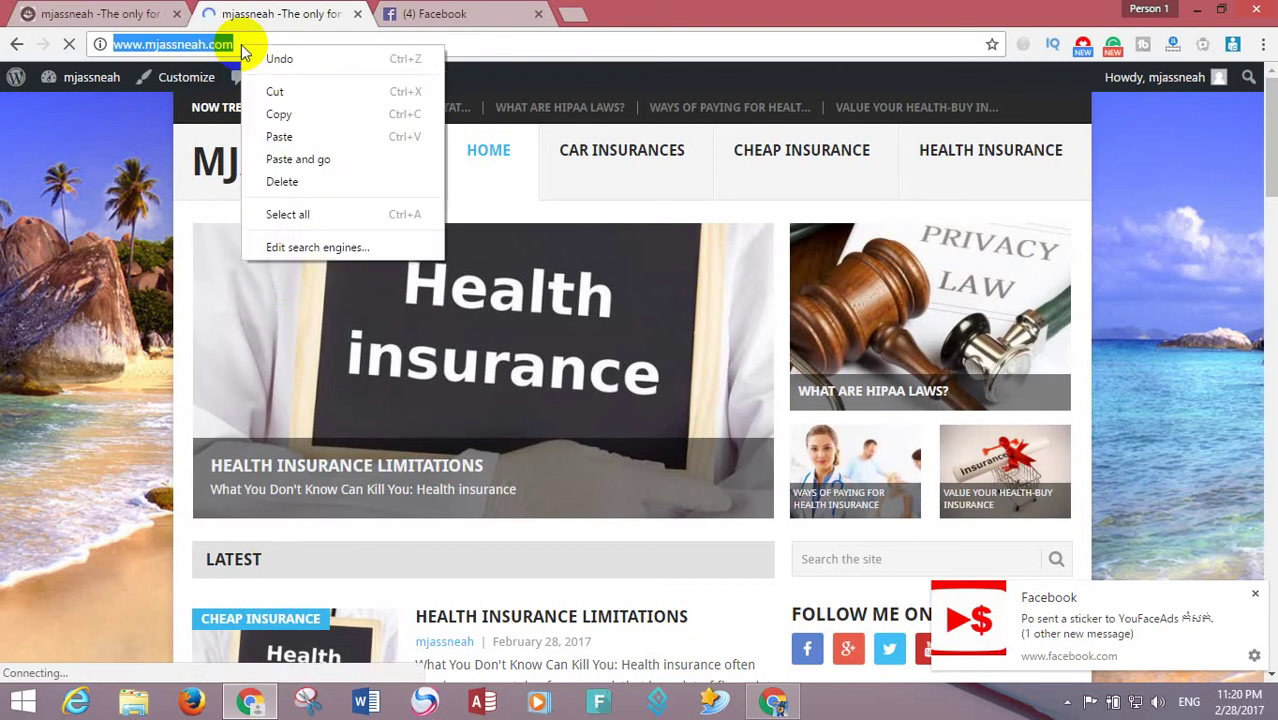
{"action": "left_click", "coordinate": [275, 106]}
- Paste it as the Primary Domain and answer Advertising for how you heard about Content.ad
{"action": "left_click", "coordinate": [772, 701]}
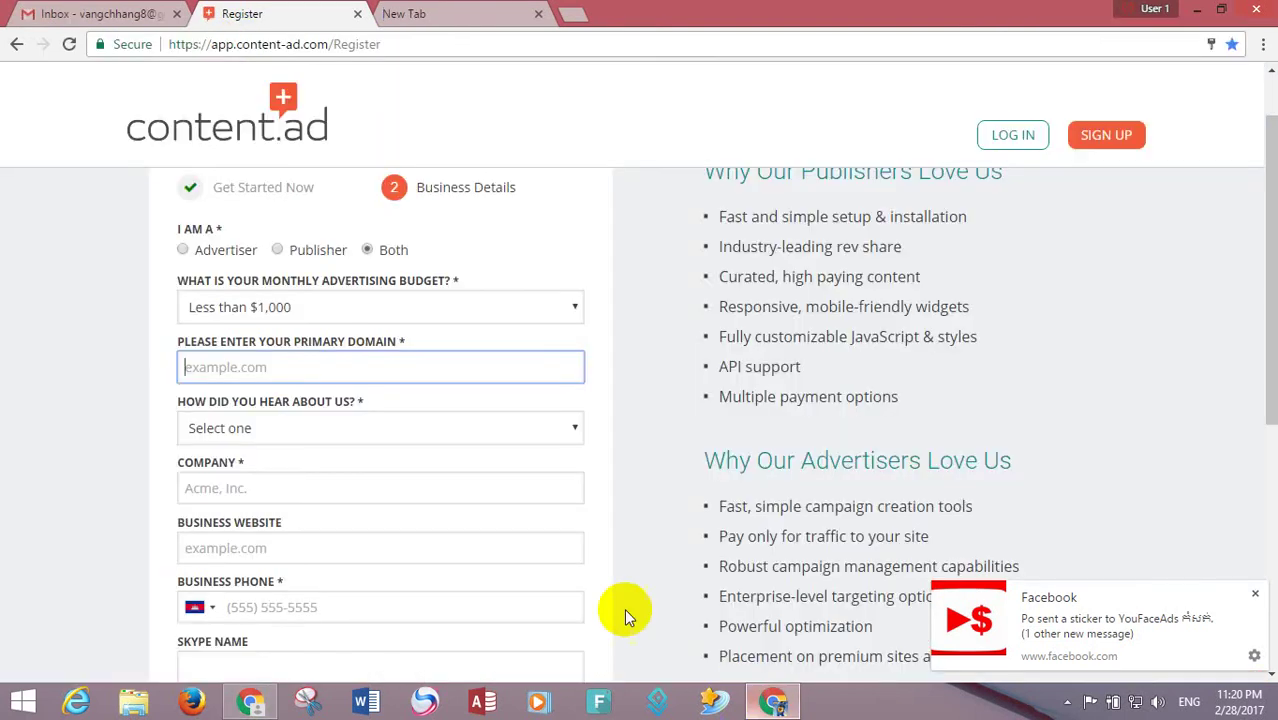
{"action": "right_click", "coordinate": [323, 367]}
{"action": "left_click", "coordinate": [370, 476]}
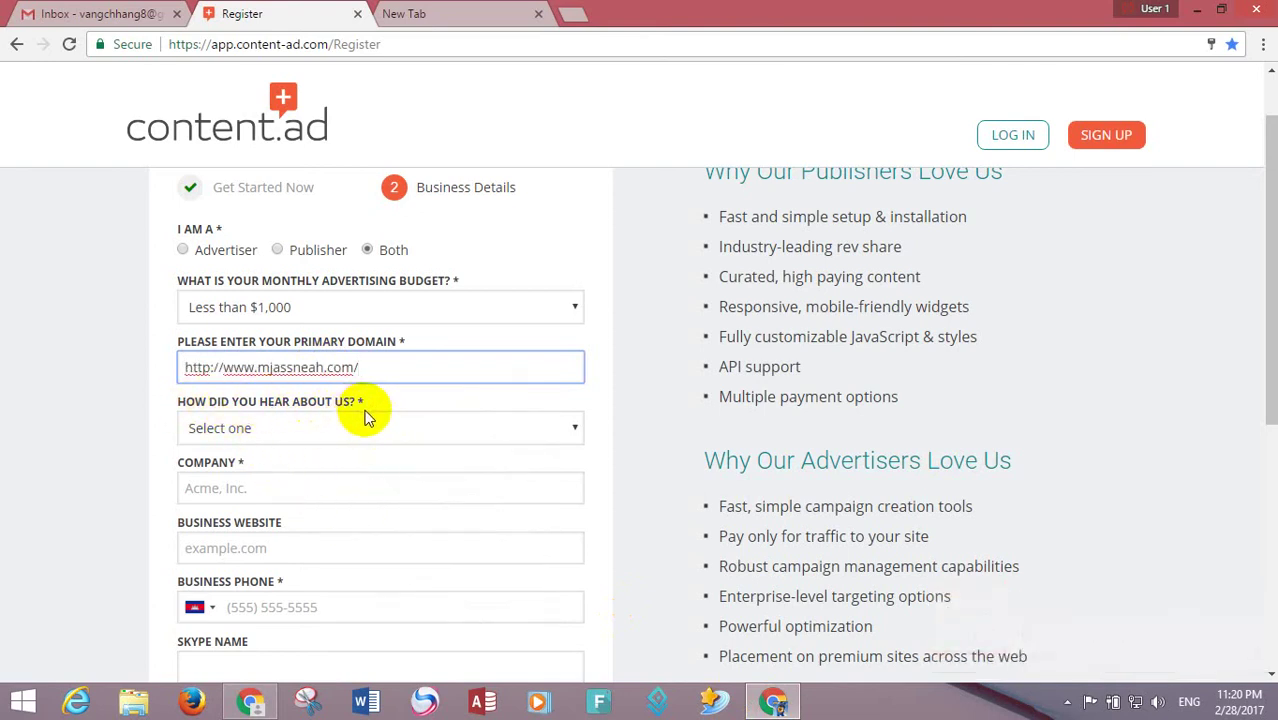
{"action": "left_click", "coordinate": [362, 428]}
{"action": "left_click", "coordinate": [322, 531]}
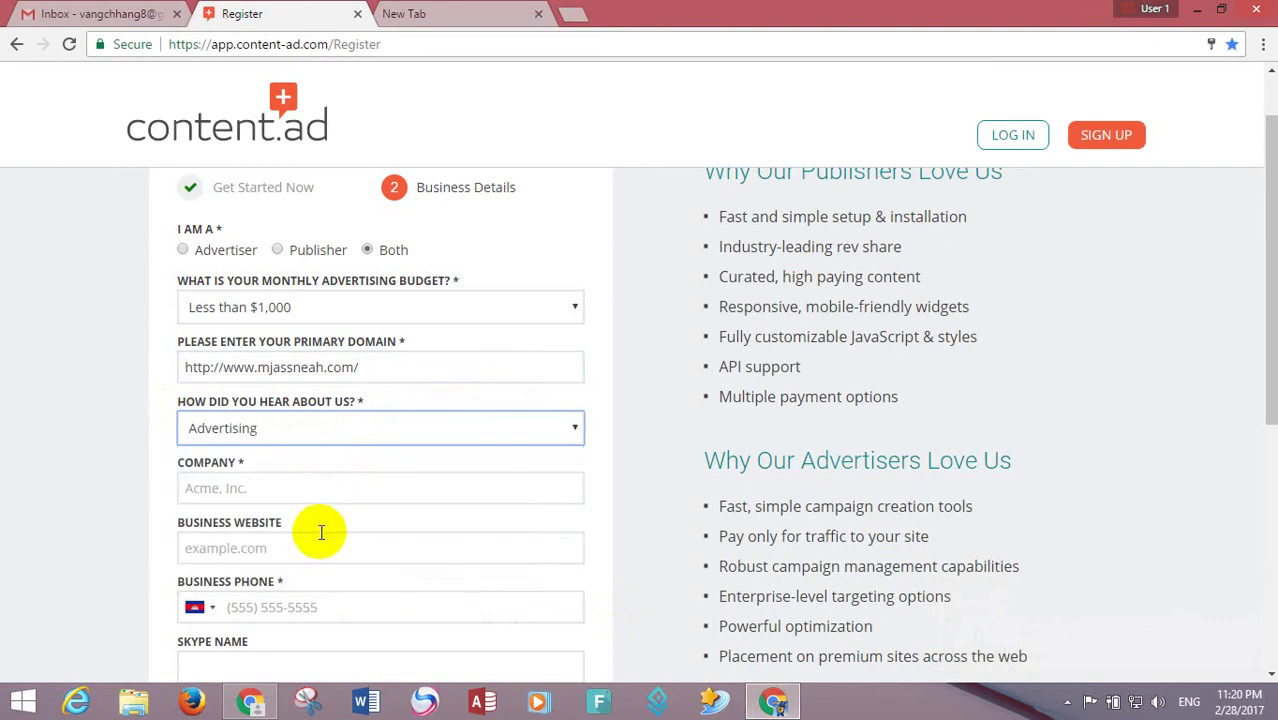
{"action": "left_click_drag", "start_coordinate": [1262, 338], "coordinate": [1264, 380]}
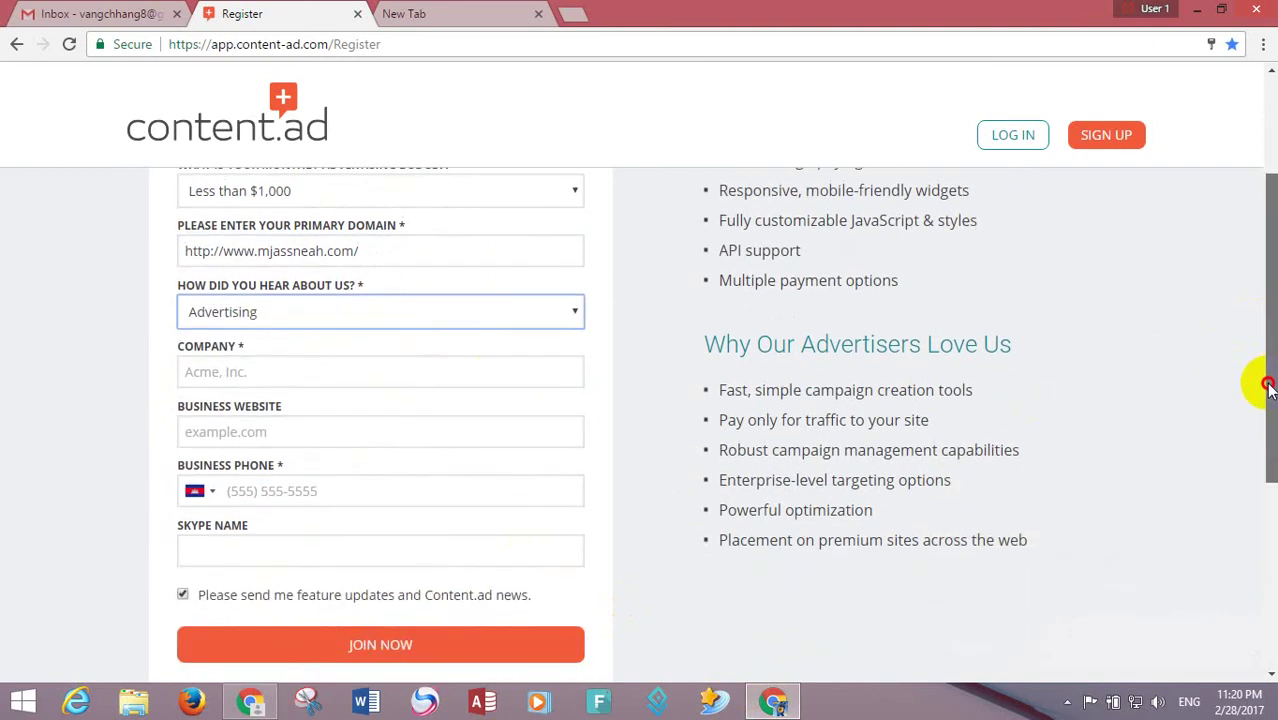
- Enter Mjassneah as the company and paste the site URL as the business website
{"action": "left_click", "coordinate": [224, 367]}
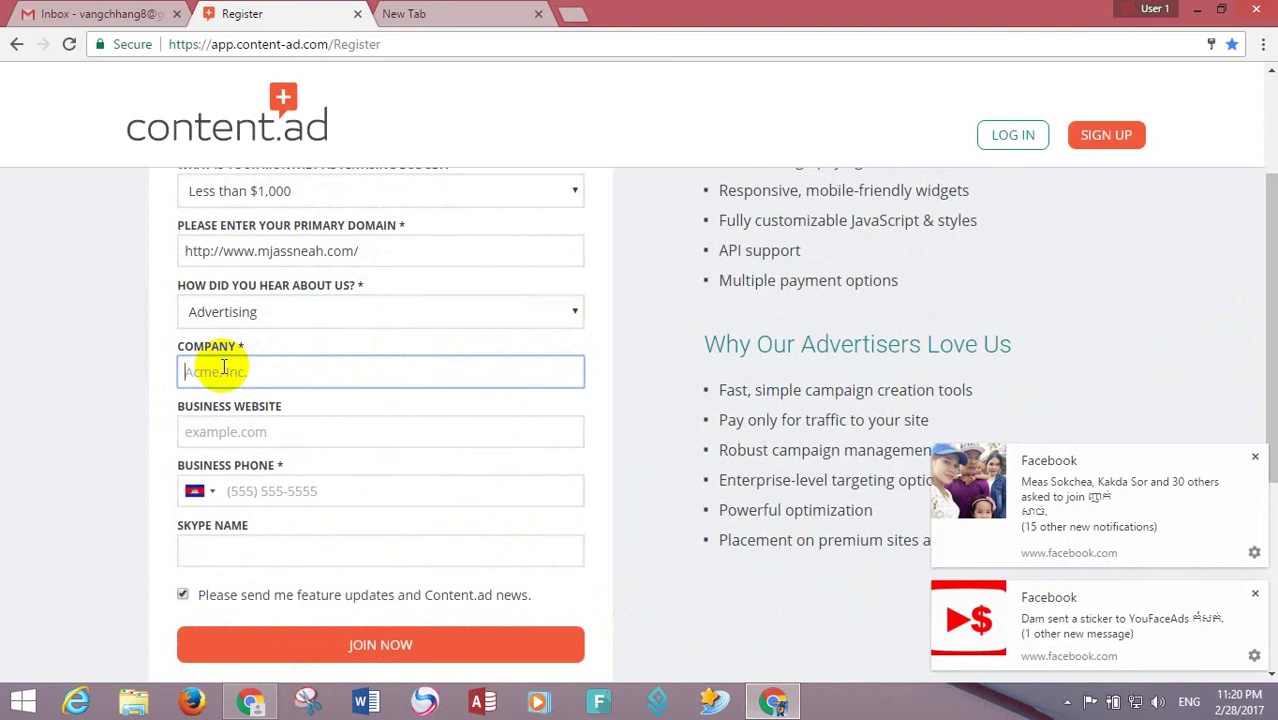
{"action": "type", "text": "M"}
{"action": "key", "text": "BackSpace"}
{"action": "type", "text": "Mjassneah"}
{"action": "left_click", "coordinate": [300, 431]}
{"action": "key", "text": "ctrl+v"}
- Enter the business phone number and Skype name, then submit the form with JOIN NOW
{"action": "left_click", "coordinate": [293, 486]}
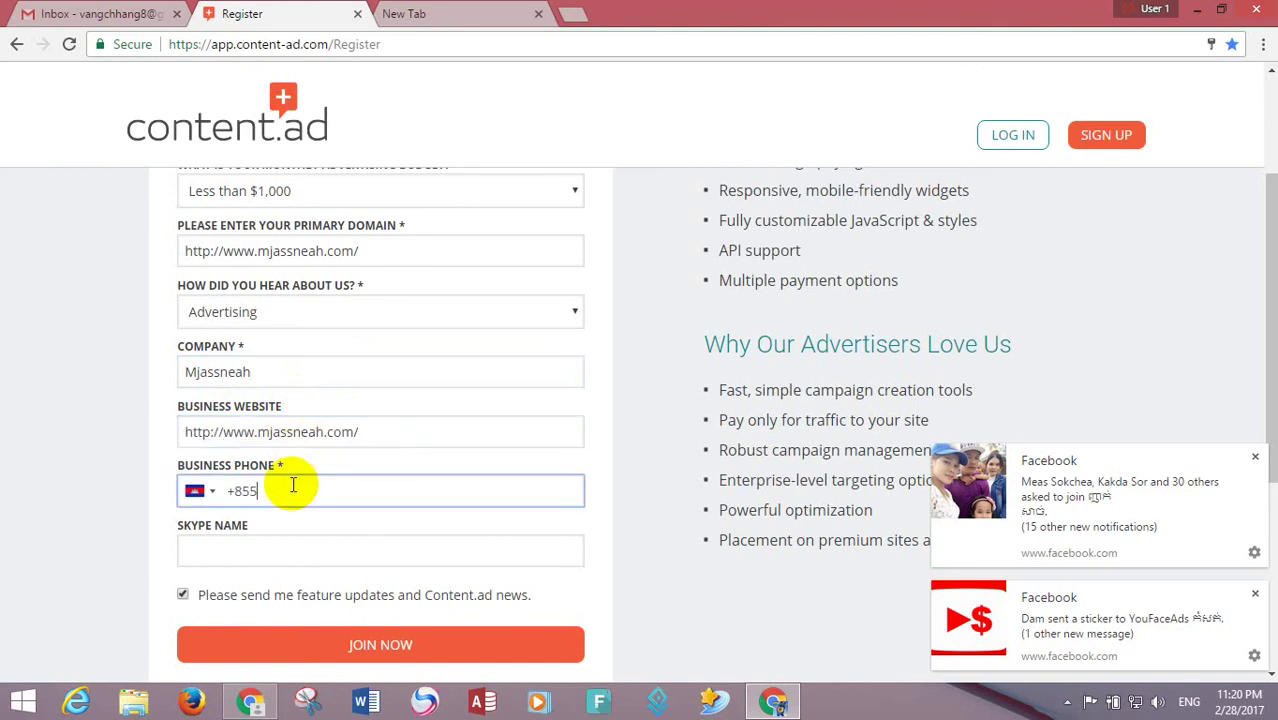
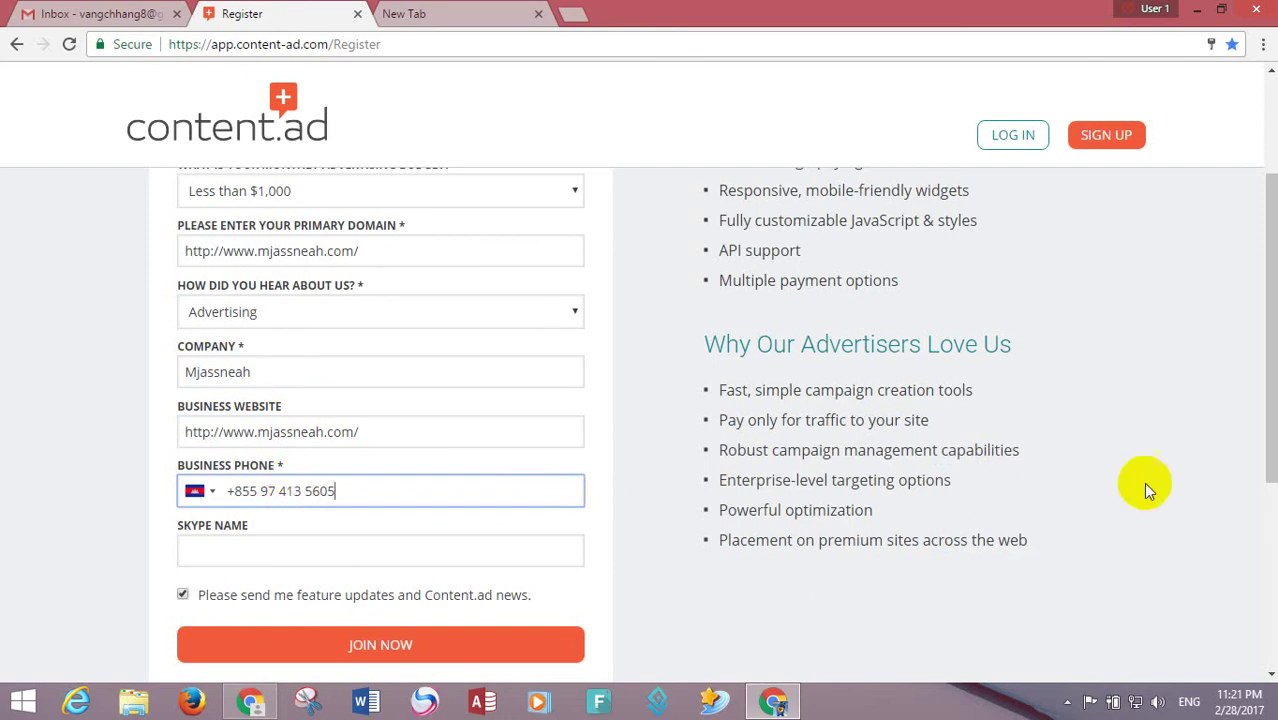
{"action": "scroll", "coordinate": [1265, 460], "scroll_direction": "down", "scroll_amount": 3}
{"action": "left_click", "coordinate": [282, 350]}
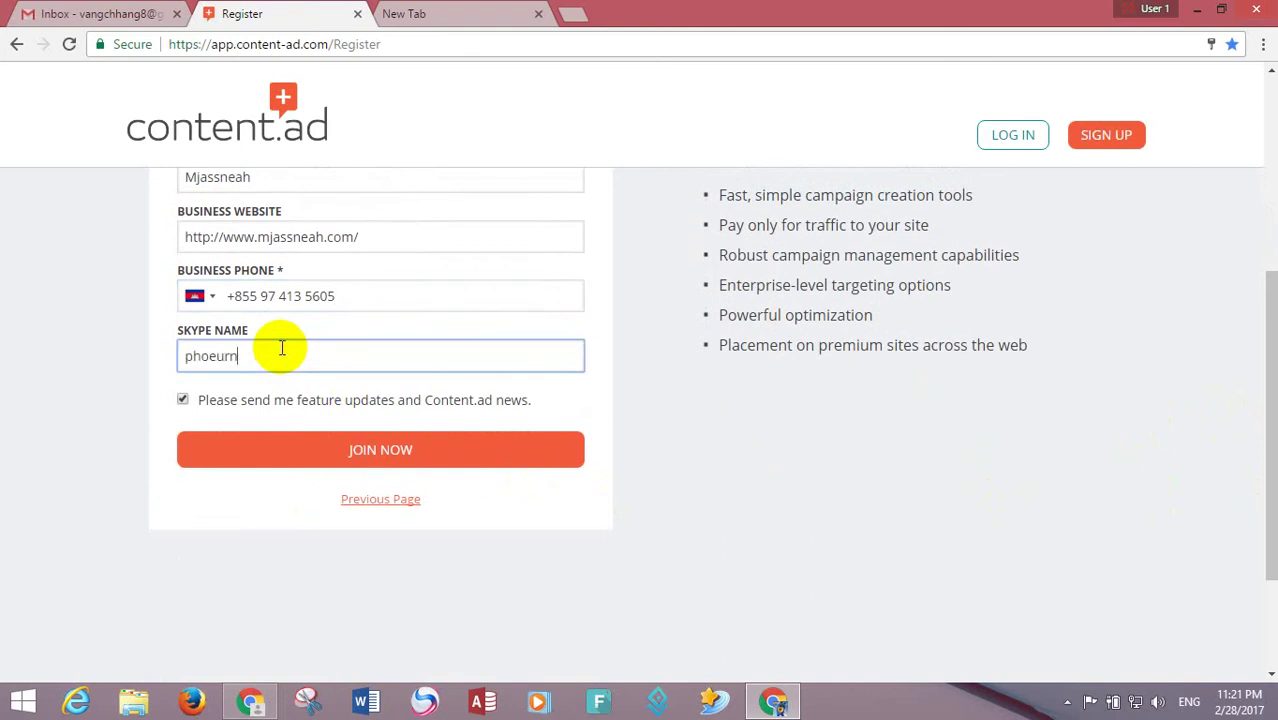
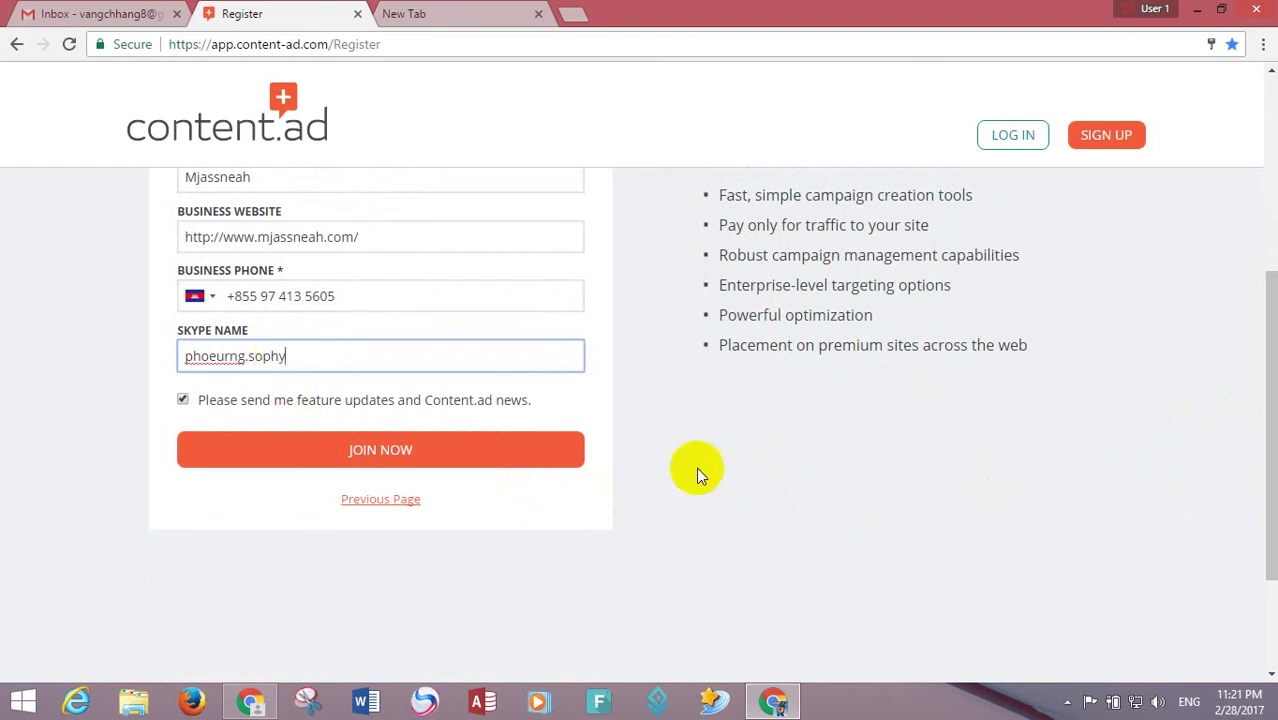
{"action": "left_click_drag", "start_coordinate": [1258, 420], "coordinate": [593, 109]}
{"action": "left_click", "coordinate": [410, 13]}
{"action": "left_click", "coordinate": [303, 9]}
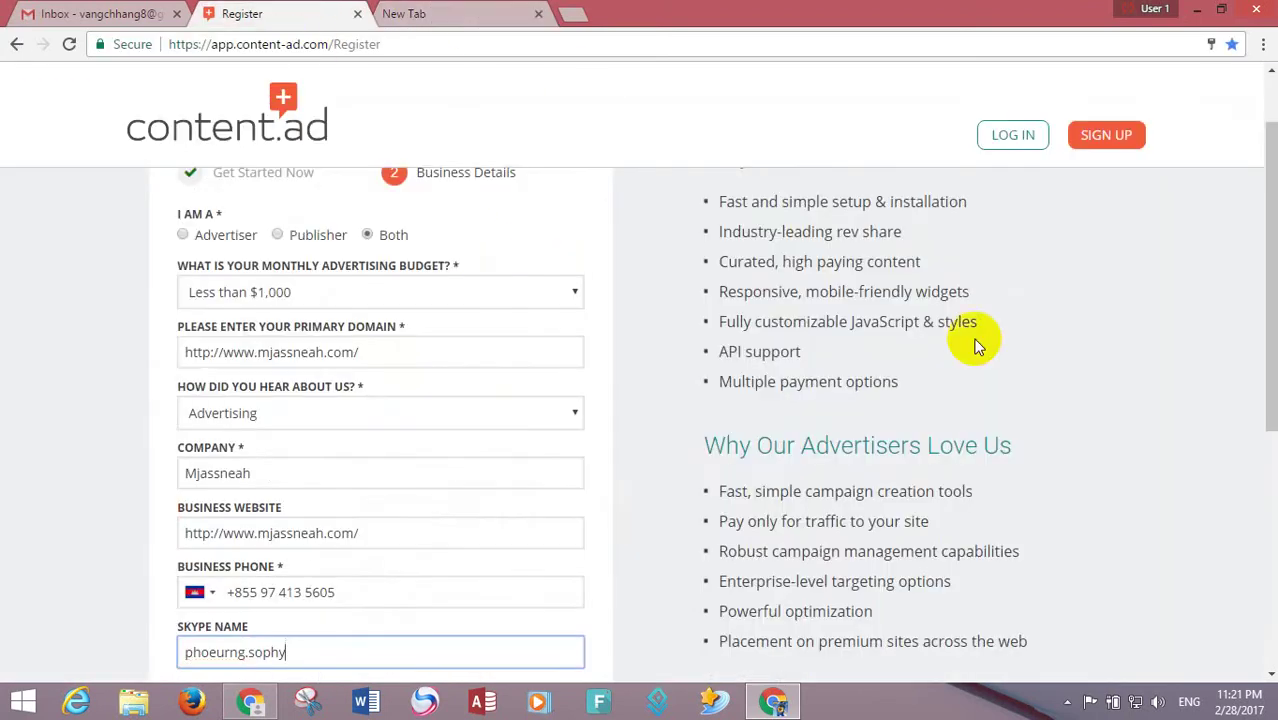
{"action": "left_click_drag", "start_coordinate": [1264, 423], "coordinate": [1264, 568]}
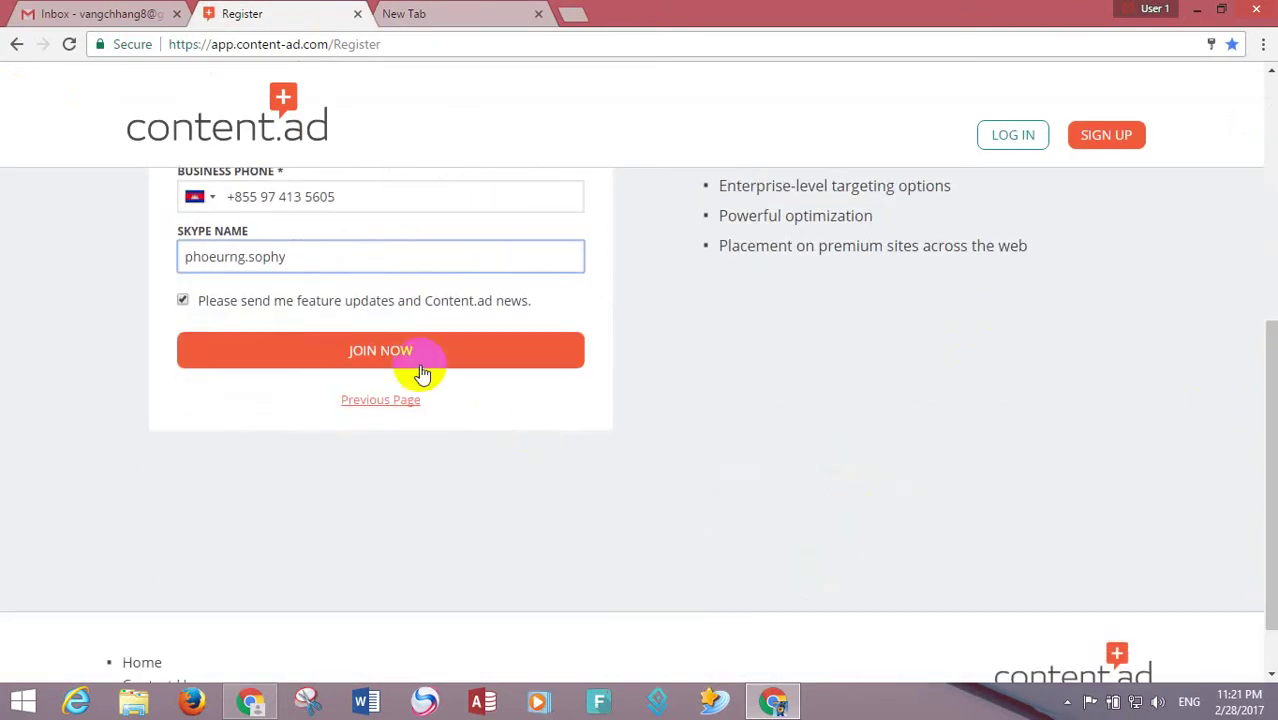
{"action": "left_click", "coordinate": [394, 350]}
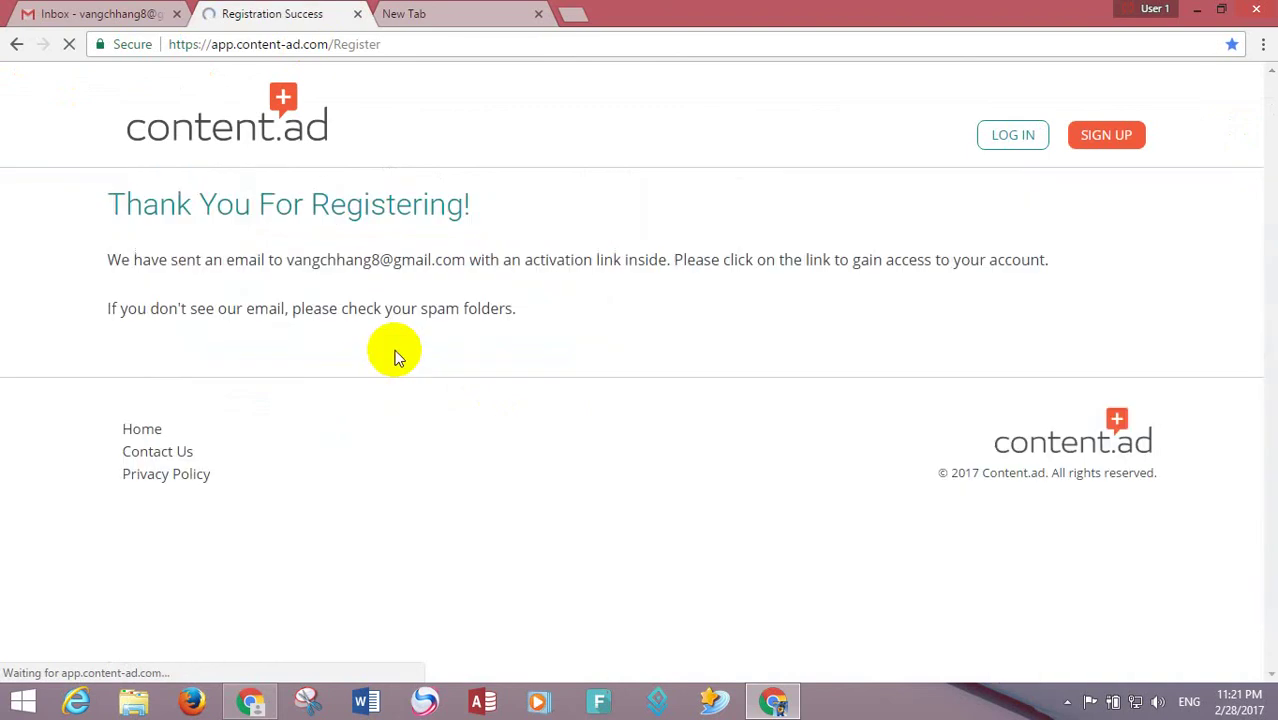
- Save the sign-up password in Smart Lock, then reload the Gmail inbox
{"action": "left_click", "coordinate": [1118, 193]}
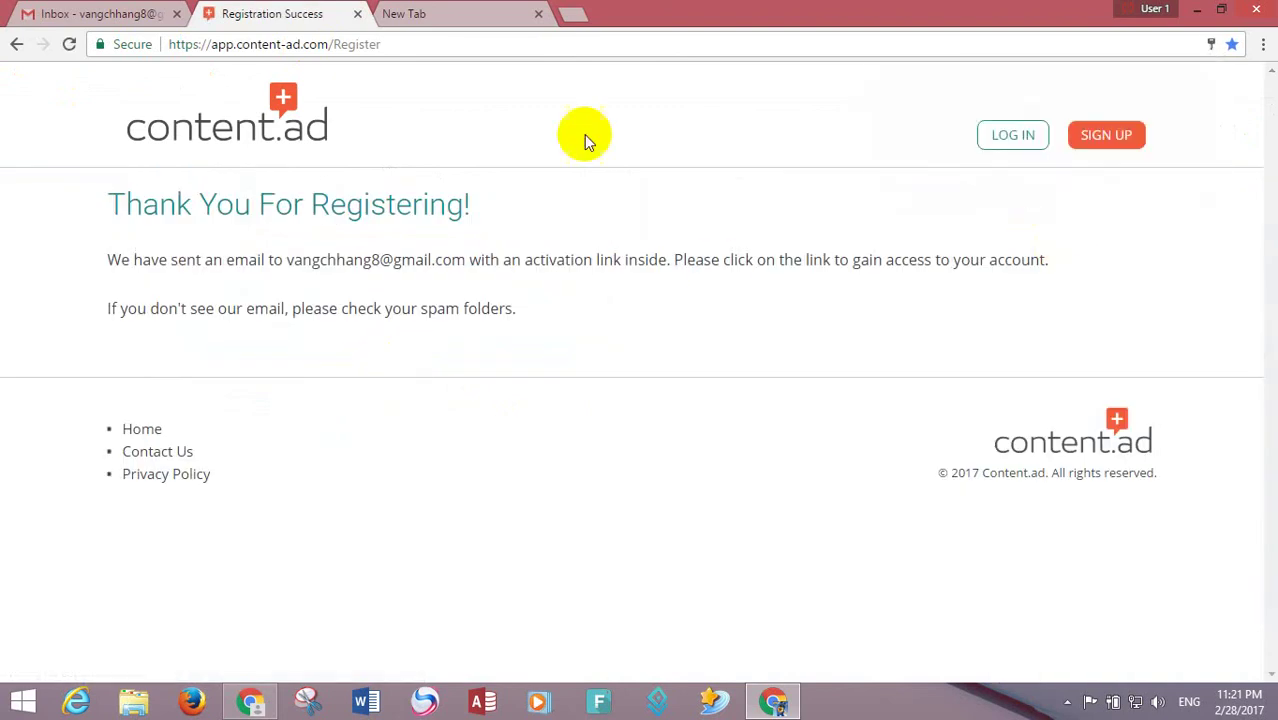
{"action": "left_click", "coordinate": [90, 13]}
{"action": "left_click", "coordinate": [70, 45]}
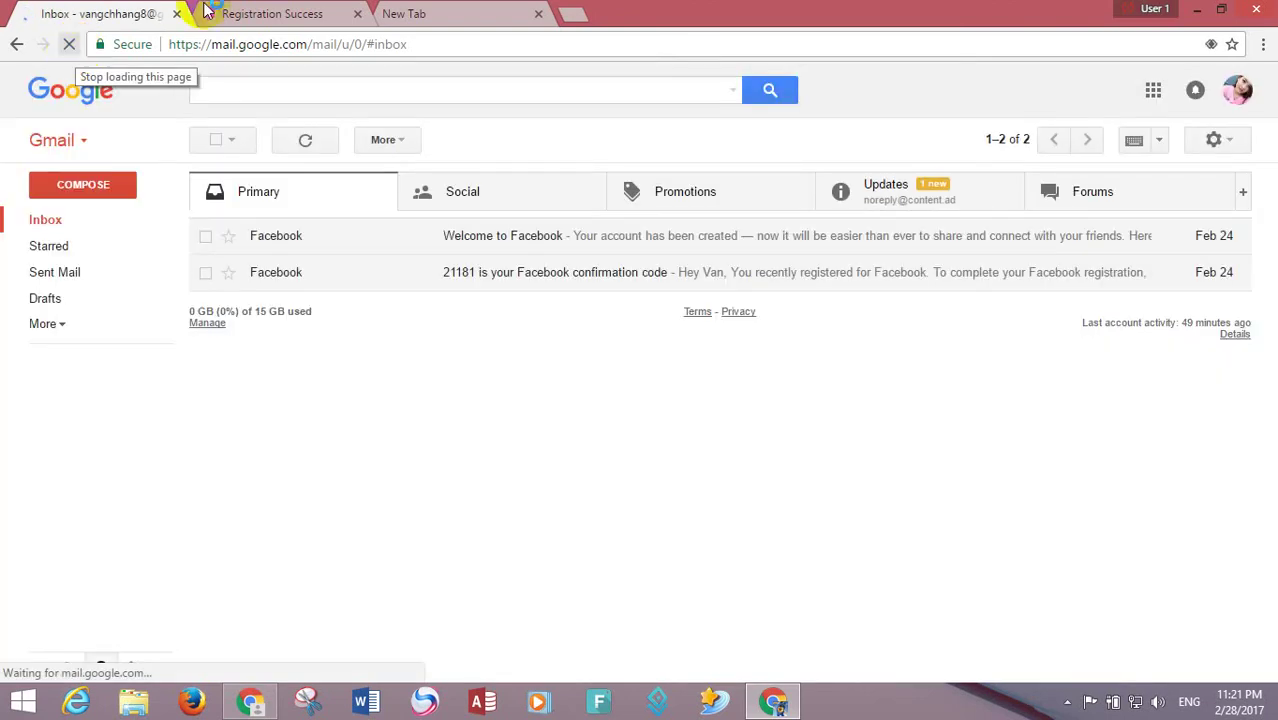
- Copy the account holder's name from the Content.ad Signup Confirmation email and follow its activation link
{"action": "left_click", "coordinate": [884, 196]}
{"action": "left_click", "coordinate": [708, 245]}
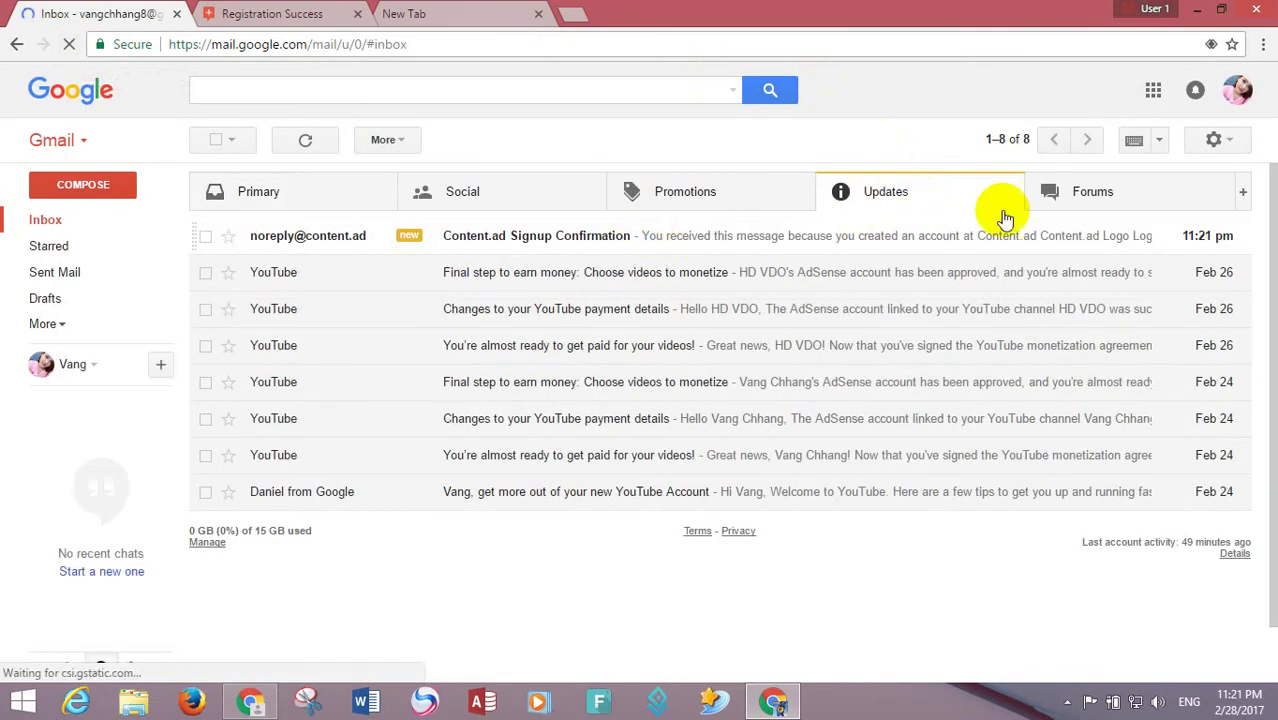
{"action": "left_click", "coordinate": [1235, 88]}
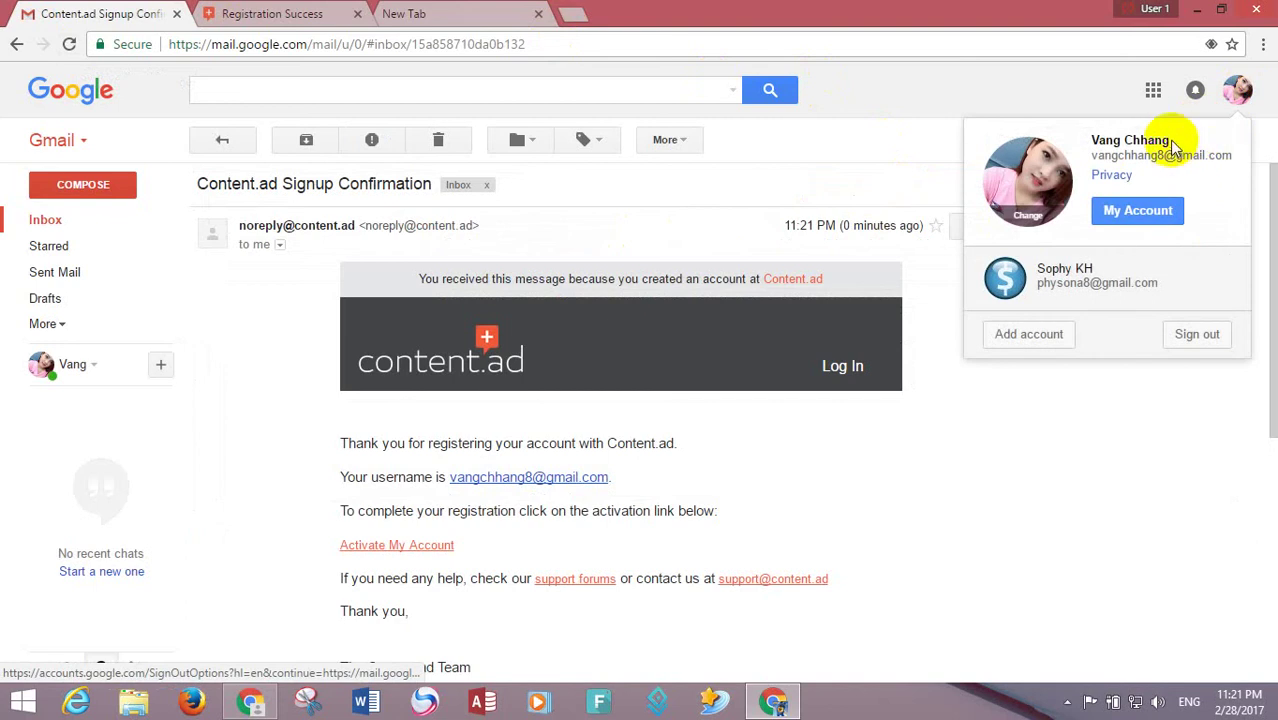
{"action": "left_click_drag", "start_coordinate": [1168, 140], "coordinate": [1090, 140]}
{"action": "right_click", "coordinate": [1100, 150]}
{"action": "left_click", "coordinate": [1100, 150]}
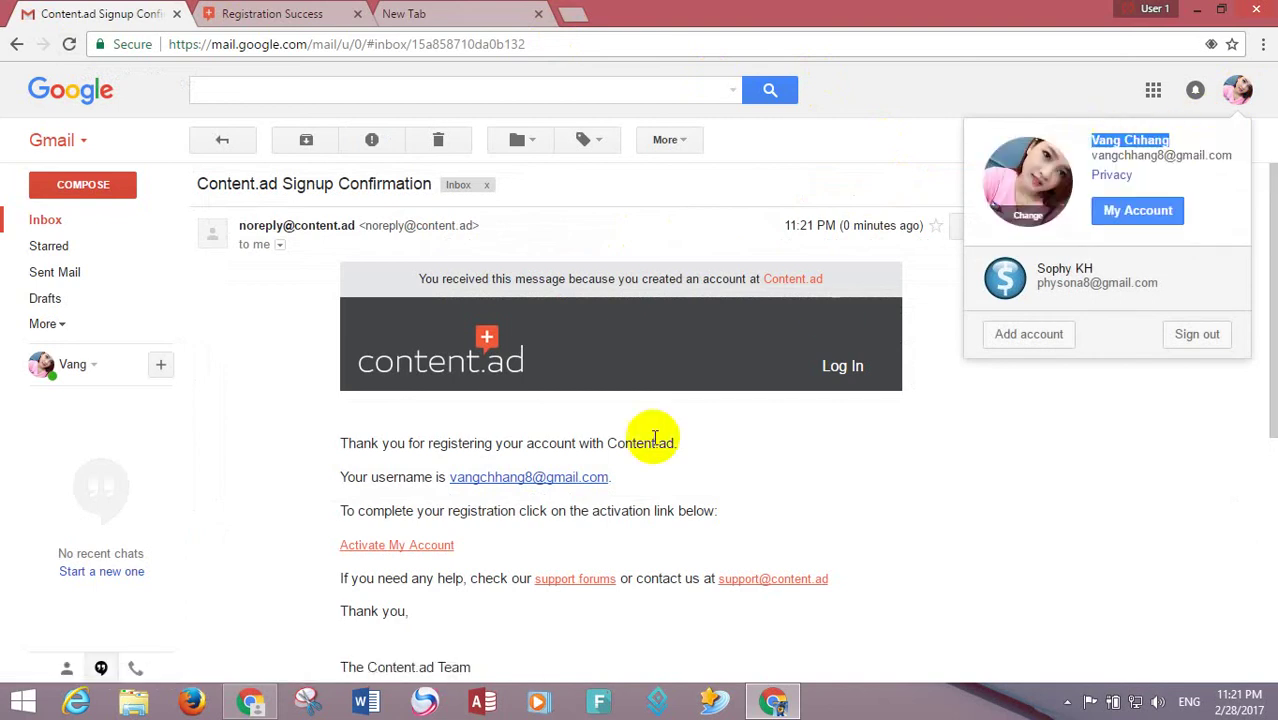
{"action": "left_click", "coordinate": [1016, 465]}
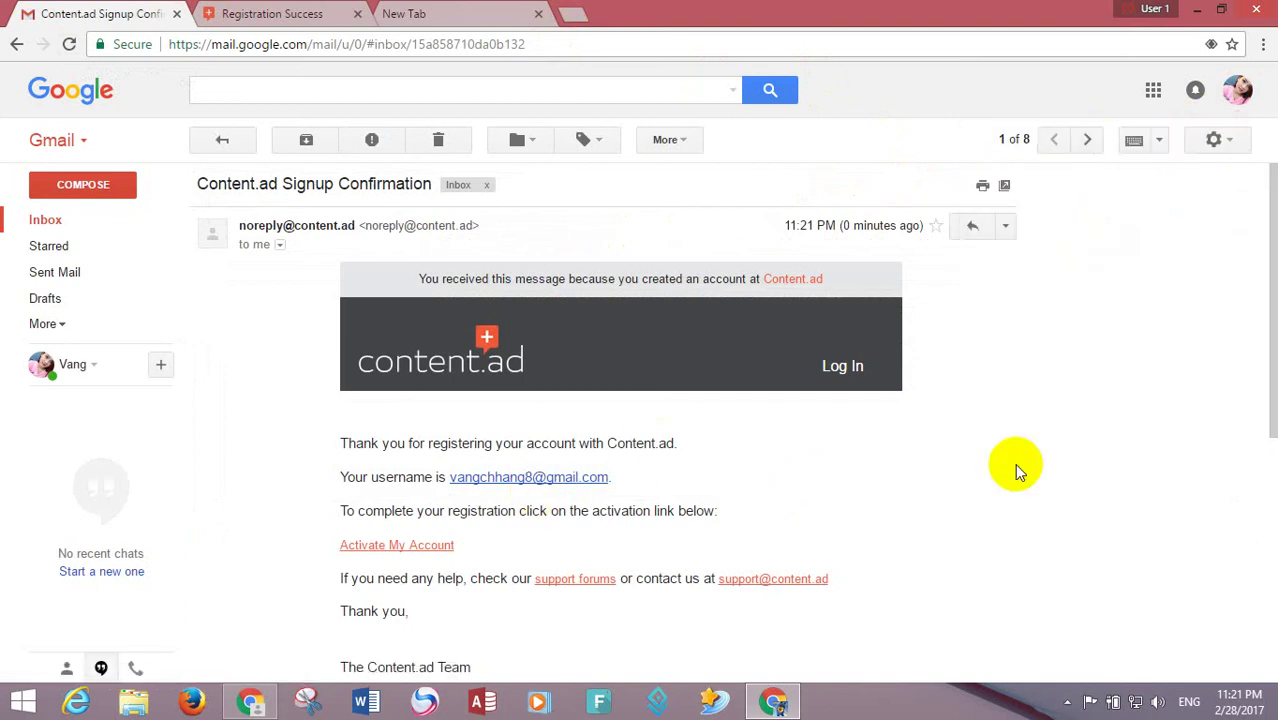
{"action": "left_click", "coordinate": [368, 544]}
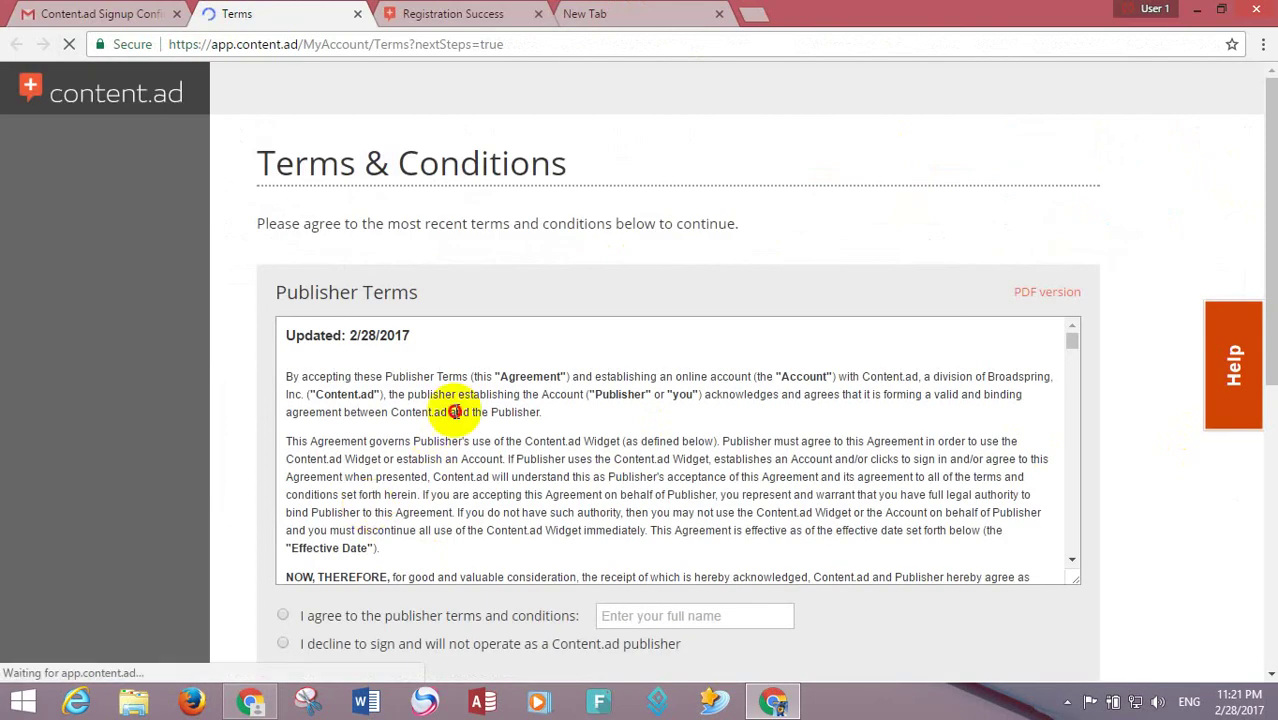
- Agree to the publisher terms by pasting the account holder's full name into the I agree field
{"action": "left_click_drag", "start_coordinate": [455, 412], "coordinate": [460, 460]}
{"action": "left_click_drag", "start_coordinate": [300, 372], "coordinate": [763, 548]}
{"action": "left_click", "coordinate": [676, 562]}
{"action": "right_click", "coordinate": [676, 562]}
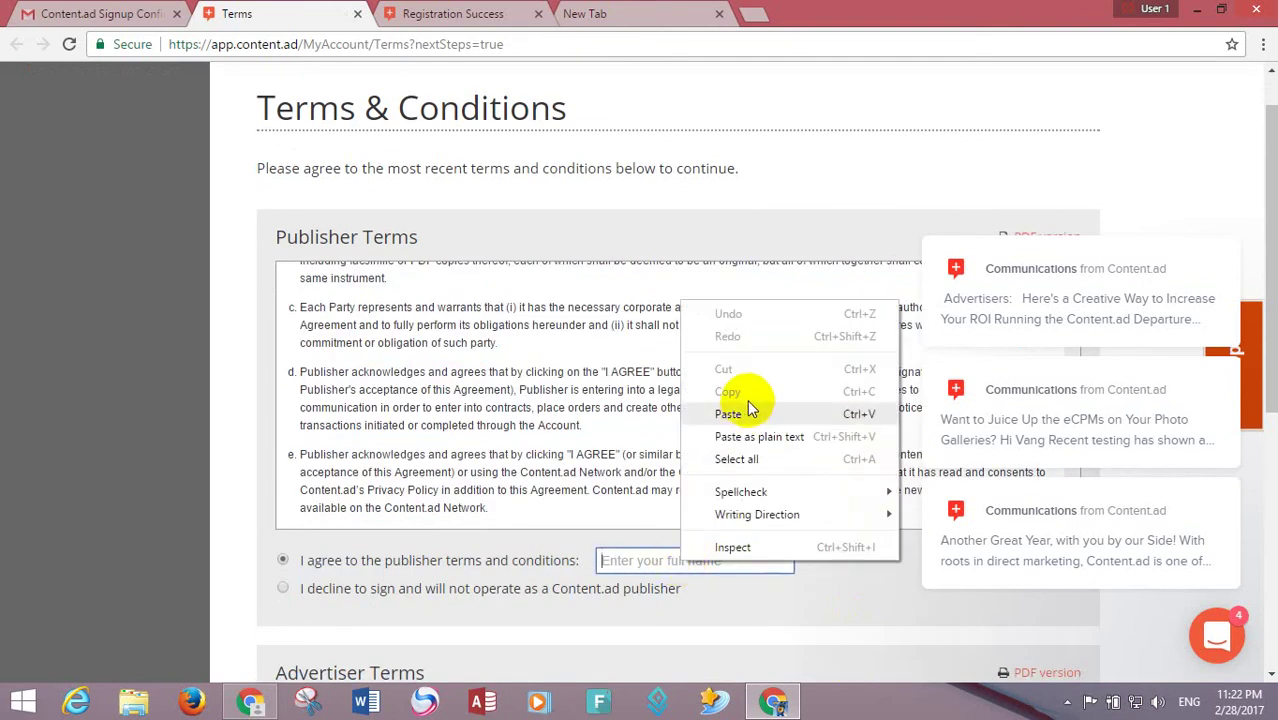
{"action": "left_click", "coordinate": [730, 414]}
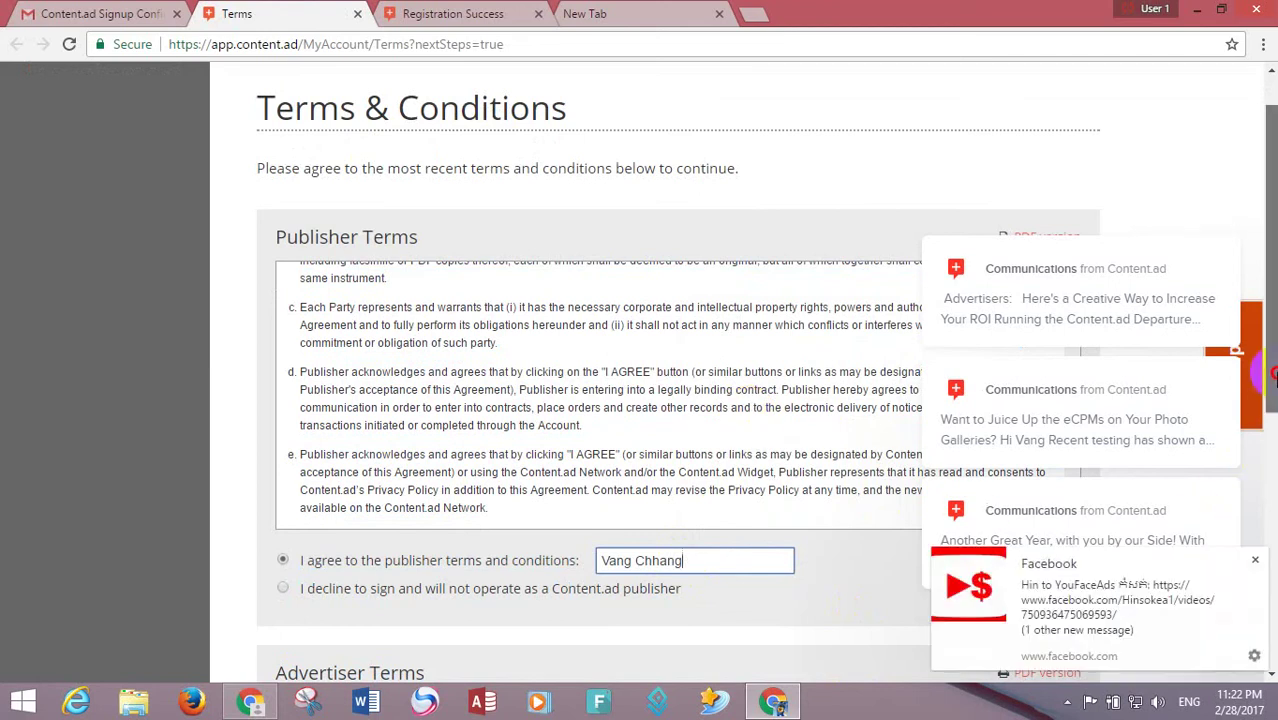
{"action": "scroll", "coordinate": [1272, 375], "scroll_direction": "down", "scroll_amount": 3}
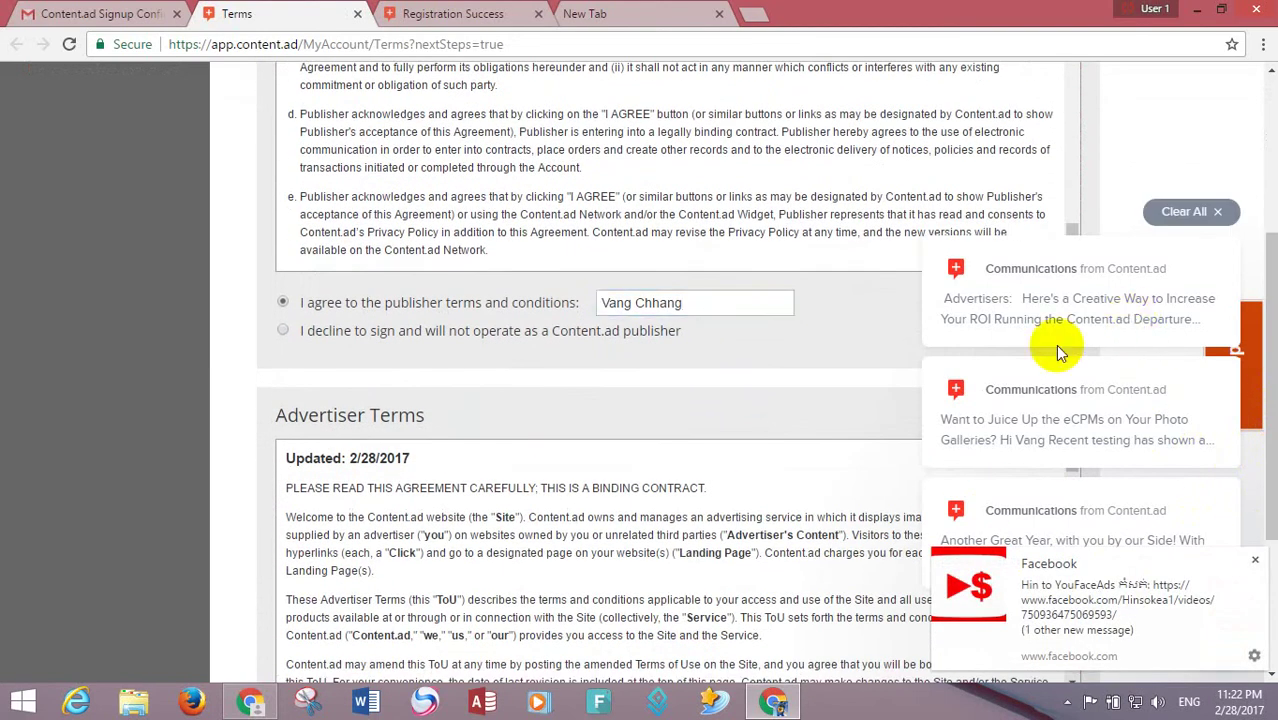
{"action": "left_click", "coordinate": [1060, 350]}
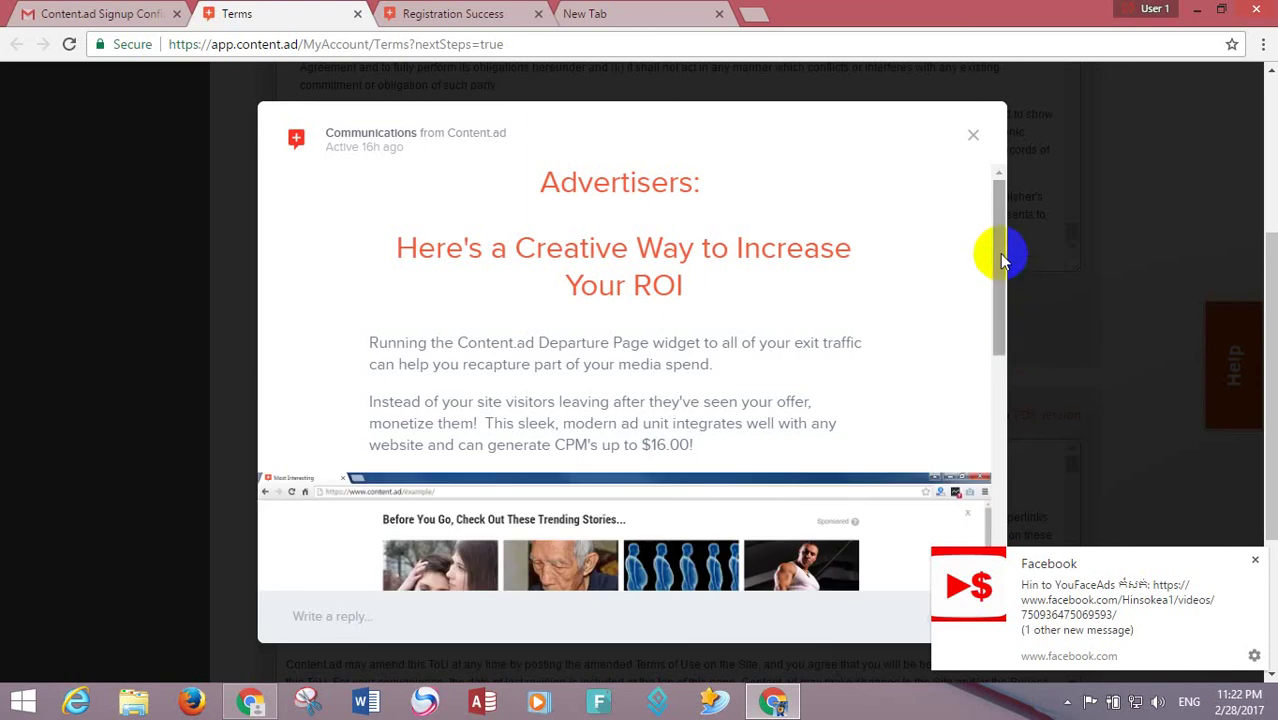
- Read the Advertisers message, then dismiss it and the Facebook notification
{"action": "left_click_drag", "start_coordinate": [1000, 241], "coordinate": [1012, 527]}
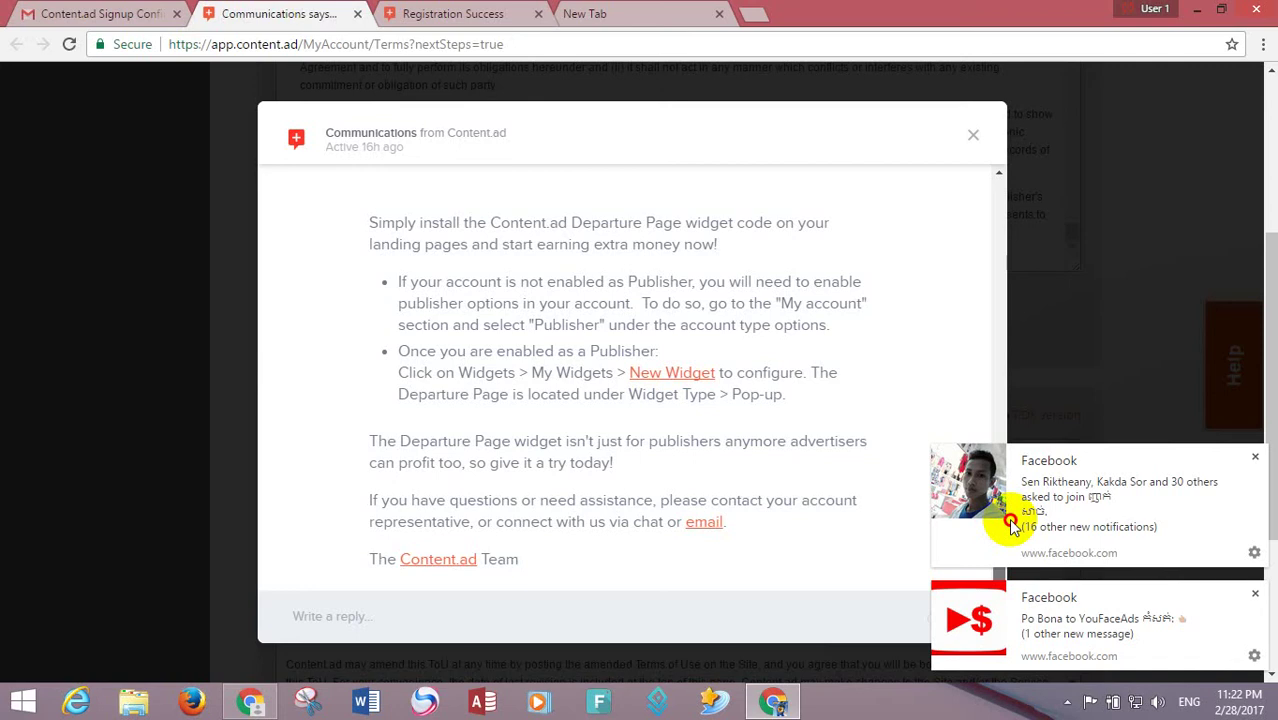
{"action": "left_click", "coordinate": [1254, 458]}
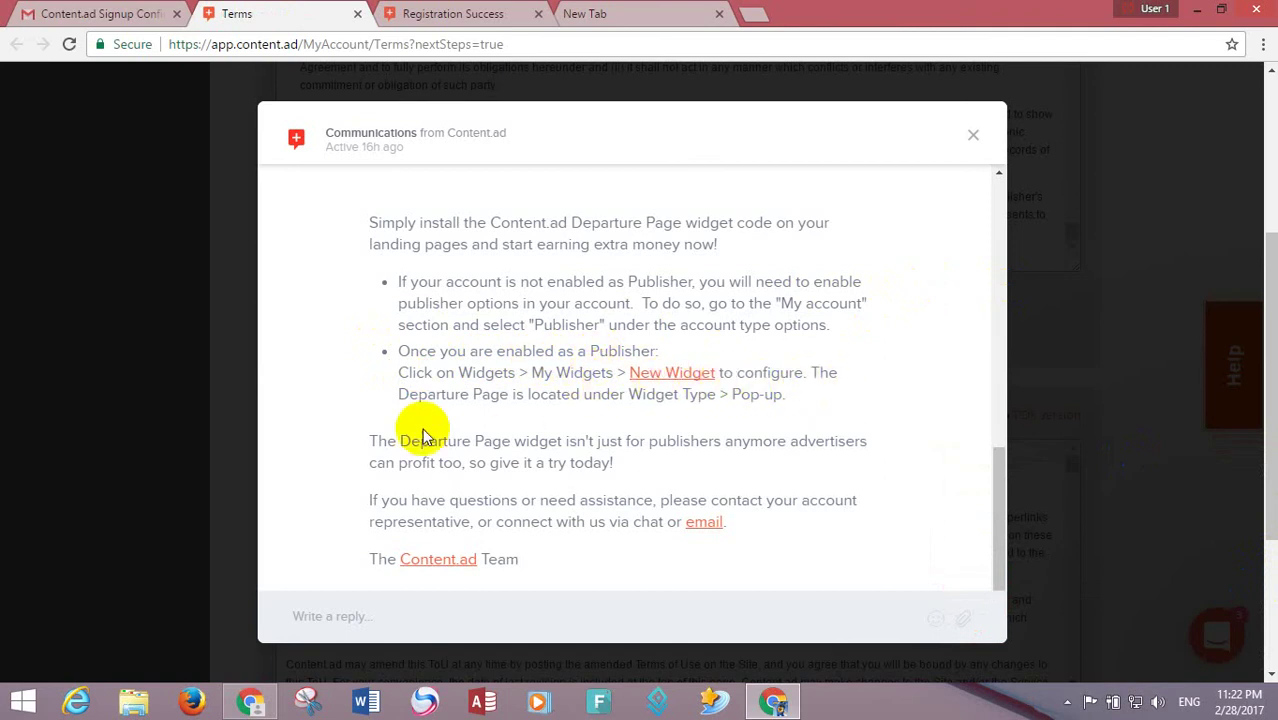
{"action": "left_click", "coordinate": [975, 135]}
- Read and close the eCPMs photo galleries and Another Great Year messages
{"action": "left_click", "coordinate": [1064, 471]}
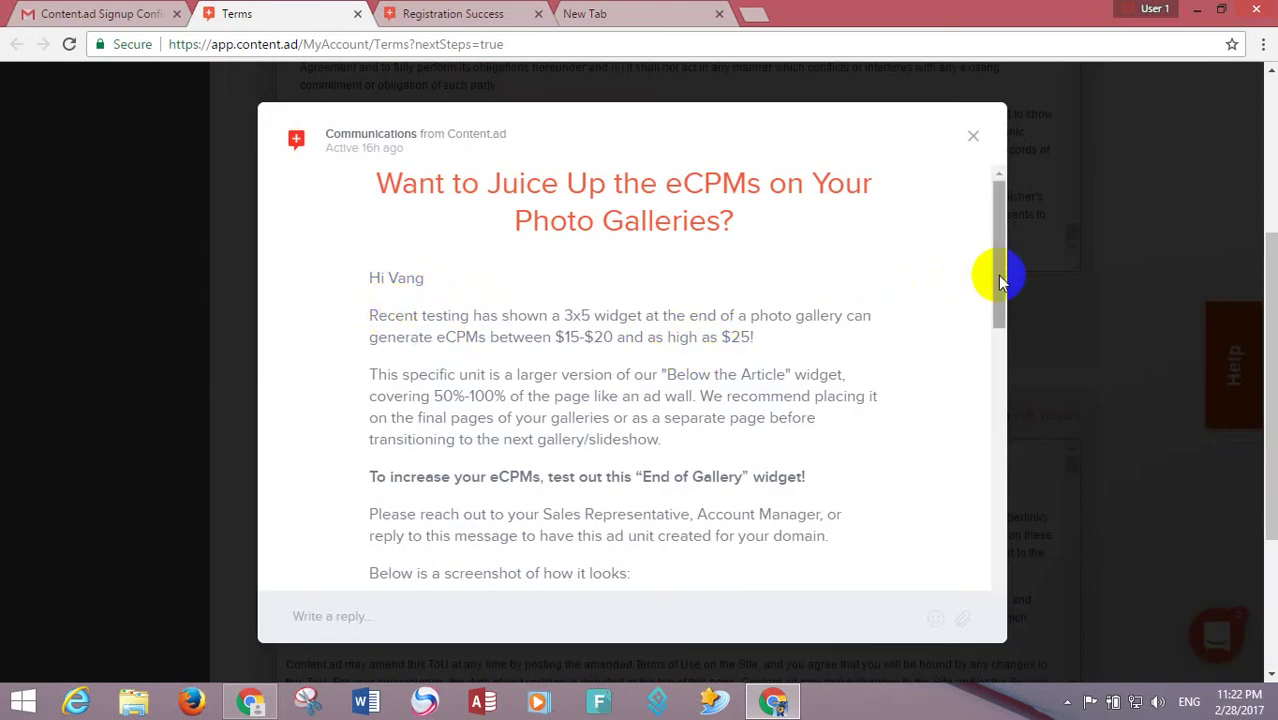
{"action": "left_click_drag", "start_coordinate": [996, 271], "coordinate": [985, 163]}
{"action": "left_click", "coordinate": [972, 138]}
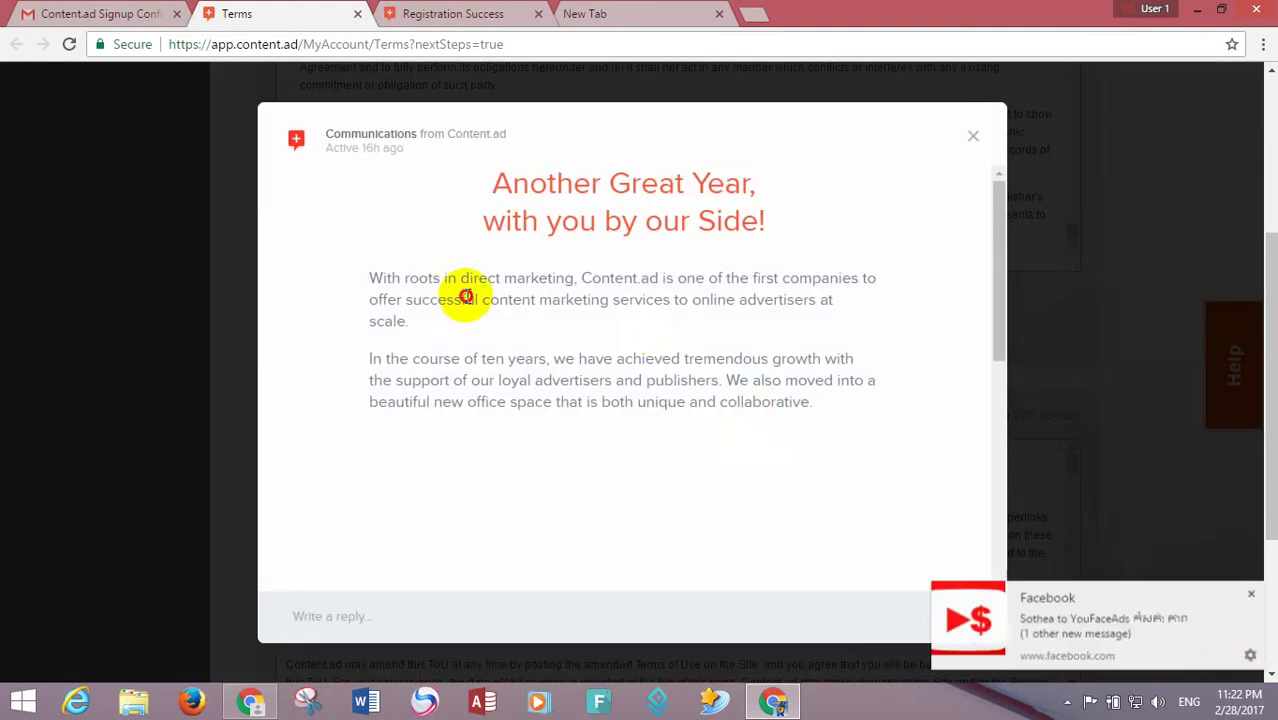
{"action": "left_click_drag", "start_coordinate": [466, 296], "coordinate": [434, 298]}
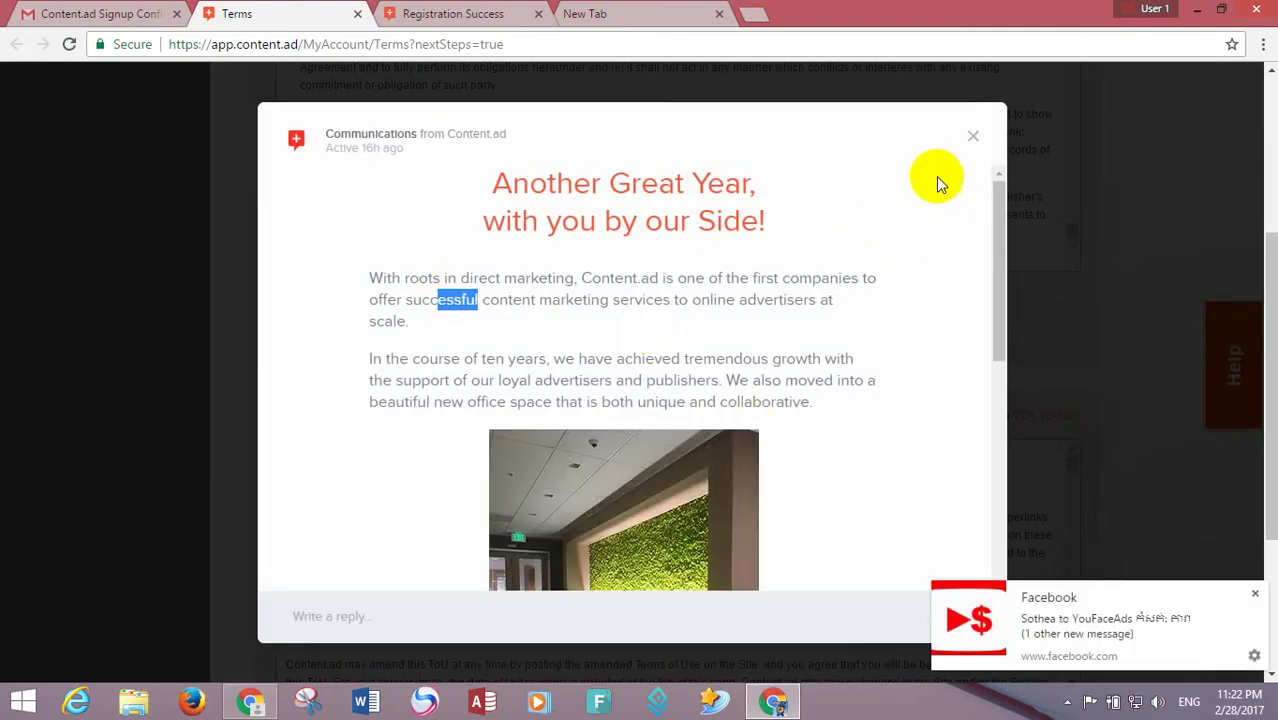
{"action": "left_click_drag", "start_coordinate": [992, 254], "coordinate": [993, 188]}
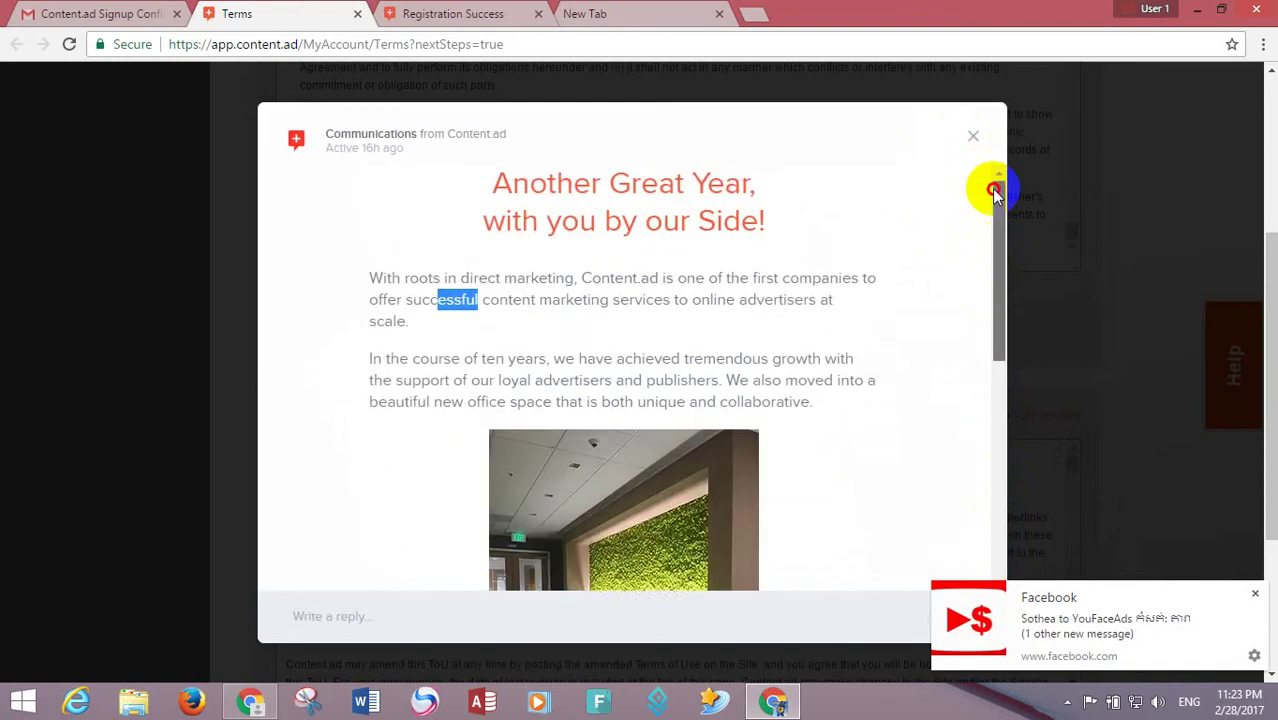
{"action": "left_click", "coordinate": [975, 134]}
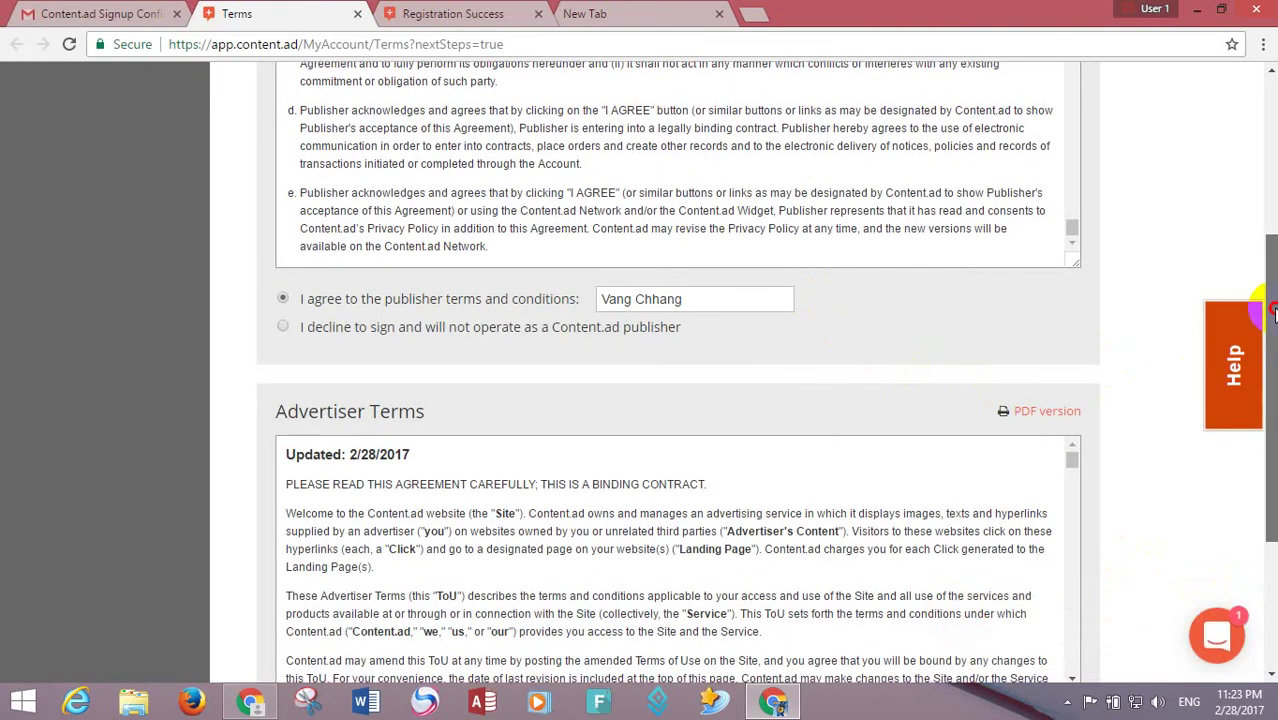
{"action": "scroll", "coordinate": [1180, 300], "scroll_direction": "up", "scroll_amount": 4}
- Copy the account holder's full name from the publisher terms agreement field
{"action": "scroll", "coordinate": [1180, 300], "scroll_direction": "down", "scroll_amount": 3}
{"action": "left_click_drag", "start_coordinate": [1268, 345], "coordinate": [585, 378]}
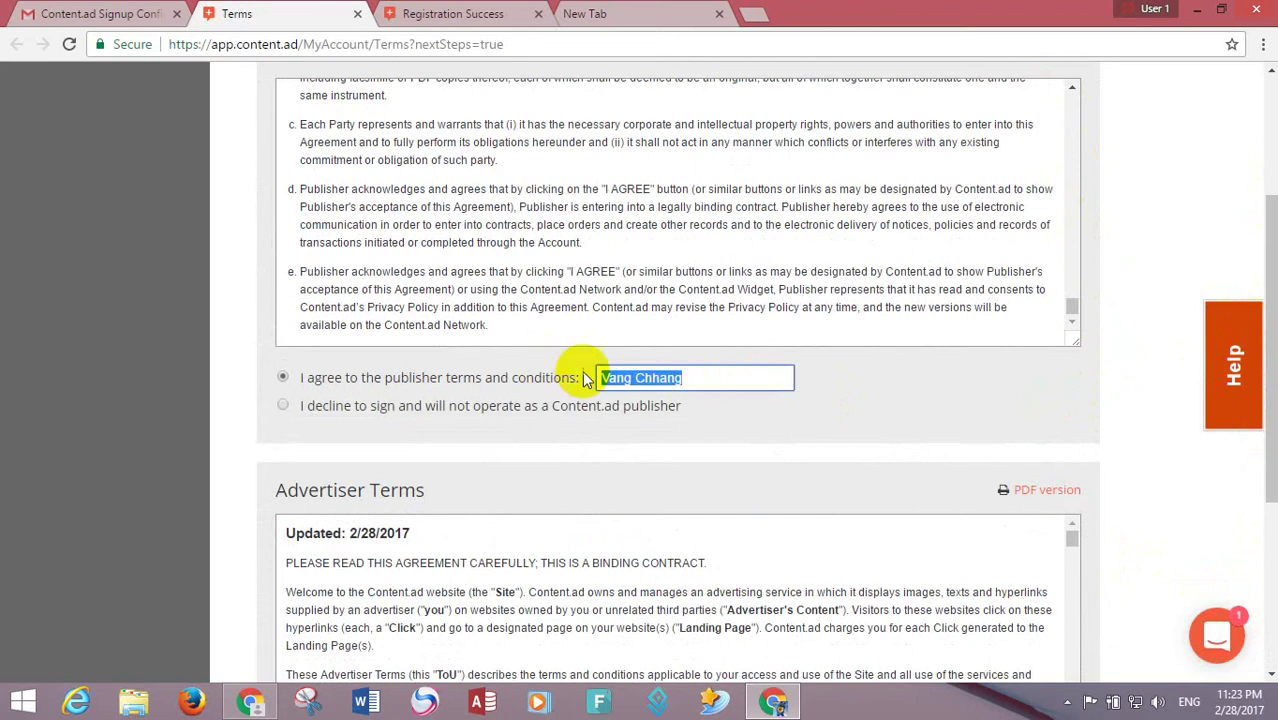
{"action": "right_click", "coordinate": [652, 379]}
{"action": "left_click", "coordinate": [679, 414]}
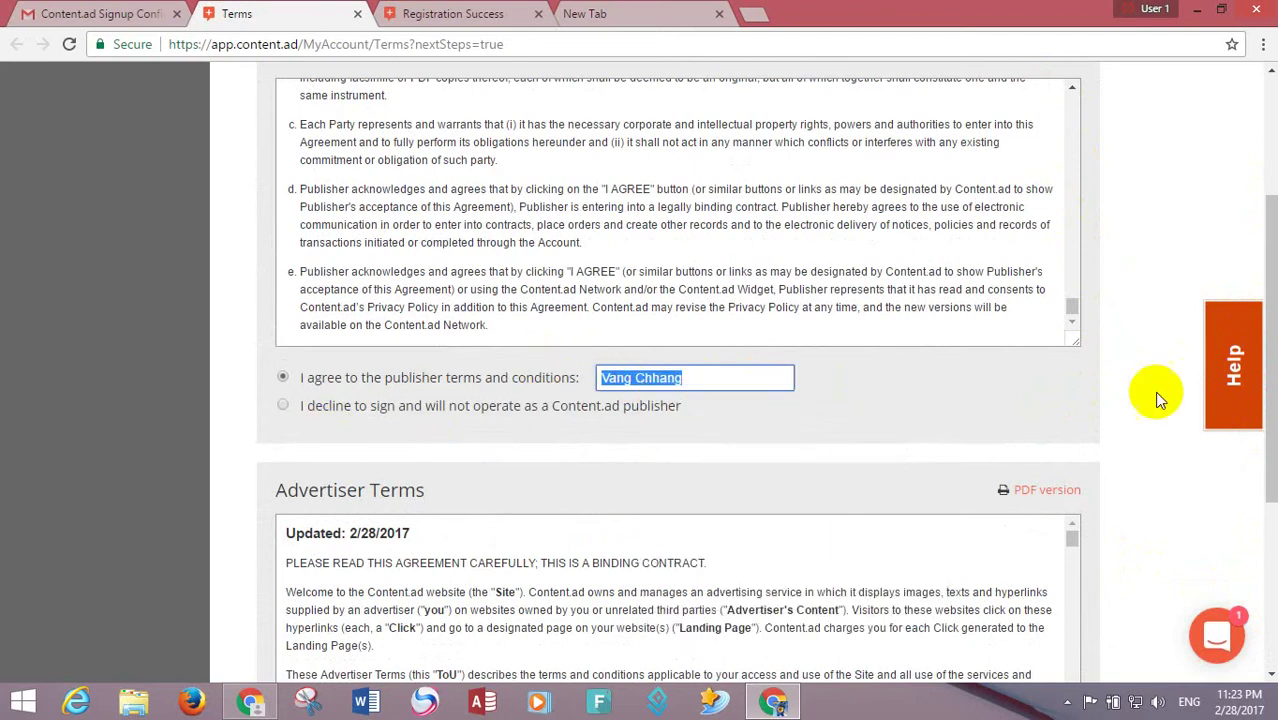
- Paste the name into the advertiser terms signature field and submit with Continue >>
{"action": "left_click_drag", "start_coordinate": [1268, 395], "coordinate": [1268, 558]}
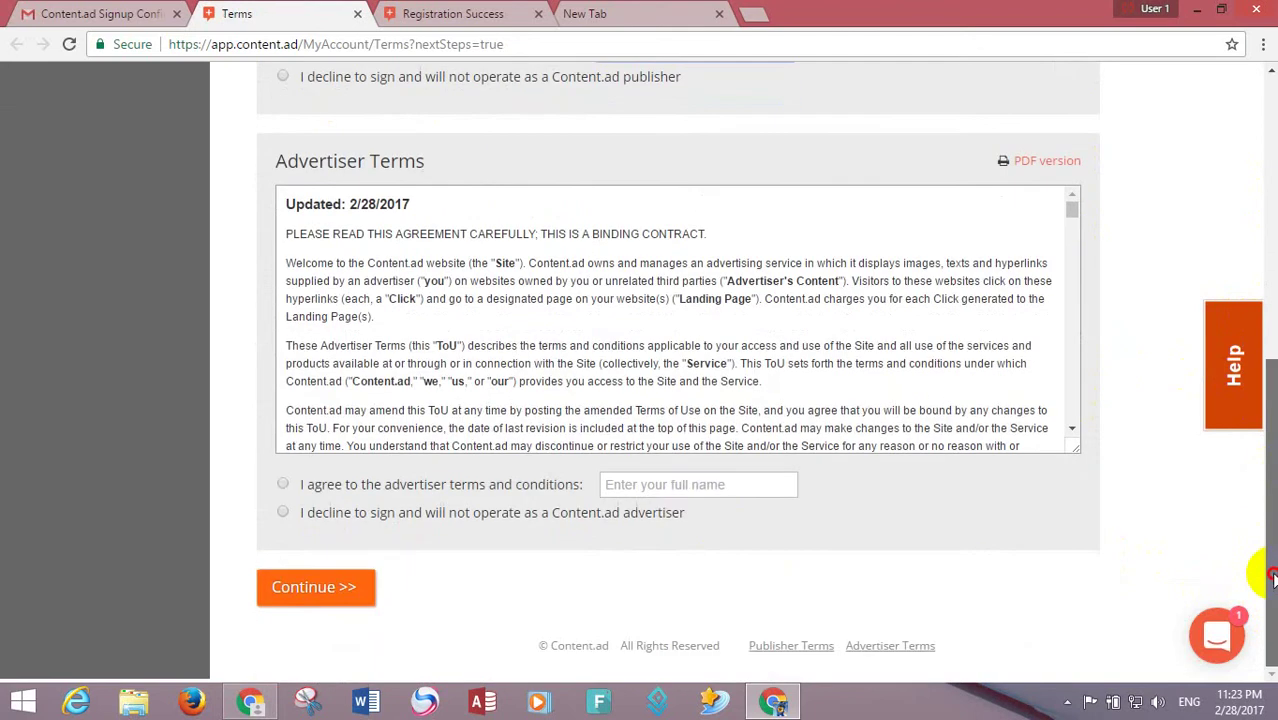
{"action": "right_click", "coordinate": [686, 488]}
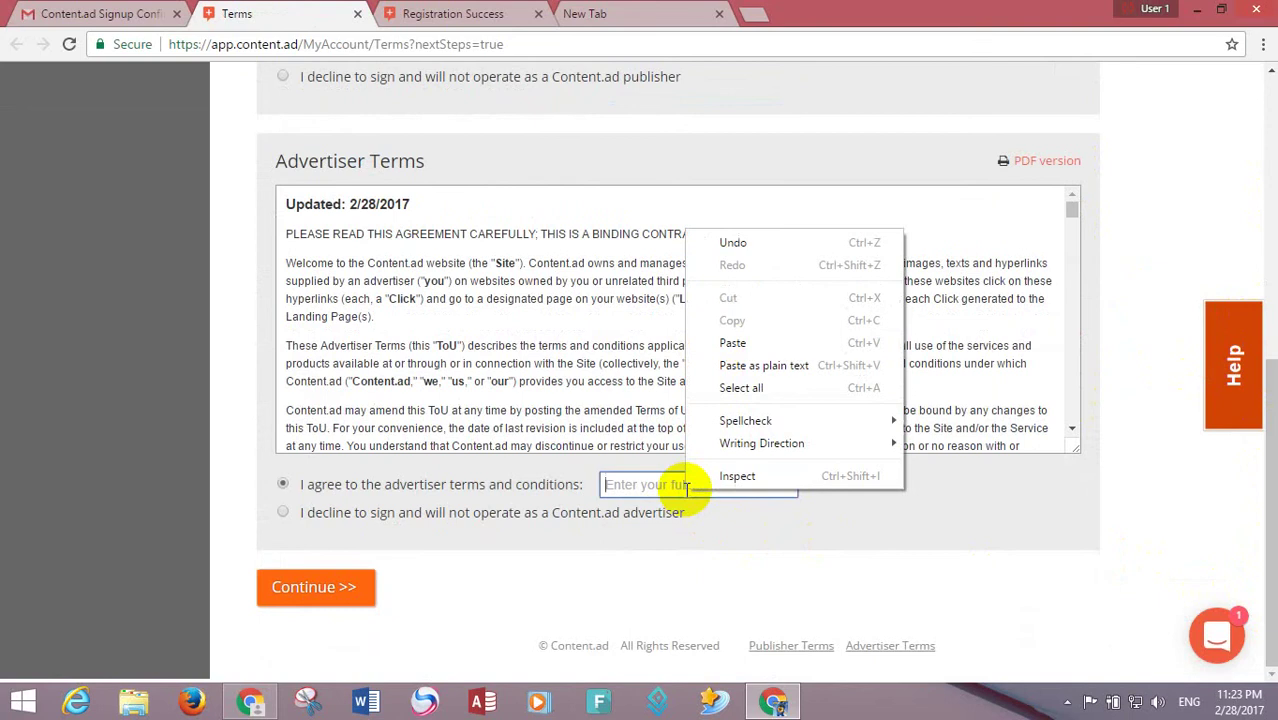
{"action": "left_click", "coordinate": [747, 337]}
{"action": "left_click", "coordinate": [316, 589]}
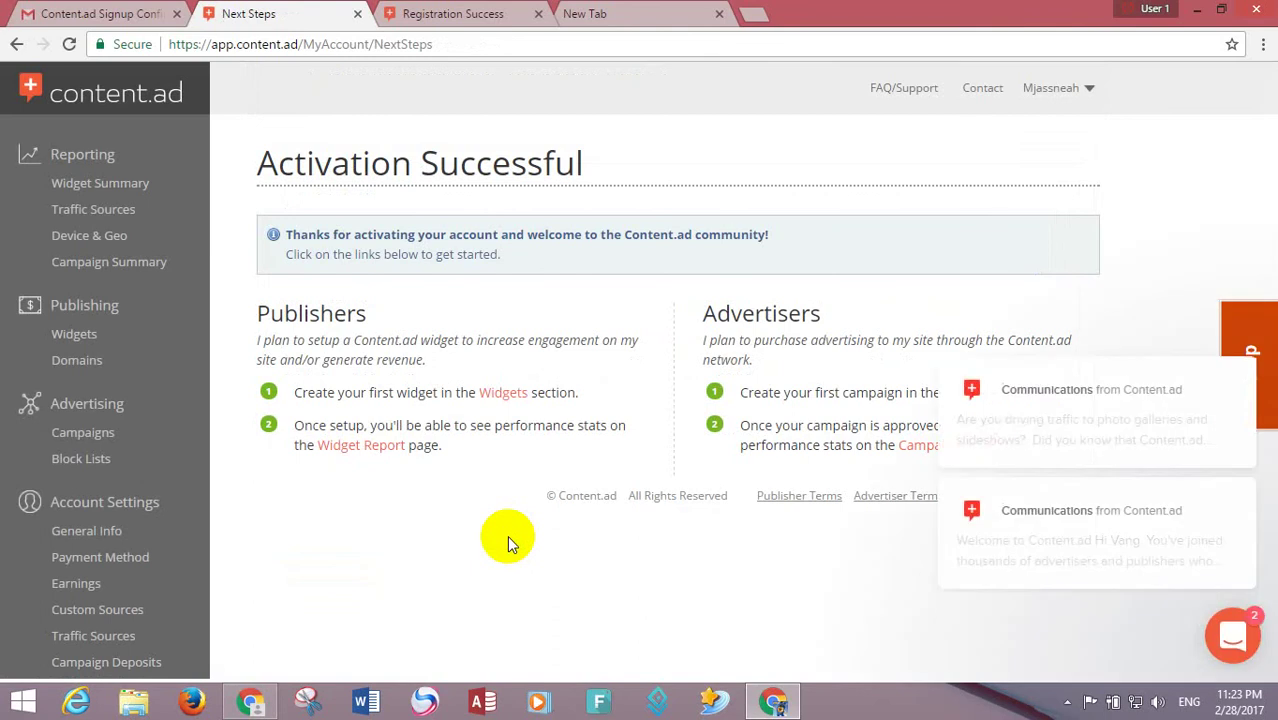
- Read the first Content.ad message, view its enlarged Advanced Options screenshot, and close it
{"action": "left_click", "coordinate": [1004, 442]}
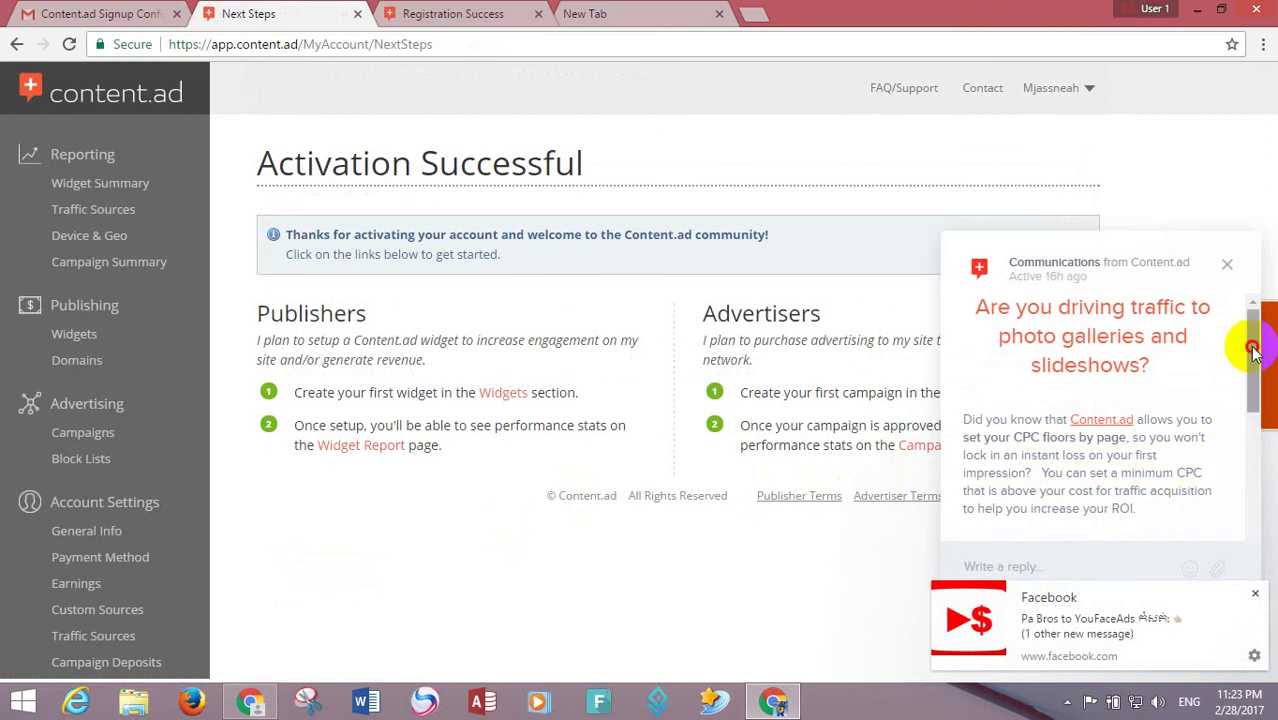
{"action": "left_click_drag", "start_coordinate": [1252, 348], "coordinate": [1249, 434]}
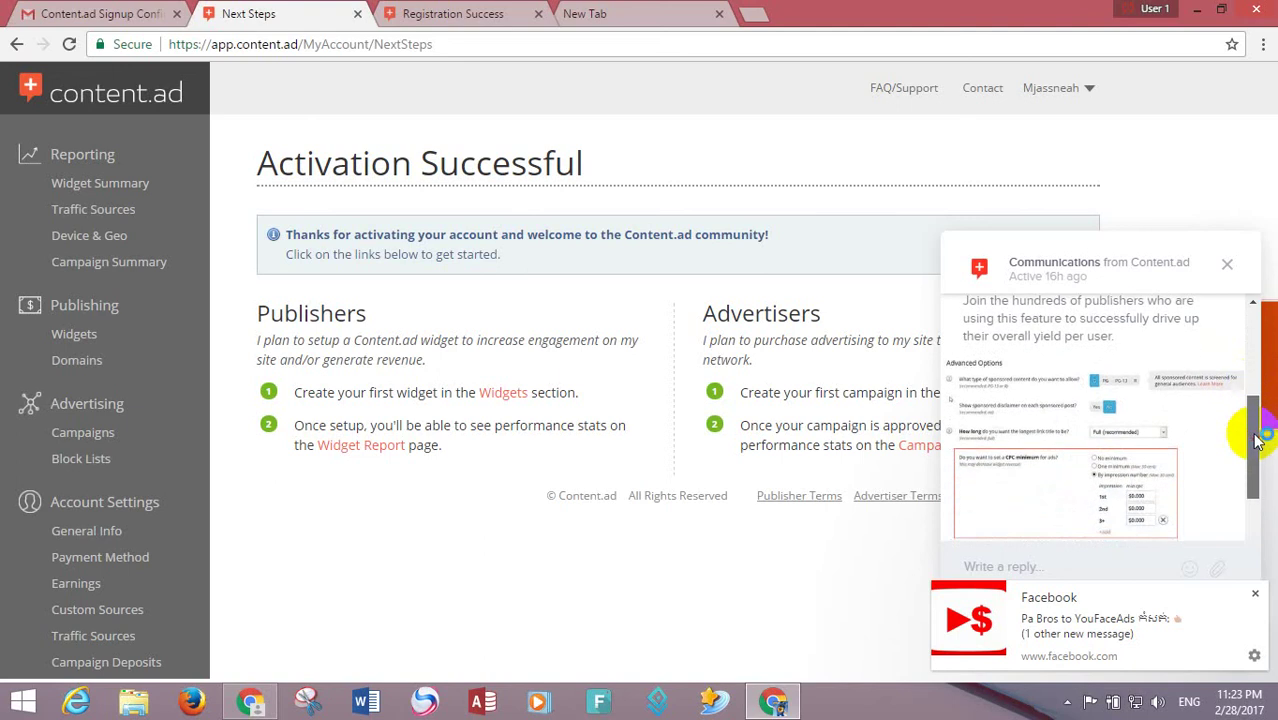
{"action": "left_click", "coordinate": [1035, 428]}
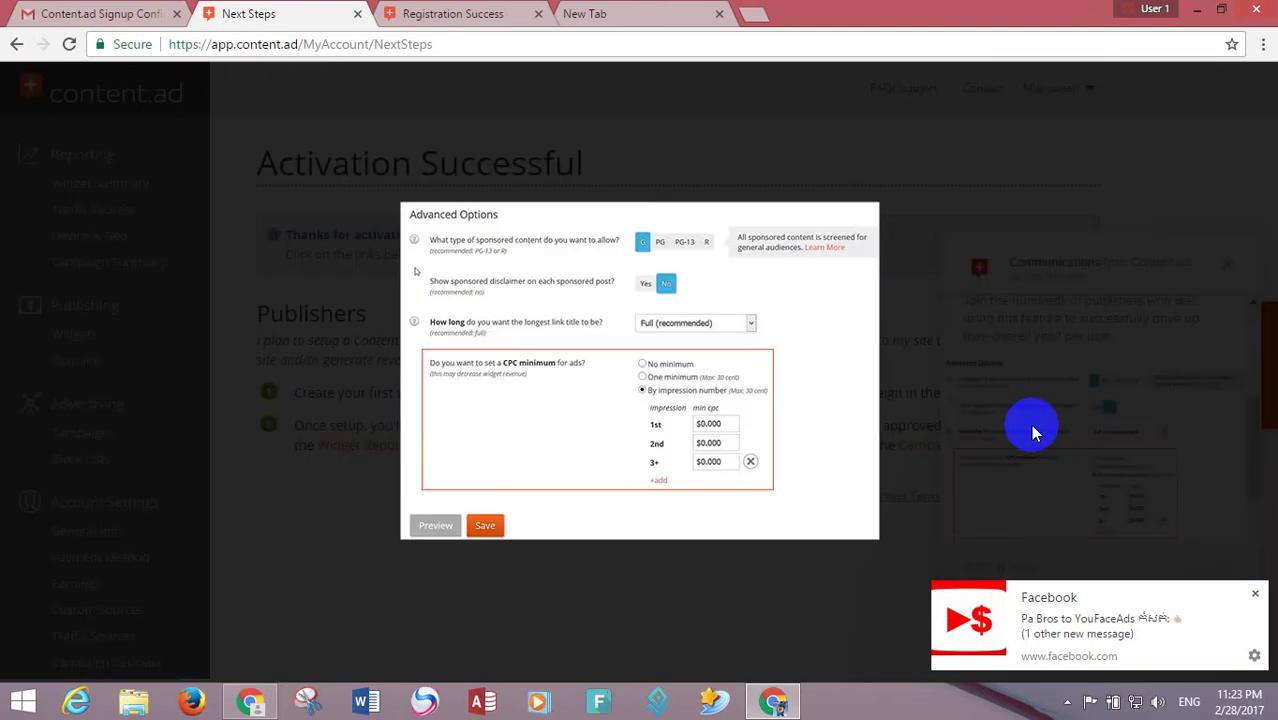
{"action": "left_click", "coordinate": [963, 258]}
{"action": "left_click_drag", "start_coordinate": [1250, 471], "coordinate": [1247, 234]}
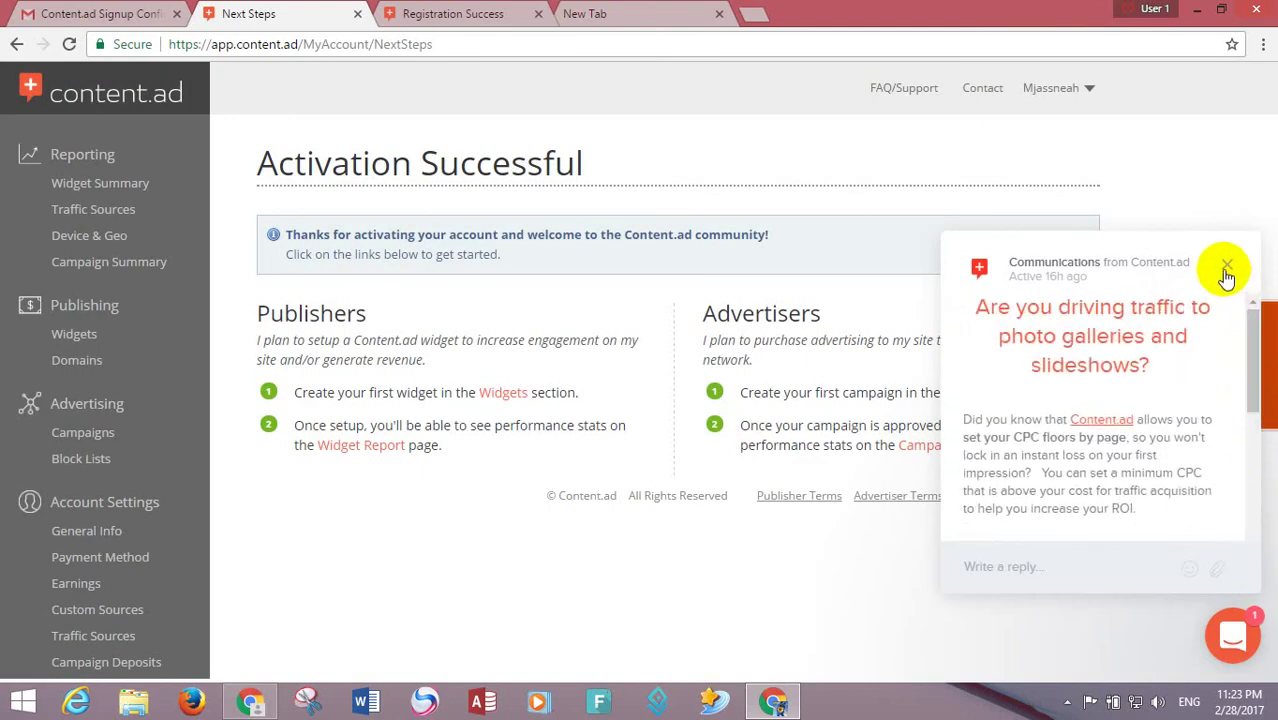
{"action": "left_click", "coordinate": [1227, 270]}
- Read and close the Welcome to Content.ad message, and dismiss the Facebook notification
{"action": "left_click", "coordinate": [1093, 566]}
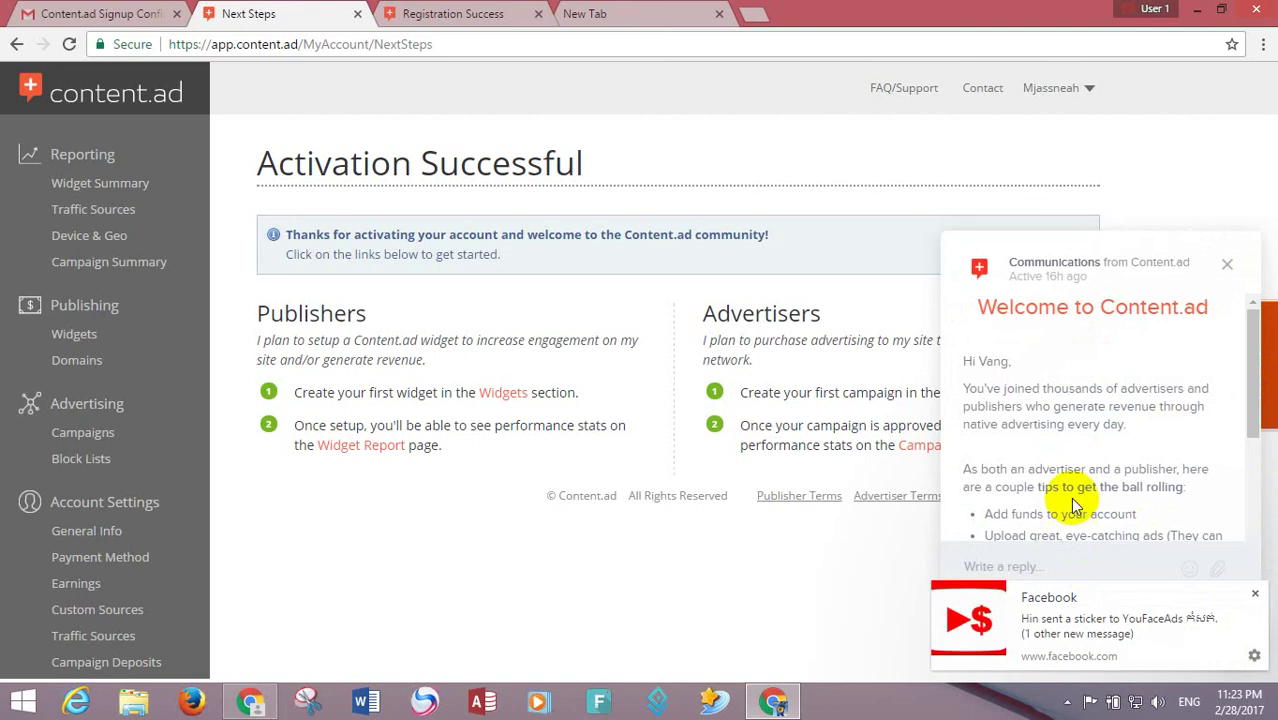
{"action": "left_click_drag", "start_coordinate": [1247, 405], "coordinate": [1241, 571]}
{"action": "left_click", "coordinate": [1227, 267]}
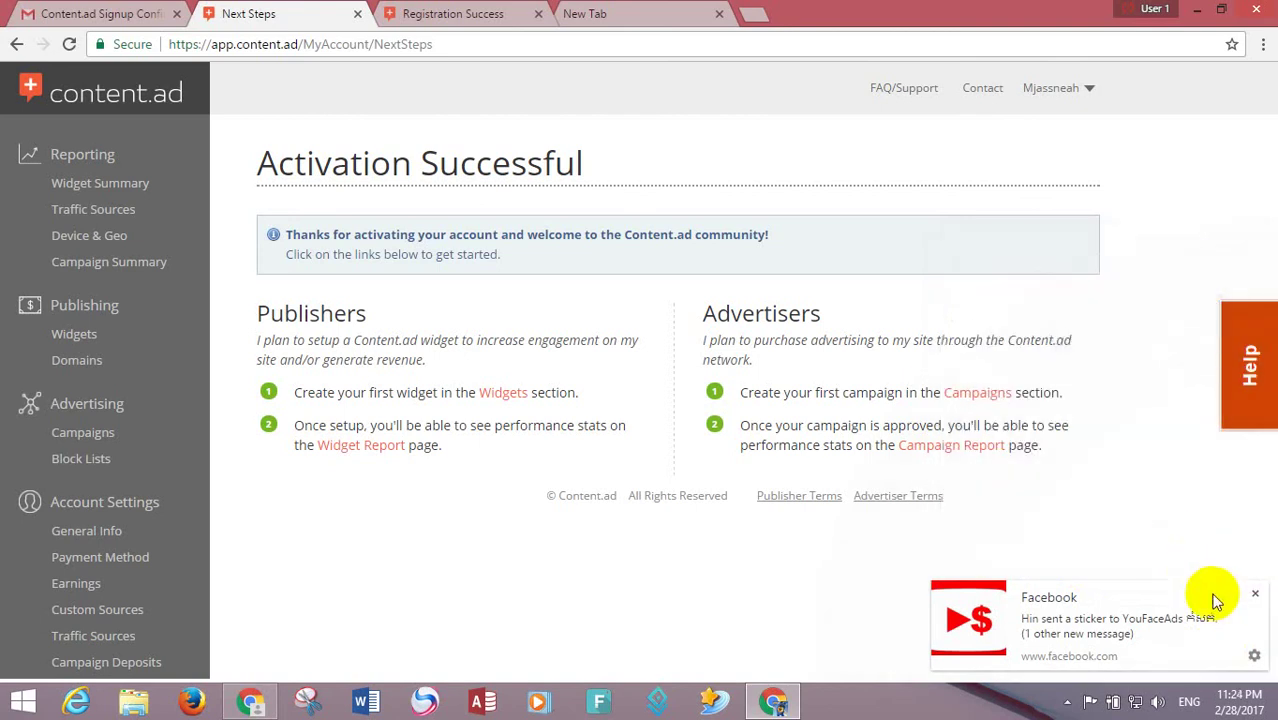
{"action": "left_click", "coordinate": [1254, 594]}
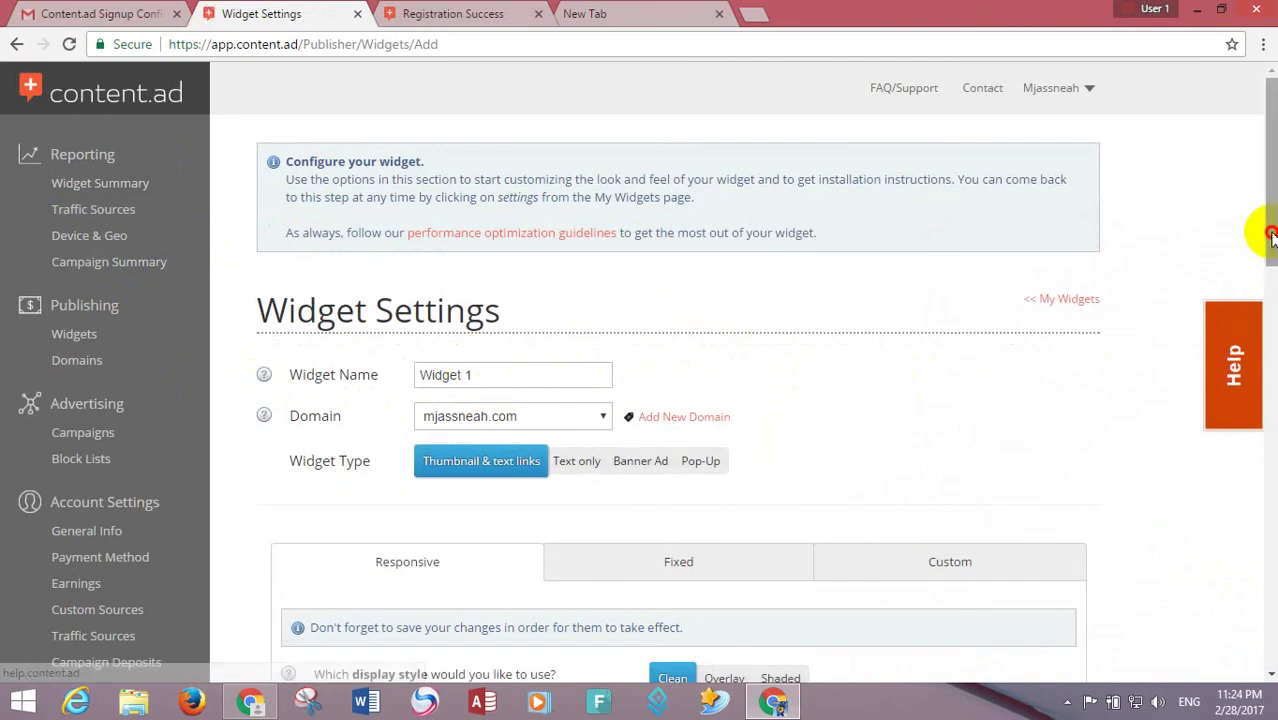
- Rename the widget to Test1 and set its widget type to Banner Ad
{"action": "scroll", "coordinate": [752, 280], "scroll_direction": "down", "scroll_amount": 1}
{"action": "left_click_drag", "start_coordinate": [493, 281], "coordinate": [388, 279]}
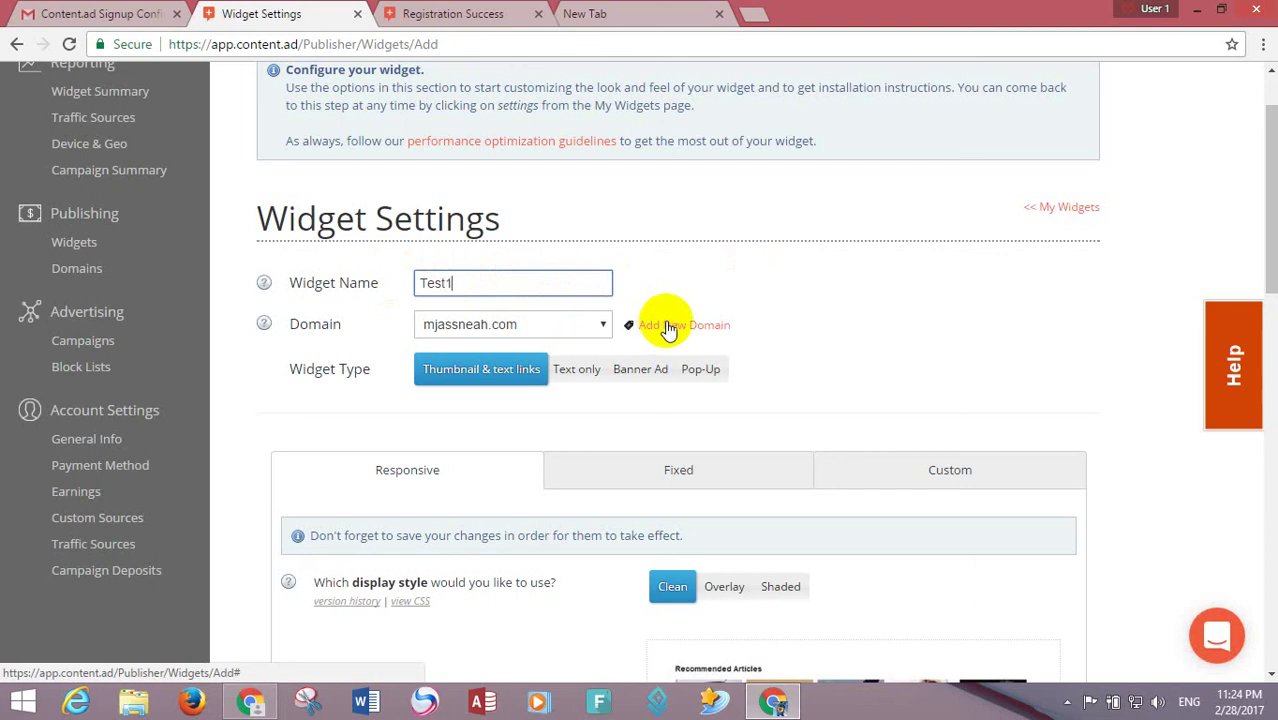
{"action": "left_click_drag", "start_coordinate": [1258, 251], "coordinate": [1258, 26]}
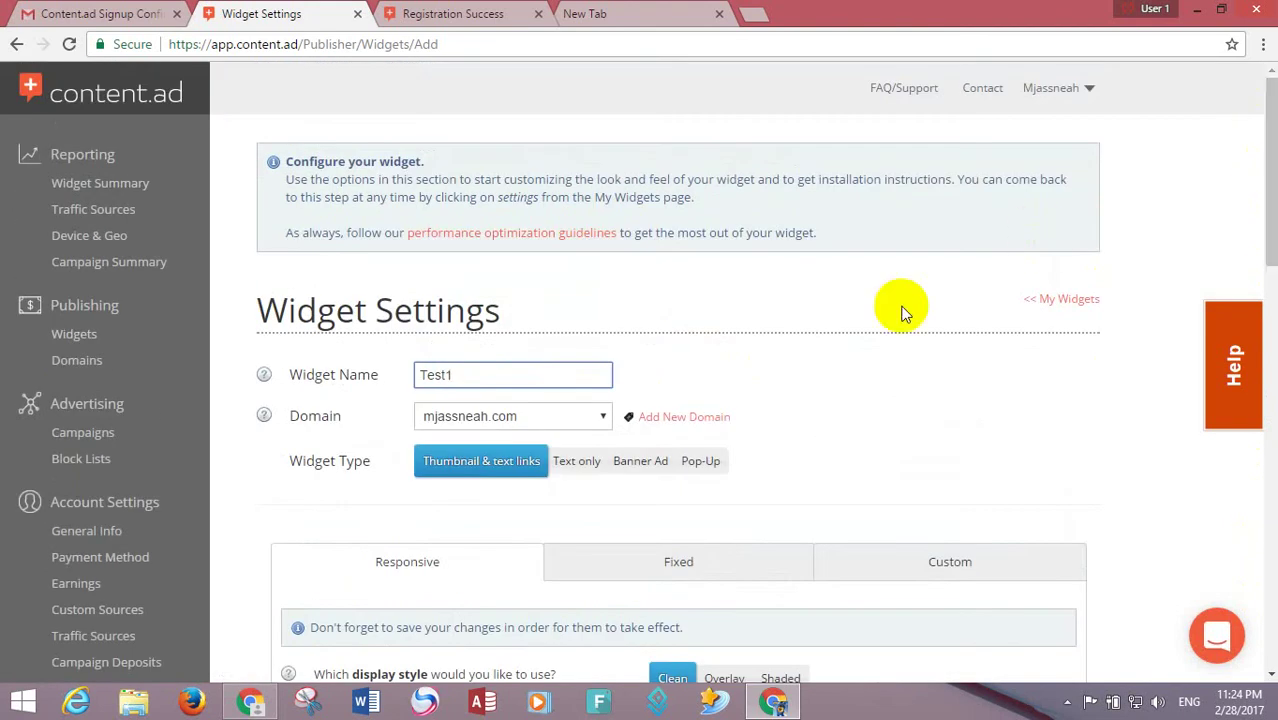
{"action": "left_click", "coordinate": [583, 465]}
{"action": "left_click", "coordinate": [638, 465]}
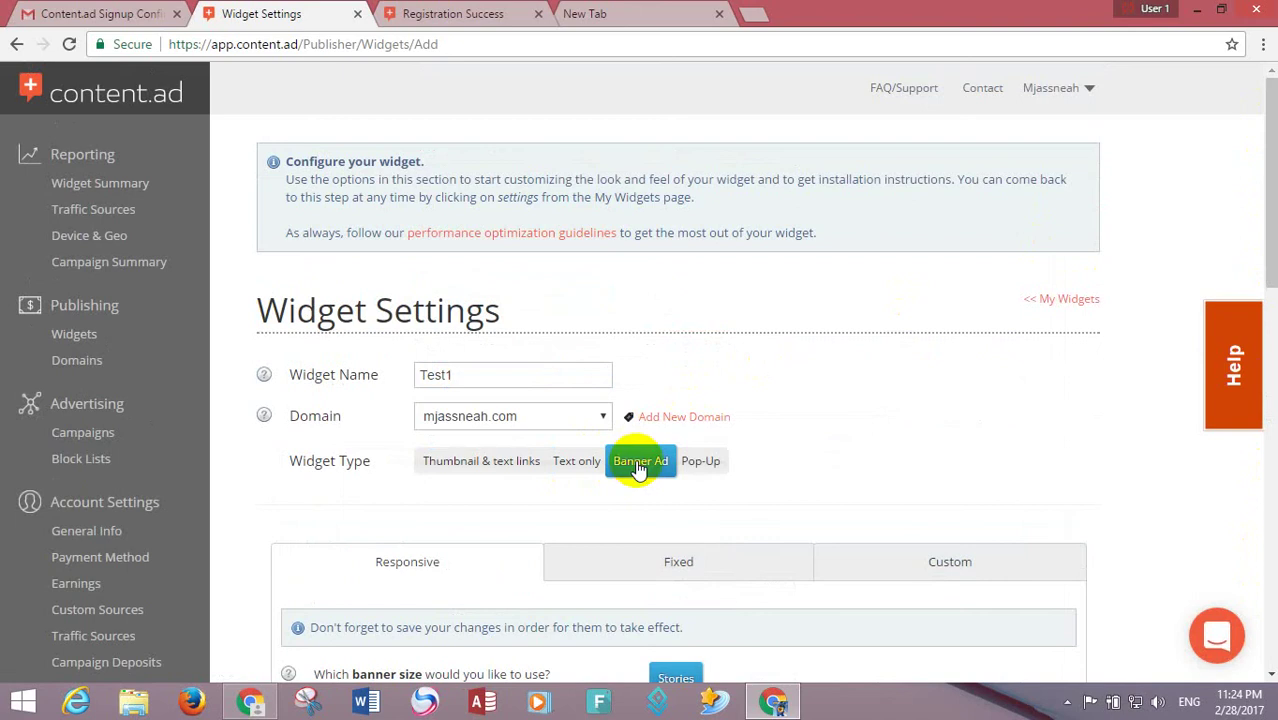
{"action": "left_click_drag", "start_coordinate": [1258, 251], "coordinate": [1258, 346]}
{"action": "left_click", "coordinate": [694, 191]}
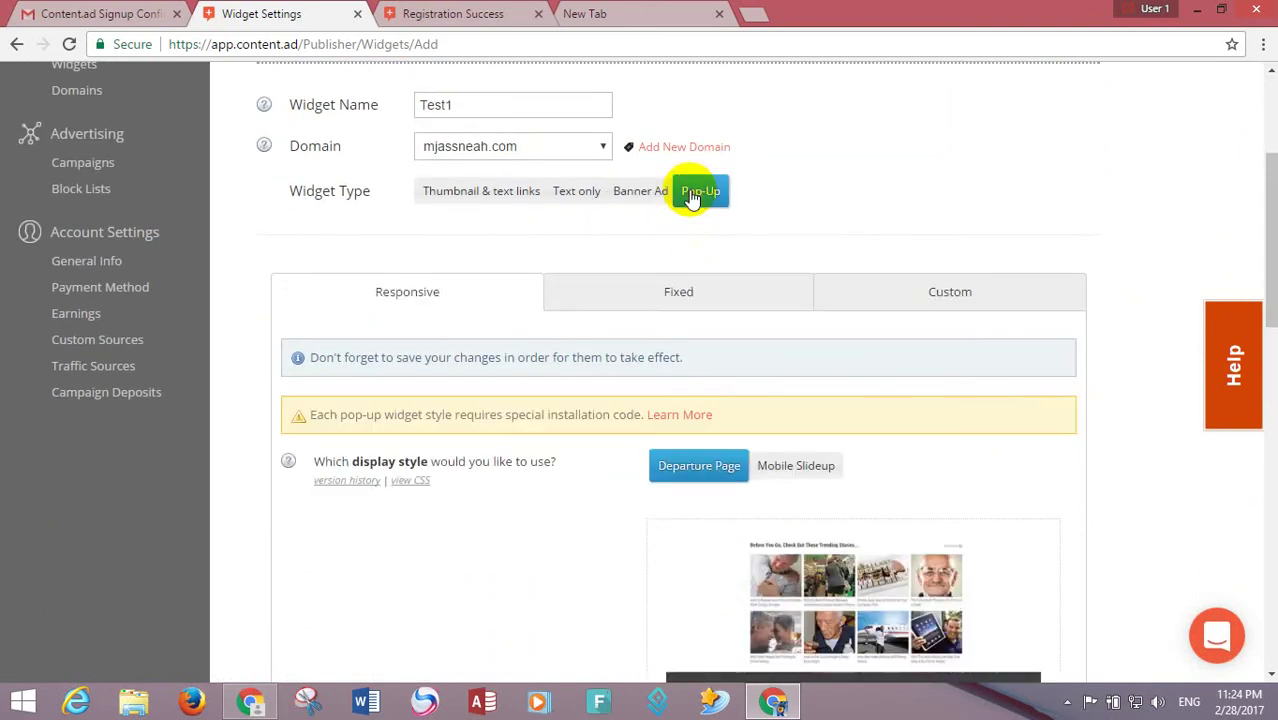
{"action": "left_click", "coordinate": [641, 194]}
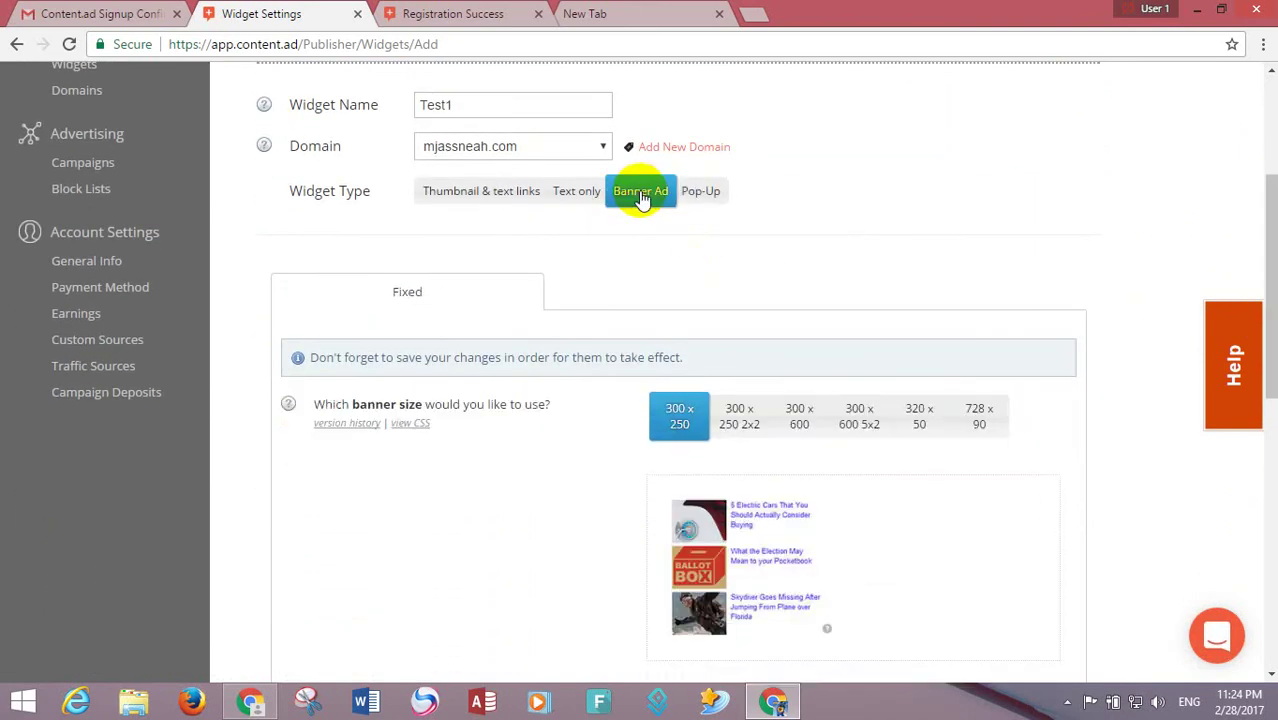
- Compare the available banner sizes and settle on 300 x 600 5x2
{"action": "left_click", "coordinate": [735, 417]}
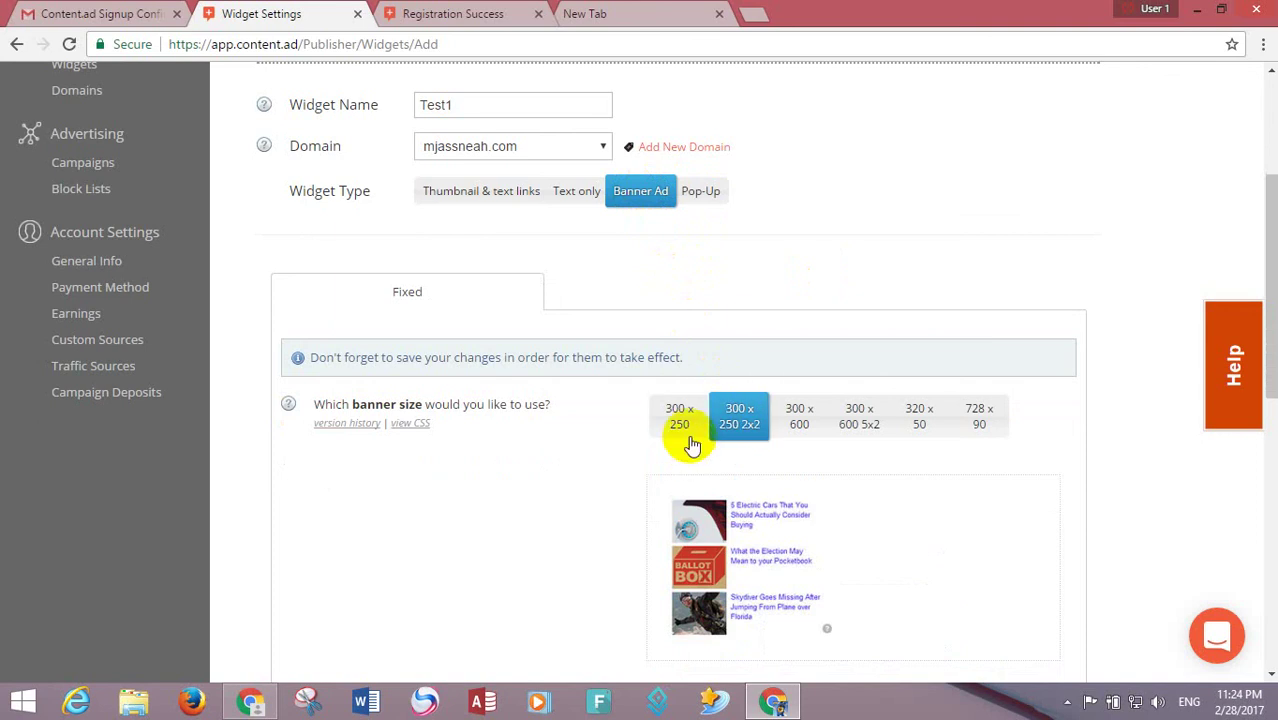
{"action": "left_click", "coordinate": [790, 425]}
{"action": "left_click", "coordinate": [857, 418]}
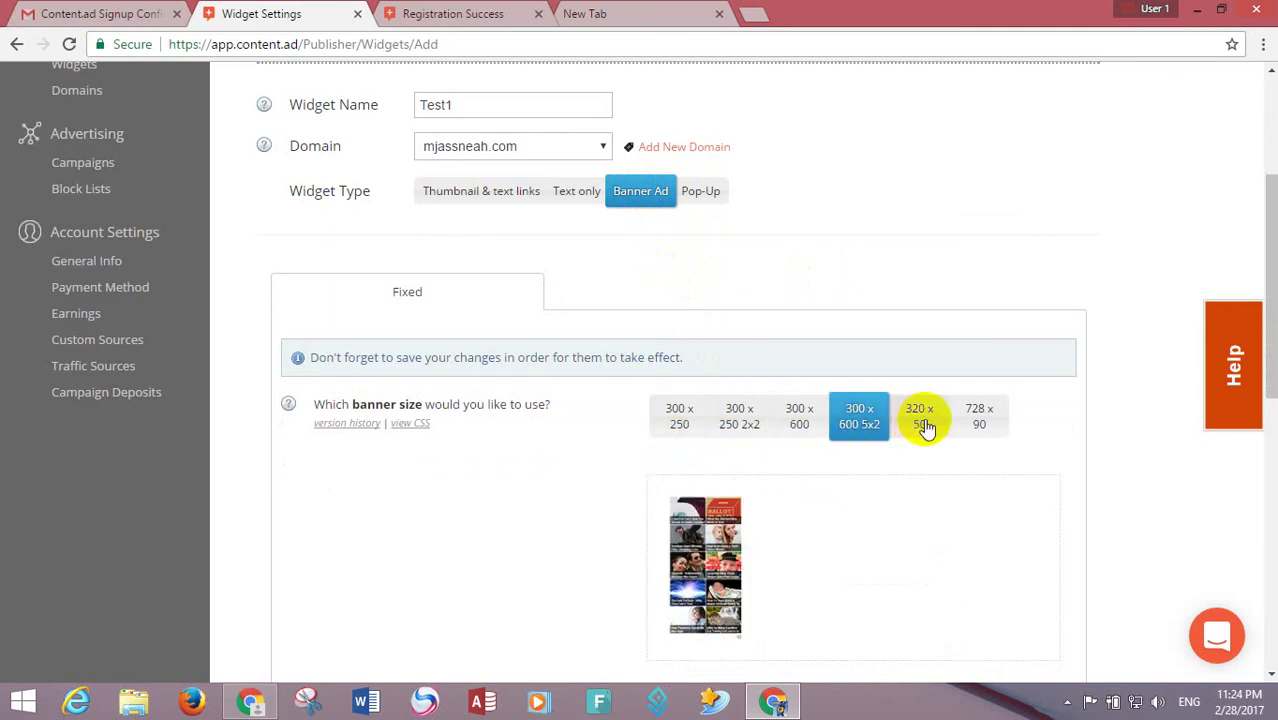
{"action": "left_click", "coordinate": [925, 425]}
{"action": "left_click", "coordinate": [975, 420]}
{"action": "left_click", "coordinate": [915, 425]}
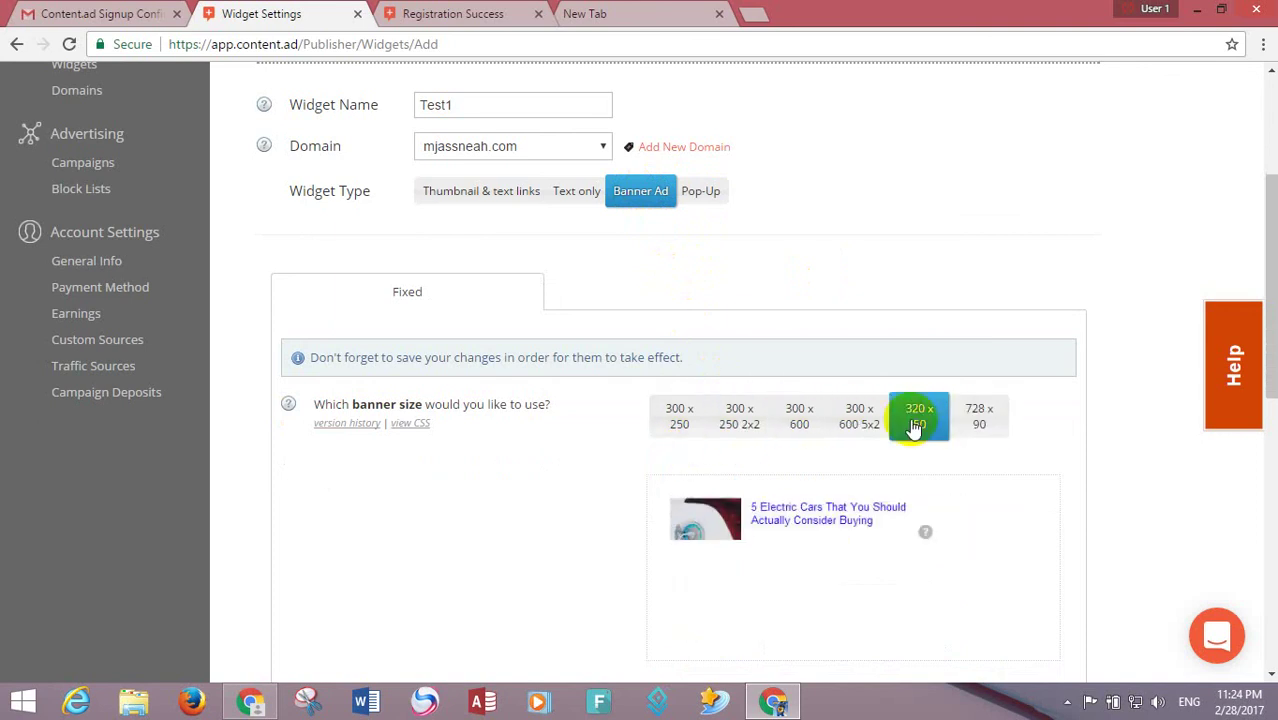
{"action": "left_click", "coordinate": [855, 420]}
{"action": "left_click", "coordinate": [790, 425]}
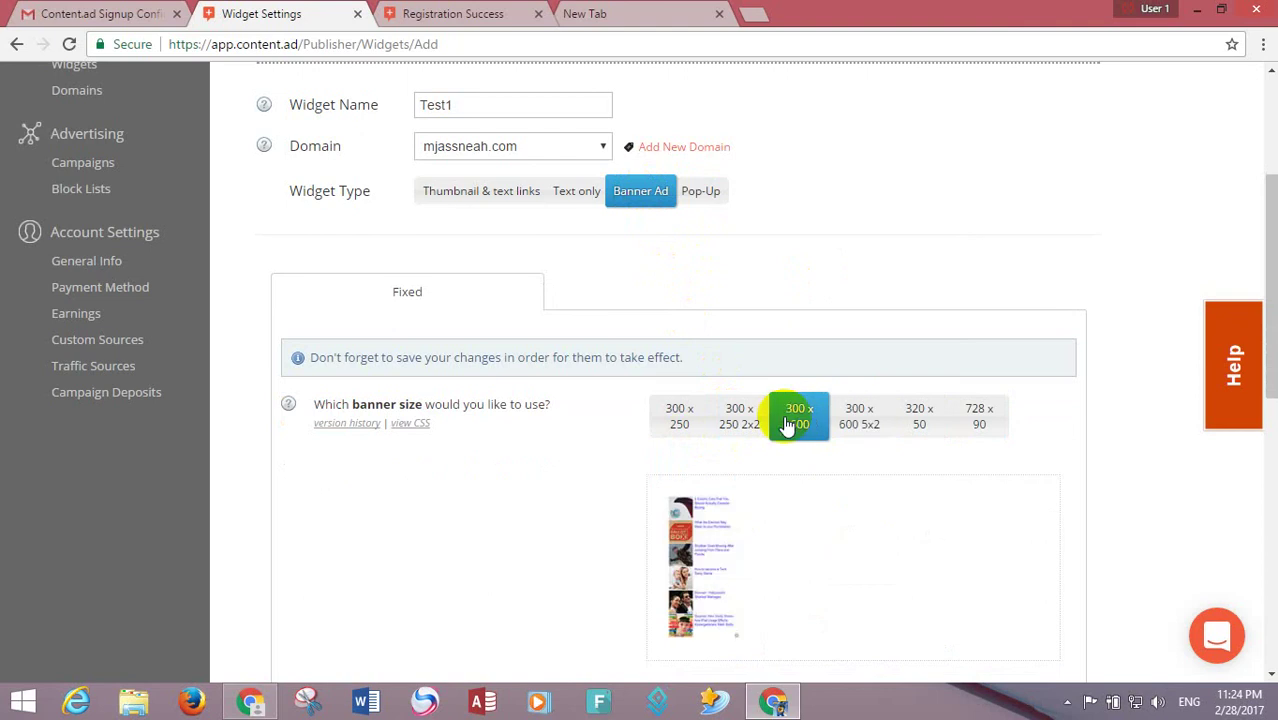
{"action": "left_click", "coordinate": [742, 416]}
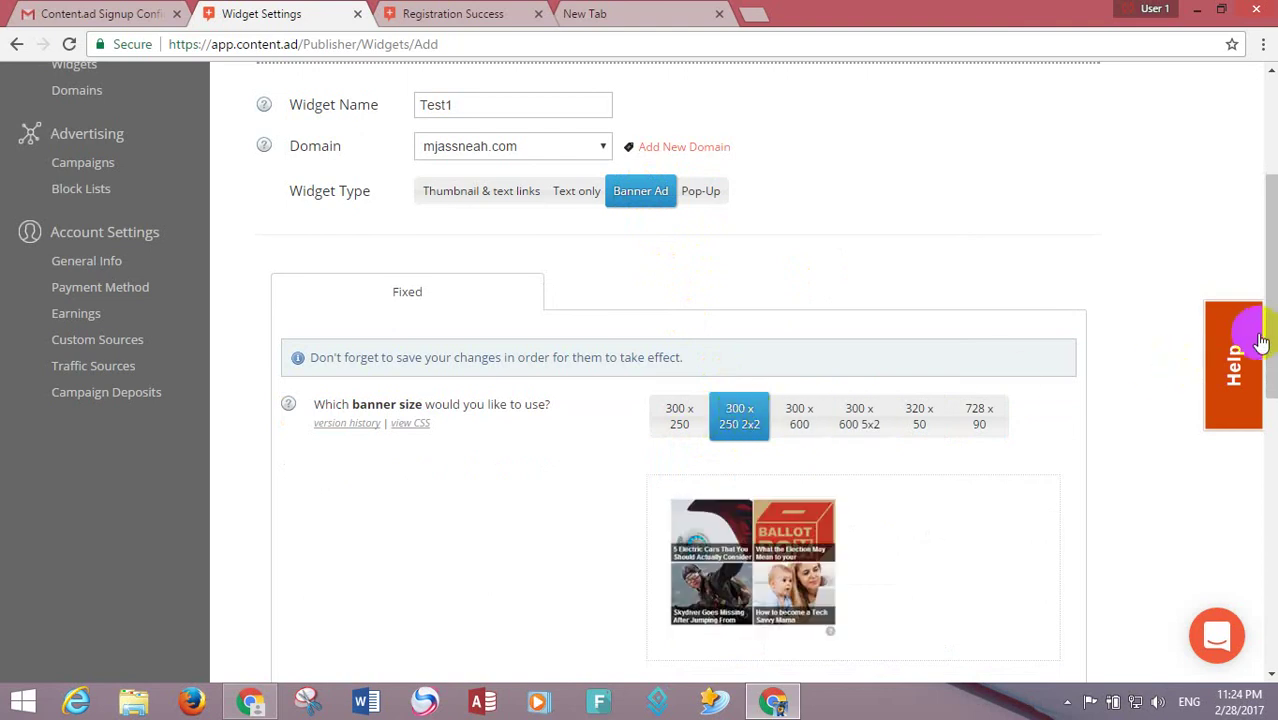
{"action": "left_click_drag", "start_coordinate": [1270, 342], "coordinate": [1255, 308]}
{"action": "left_click", "coordinate": [799, 496]}
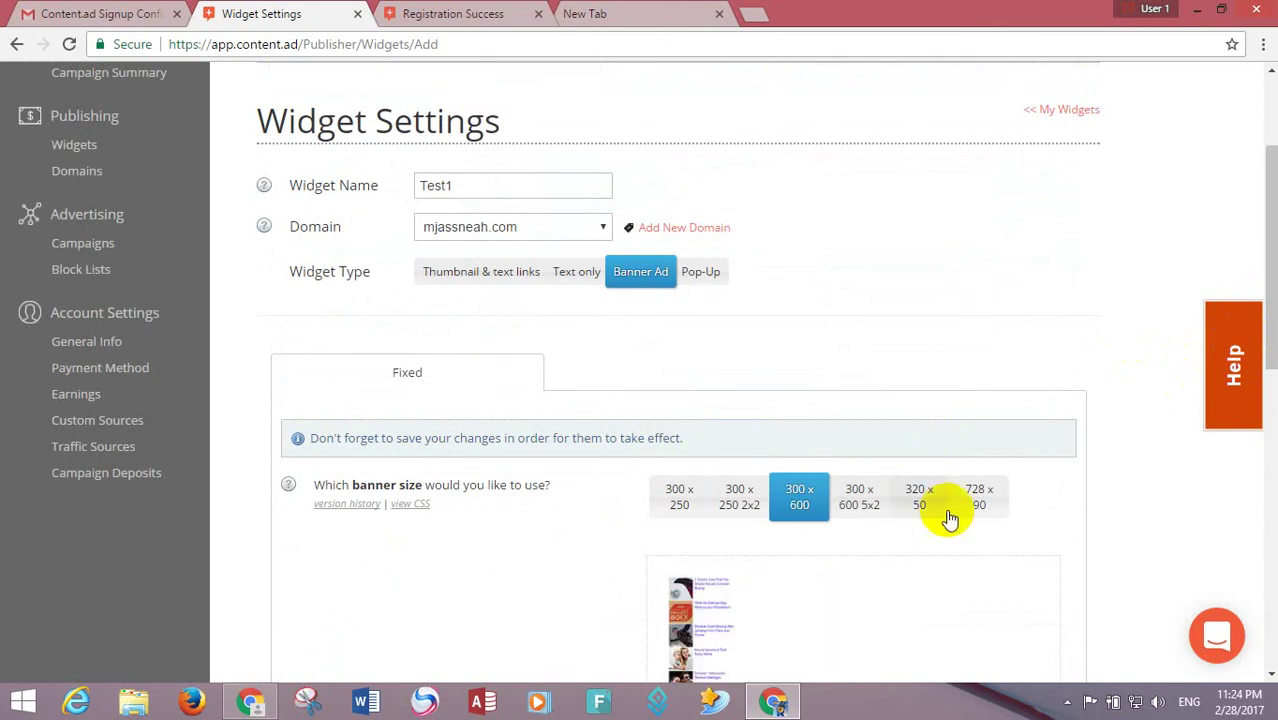
{"action": "left_click", "coordinate": [858, 496]}
- Save the Test1 banner widget with Save & Continue
{"action": "left_click_drag", "start_coordinate": [1272, 296], "coordinate": [1268, 590]}
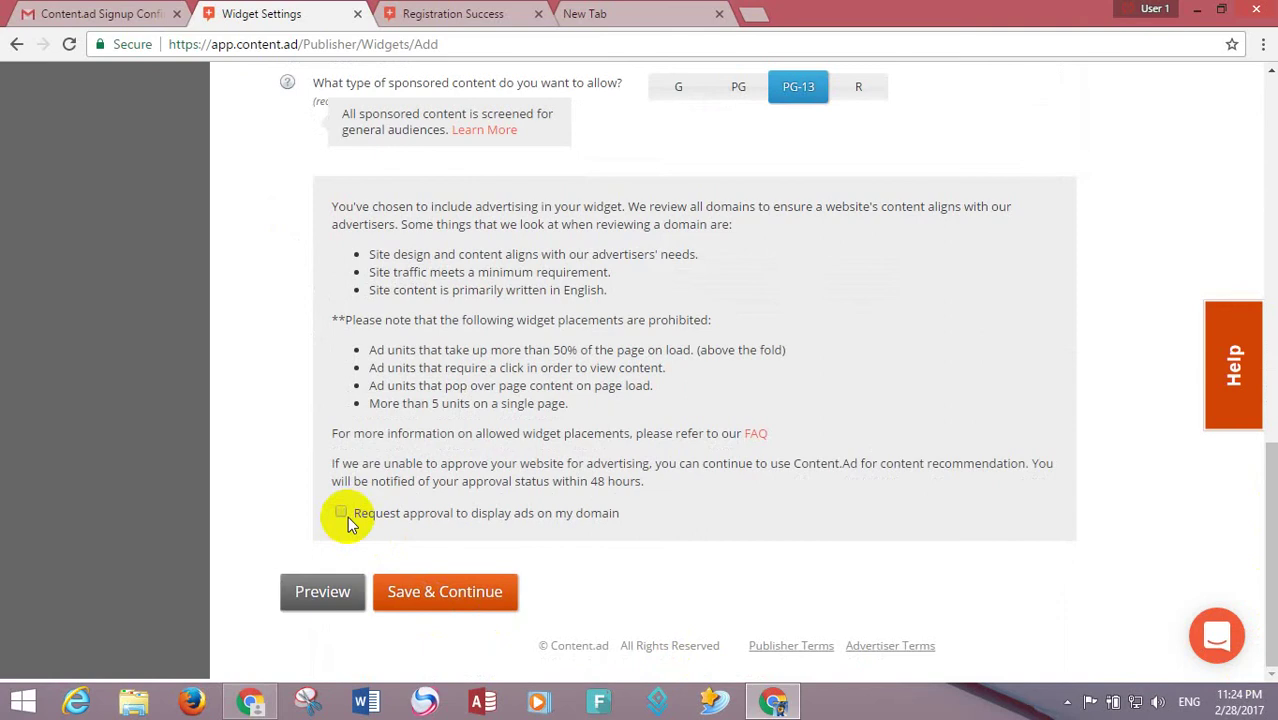
{"action": "left_click_drag", "start_coordinate": [1268, 553], "coordinate": [1246, 622]}
{"action": "left_click", "coordinate": [417, 594]}
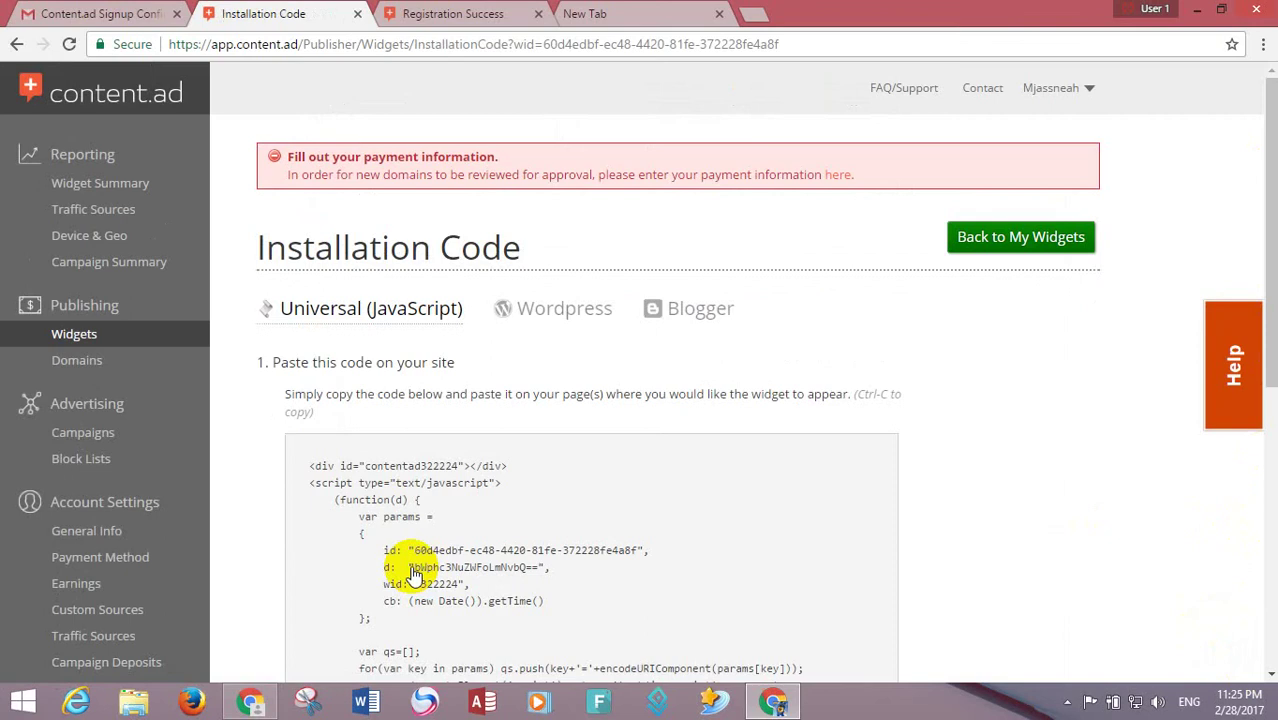
- Copy the Test1 widget's installation code
{"action": "left_click", "coordinate": [420, 495]}
{"action": "right_click", "coordinate": [437, 502]}
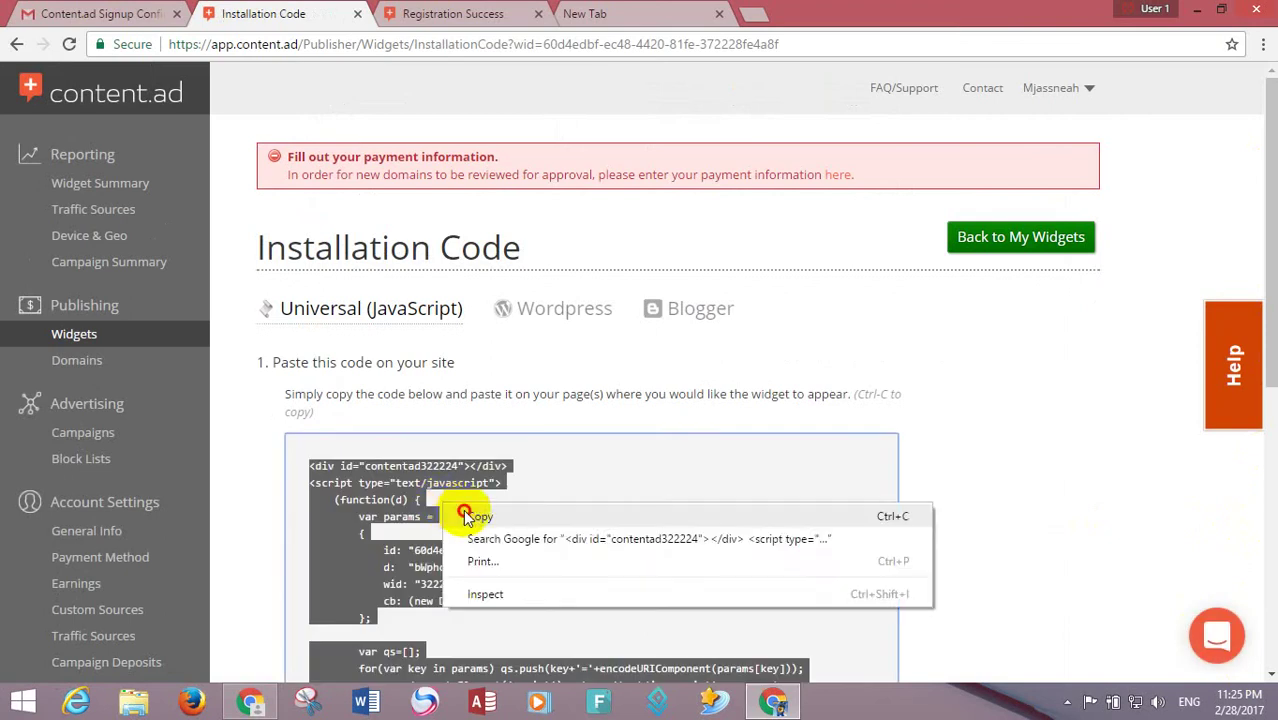
{"action": "left_click", "coordinate": [450, 513]}
{"action": "left_click", "coordinate": [266, 706]}
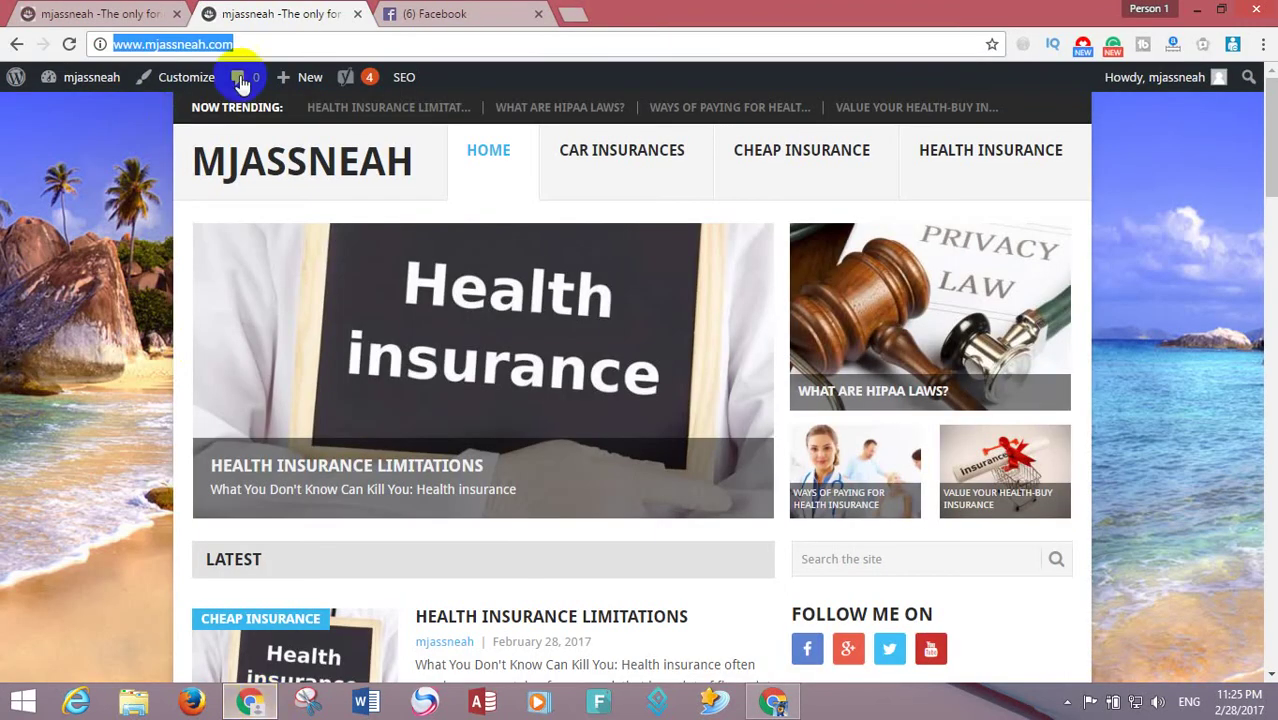
{"action": "left_click", "coordinate": [259, 45]}
{"action": "type", "text": "/wo"}
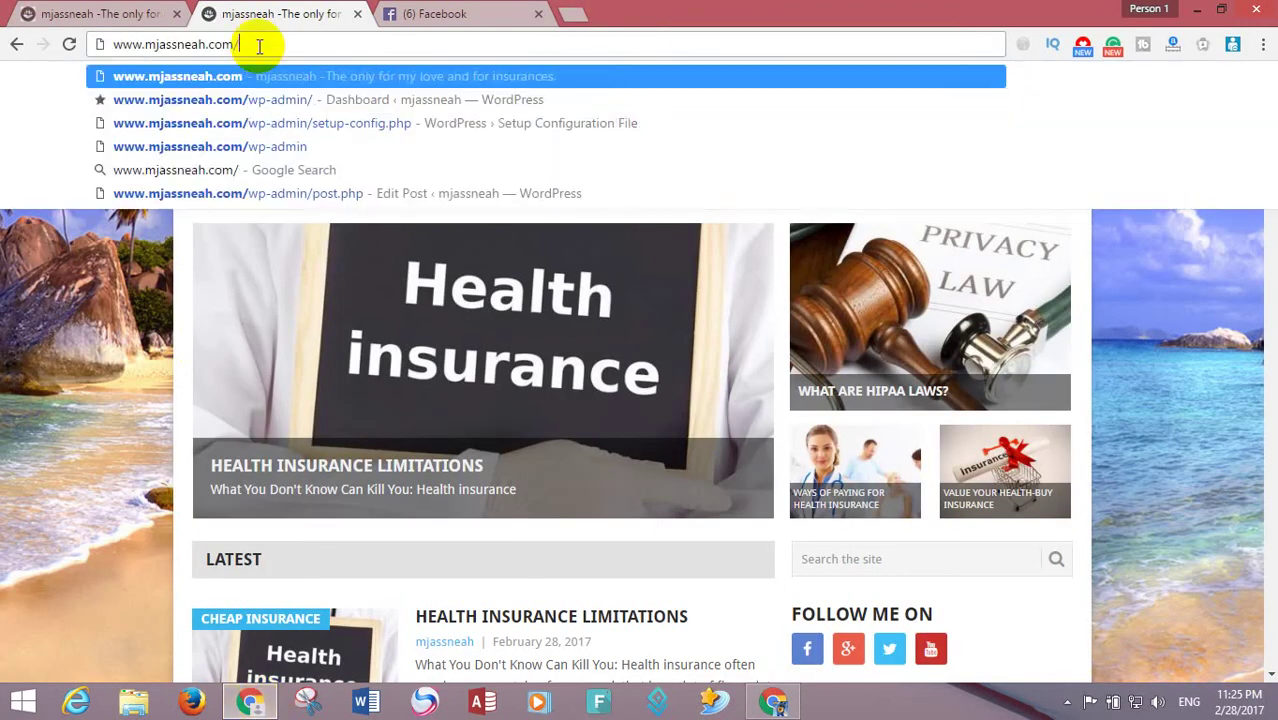
{"action": "key", "text": "BackSpace"}
{"action": "key", "text": "BackSpace"}
{"action": "type", "text": "wp"}
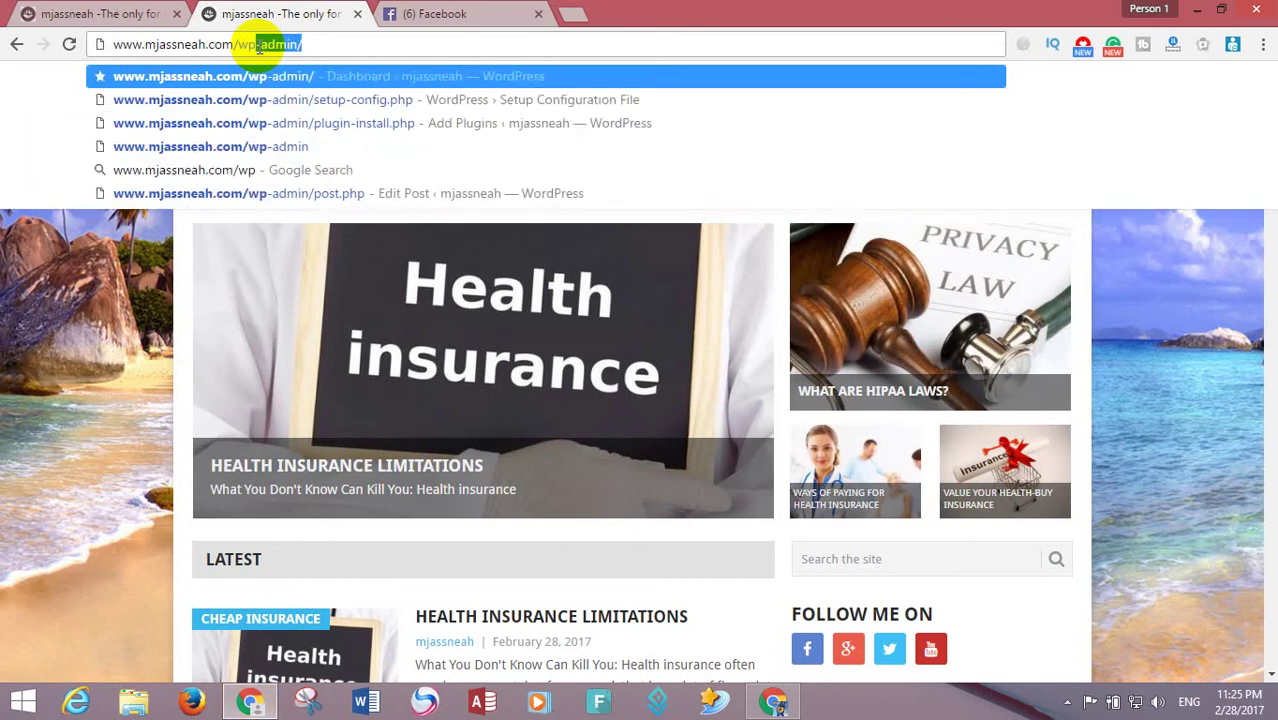
{"action": "key", "text": "Down"}
{"action": "key", "text": "Return"}
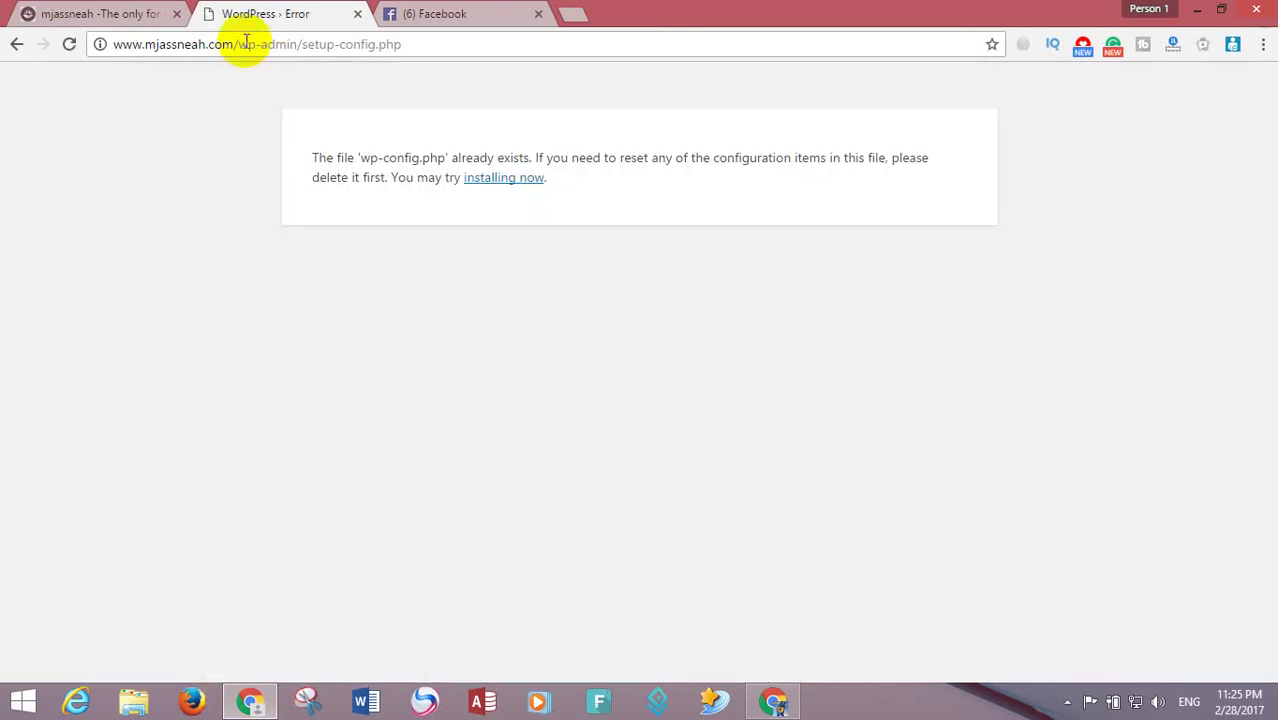
{"action": "left_click", "coordinate": [422, 44]}
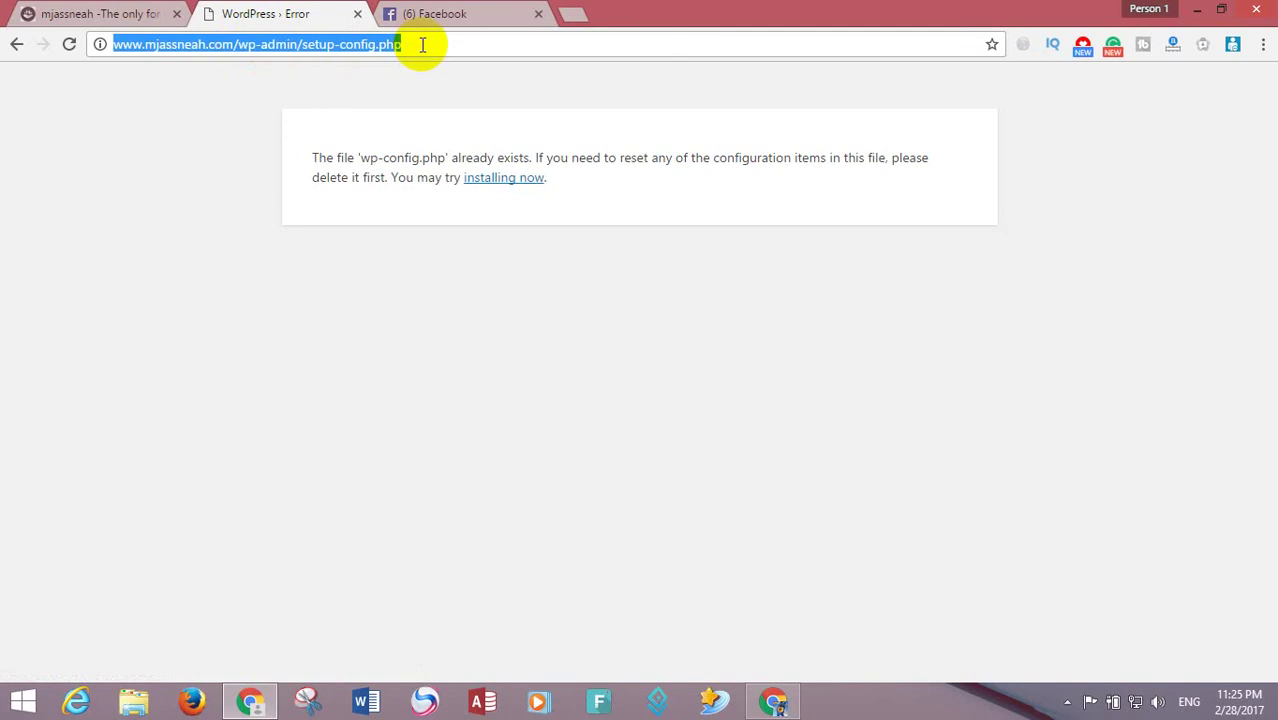
{"action": "left_click", "coordinate": [422, 44]}
{"action": "key", "text": "BackSpace"}
{"action": "key", "text": "BackSpace"}
{"action": "key", "text": "BackSpace"}
{"action": "key", "text": "BackSpace"}
{"action": "key", "text": "BackSpace"}
{"action": "key", "text": "BackSpace"}
{"action": "key", "text": "BackSpace"}
{"action": "key", "text": "BackSpace"}
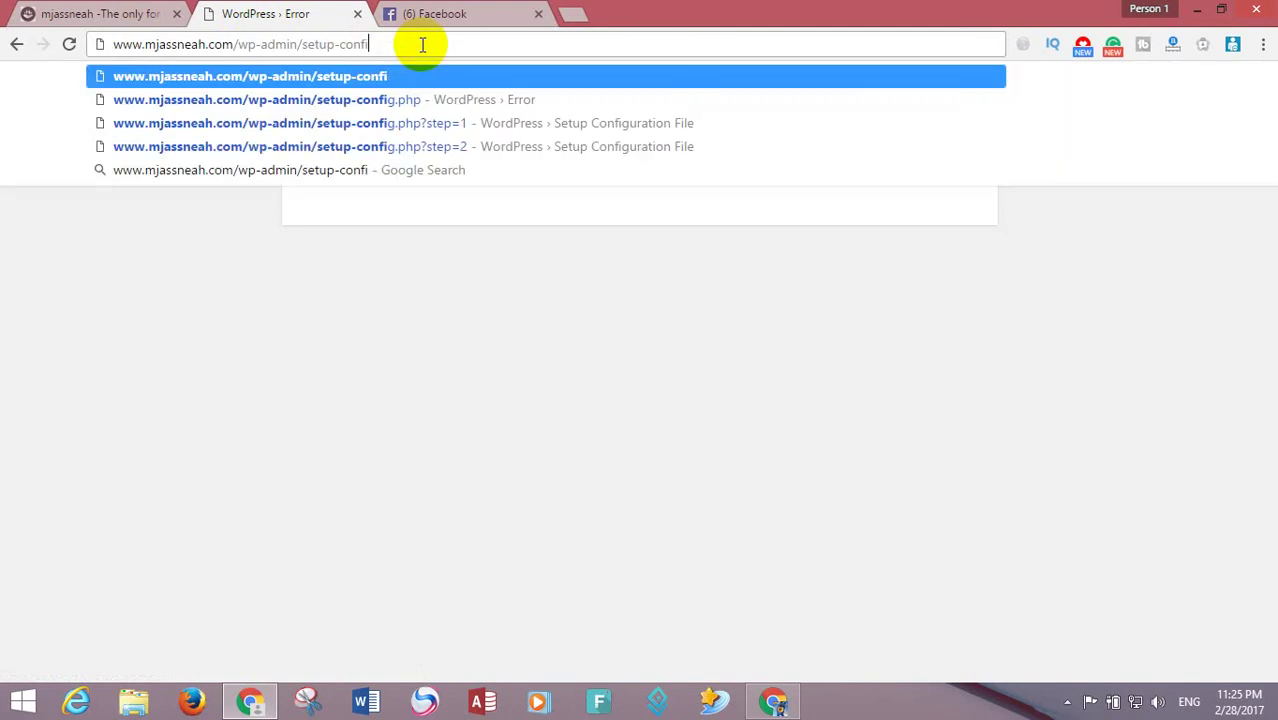
{"action": "key", "text": "BackSpace"}
{"action": "key", "text": "BackSpace"}
{"action": "key", "text": "BackSpace"}
{"action": "key", "text": "BackSpace"}
{"action": "key", "text": "BackSpace"}
{"action": "key", "text": "BackSpace"}
{"action": "key", "text": "BackSpace"}
{"action": "key", "text": "BackSpace"}
{"action": "key", "text": "BackSpace"}
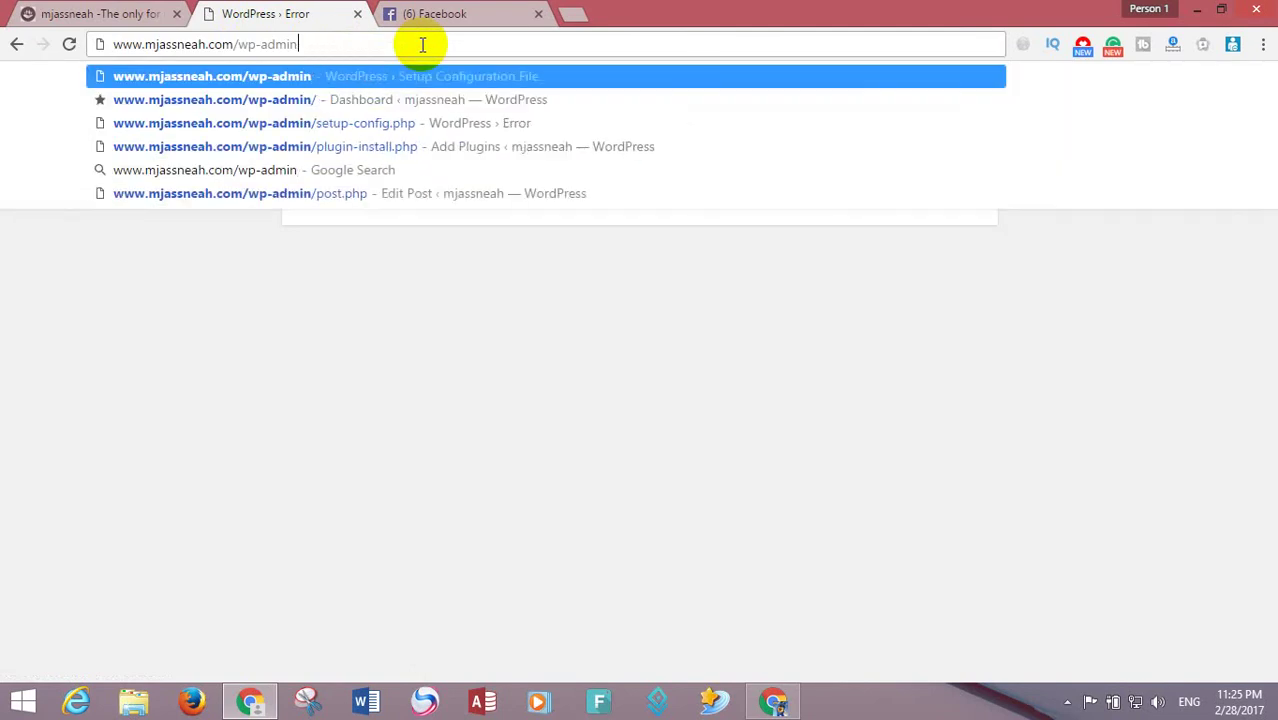
{"action": "key", "text": "Return"}
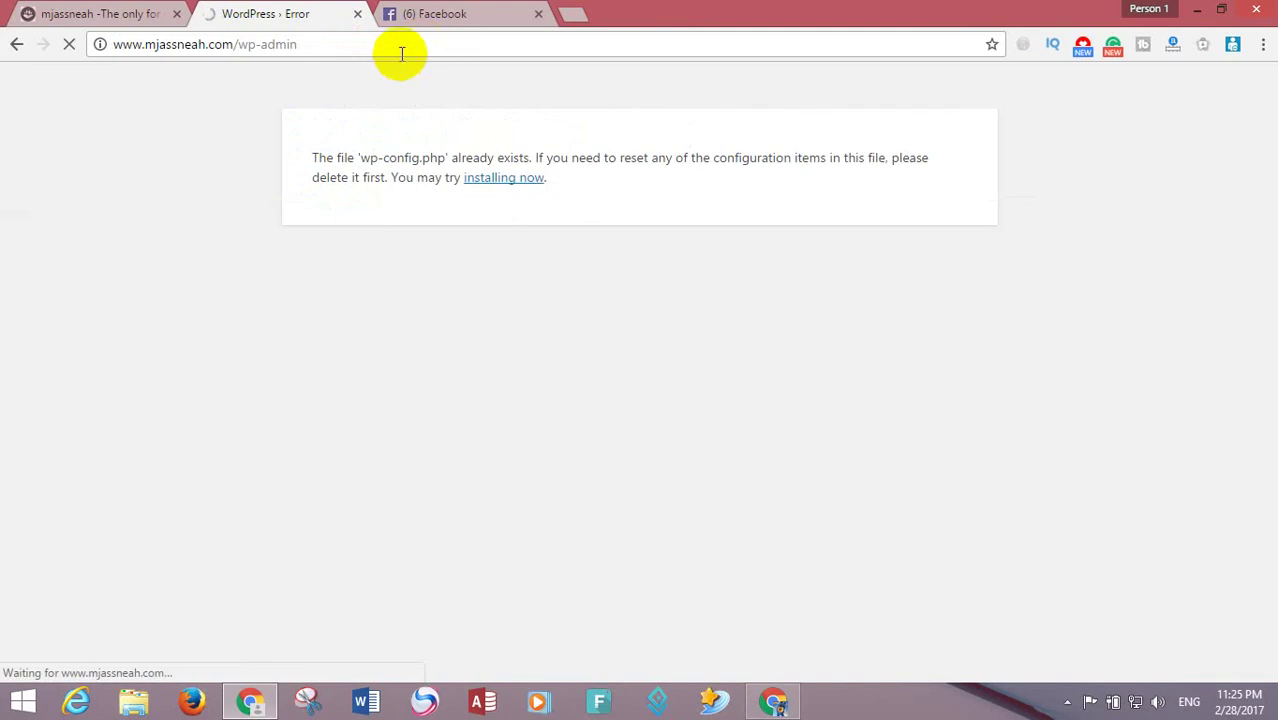
{"action": "left_click", "coordinate": [440, 16]}
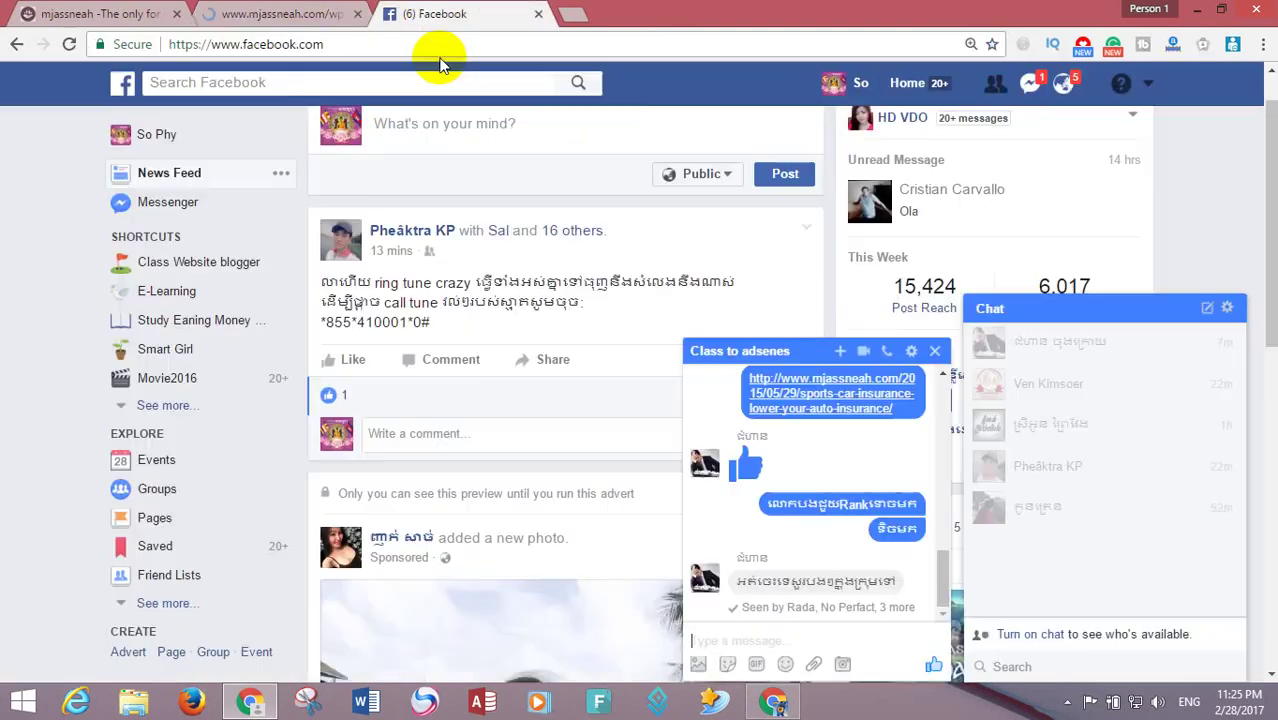
- Check the YouFaceAds Messenger conversation, close both chat windows, and return to the WordPress Dashboard
{"action": "left_click", "coordinate": [1030, 83]}
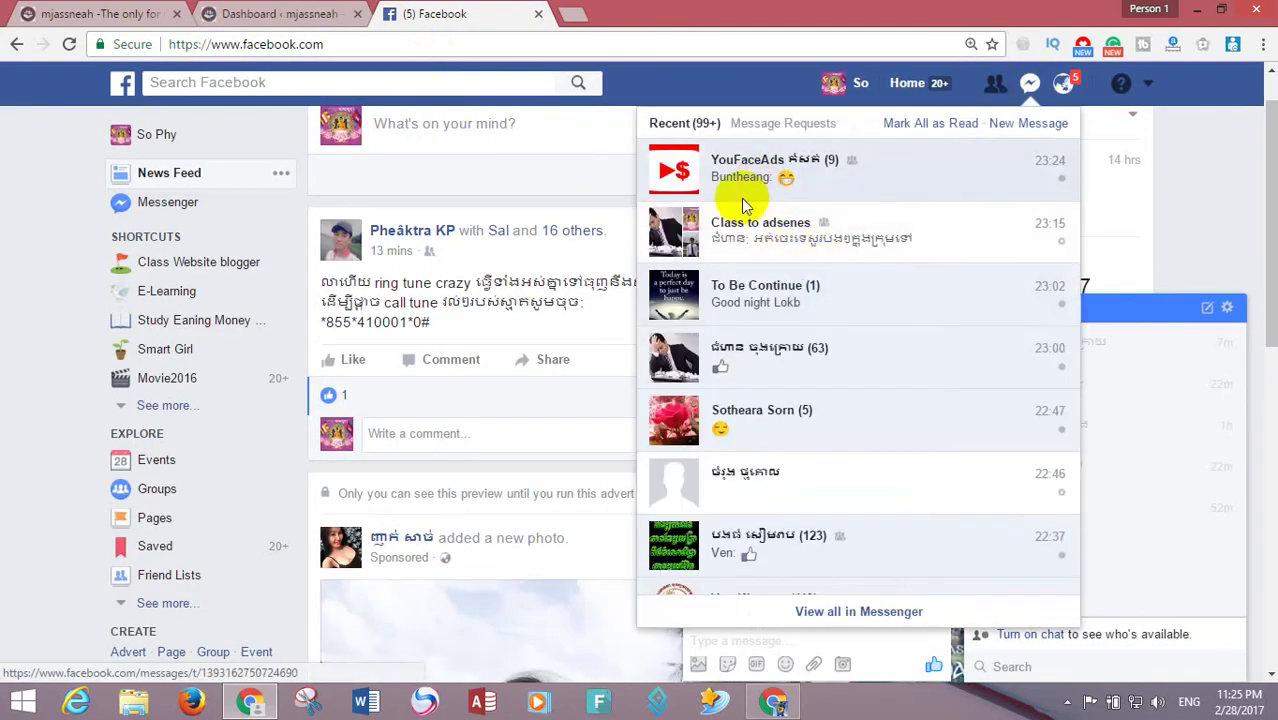
{"action": "left_click", "coordinate": [743, 200]}
{"action": "left_click", "coordinate": [940, 376]}
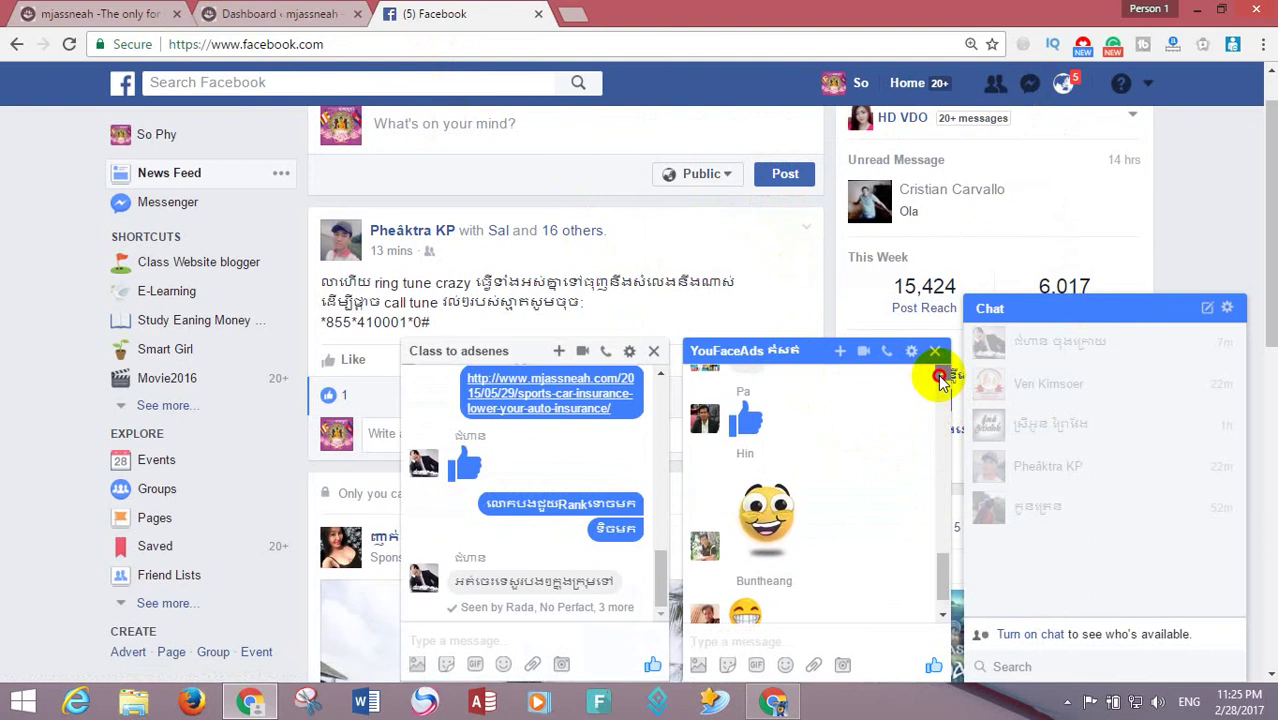
{"action": "left_click", "coordinate": [940, 376]}
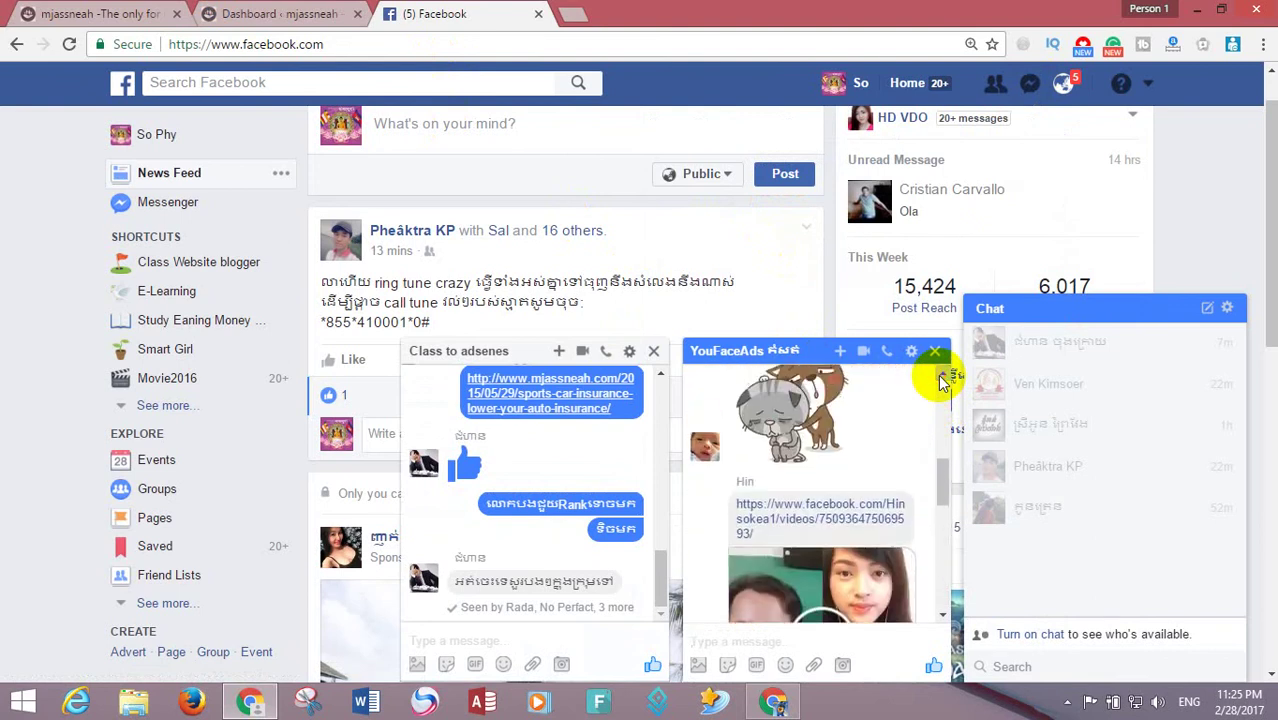
{"action": "left_click", "coordinate": [940, 378]}
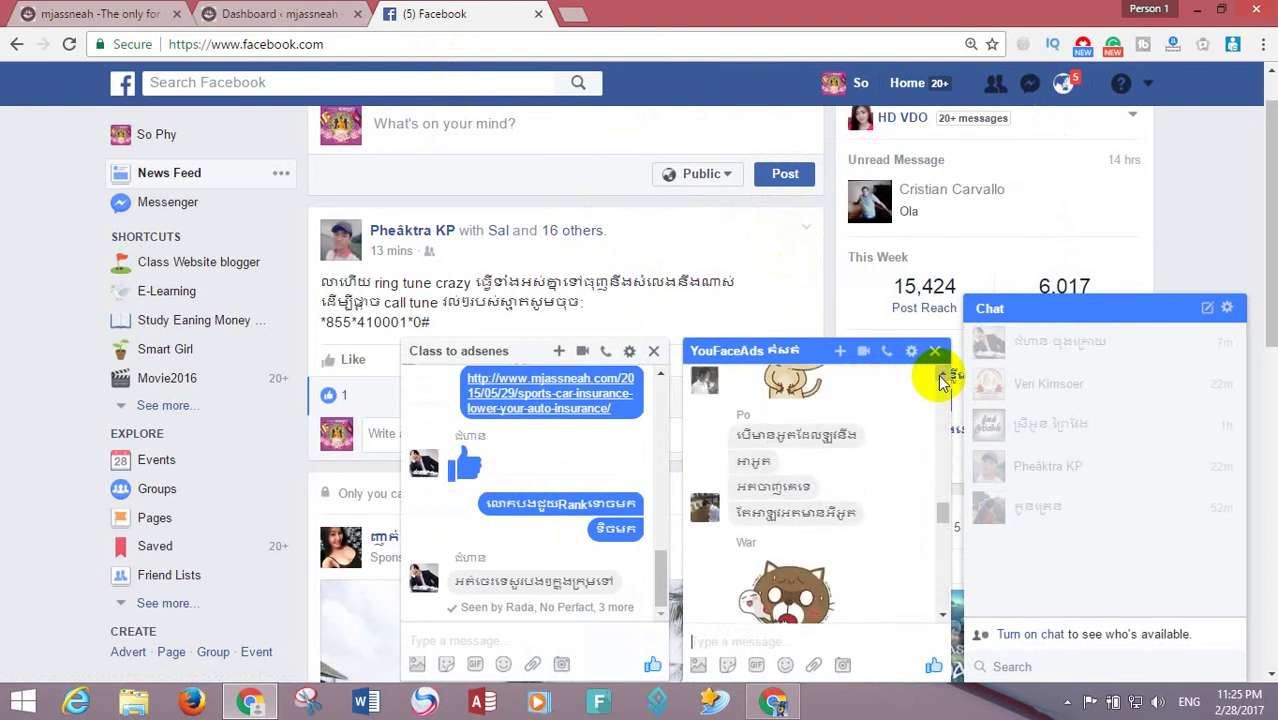
{"action": "left_click_drag", "start_coordinate": [938, 520], "coordinate": [938, 614]}
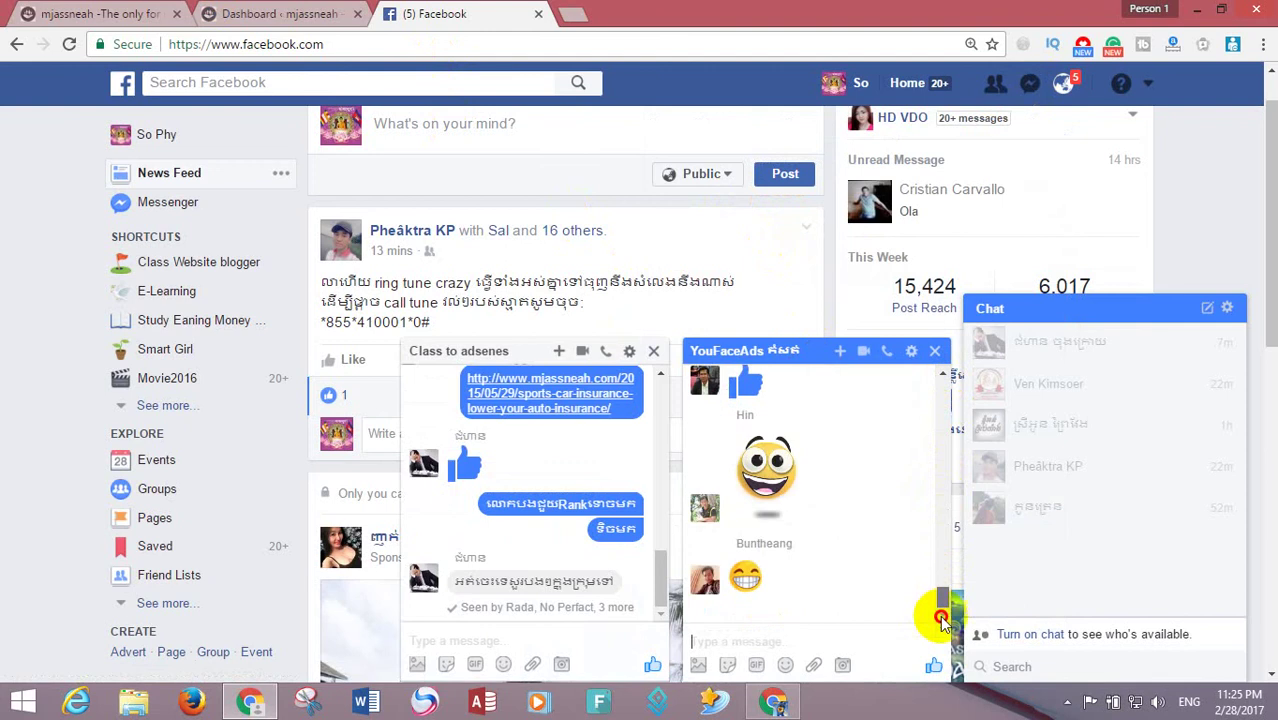
{"action": "left_click", "coordinate": [654, 351]}
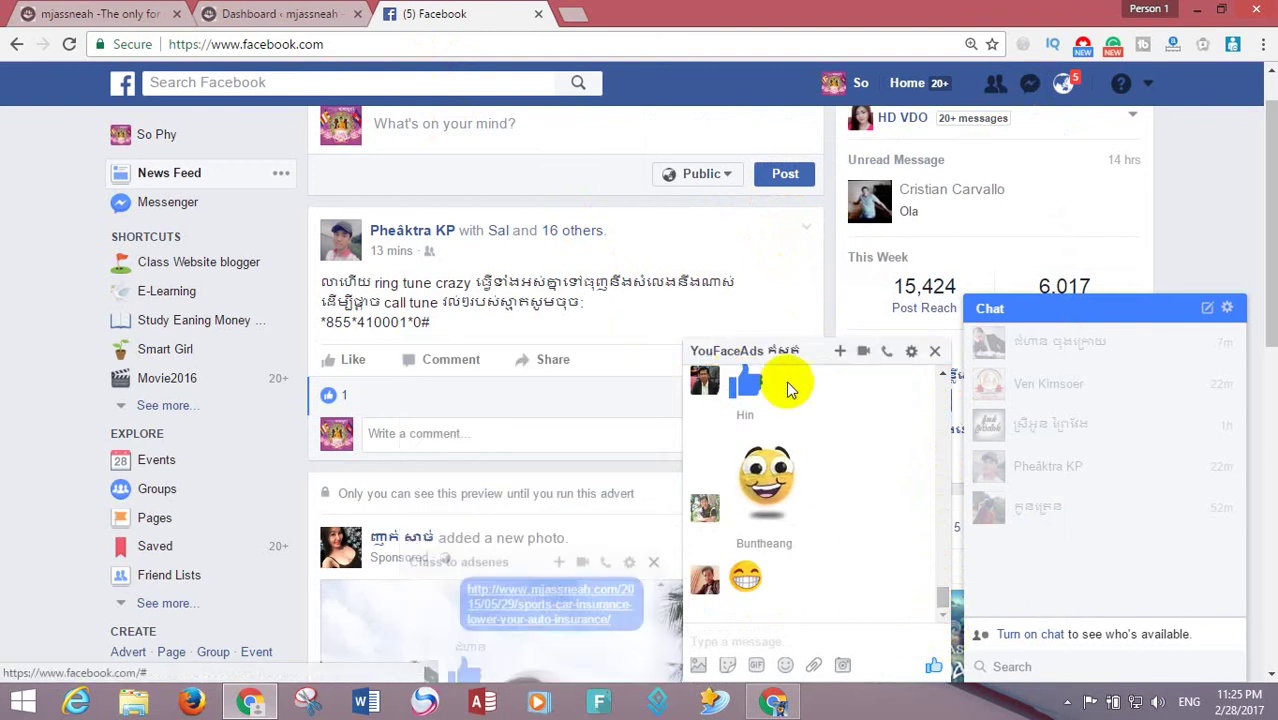
{"action": "left_click", "coordinate": [930, 352]}
{"action": "left_click", "coordinate": [290, 14]}
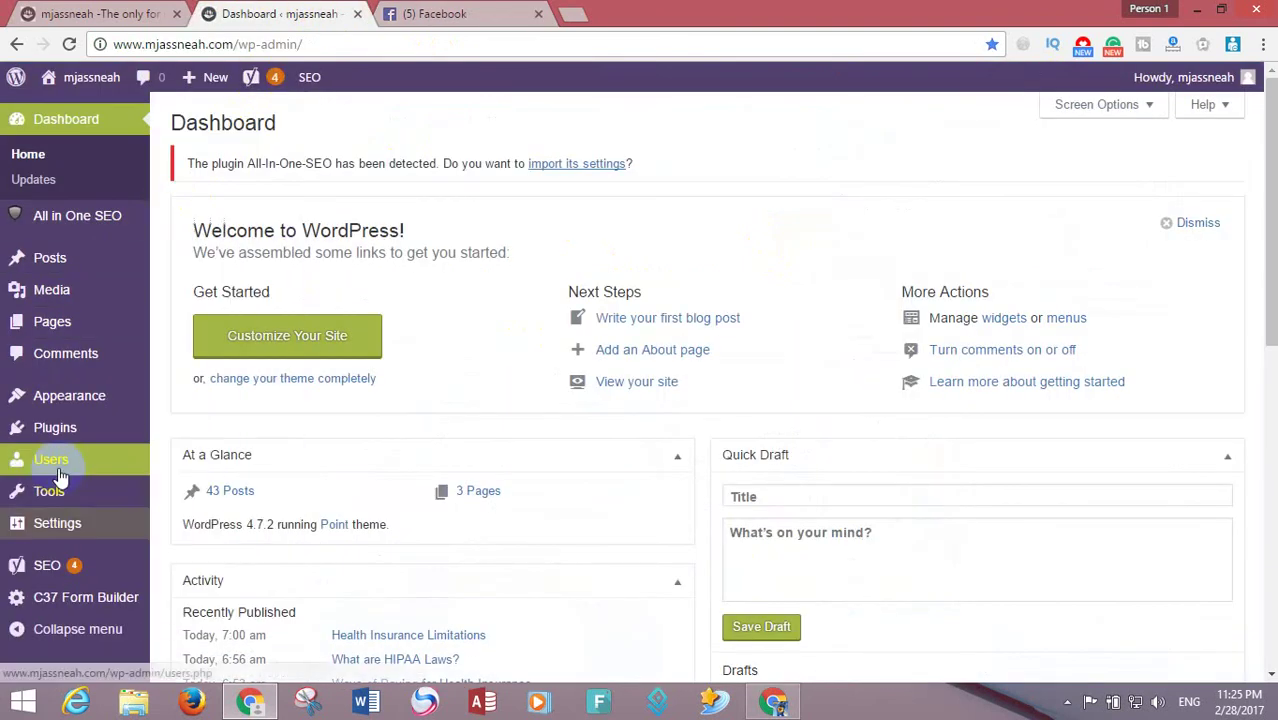
- Go to Appearance > Widgets and add a Text widget to the Sidebar
{"action": "mouse_move", "coordinate": [60, 475]}
{"action": "mouse_move", "coordinate": [60, 445]}
{"action": "mouse_move", "coordinate": [65, 390]}
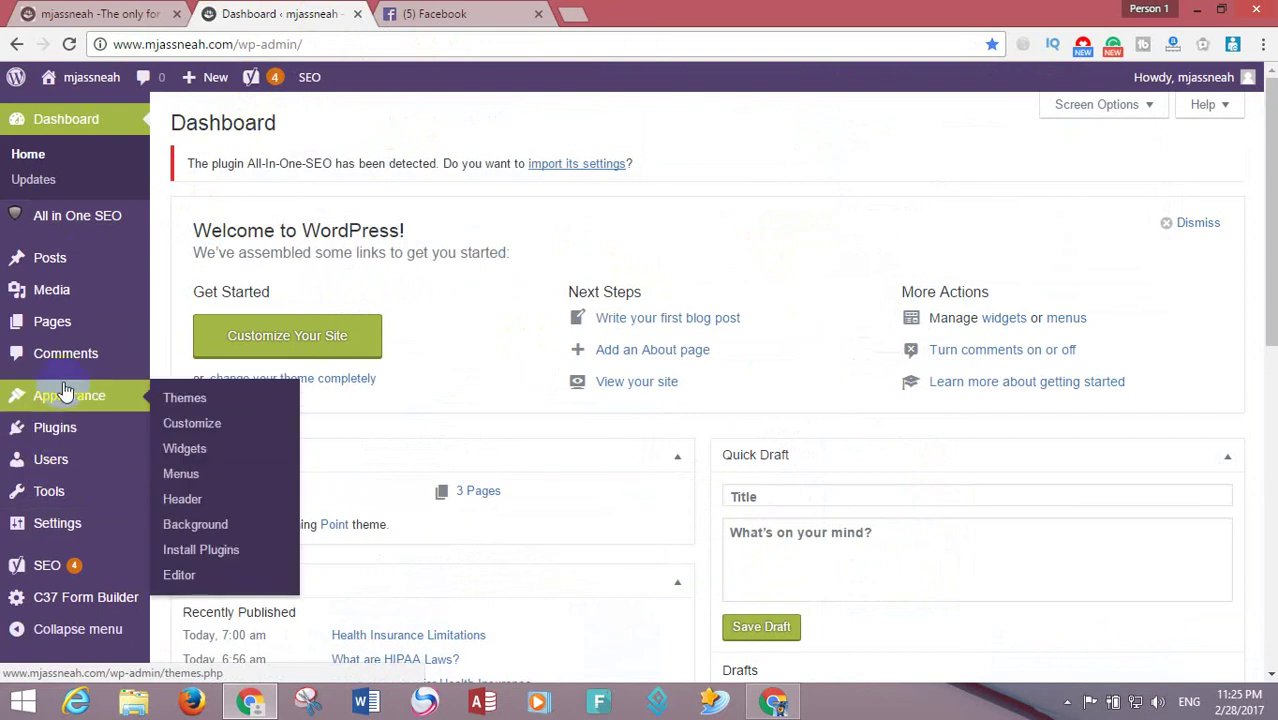
{"action": "left_click", "coordinate": [191, 449]}
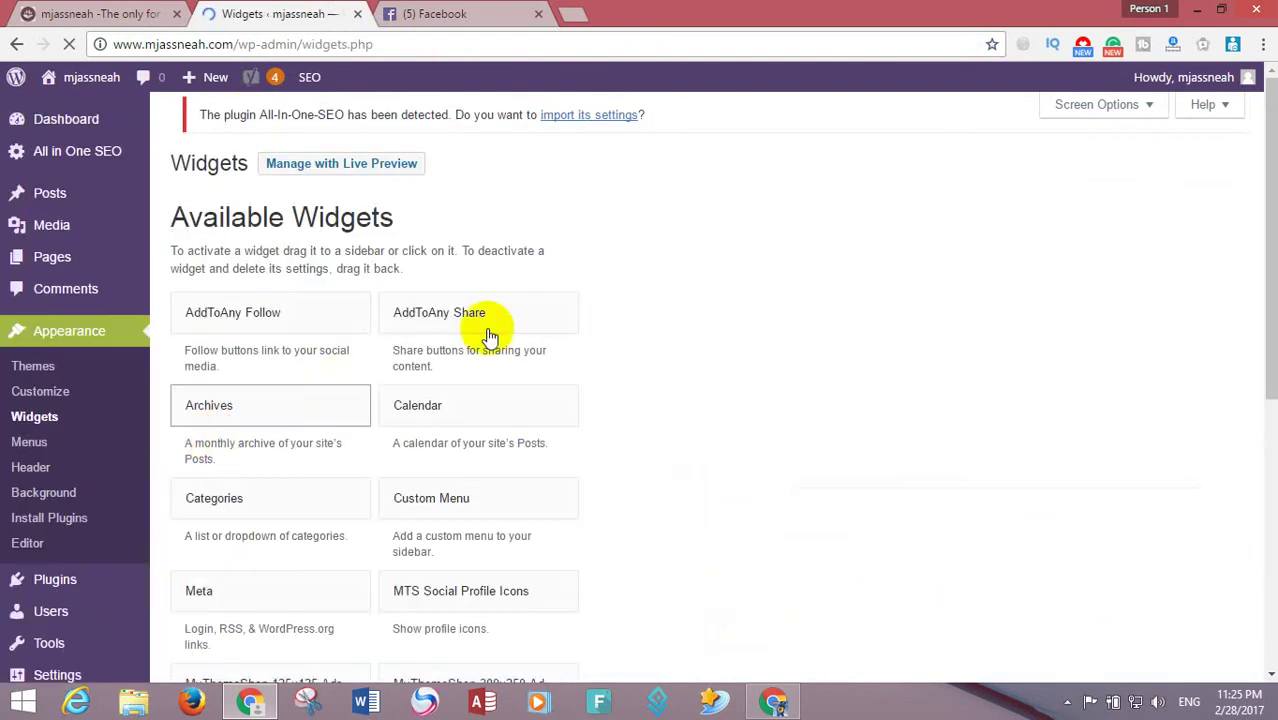
{"action": "left_click_drag", "start_coordinate": [1262, 286], "coordinate": [1258, 580]}
{"action": "left_click", "coordinate": [402, 316]}
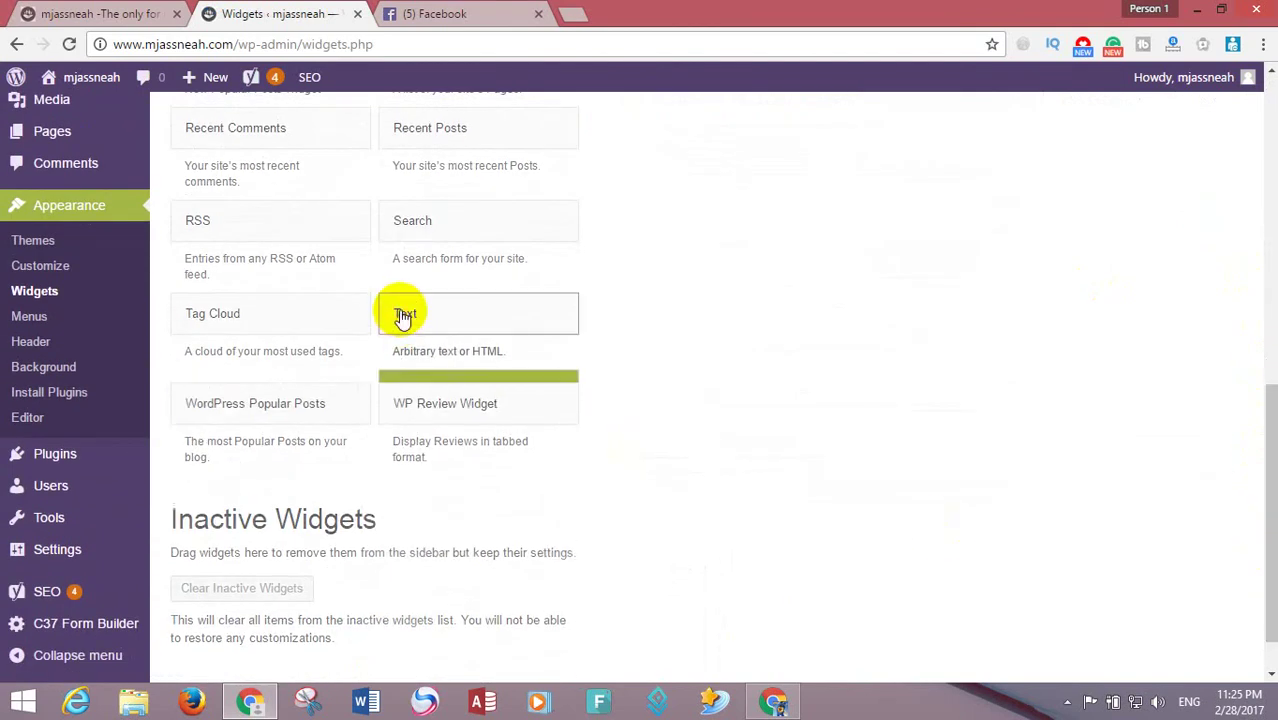
{"action": "left_click", "coordinate": [505, 440]}
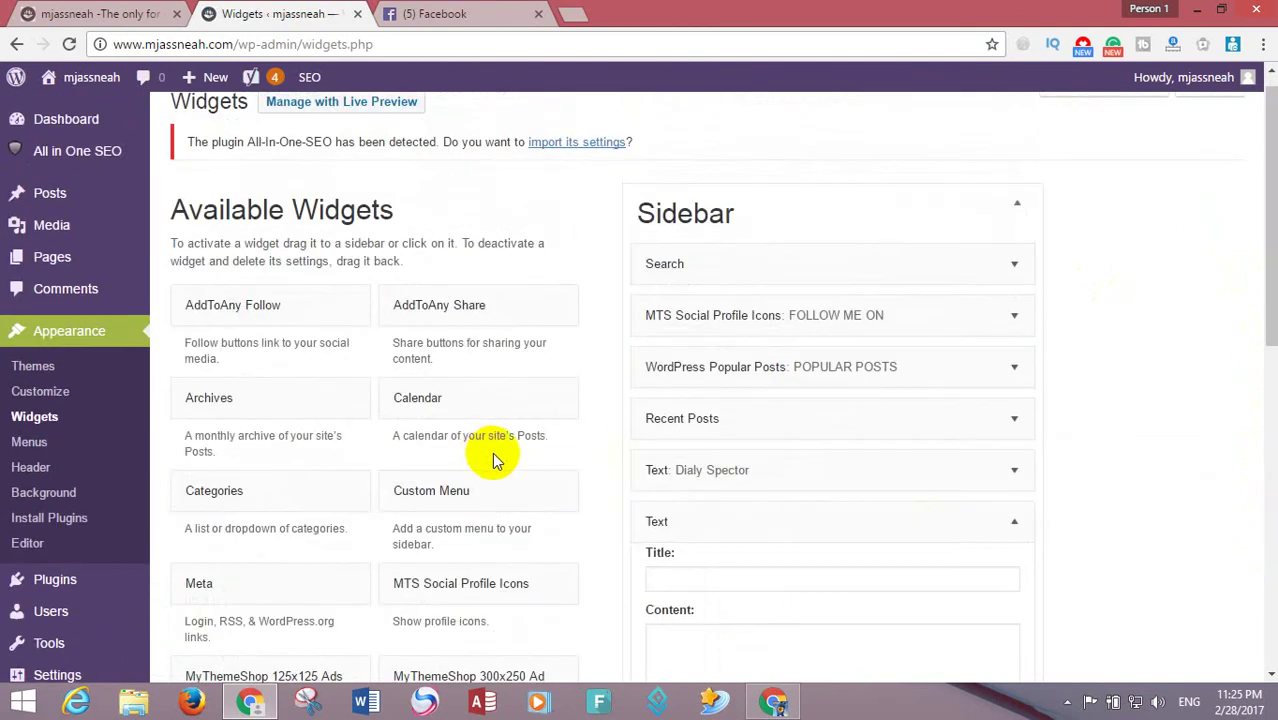
- Paste the Content.ad banner code into the Text widget, save it, and drag it below Search
{"action": "left_click_drag", "start_coordinate": [1264, 300], "coordinate": [1256, 380]}
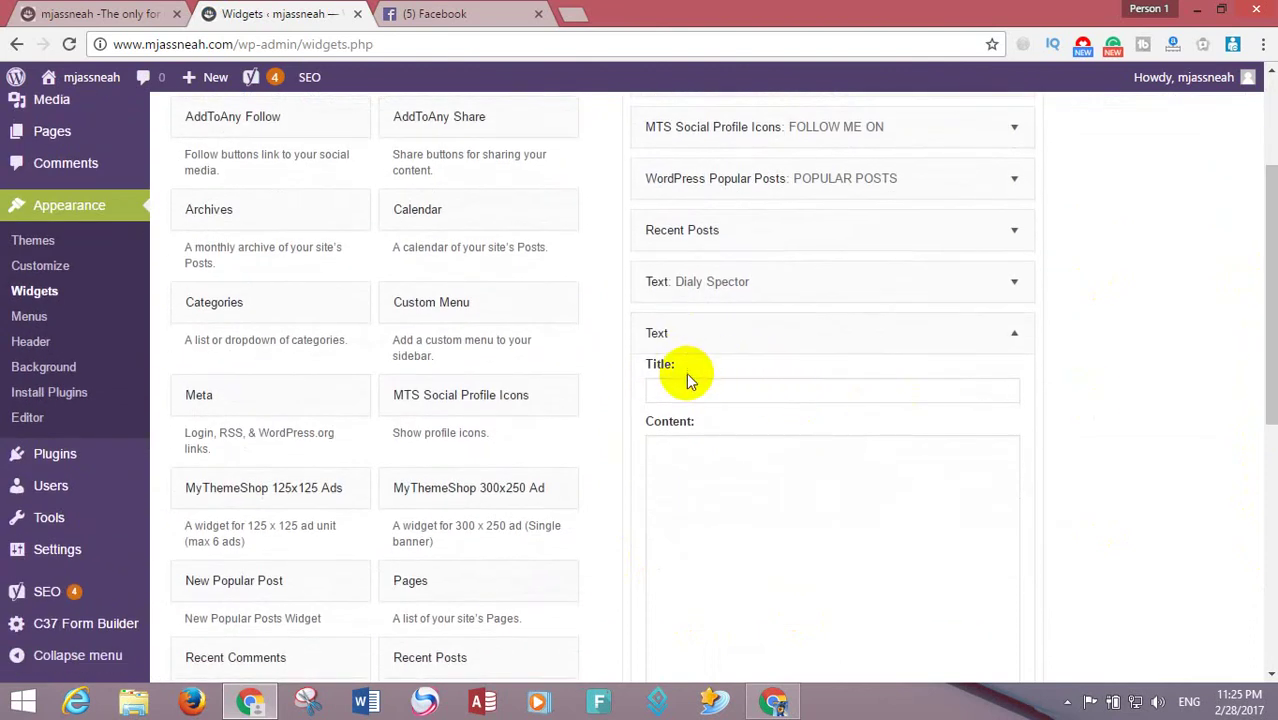
{"action": "left_click", "coordinate": [684, 384]}
{"action": "left_click", "coordinate": [685, 466]}
{"action": "right_click", "coordinate": [686, 466]}
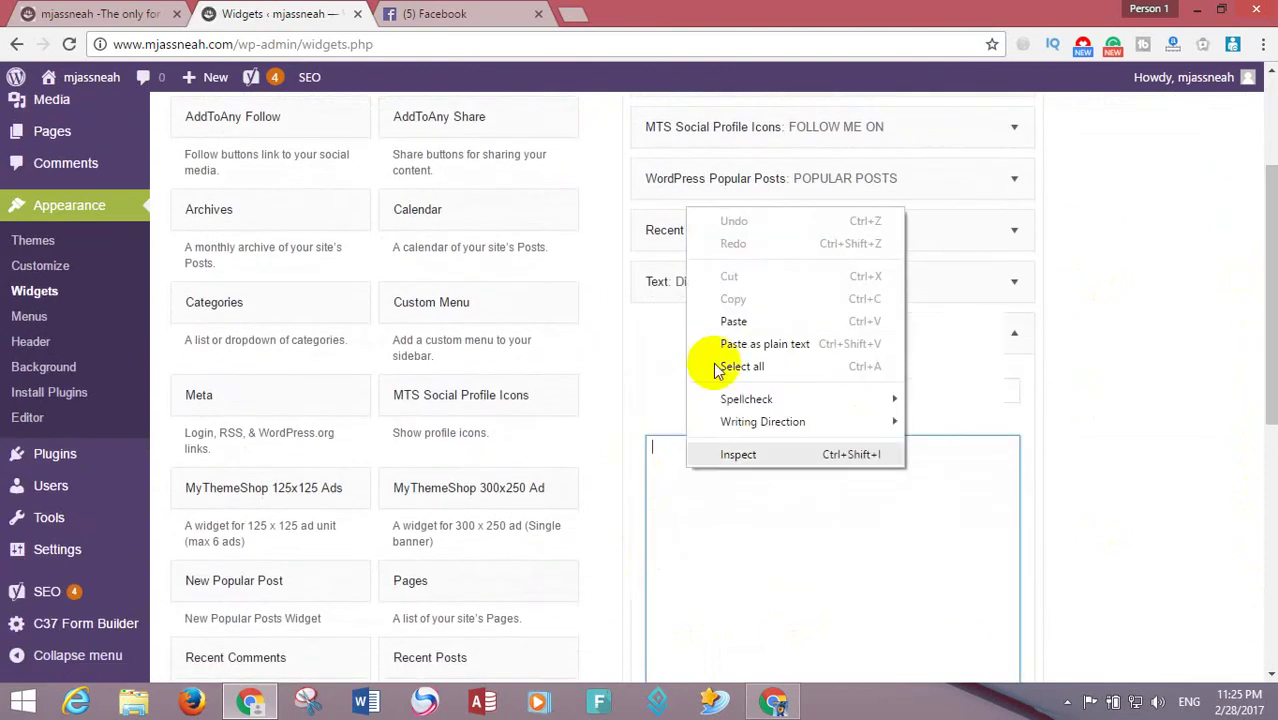
{"action": "left_click", "coordinate": [733, 321]}
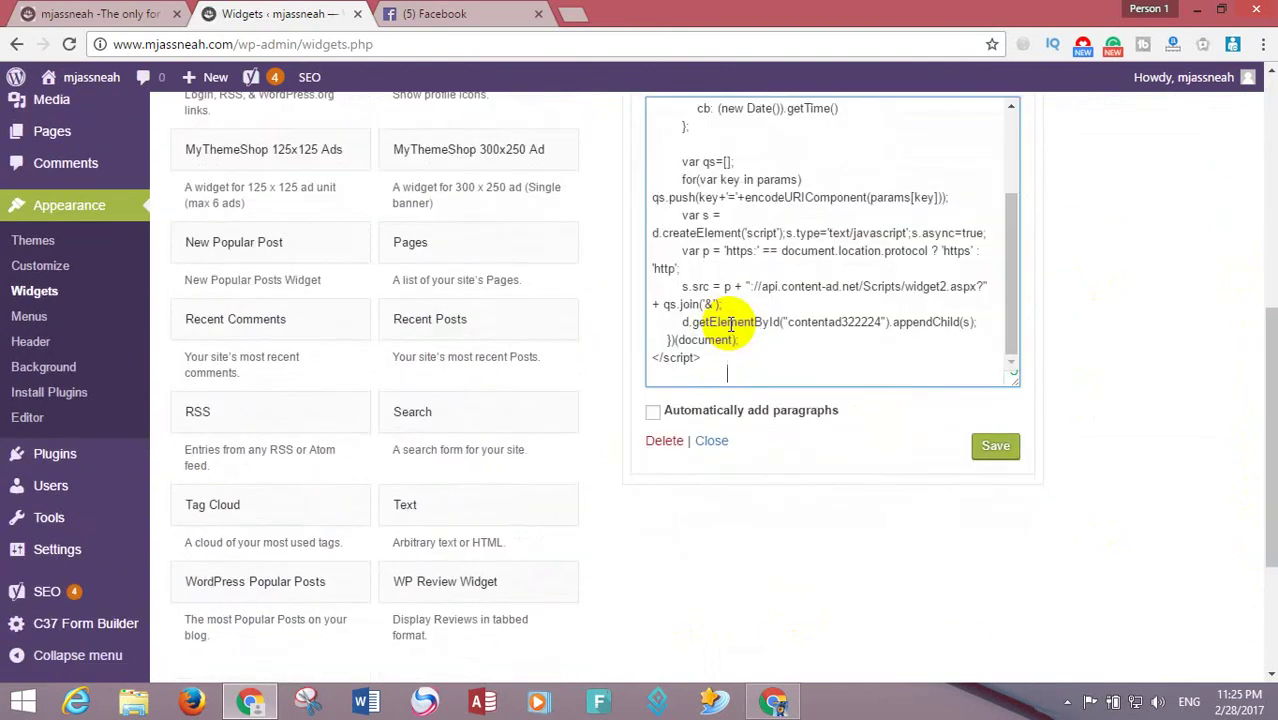
{"action": "left_click", "coordinate": [982, 452]}
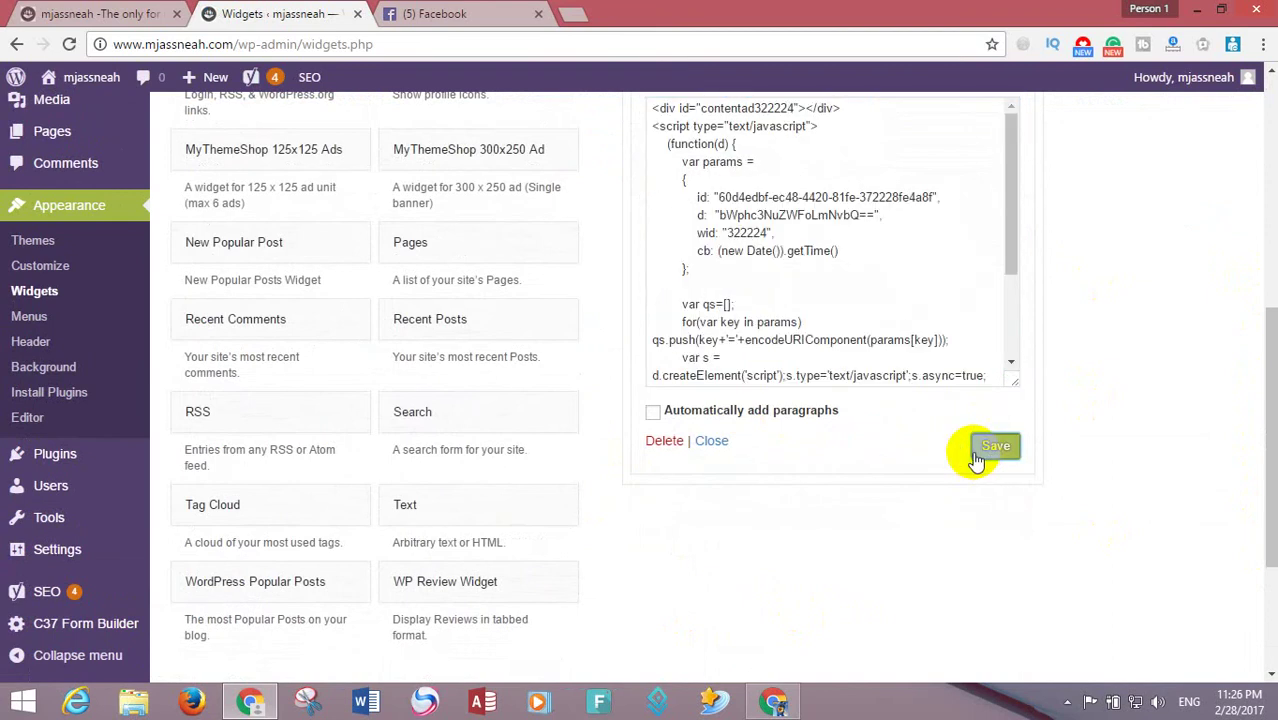
{"action": "left_click", "coordinate": [719, 443]}
{"action": "left_click_drag", "start_coordinate": [1264, 405], "coordinate": [1265, 160]}
{"action": "left_click_drag", "start_coordinate": [725, 539], "coordinate": [726, 337]}
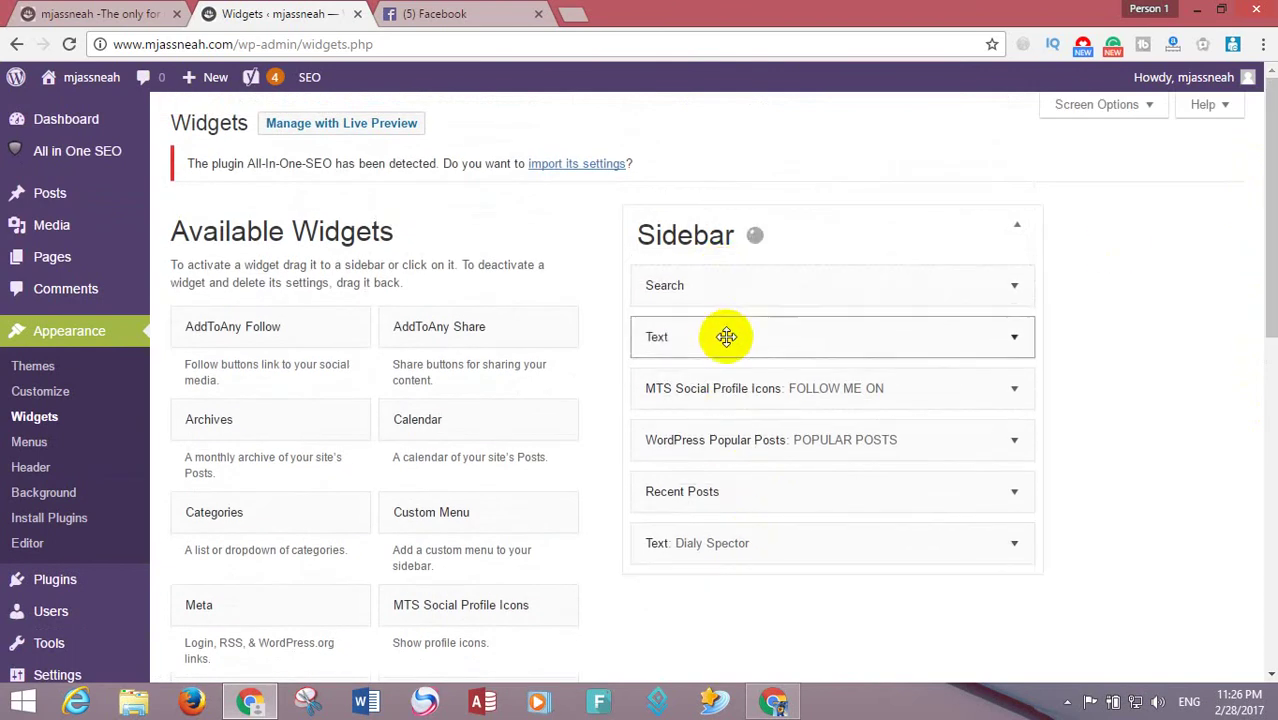
- Open the live mjassneah.com site in a new tab
{"action": "mouse_move", "coordinate": [90, 78]}
{"action": "right_click", "coordinate": [100, 116]}
{"action": "left_click", "coordinate": [165, 125]}
{"action": "left_click", "coordinate": [440, 14]}
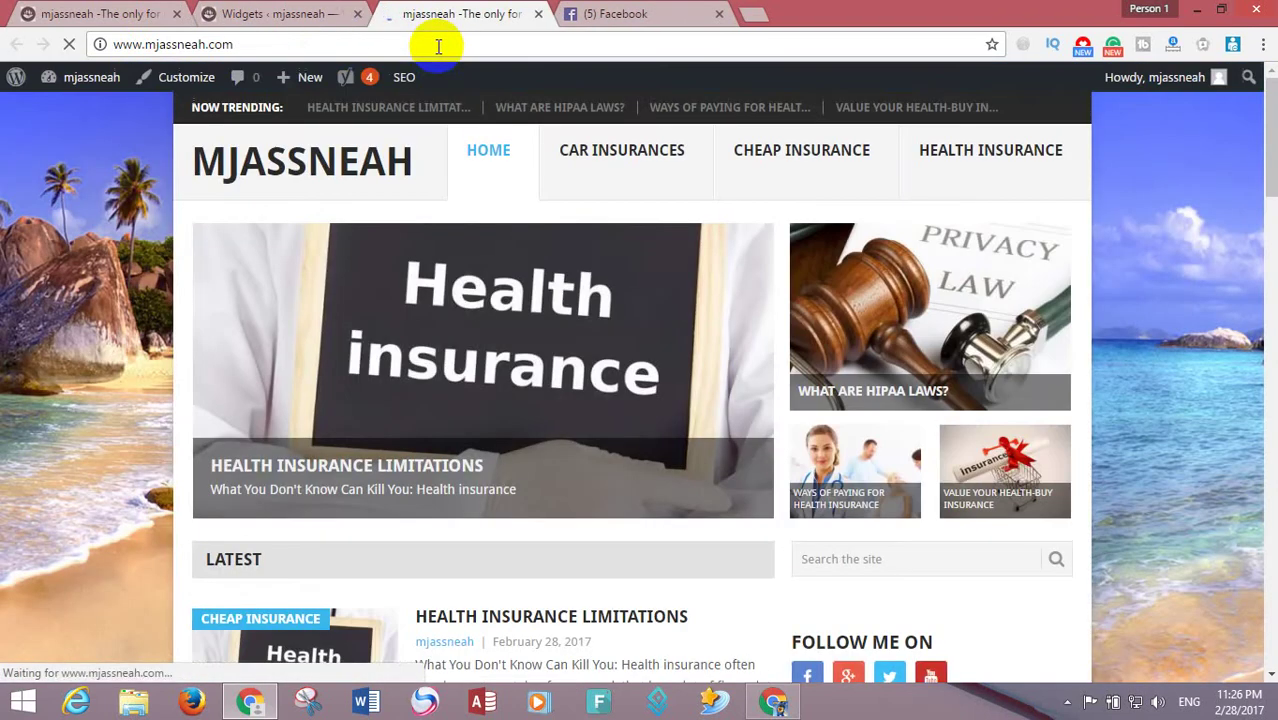
{"action": "mouse_move", "coordinate": [1268, 198]}
{"action": "left_mouse_down"}
{"action": "mouse_move", "coordinate": [1269, 620]}
{"action": "mouse_move", "coordinate": [1262, 215]}
{"action": "mouse_move", "coordinate": [1256, 379]}
{"action": "mouse_move", "coordinate": [1262, 355]}
{"action": "left_mouse_up"}
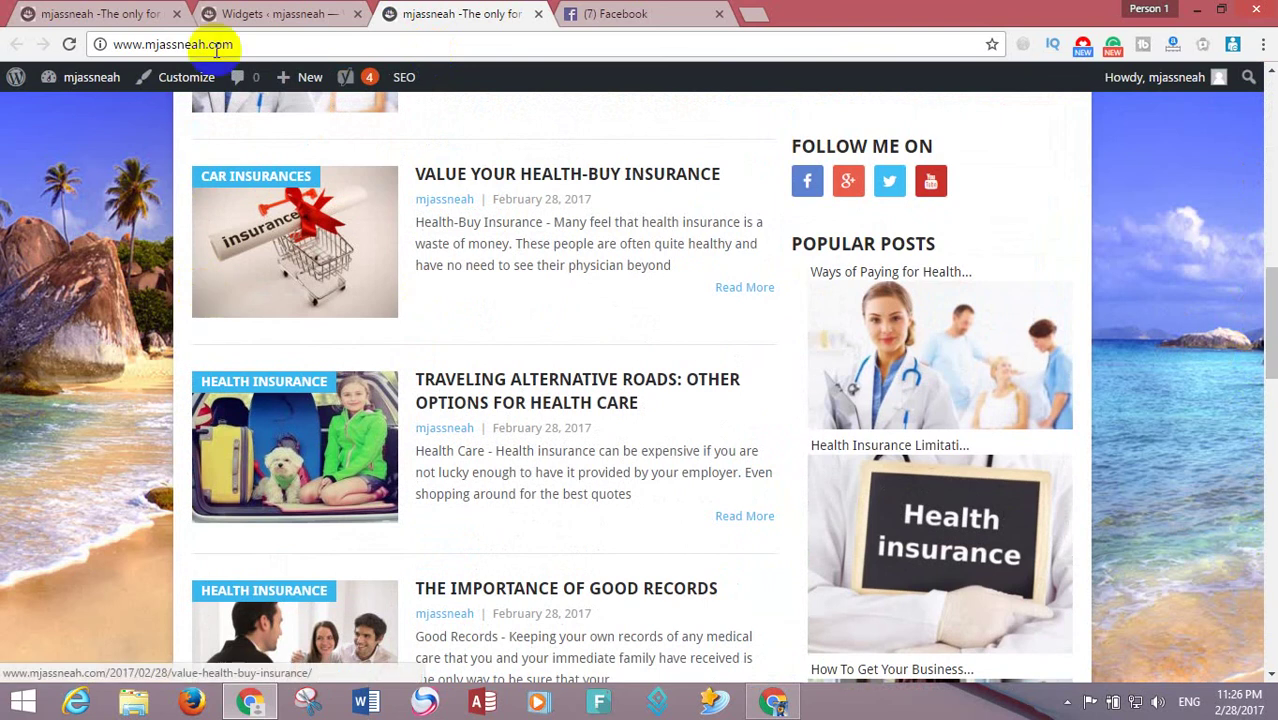
- Move the Text widget below MTS Social Profile Icons and reload the live site to check it
{"action": "left_click", "coordinate": [262, 14]}
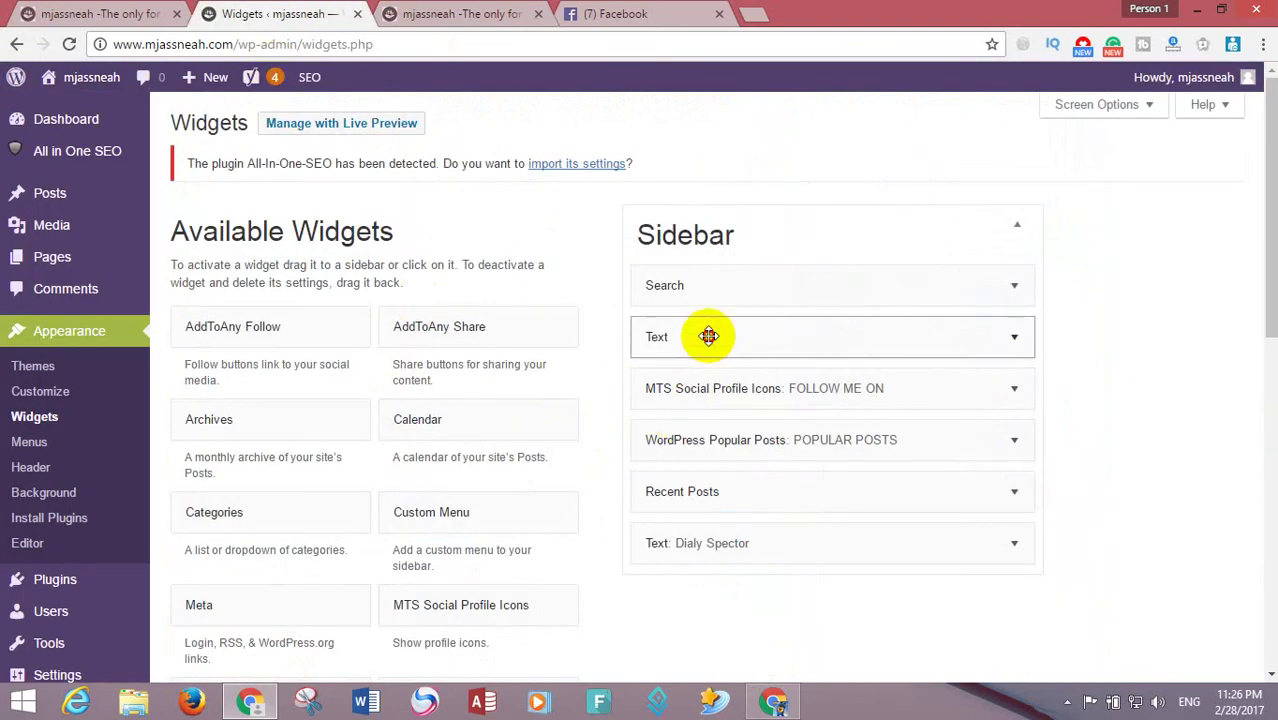
{"action": "left_click_drag", "start_coordinate": [708, 336], "coordinate": [708, 392]}
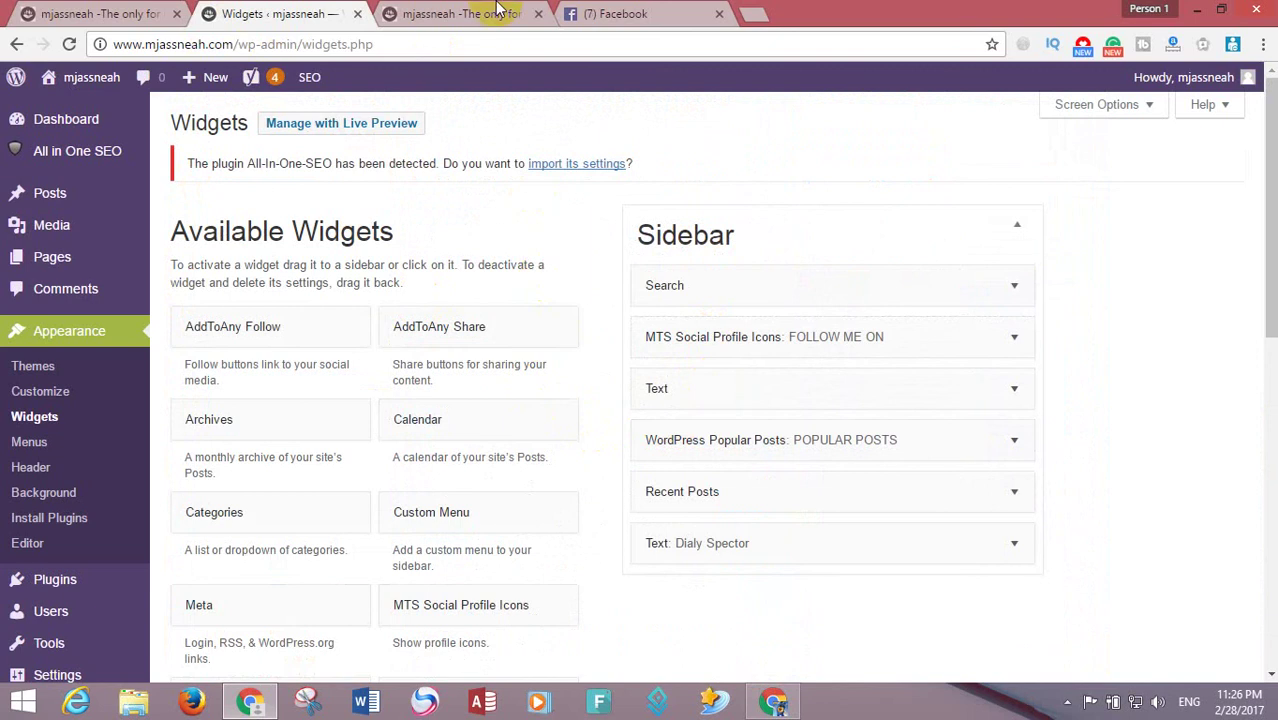
{"action": "left_click", "coordinate": [495, 13]}
{"action": "left_click", "coordinate": [70, 44]}
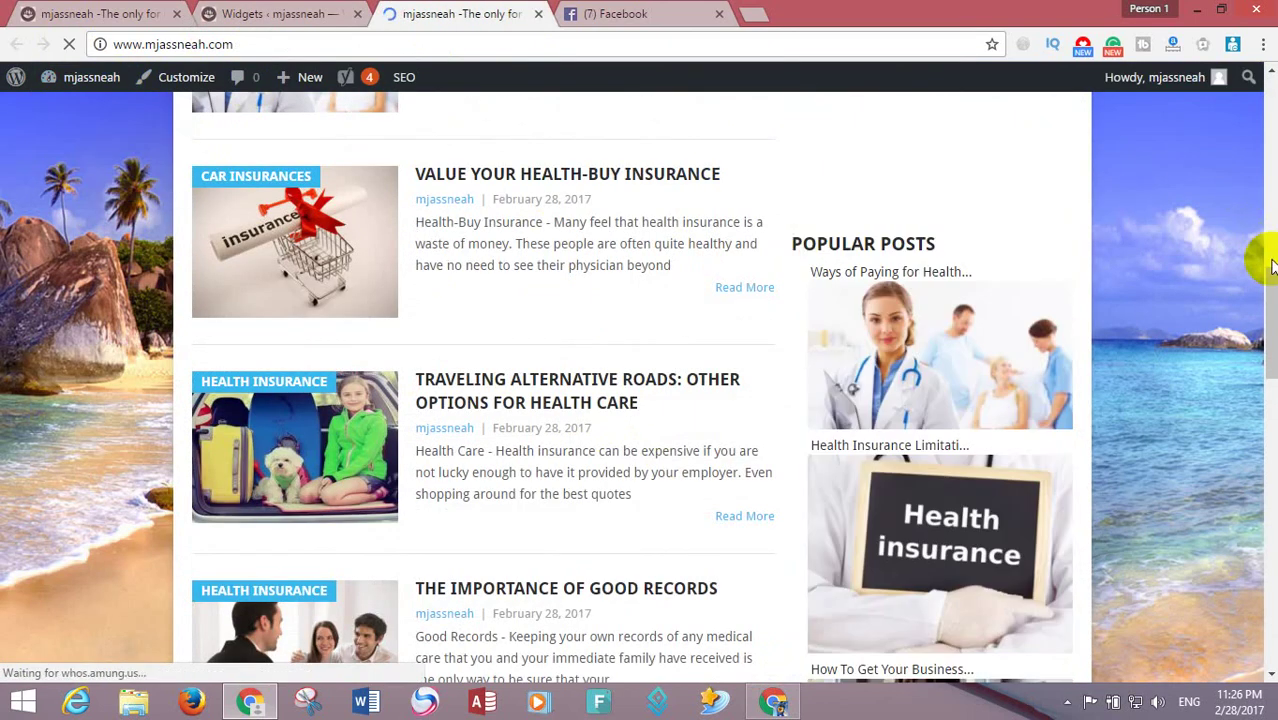
{"action": "mouse_move", "coordinate": [1268, 290]}
{"action": "left_mouse_down"}
{"action": "mouse_move", "coordinate": [1270, 100]}
{"action": "mouse_move", "coordinate": [1266, 591]}
{"action": "mouse_move", "coordinate": [900, 300]}
{"action": "mouse_move", "coordinate": [471, 114]}
{"action": "left_mouse_up"}
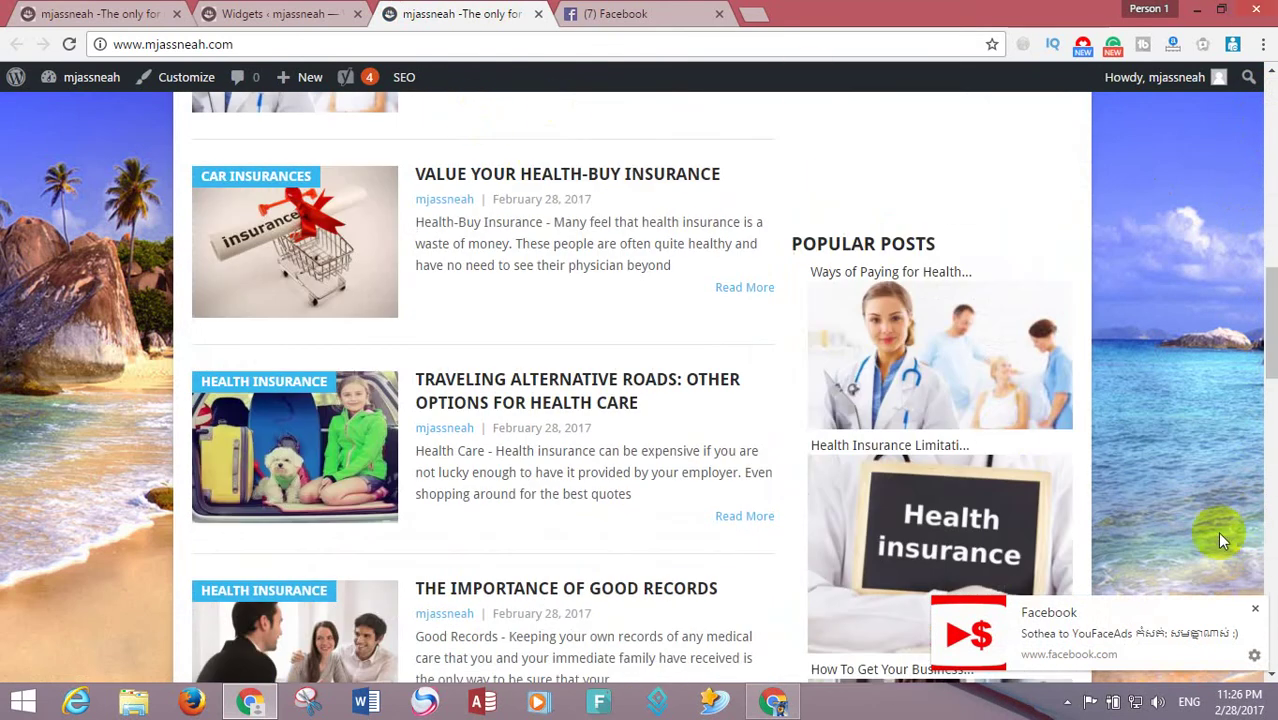
{"action": "left_click", "coordinate": [1256, 612]}
{"action": "left_click_drag", "start_coordinate": [1257, 380], "coordinate": [1013, 120]}
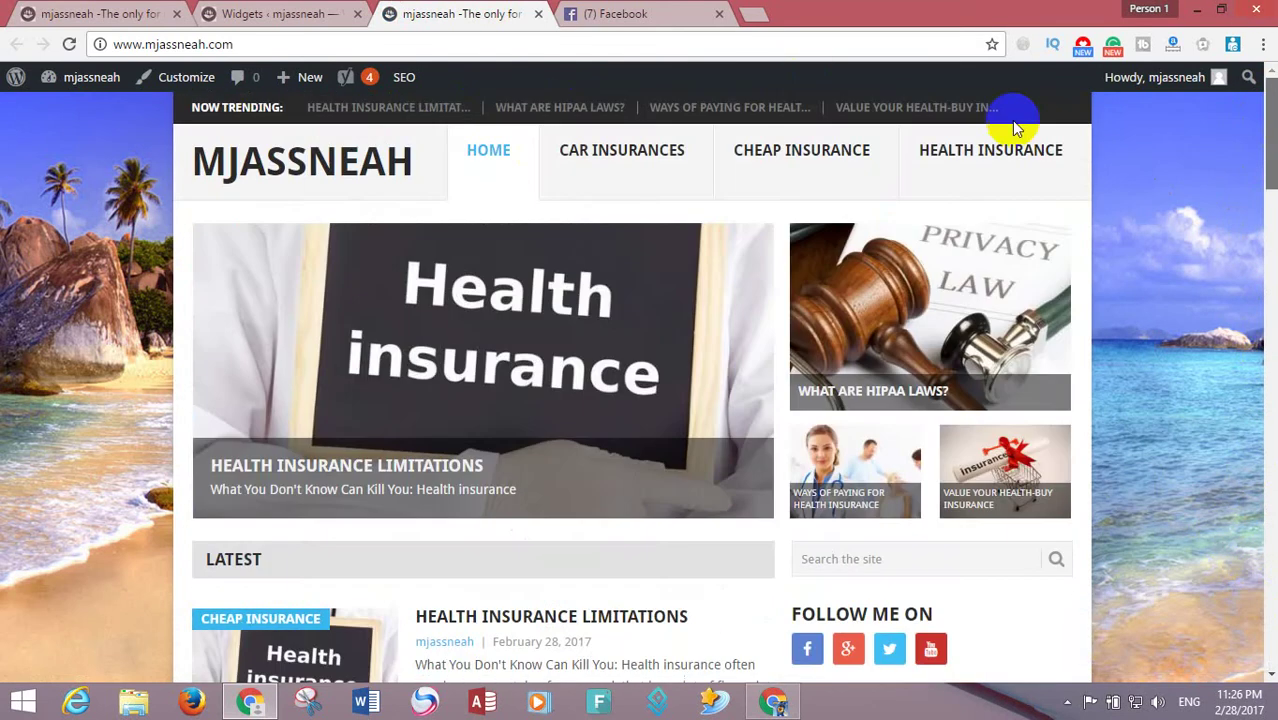
- From the Content.ad payment warning, reach the Payment Method address form and start on Phone Number
{"action": "left_click", "coordinate": [773, 701]}
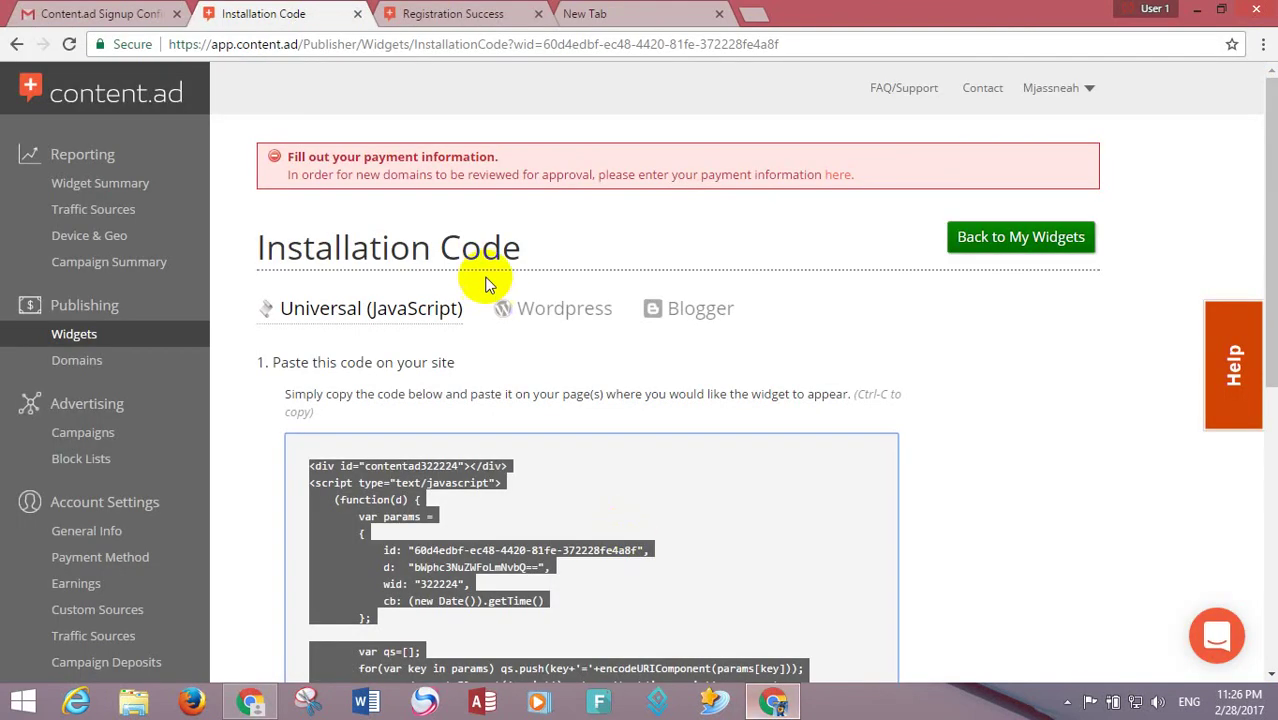
{"action": "left_click", "coordinate": [560, 180]}
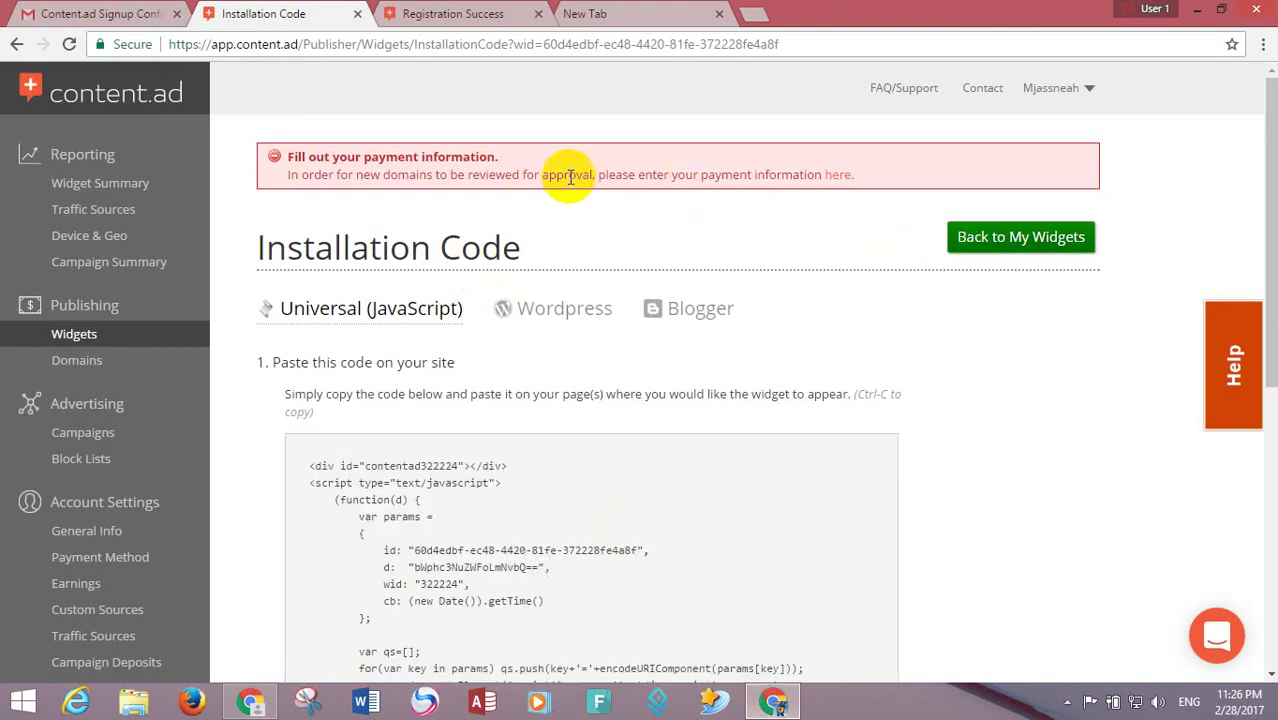
{"action": "left_click", "coordinate": [836, 176]}
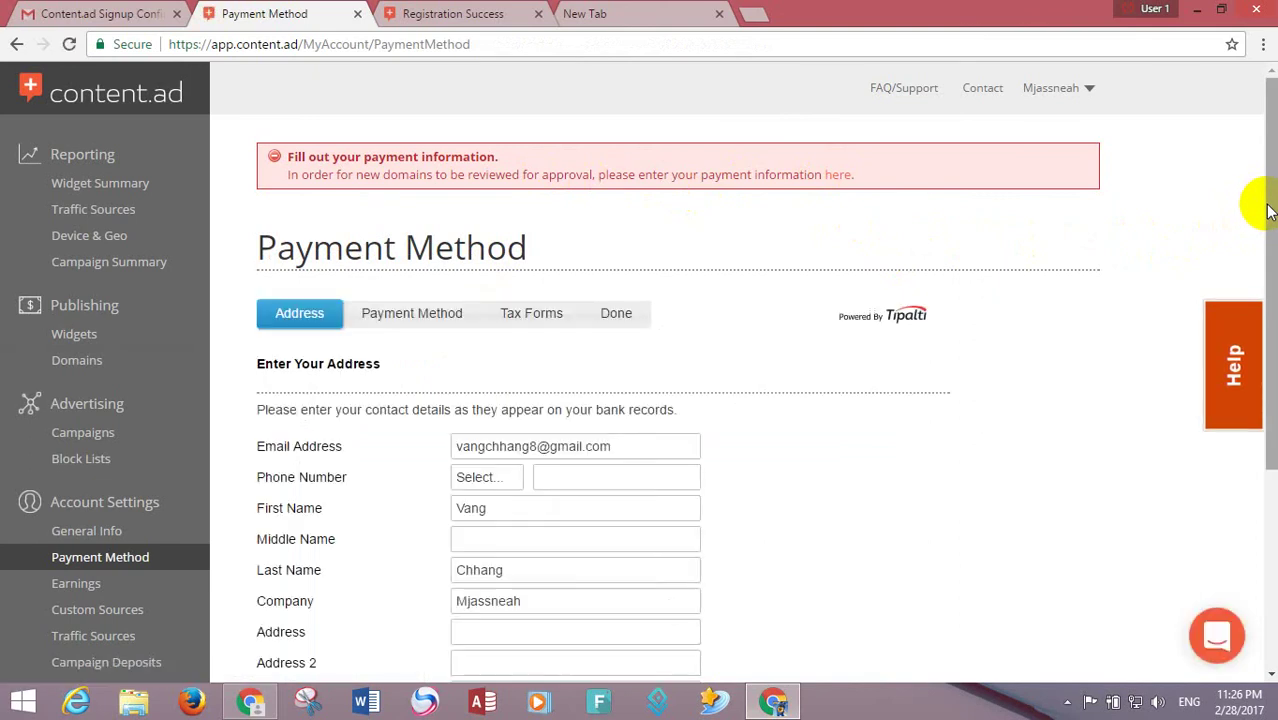
{"action": "scroll", "coordinate": [1268, 207], "scroll_direction": "down", "scroll_amount": 3}
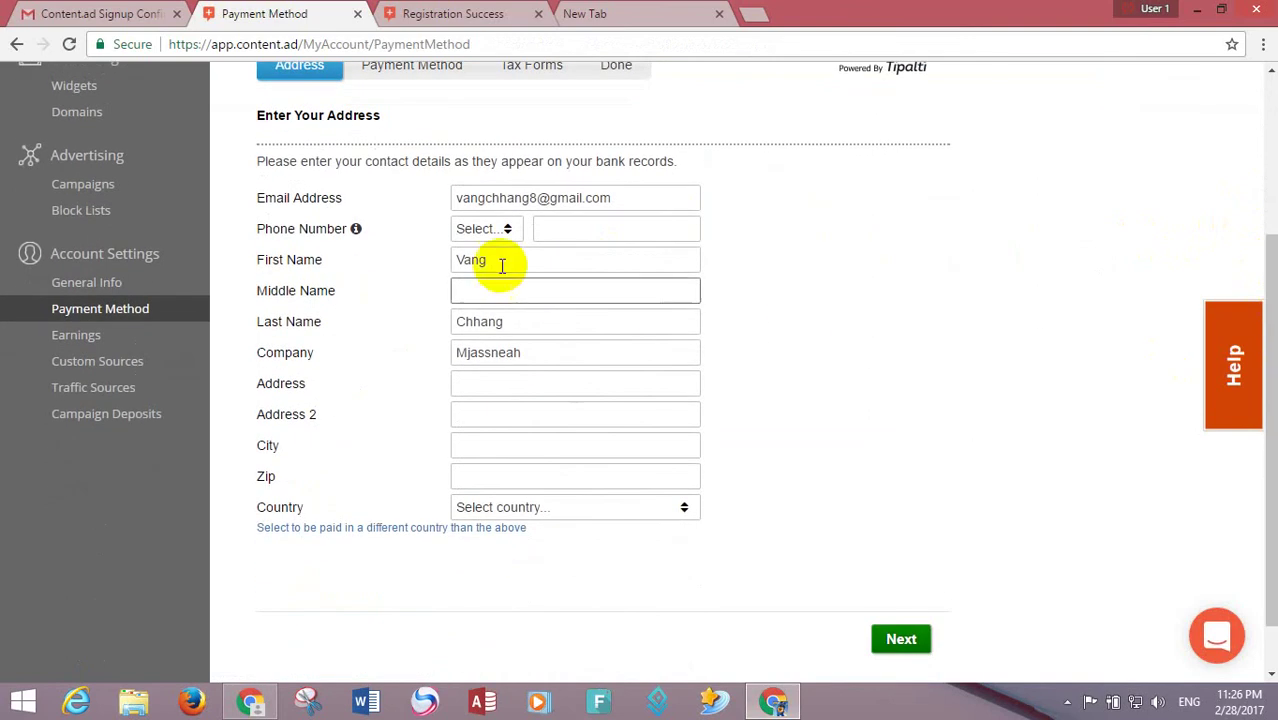
{"action": "left_click", "coordinate": [576, 229]}
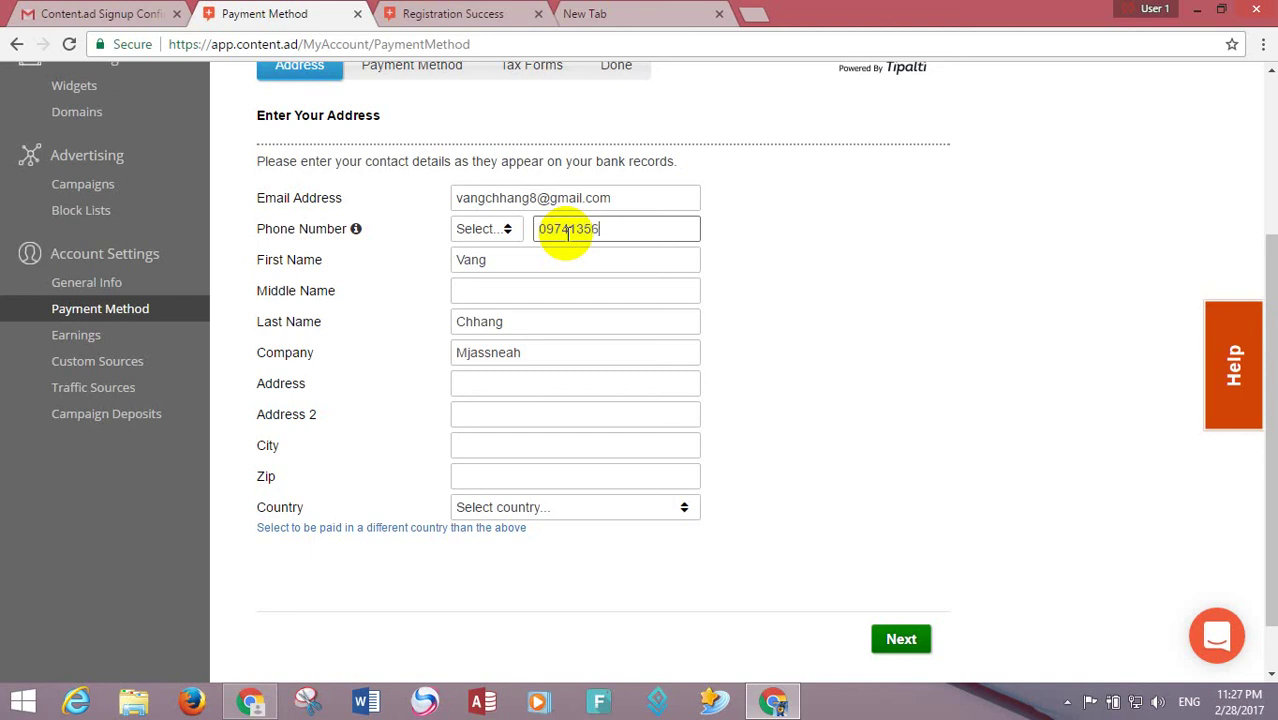
- Step through the empty Middle Name and Address fields, then open a new browser tab
{"action": "left_click", "coordinate": [528, 283]}
{"action": "left_click", "coordinate": [515, 376]}
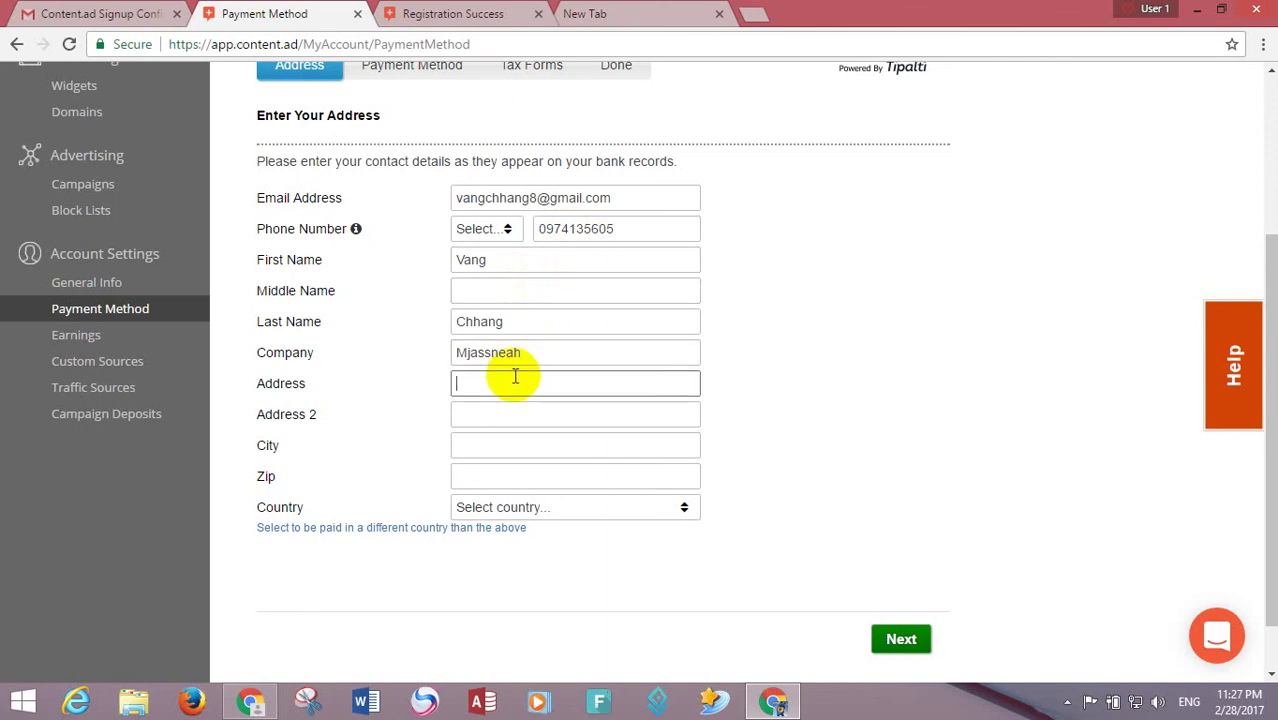
{"action": "left_click", "coordinate": [753, 13]}
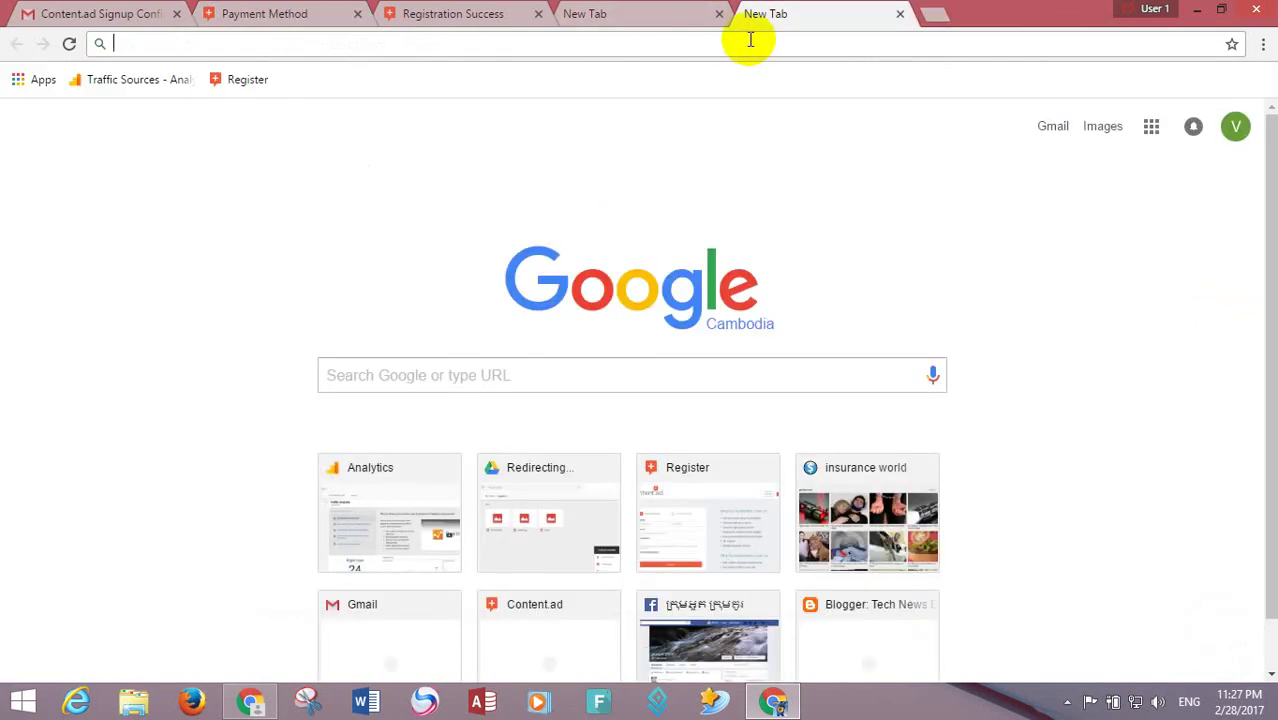
- Search Google for 'postal code' and open the Tourism of Cambodia Phnom Penh postal code page
{"action": "type", "text": "post"}
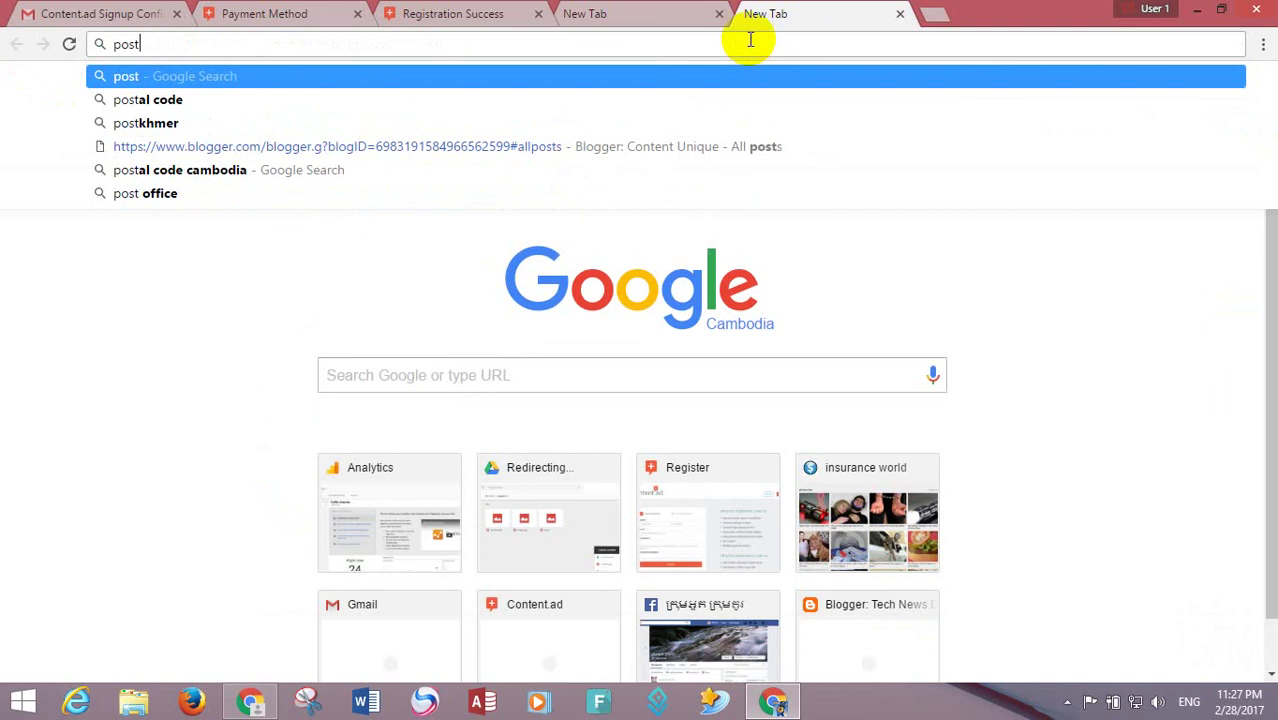
{"action": "key", "text": "Down"}
{"action": "key", "text": "Return"}
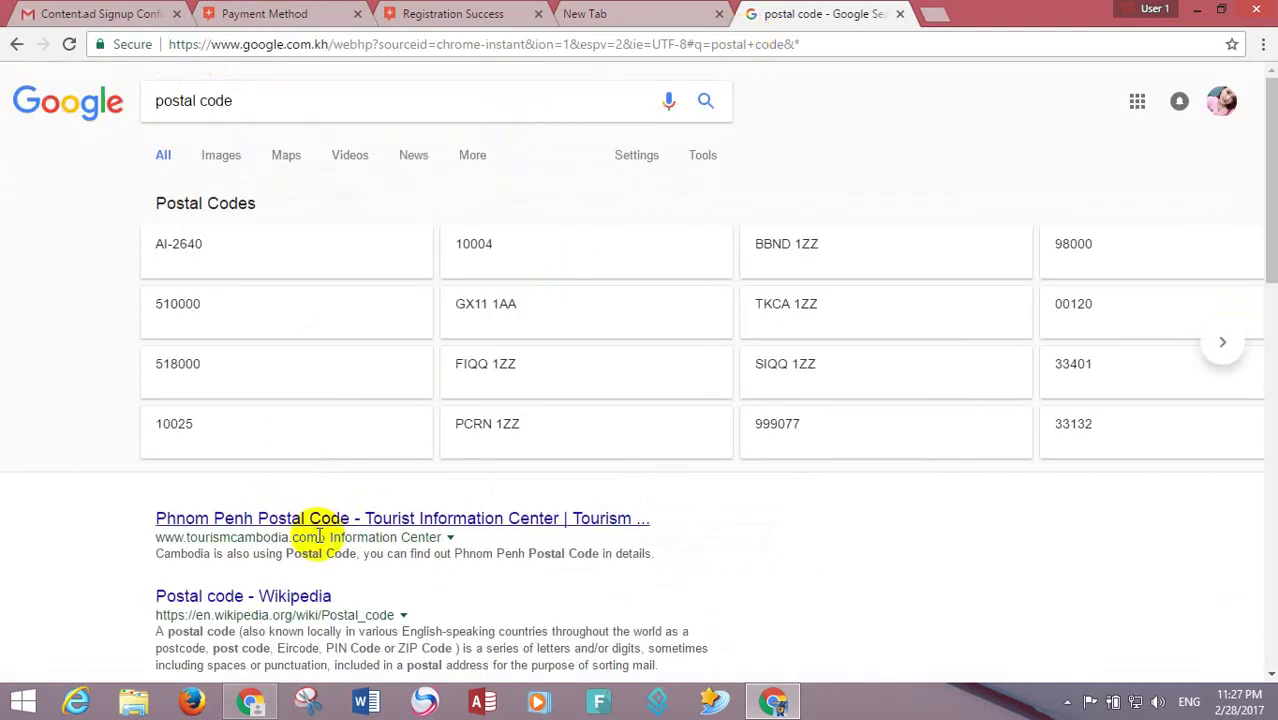
{"action": "left_click", "coordinate": [310, 520]}
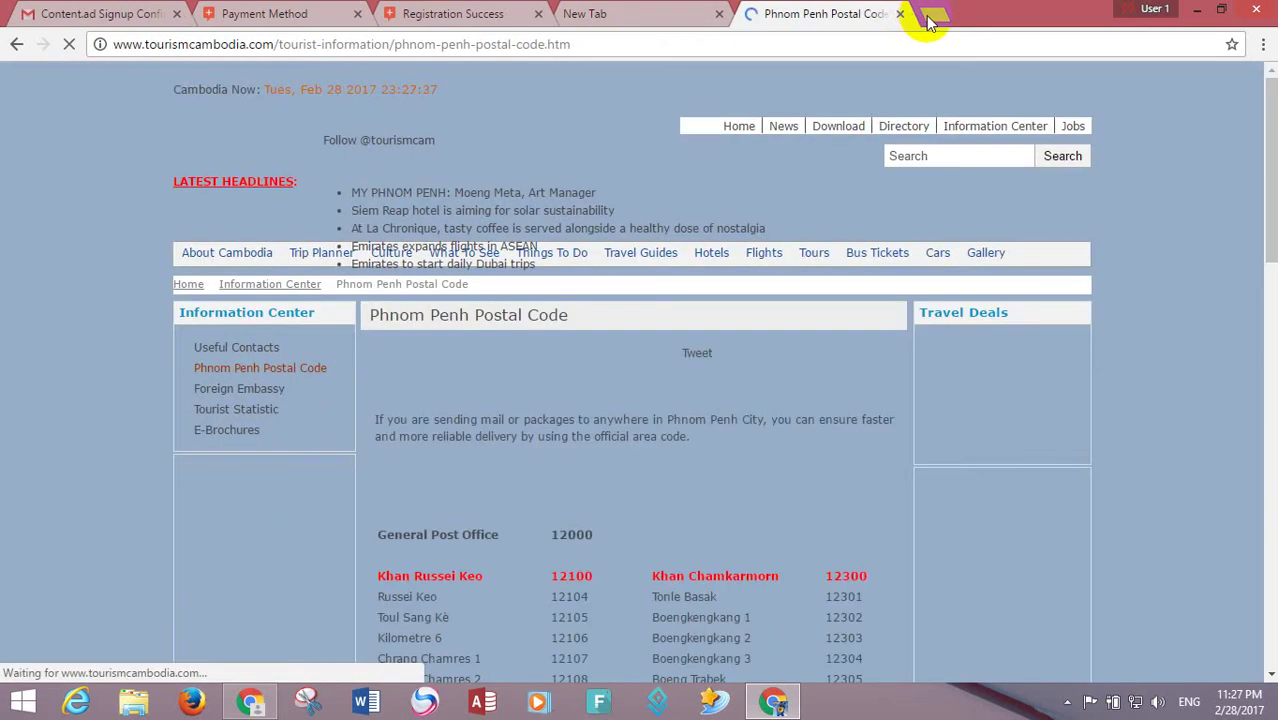
- Search Google for 'translate' in another tab, then return to the postal code page
{"action": "left_click", "coordinate": [930, 13]}
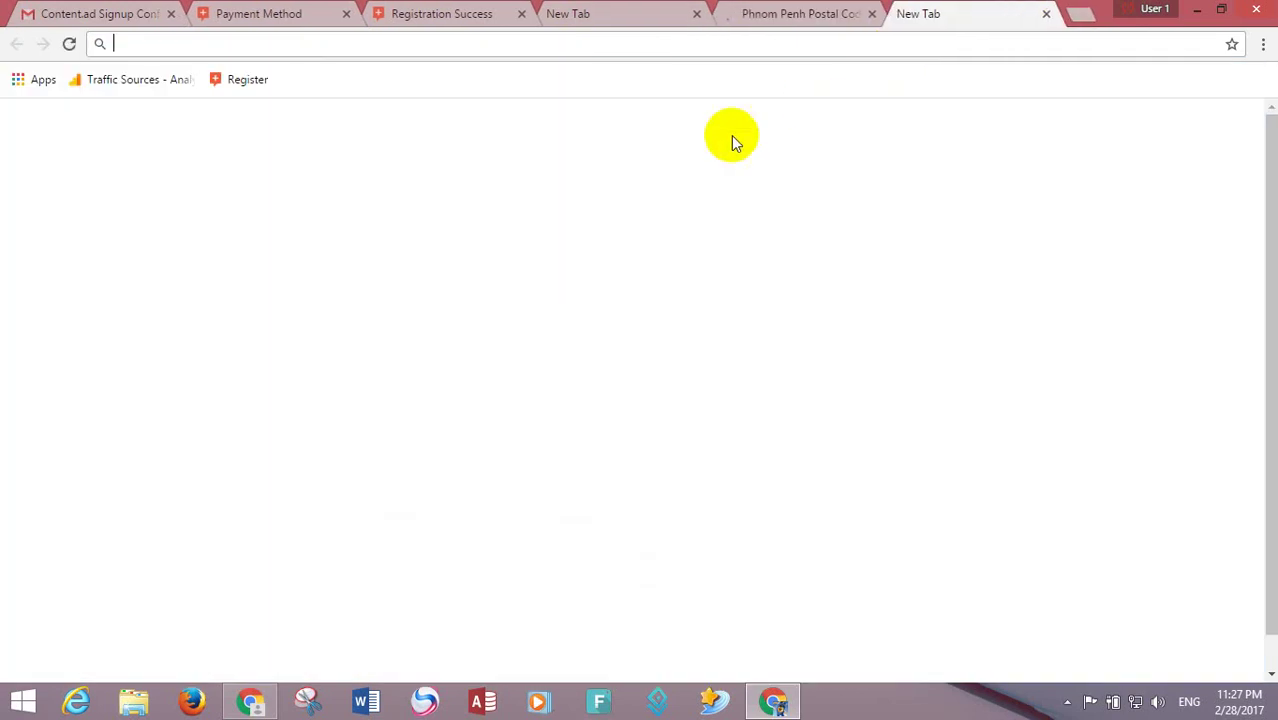
{"action": "left_click", "coordinate": [260, 44]}
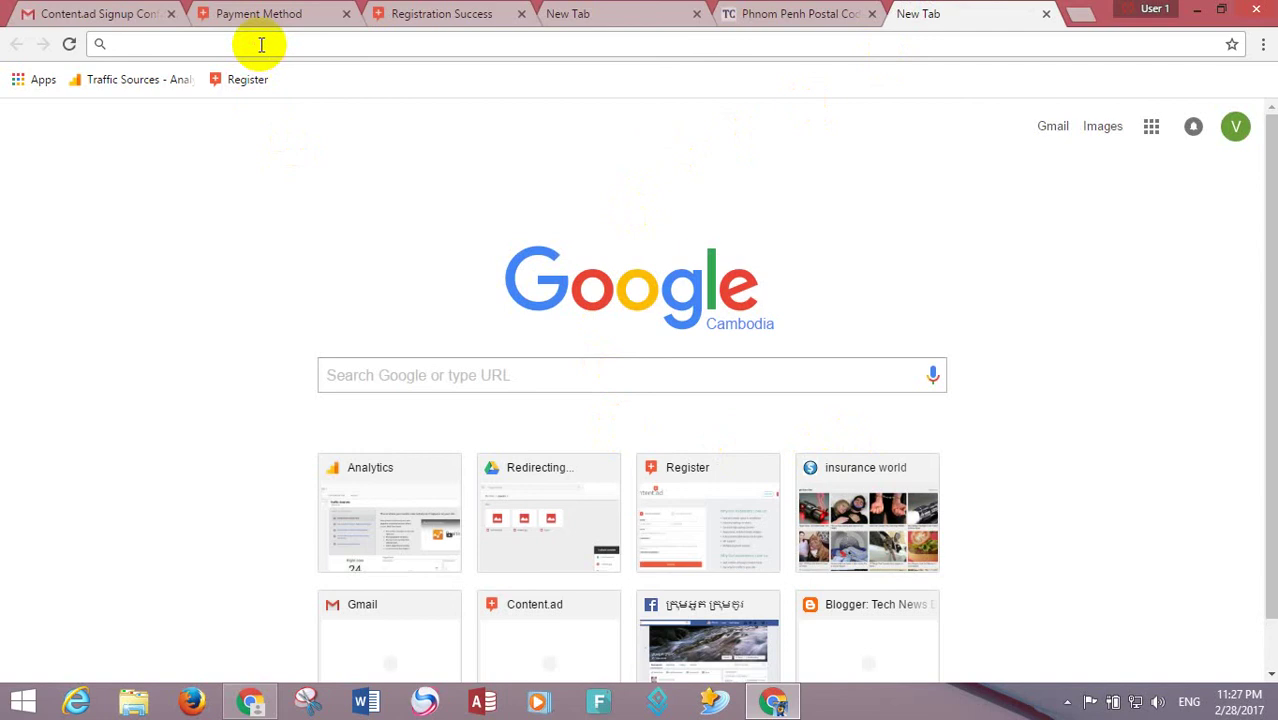
{"action": "type", "text": "trans"}
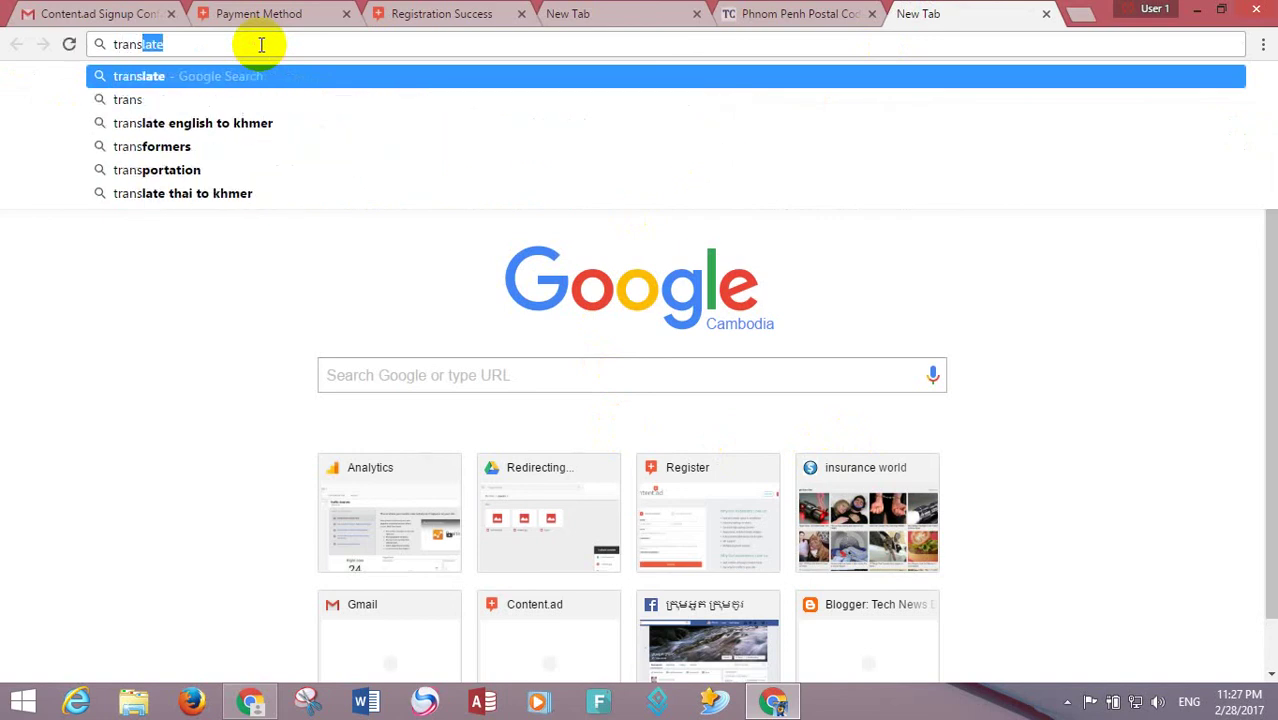
{"action": "key", "text": "Return"}
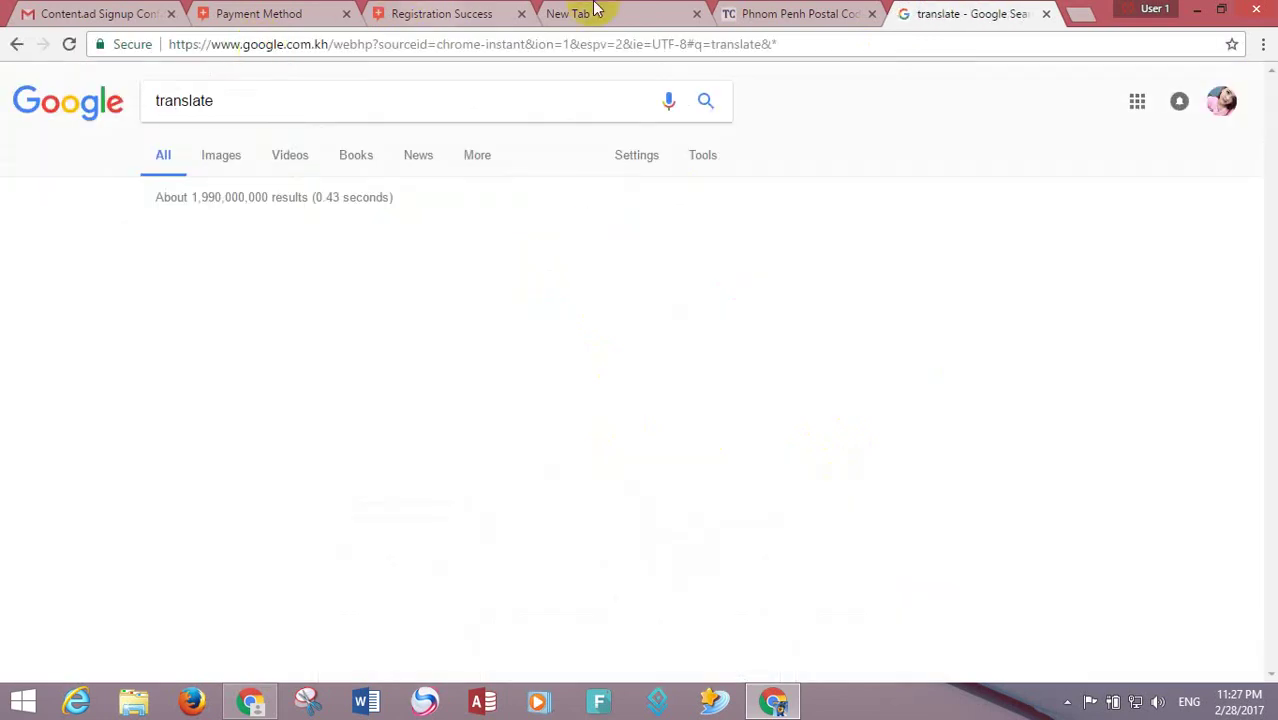
{"action": "left_click", "coordinate": [795, 14]}
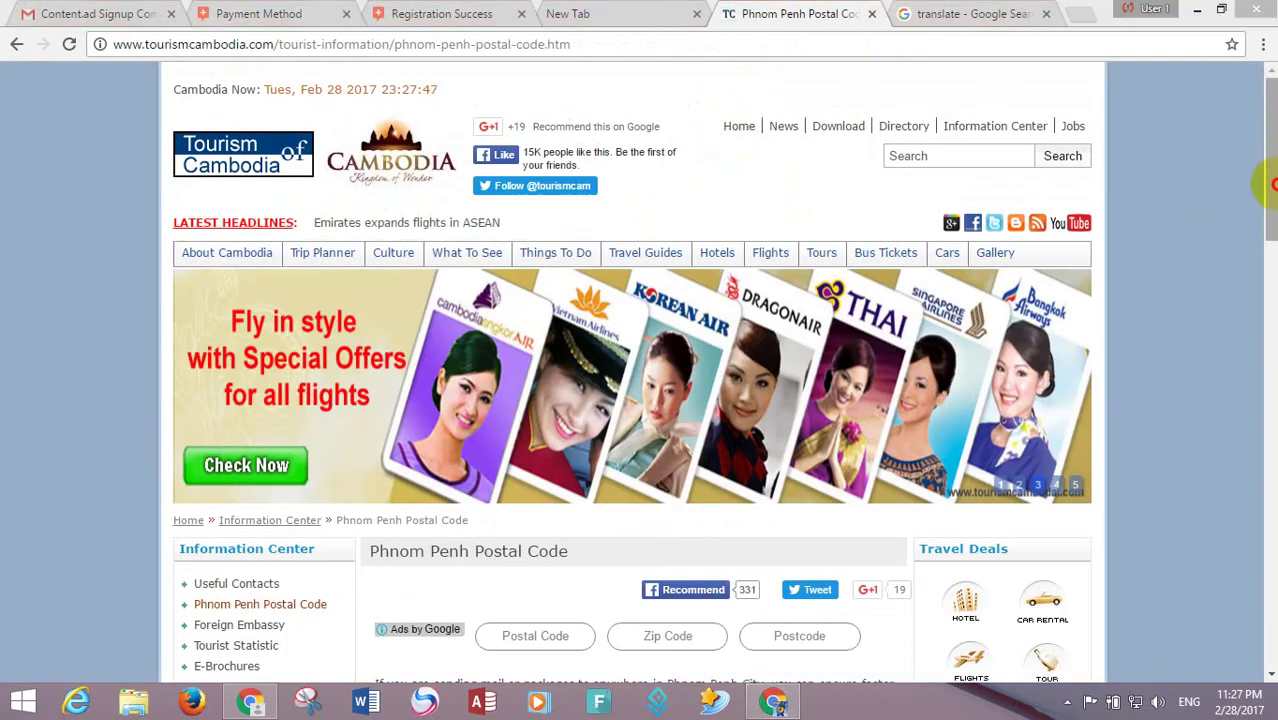
- Scroll the Phnom Penh postal code table and copy the name Khan Toulkok
{"action": "left_click_drag", "start_coordinate": [1272, 182], "coordinate": [1268, 295]}
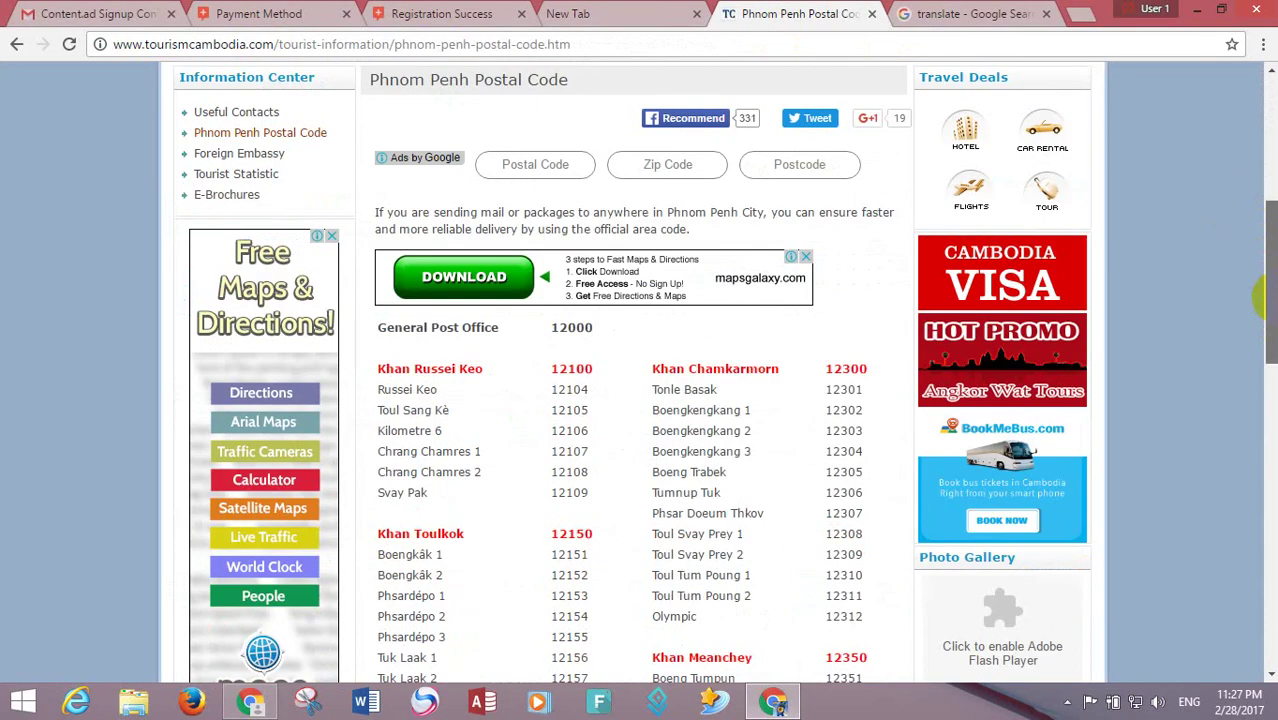
{"action": "left_click_drag", "start_coordinate": [1262, 298], "coordinate": [1269, 365]}
{"action": "left_click_drag", "start_coordinate": [465, 347], "coordinate": [383, 344]}
{"action": "right_click", "coordinate": [384, 345]}
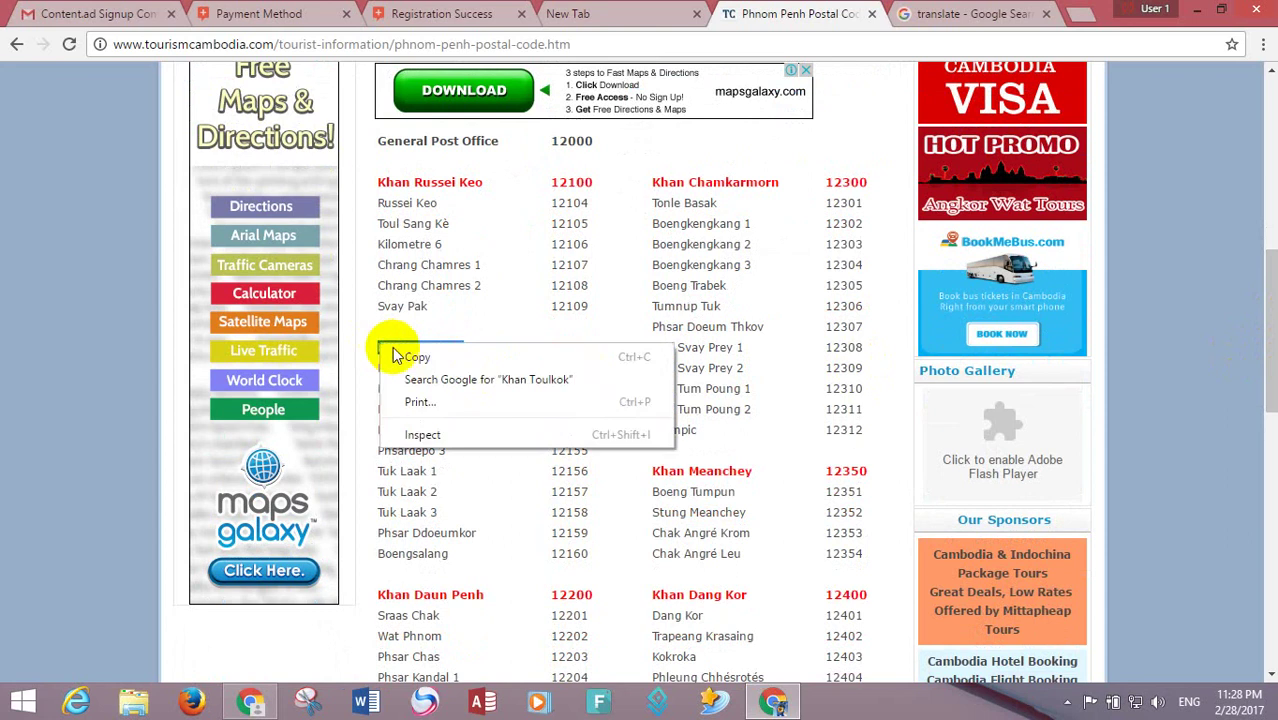
{"action": "left_click", "coordinate": [412, 357]}
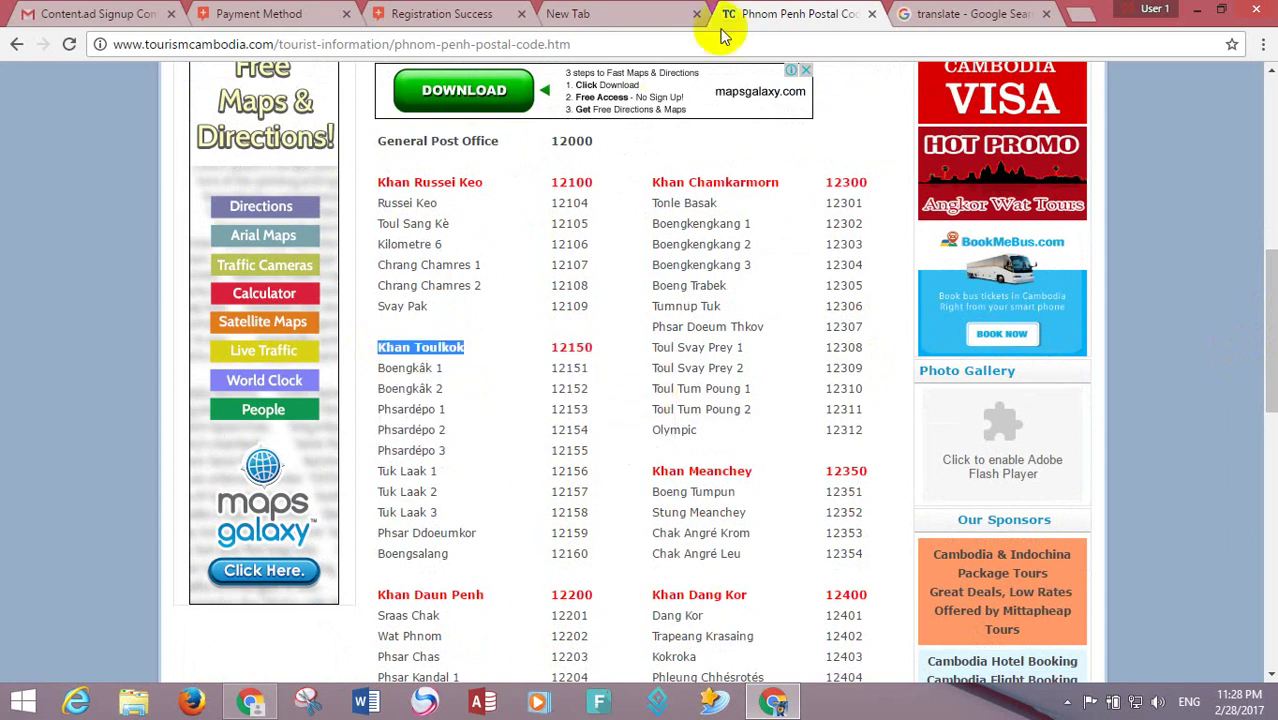
- Copy the district name Khan Daun Penh instead and return to the translate results
{"action": "left_click_drag", "start_coordinate": [1268, 313], "coordinate": [1270, 398]}
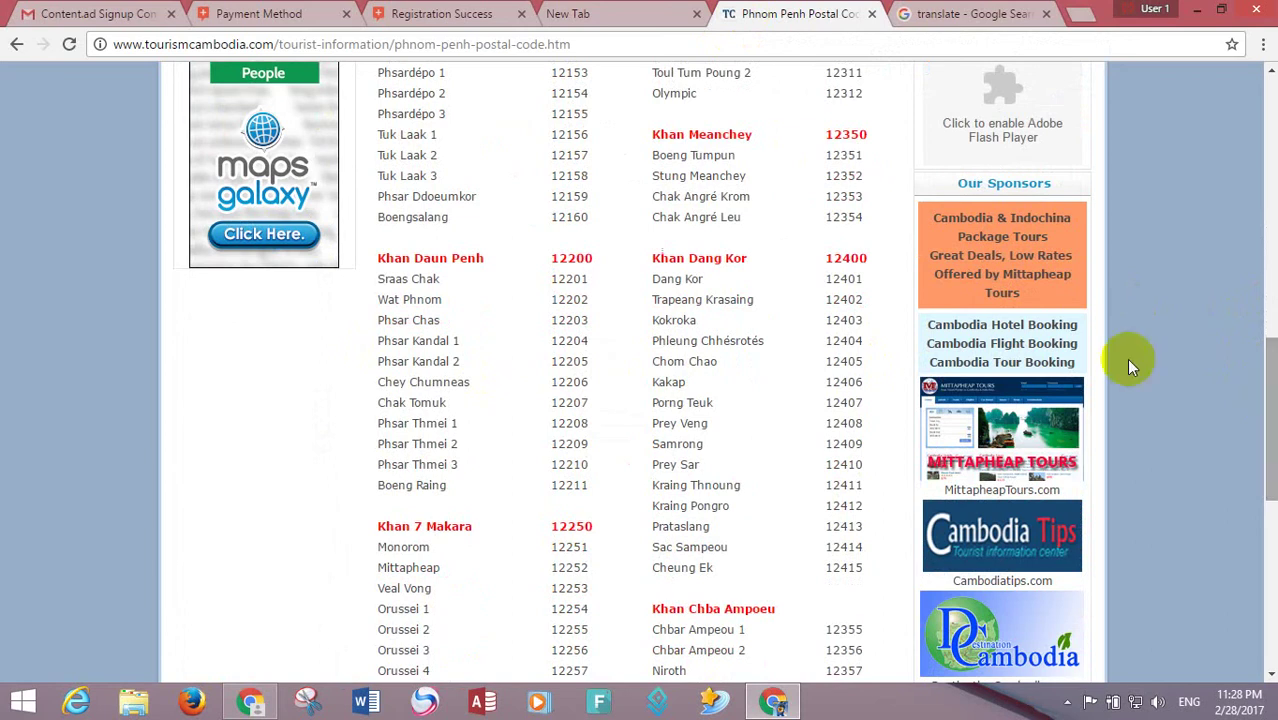
{"action": "left_click_drag", "start_coordinate": [499, 257], "coordinate": [383, 254]}
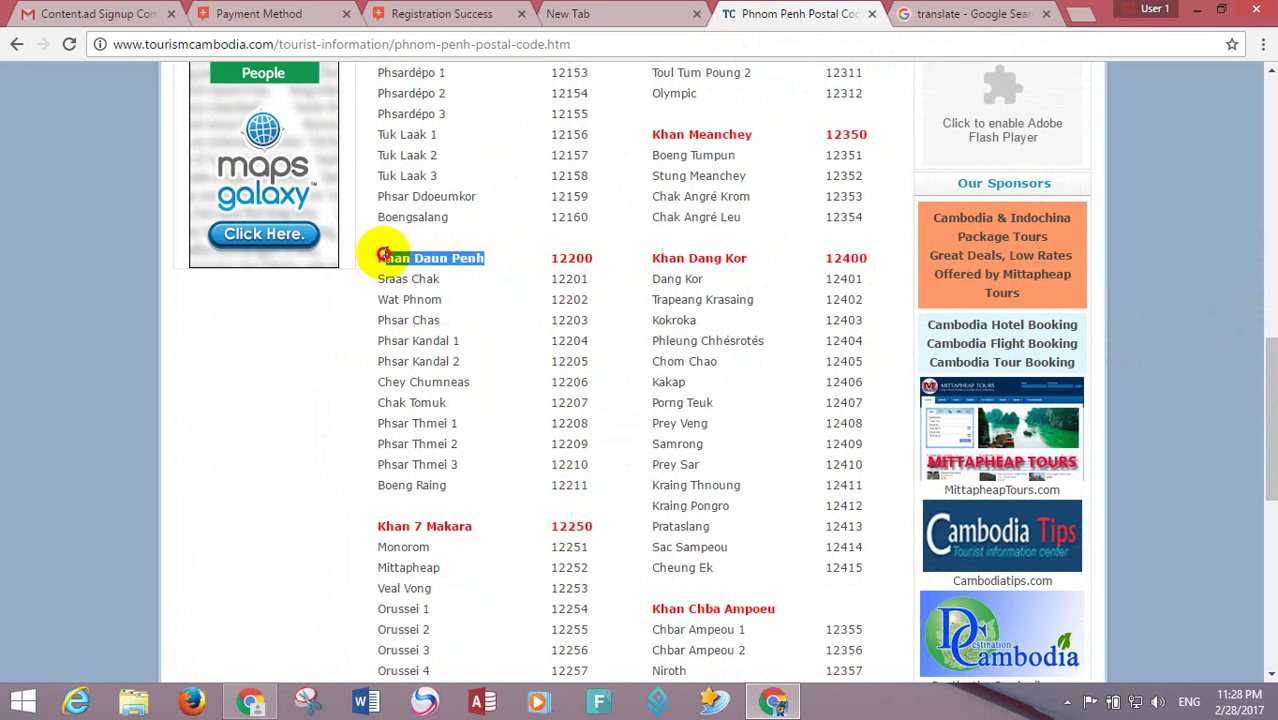
{"action": "right_click", "coordinate": [383, 257]}
{"action": "left_click", "coordinate": [410, 265]}
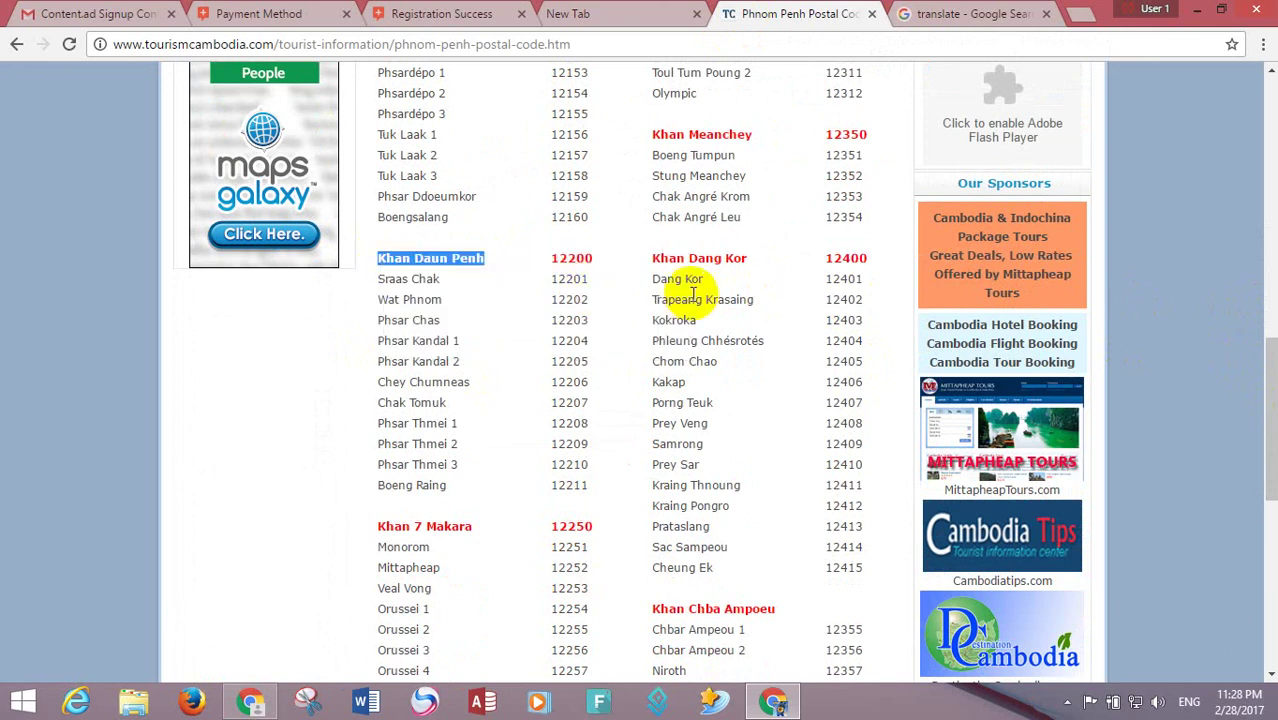
{"action": "left_click", "coordinate": [928, 10]}
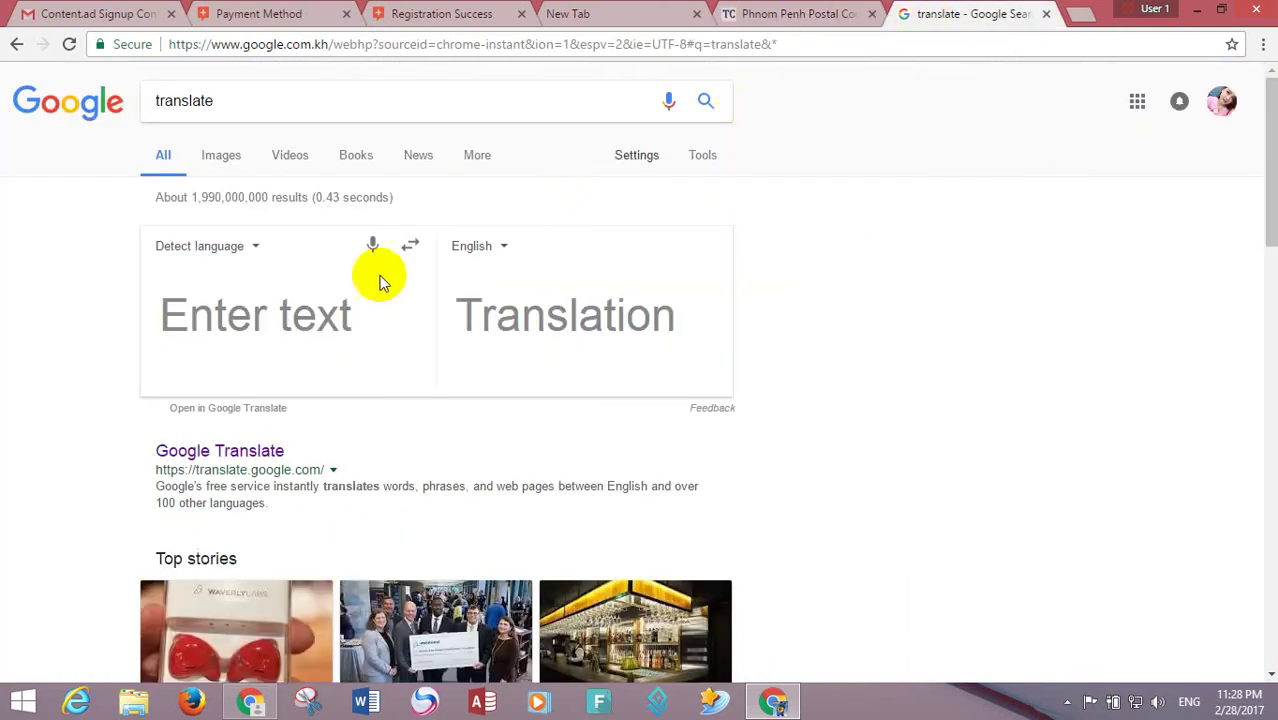
- In Google Translate, enter 'Street 36,' followed by the pasted Khan Daun Penh and a comma
{"action": "left_click", "coordinate": [218, 452]}
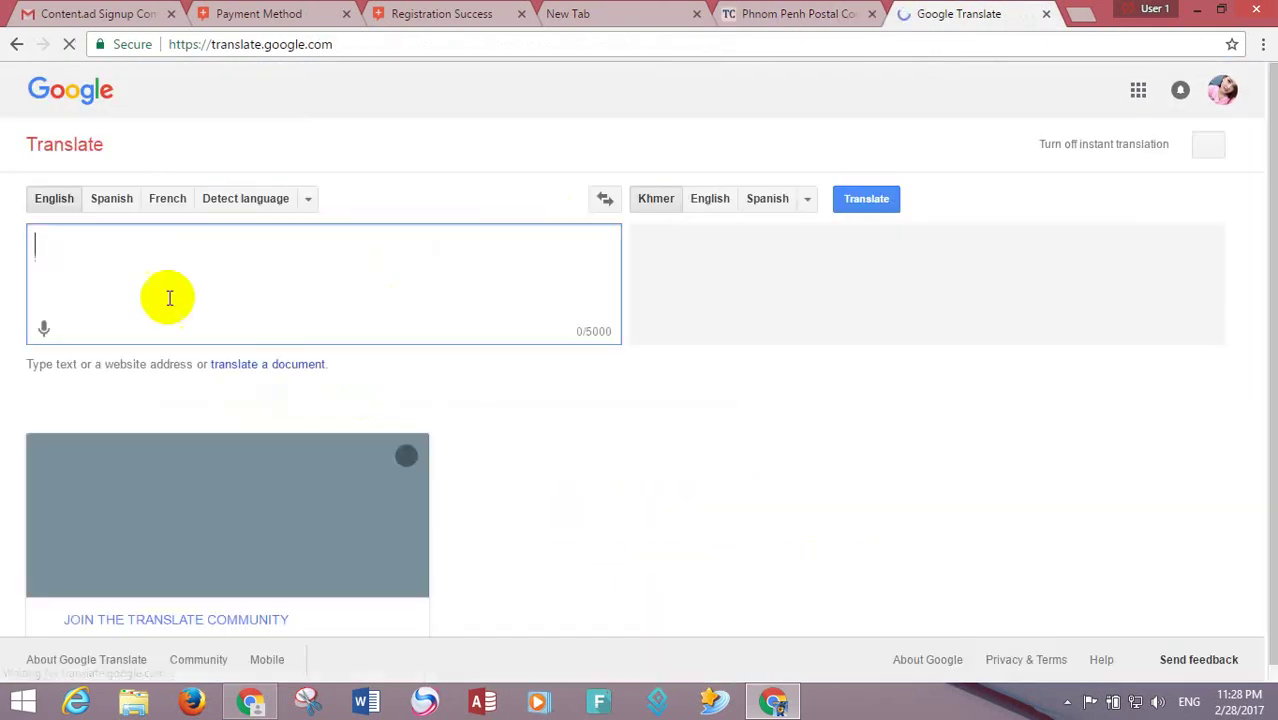
{"action": "right_click", "coordinate": [160, 250]}
{"action": "left_click", "coordinate": [81, 248]}
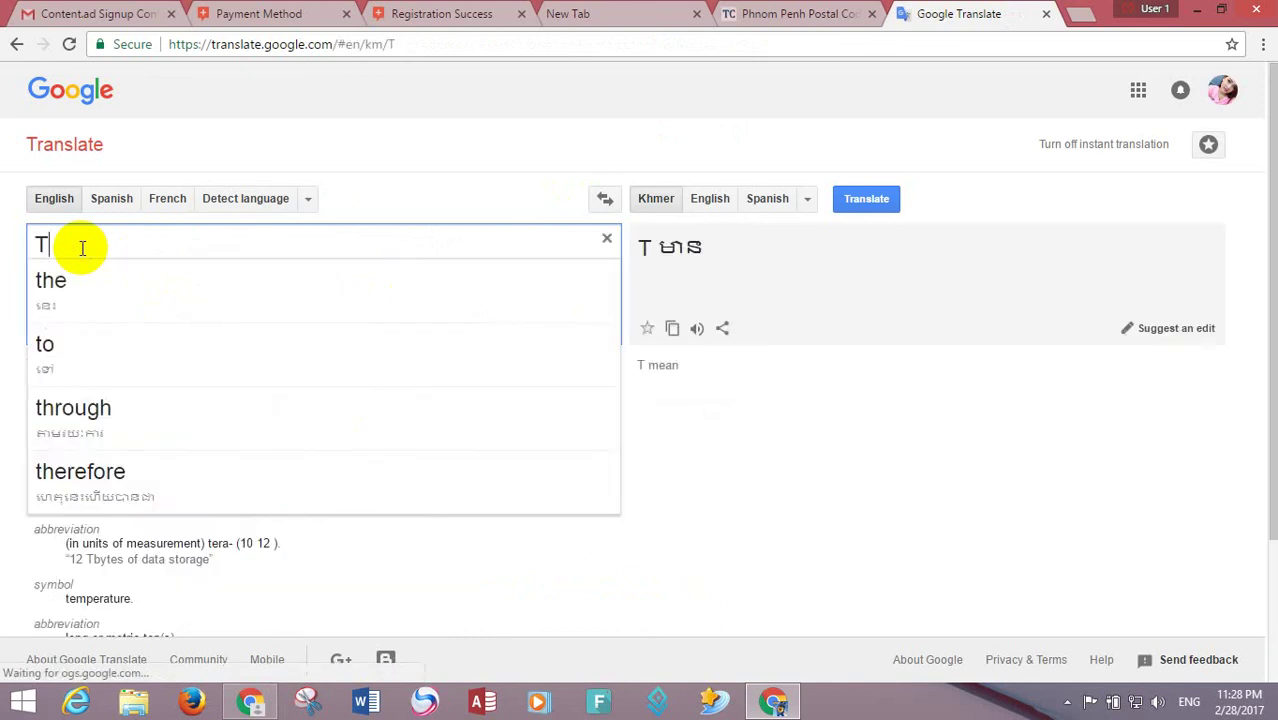
{"action": "key", "text": "BackSpace"}
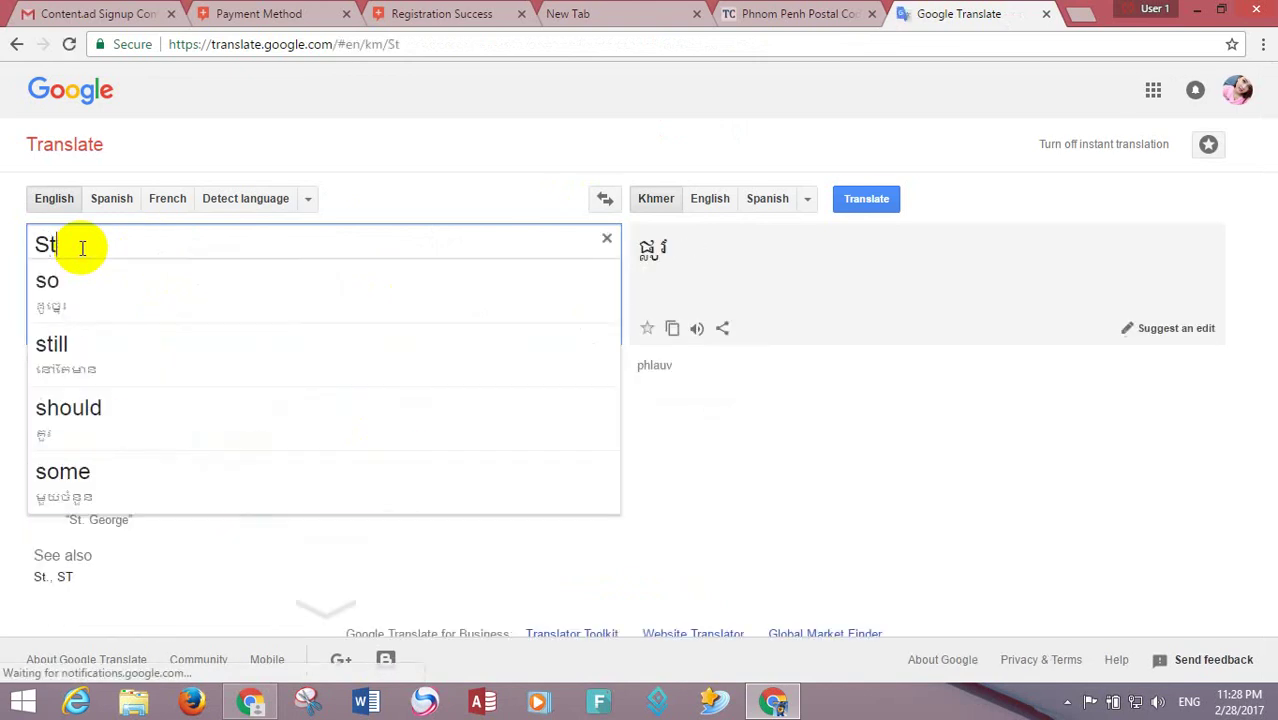
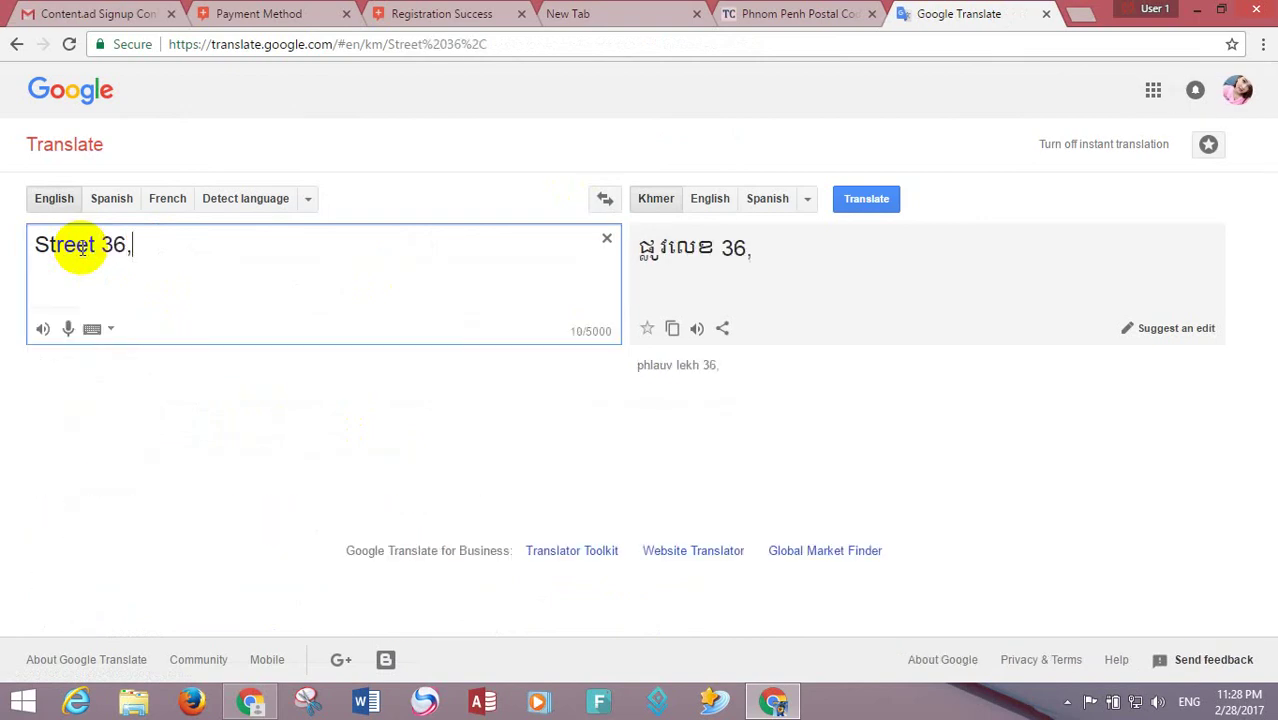
{"action": "key", "text": "ctrl+v"}
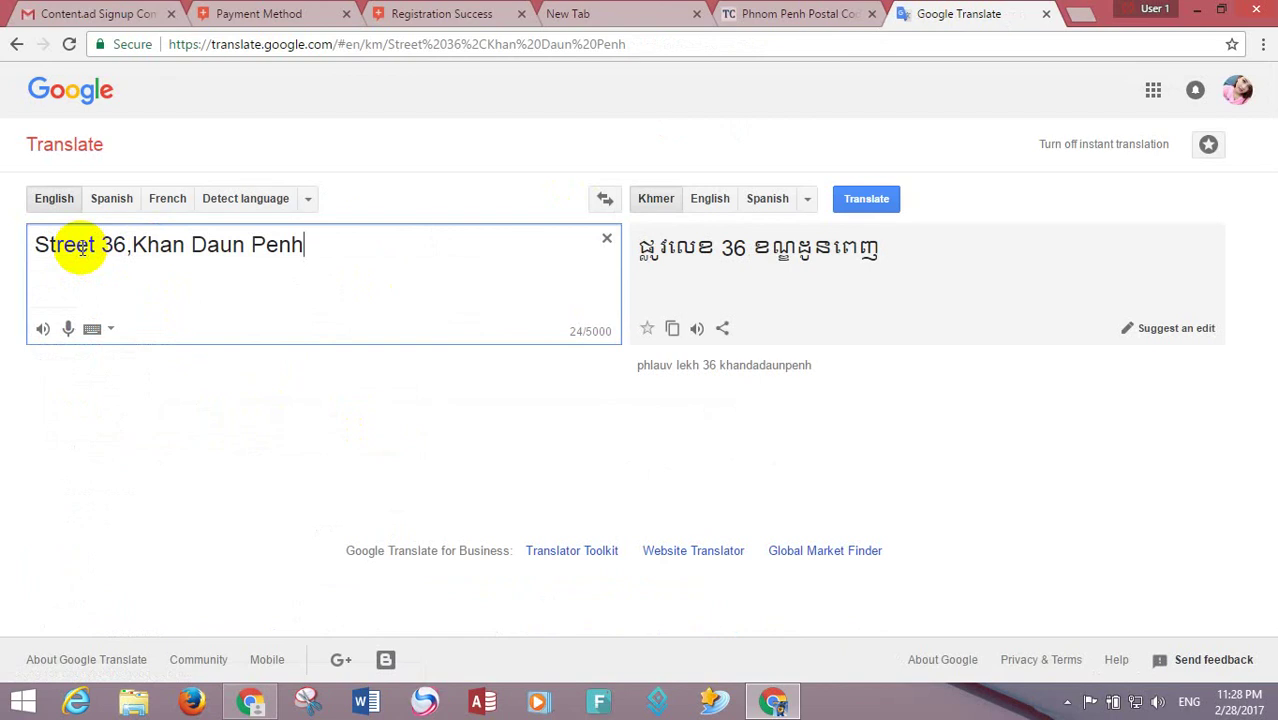
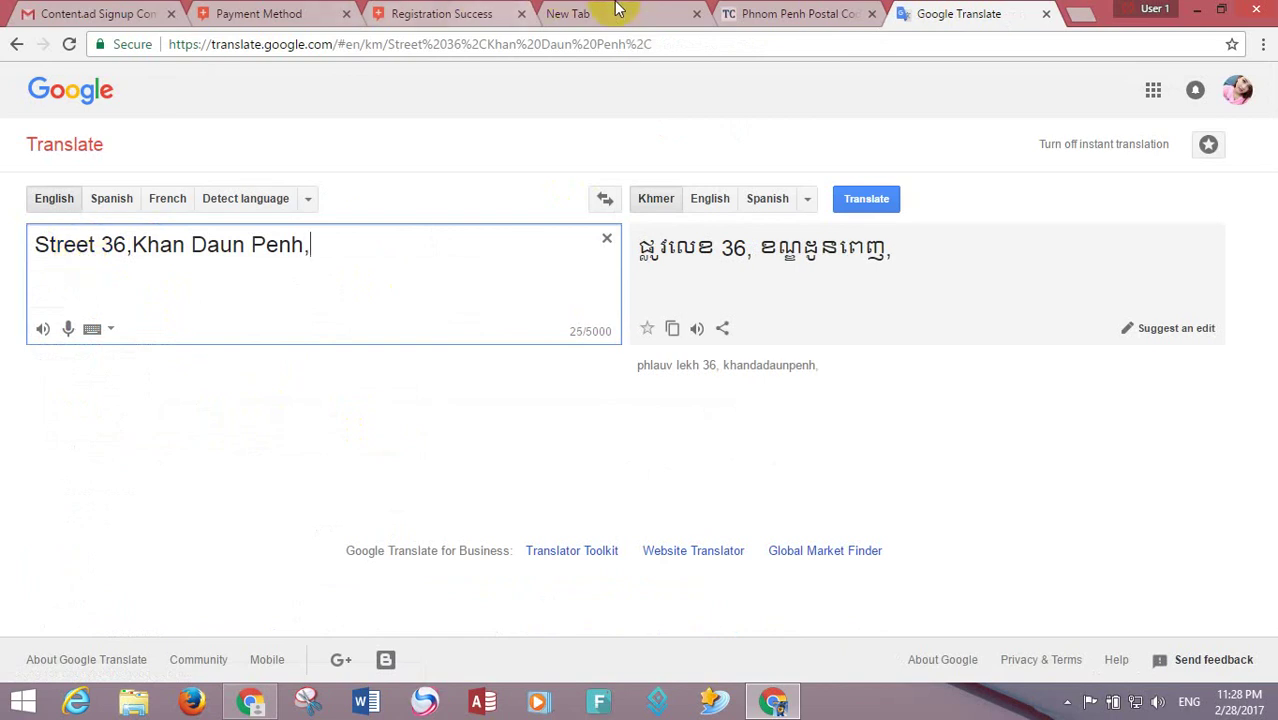
- Copy the commune name Sraas Chak from the postal code page and append it with a comma
{"action": "left_click", "coordinate": [617, 9]}
{"action": "left_click", "coordinate": [748, 12]}
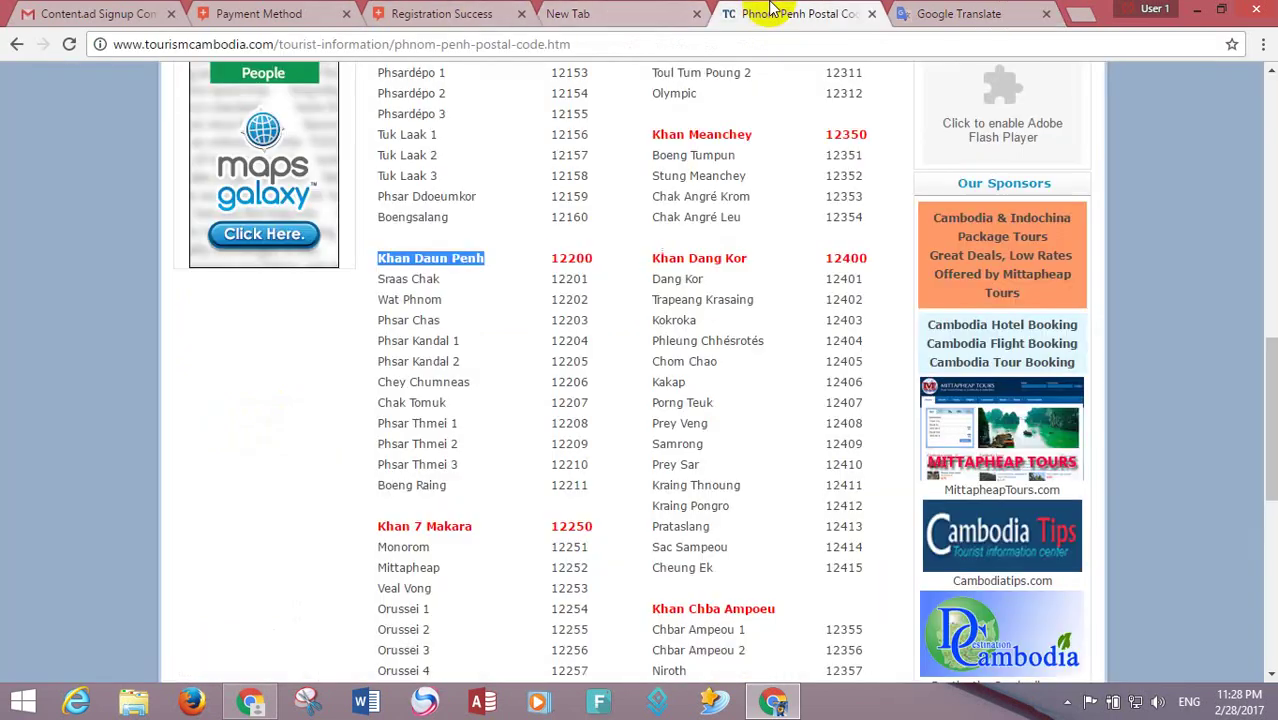
{"action": "left_click_drag", "start_coordinate": [380, 280], "coordinate": [428, 280]}
{"action": "right_click", "coordinate": [420, 282]}
{"action": "left_click", "coordinate": [958, 13]}
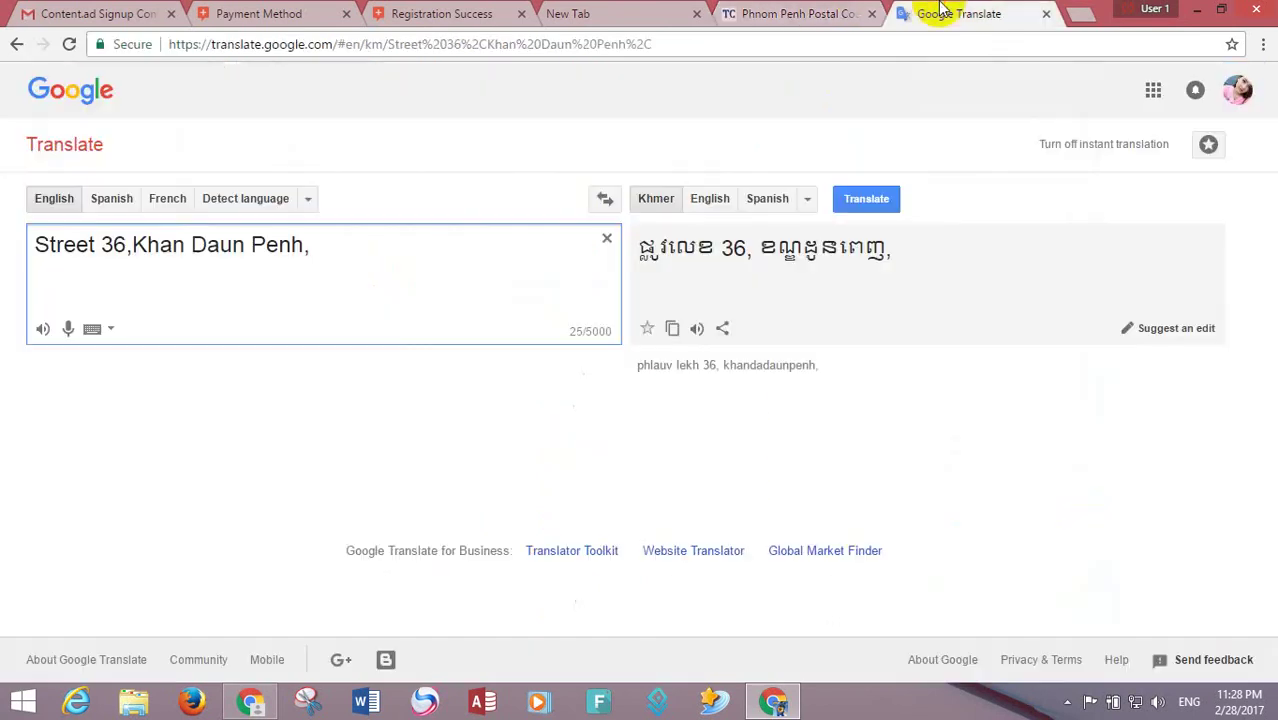
{"action": "key", "text": "ctrl+v"}
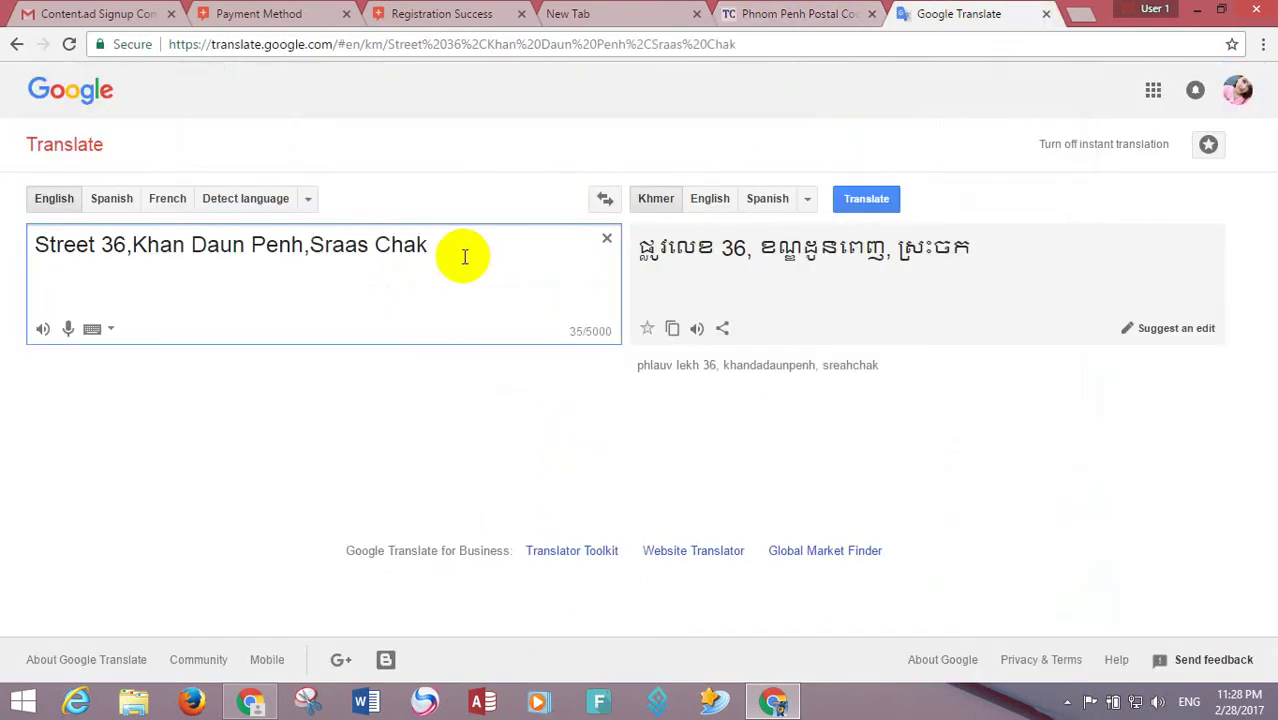
{"action": "type", "text": ","}
- Append 'Phnom penh,' and copy the complete address text
{"action": "type", "text": "Phnom penh"}
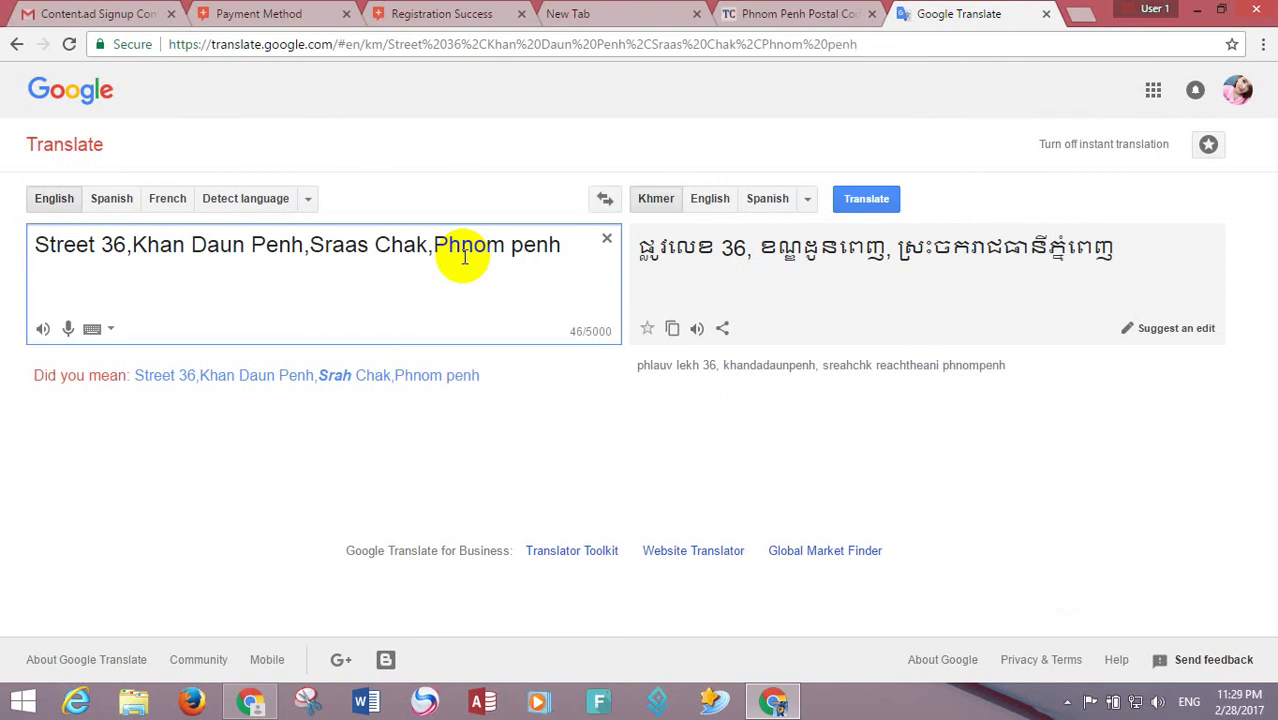
{"action": "type", "text": ","}
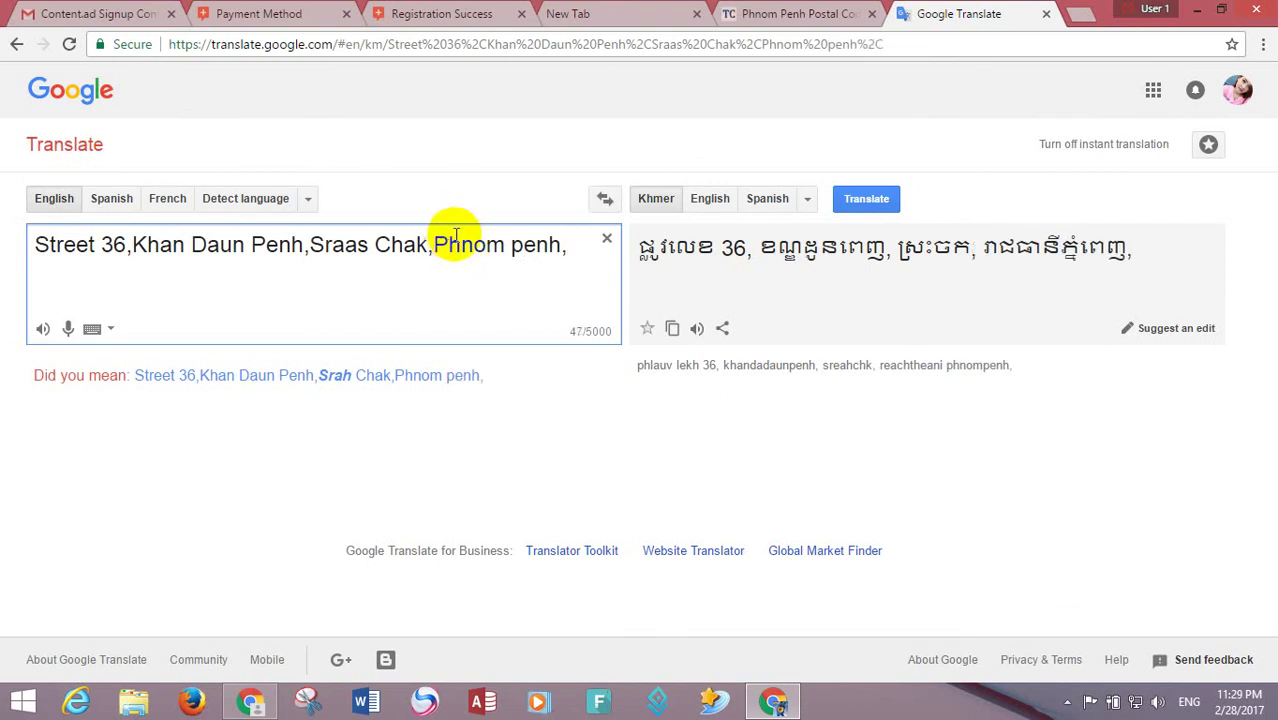
{"action": "left_click_drag", "start_coordinate": [571, 245], "coordinate": [63, 245]}
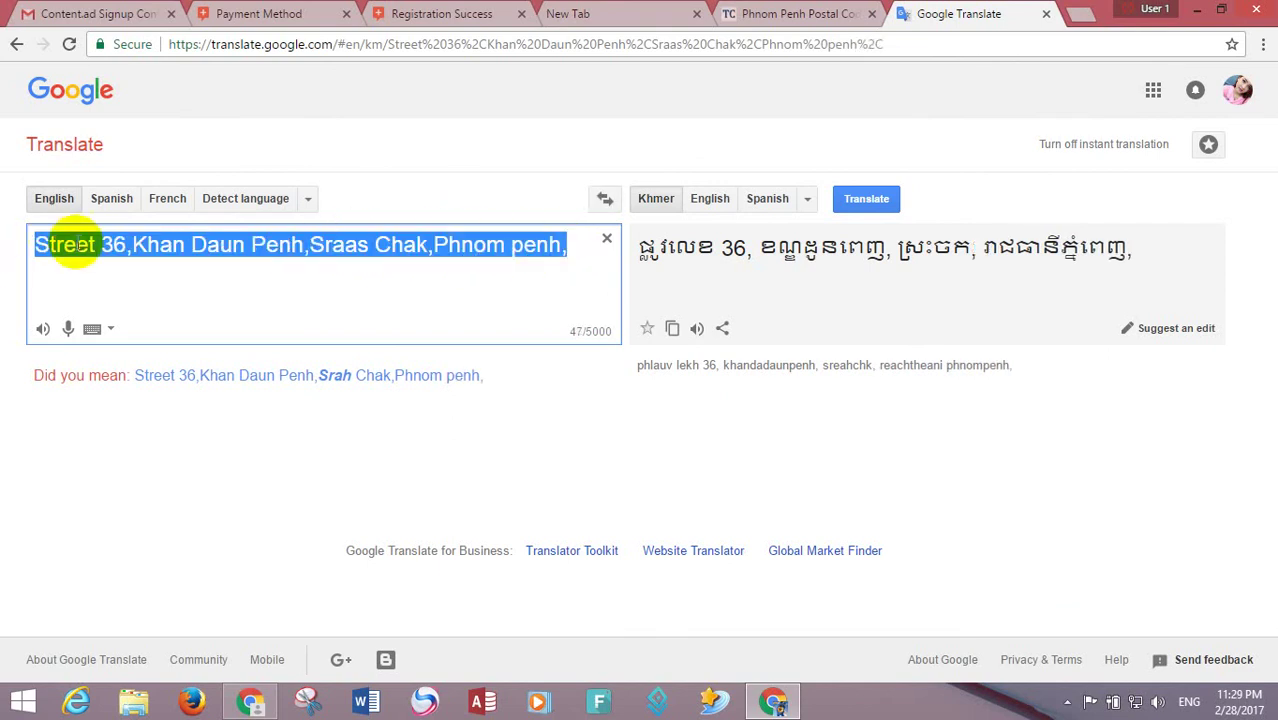
{"action": "right_click", "coordinate": [78, 248]}
{"action": "left_click", "coordinate": [118, 279]}
{"action": "left_click", "coordinate": [590, 13]}
- Paste the copied street address into Content.ad's Address field
{"action": "left_click", "coordinate": [790, 13]}
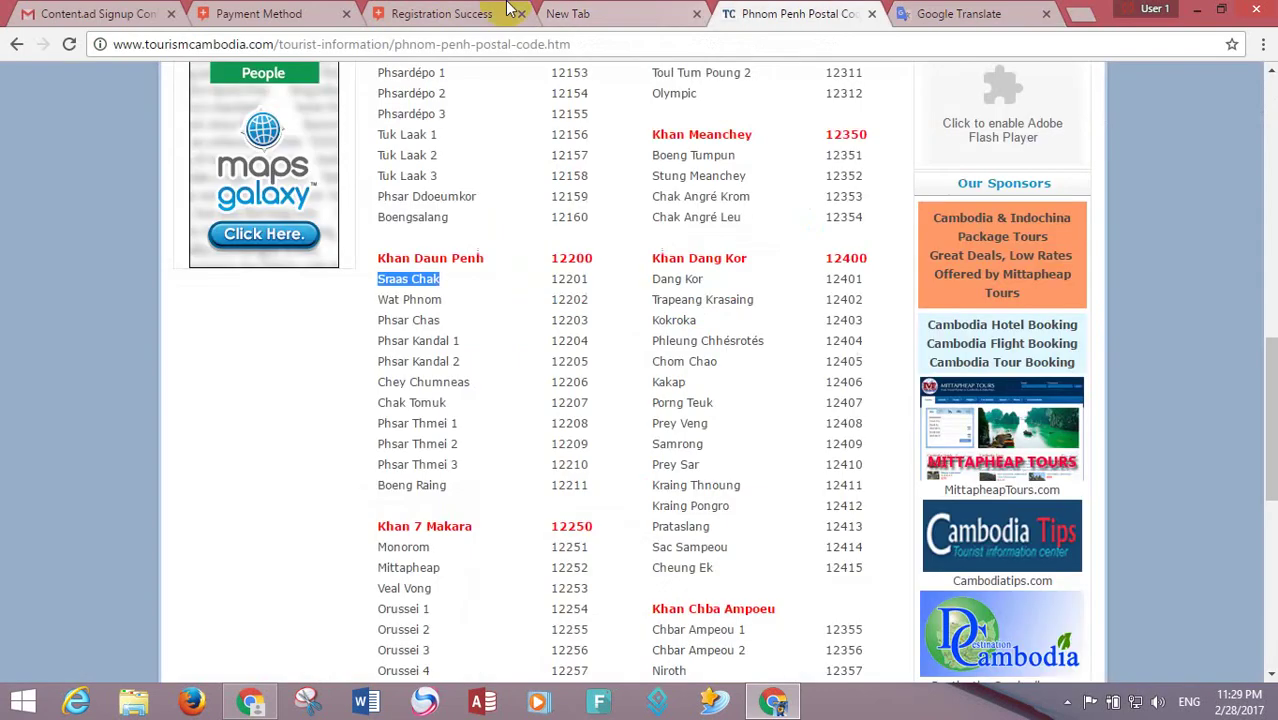
{"action": "left_click", "coordinate": [441, 10]}
{"action": "left_click", "coordinate": [270, 12]}
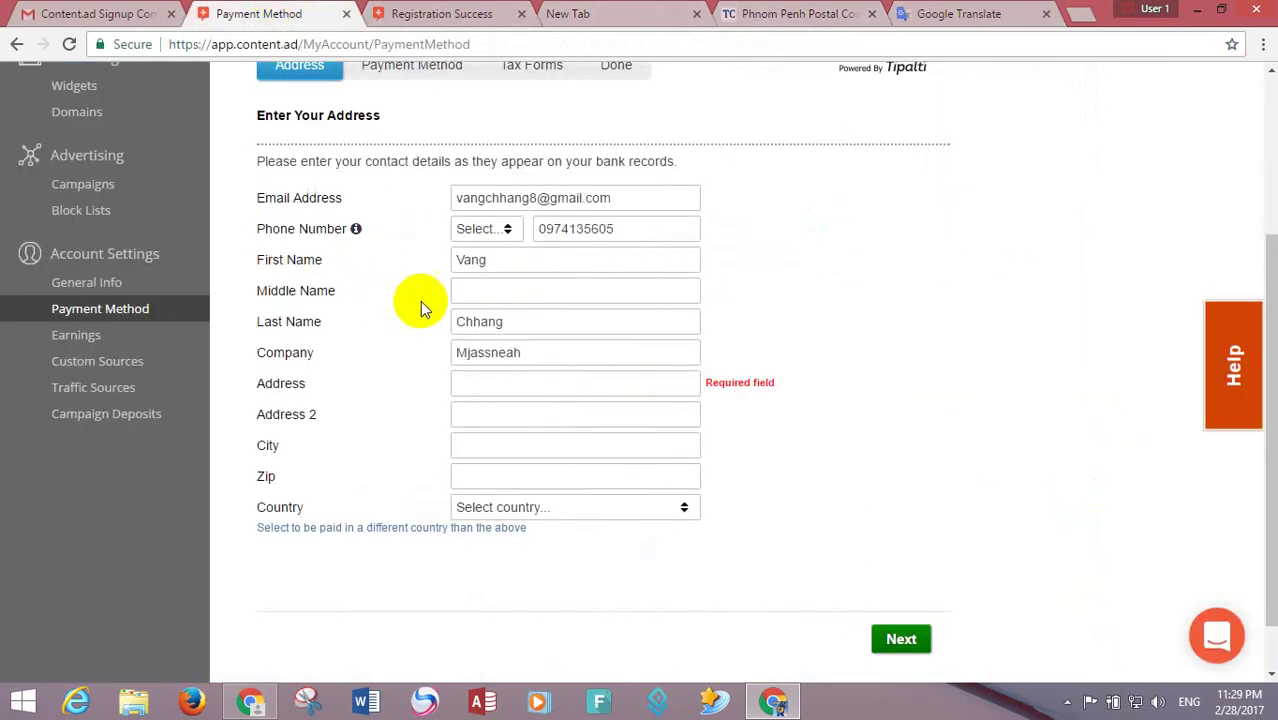
{"action": "right_click", "coordinate": [459, 381]}
{"action": "left_click", "coordinate": [488, 494]}
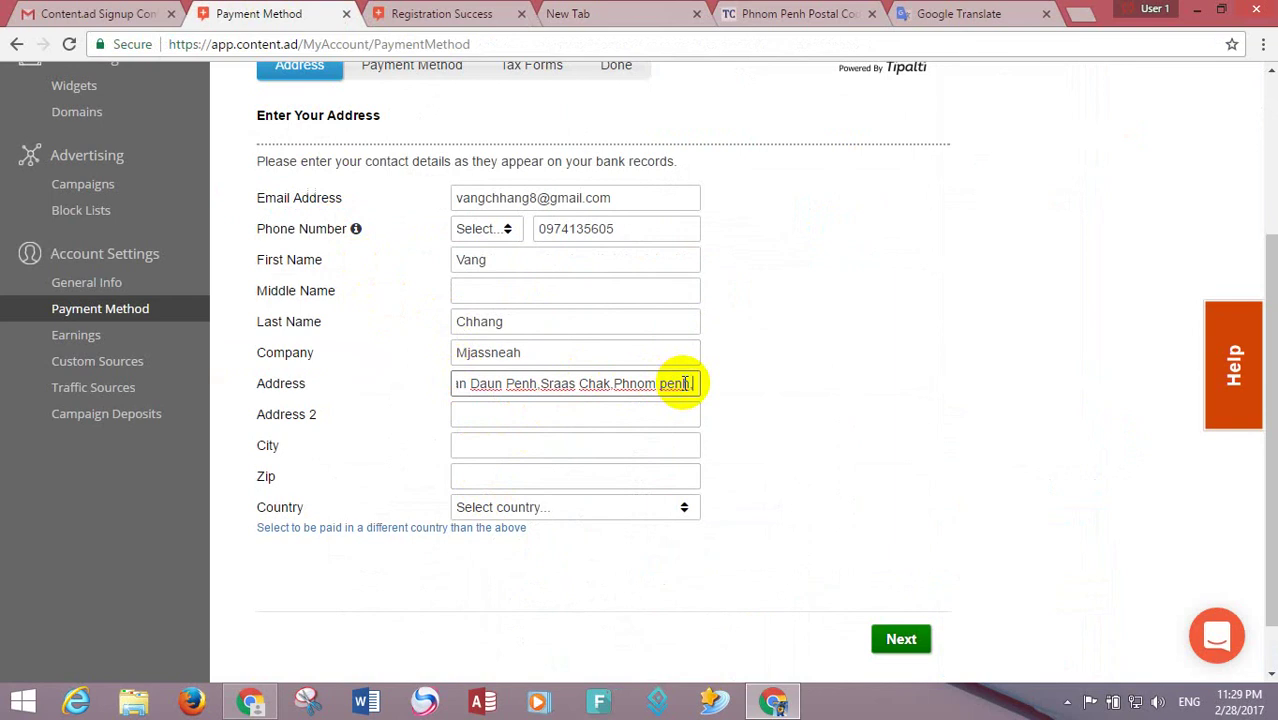
{"action": "left_click", "coordinate": [553, 418]}
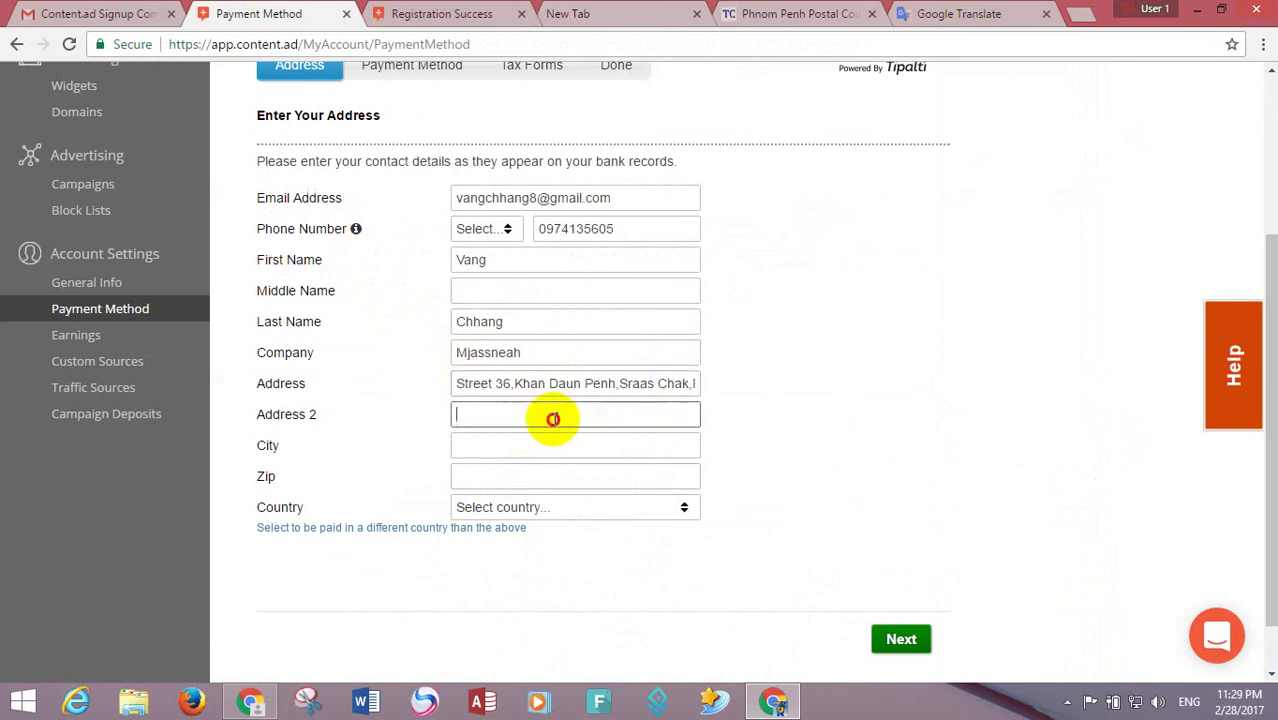
{"action": "left_click", "coordinate": [540, 443]}
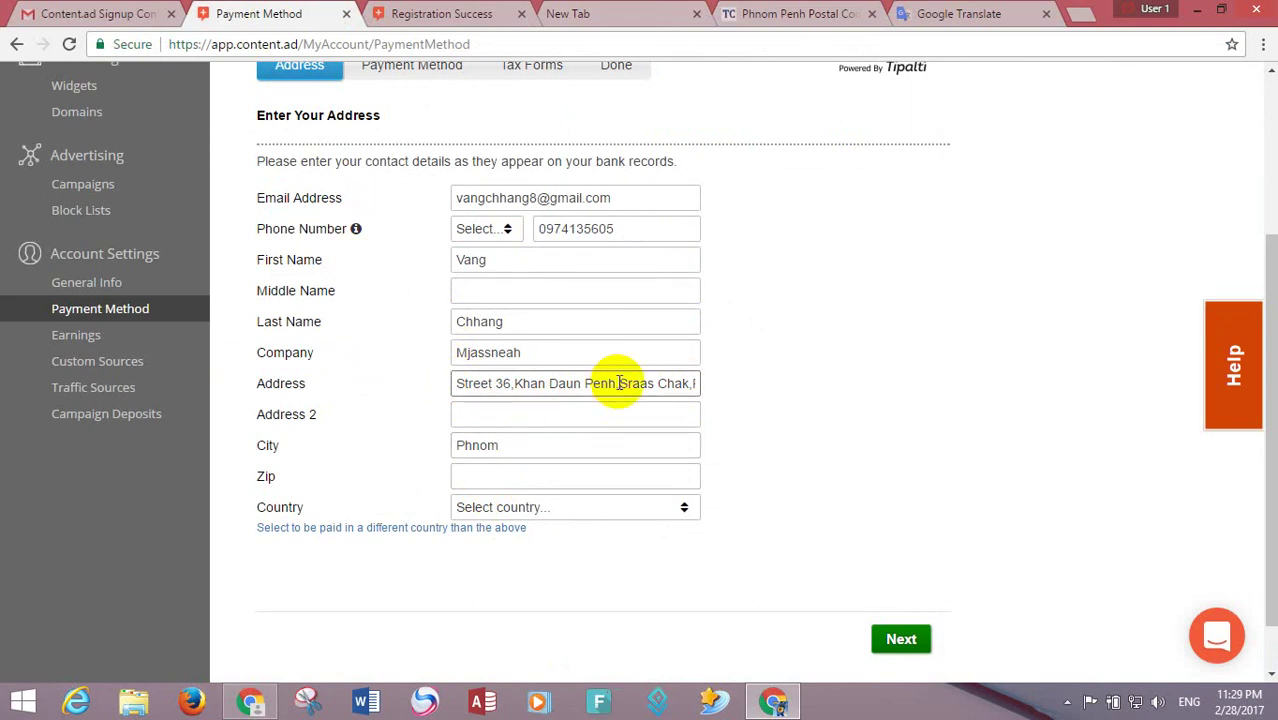
- Copy 'Phnom penh' from the address and paste it into the City field
{"action": "left_click_drag", "start_coordinate": [616, 385], "coordinate": [807, 391]}
{"action": "left_click", "coordinate": [656, 383]}
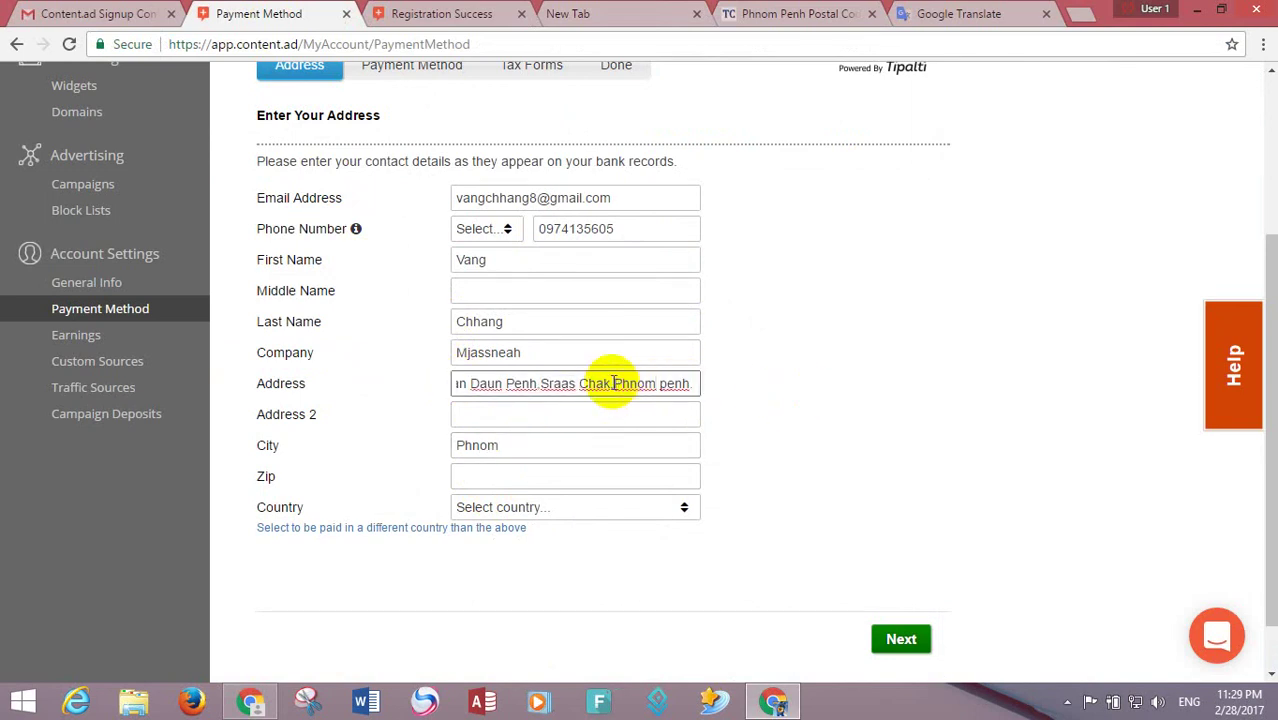
{"action": "left_click_drag", "start_coordinate": [613, 383], "coordinate": [688, 383]}
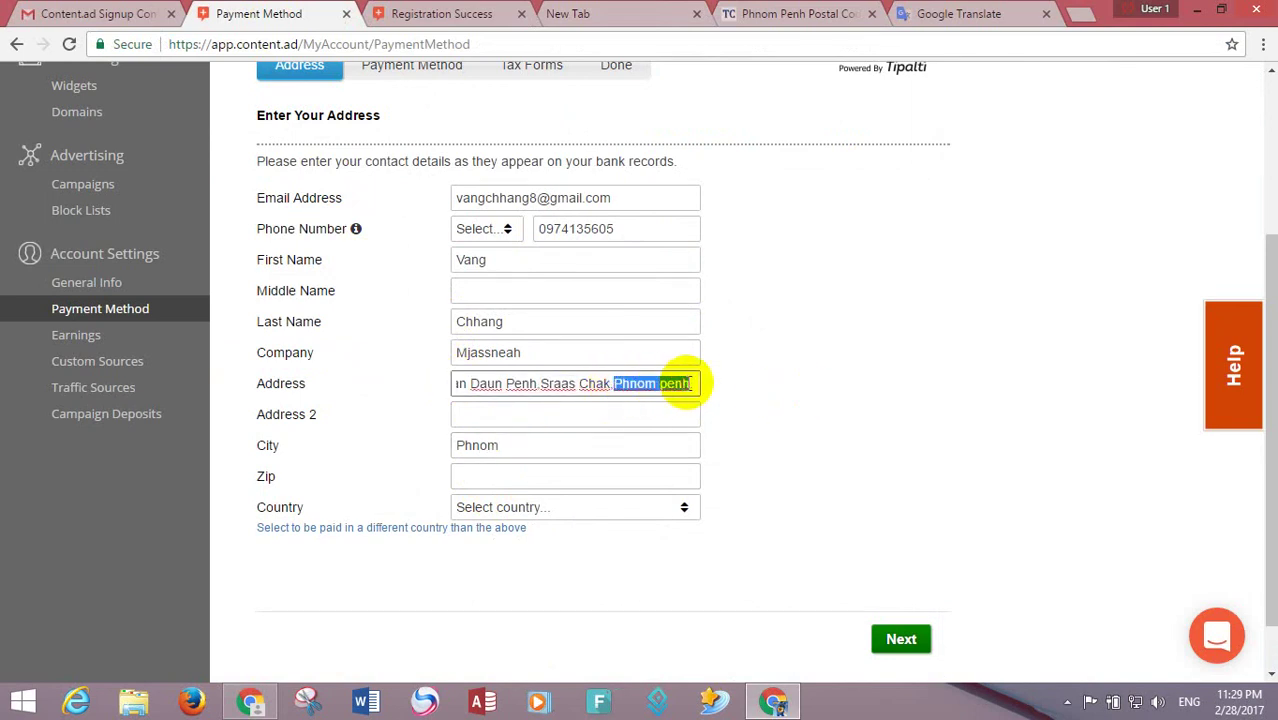
{"action": "key", "text": "ctrl+c"}
{"action": "left_click_drag", "start_coordinate": [576, 445], "coordinate": [328, 443]}
{"action": "key", "text": "ctrl+v"}
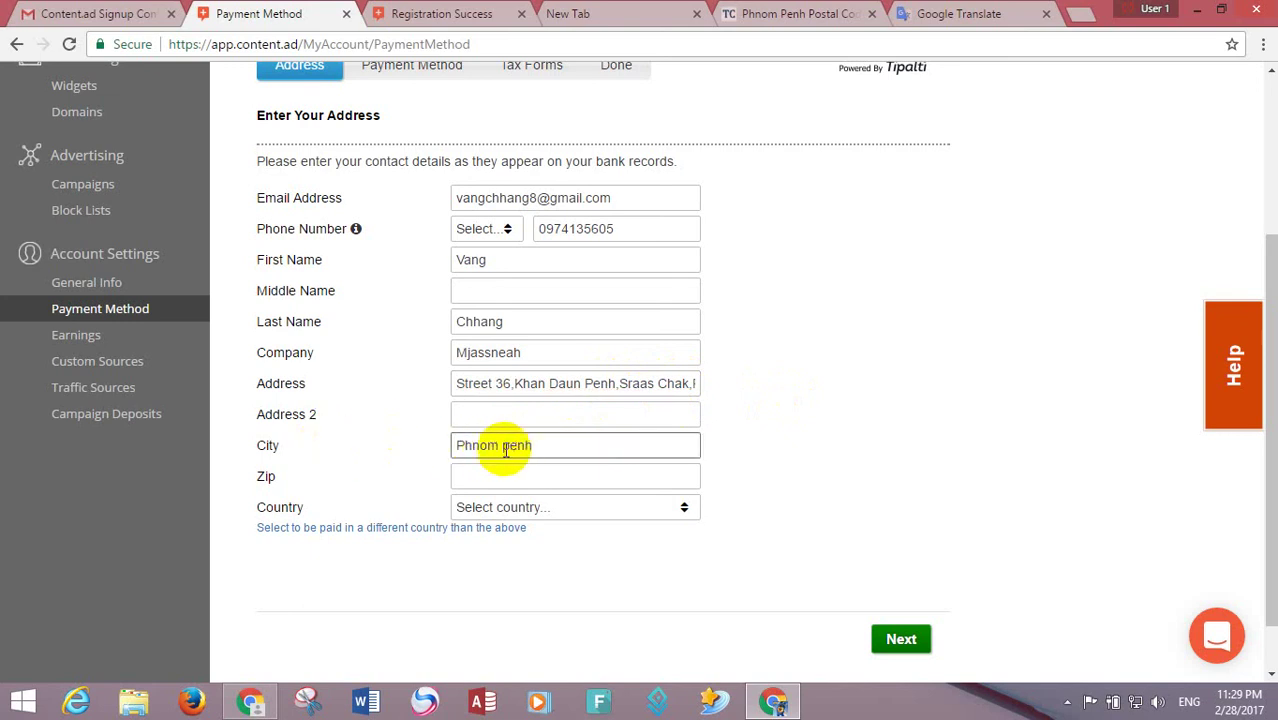
- Correct the city to 'Phnom Penh' with a capital P
{"action": "left_click", "coordinate": [605, 474]}
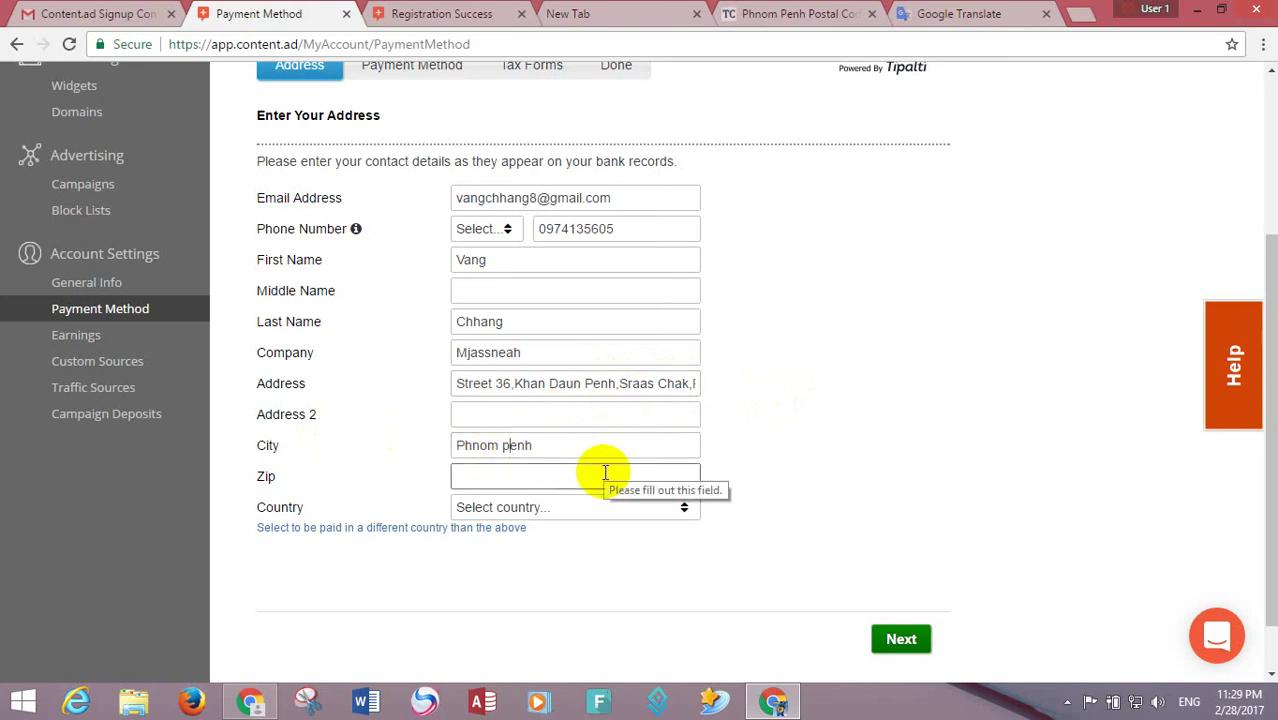
{"action": "key", "text": "shift+Tab"}
{"action": "key", "text": "ctrl+Left"}
{"action": "key", "text": "Delete"}
{"action": "type", "text": "P"}
{"action": "key", "text": "Tab"}
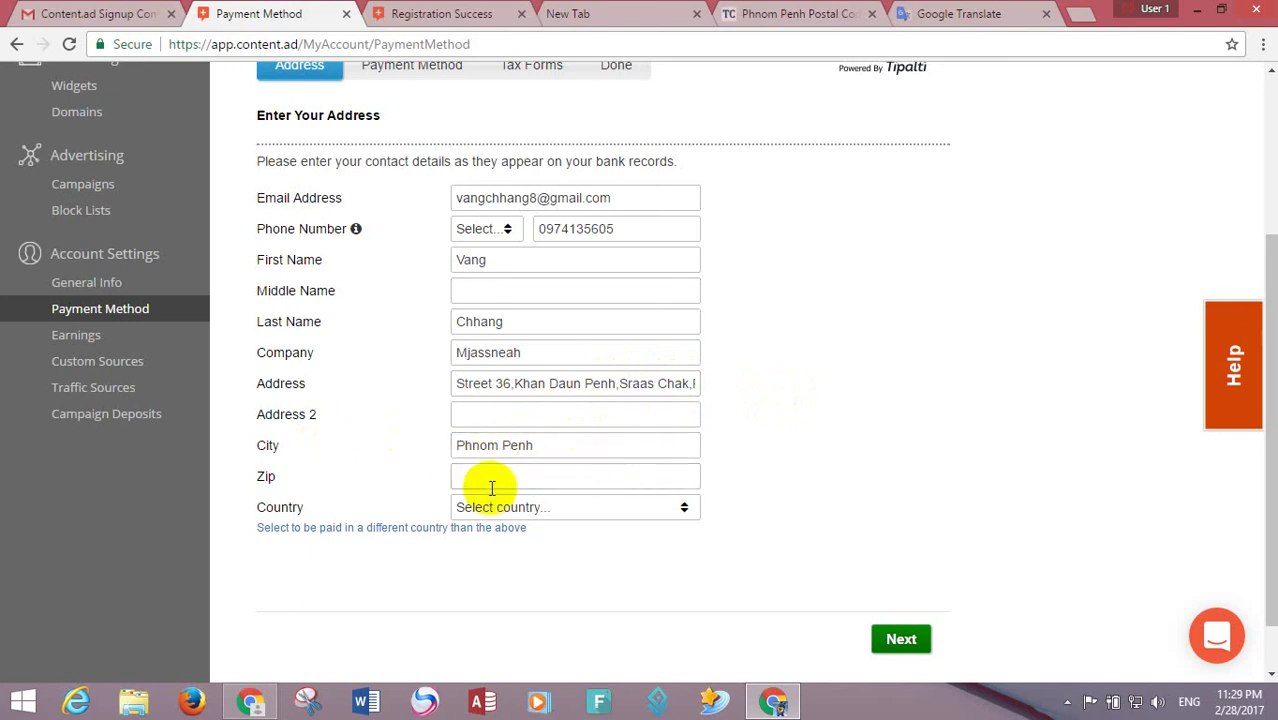
{"action": "left_click", "coordinate": [678, 12]}
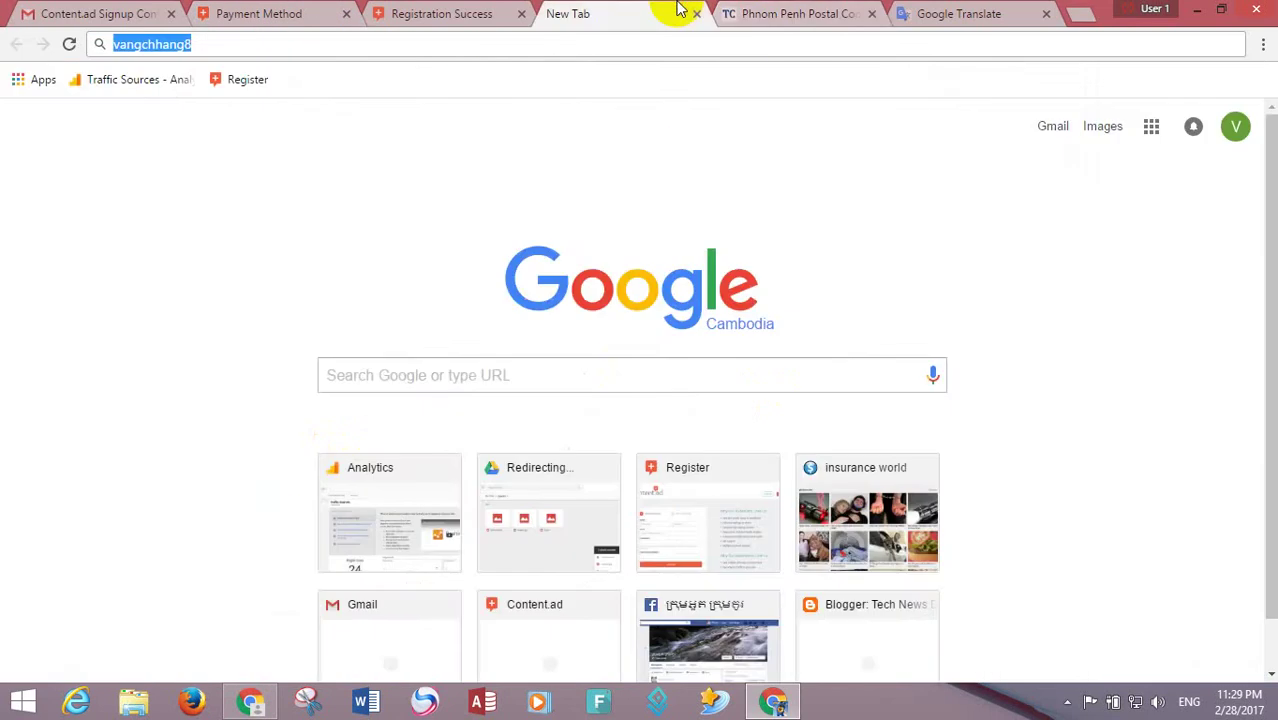
- Copy Sraas Chak's postal code 12201 from the Phnom Penh list
{"action": "left_click", "coordinate": [748, 12]}
{"action": "left_click", "coordinate": [595, 278]}
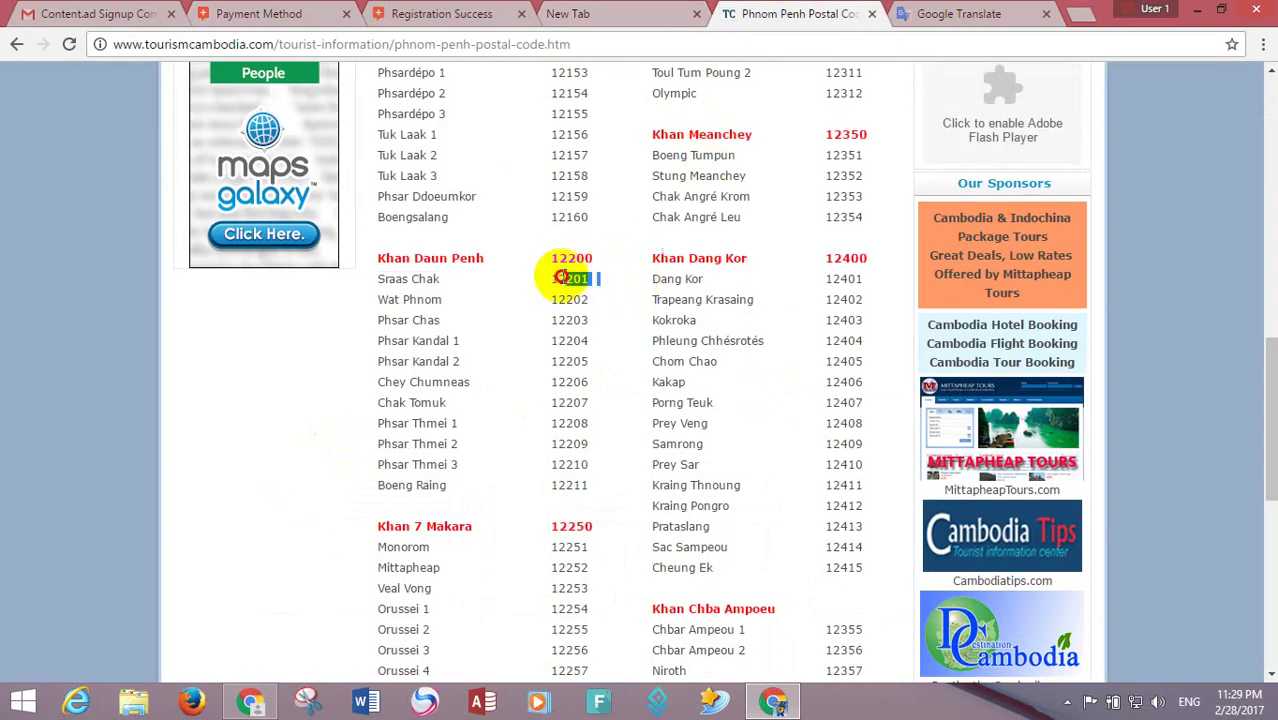
{"action": "double_click", "coordinate": [566, 278]}
{"action": "left_click", "coordinate": [566, 278]}
{"action": "double_click", "coordinate": [566, 278]}
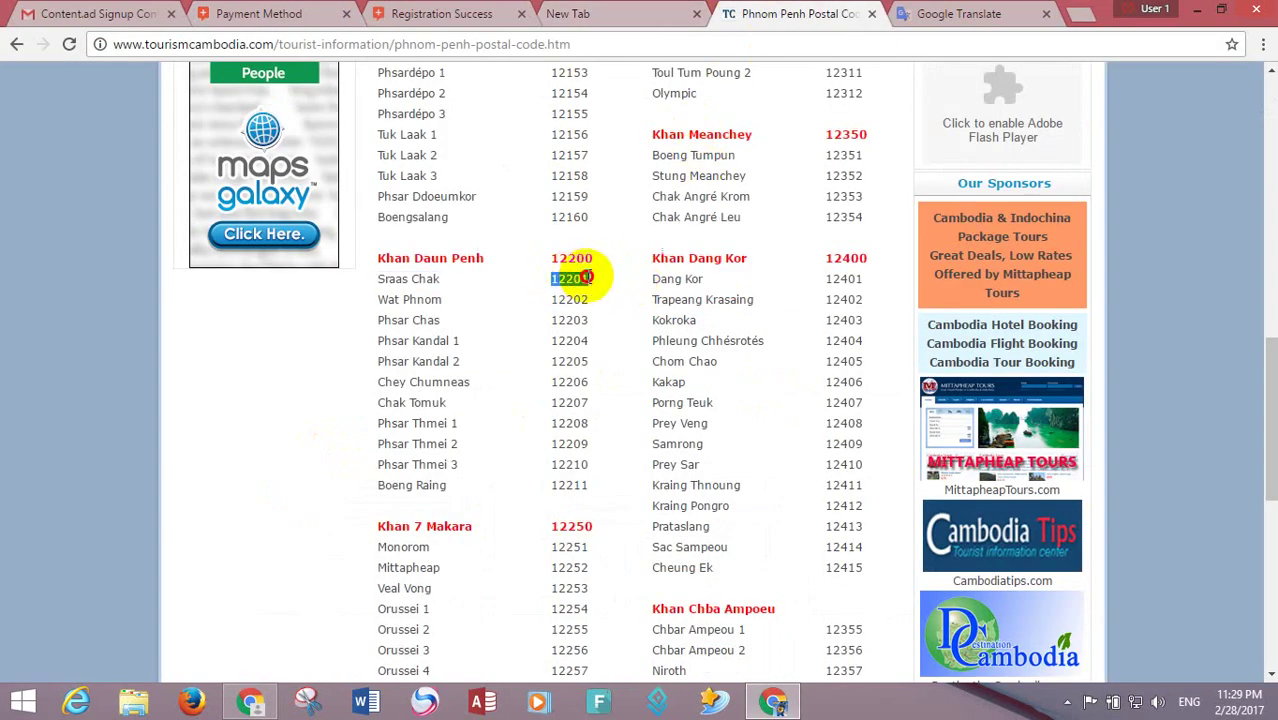
{"action": "right_click", "coordinate": [580, 278]}
{"action": "left_click", "coordinate": [618, 288]}
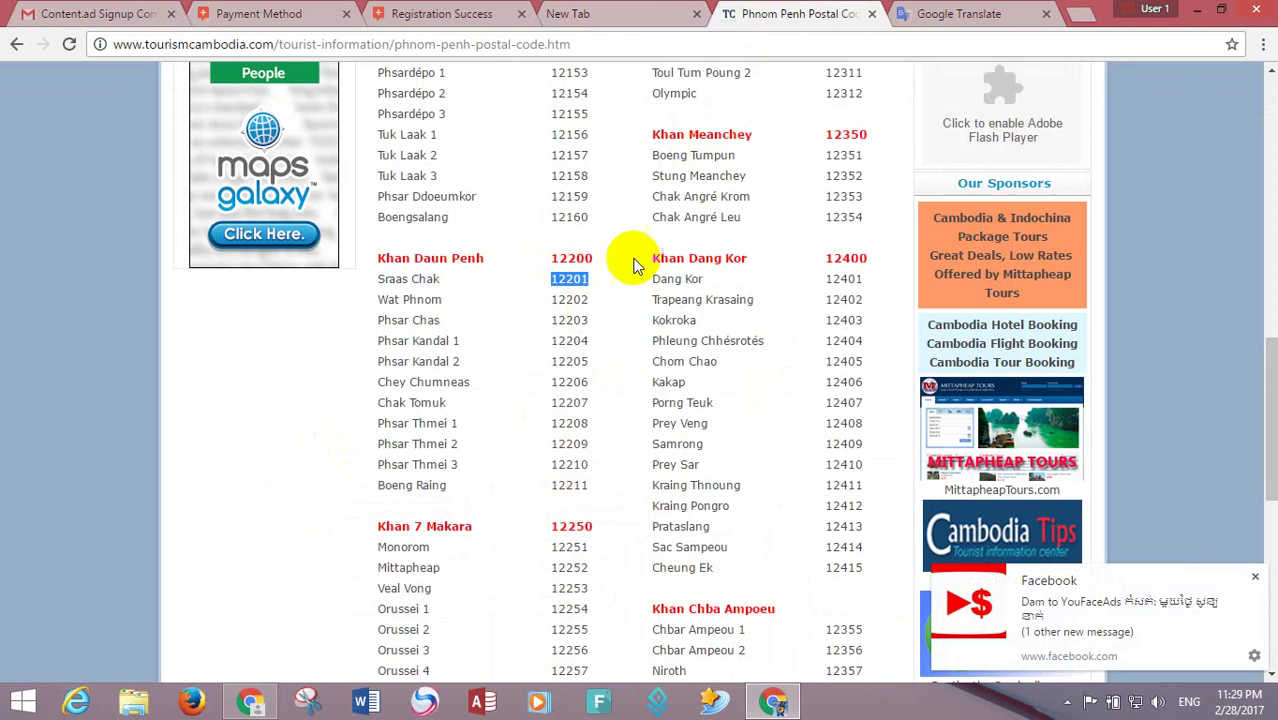
- Return to the Content.ad payment form and put the cursor in the Zip field
{"action": "left_click", "coordinate": [958, 13]}
{"action": "left_click", "coordinate": [620, 13]}
{"action": "left_click", "coordinate": [519, 8]}
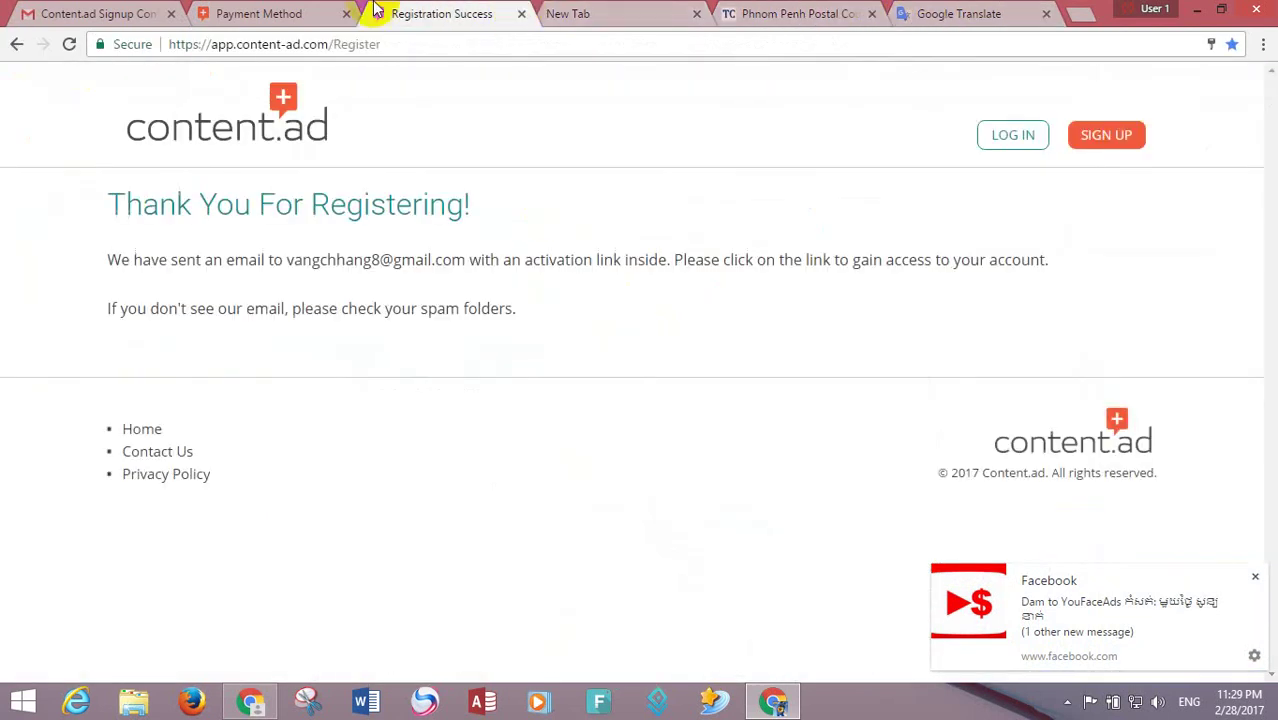
{"action": "left_click", "coordinate": [252, 12]}
{"action": "left_click", "coordinate": [502, 478]}
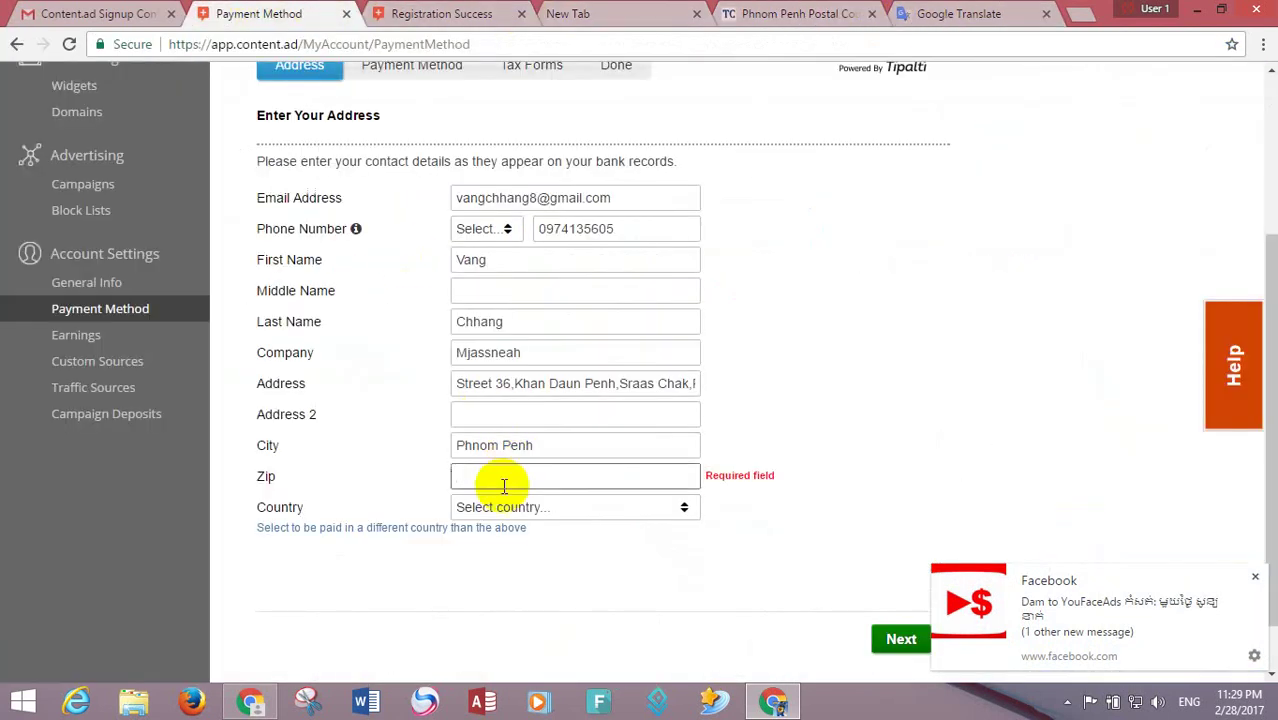
- Paste 12201 into Zip and select Cambodia as the country
{"action": "key", "text": "ctrl+v"}
{"action": "left_click", "coordinate": [510, 508]}
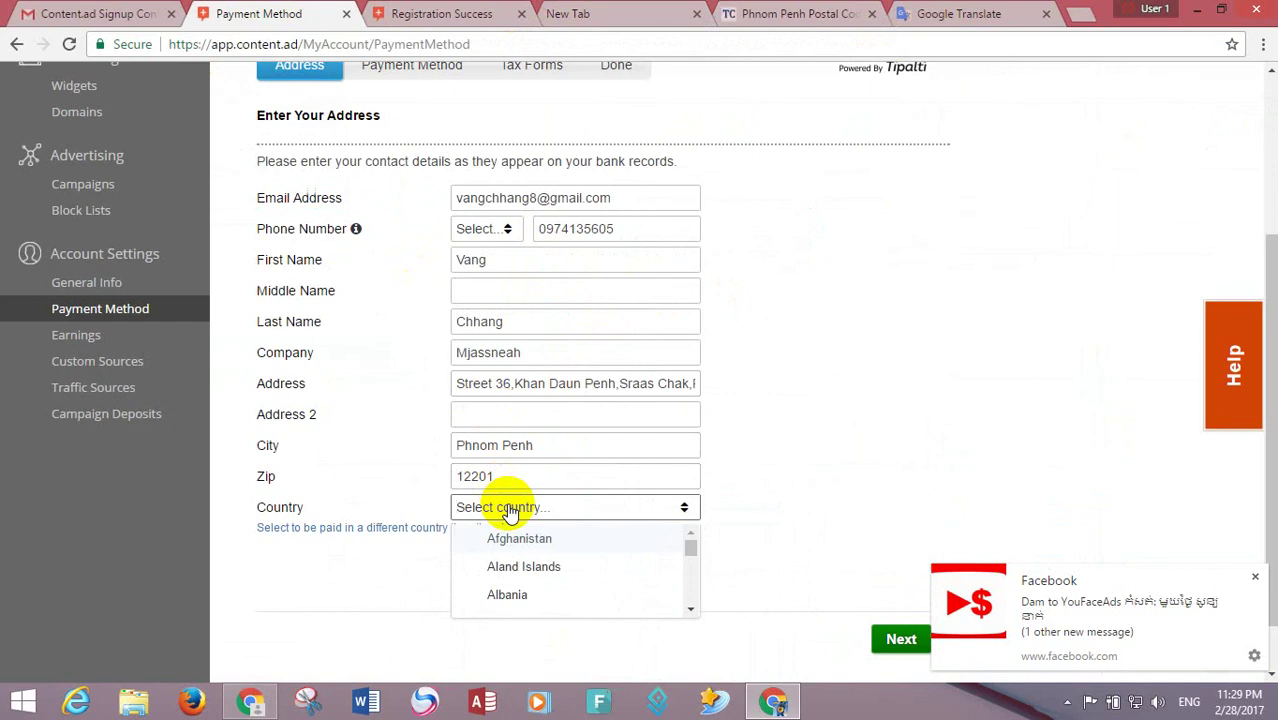
{"action": "type", "text": "ca"}
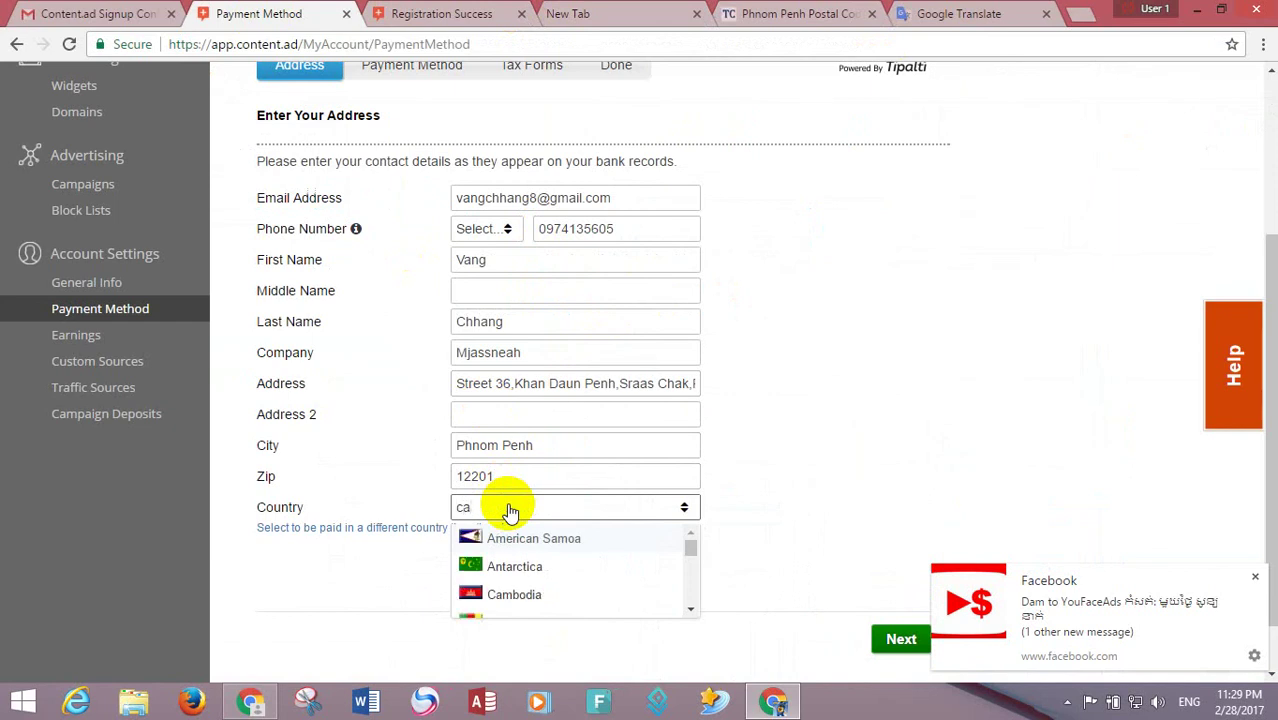
{"action": "type", "text": "m"}
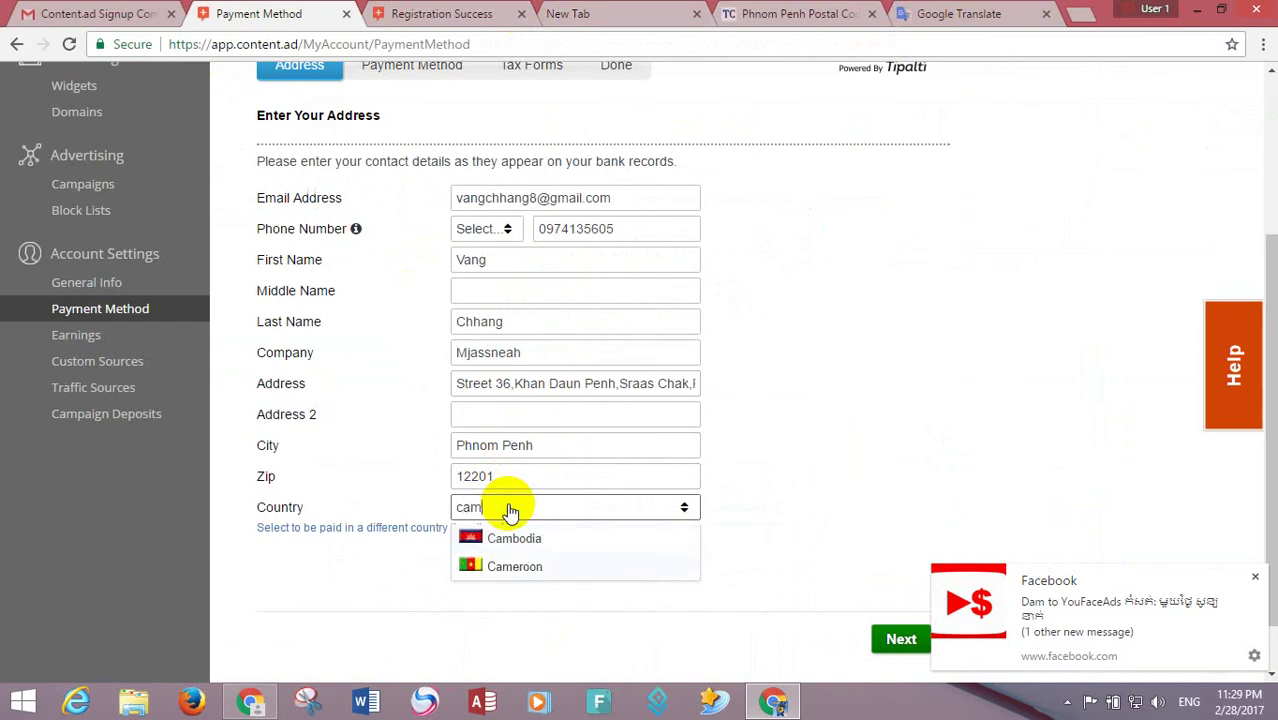
{"action": "left_click", "coordinate": [512, 538]}
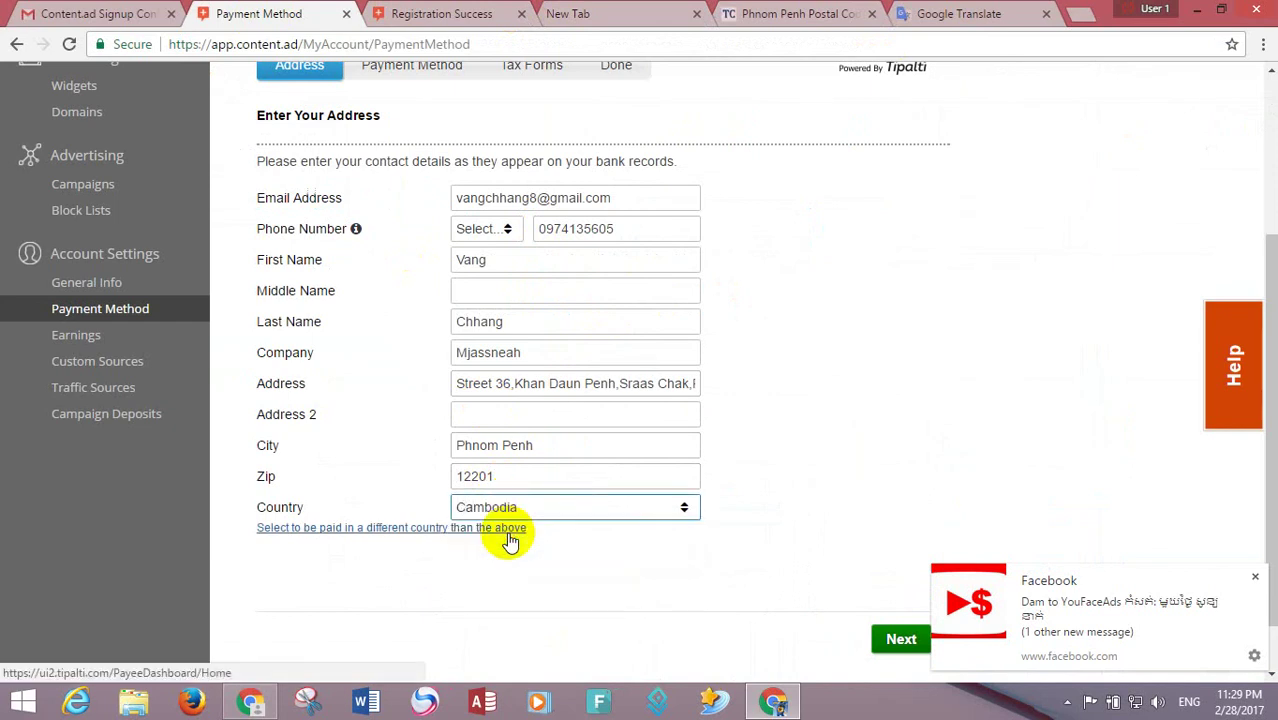
{"action": "left_click", "coordinate": [912, 630]}
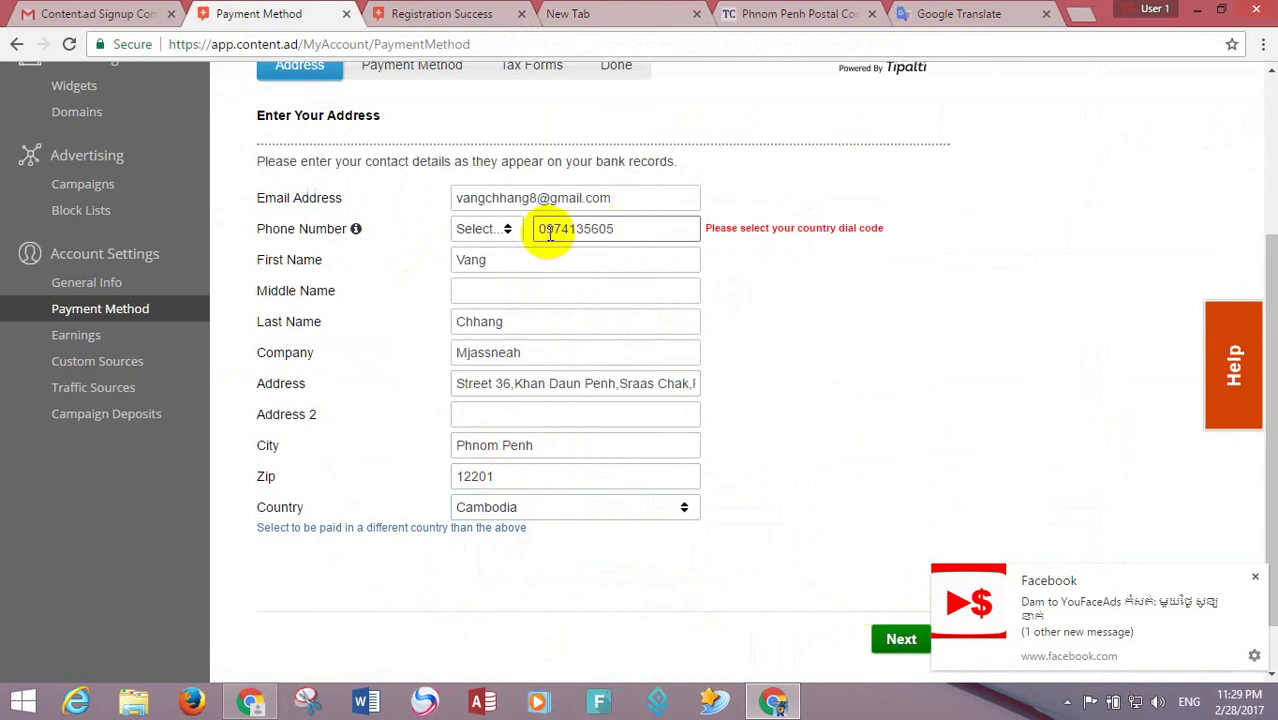
- Set the phone dial code to Cambodia (+855)
{"action": "left_click", "coordinate": [485, 230]}
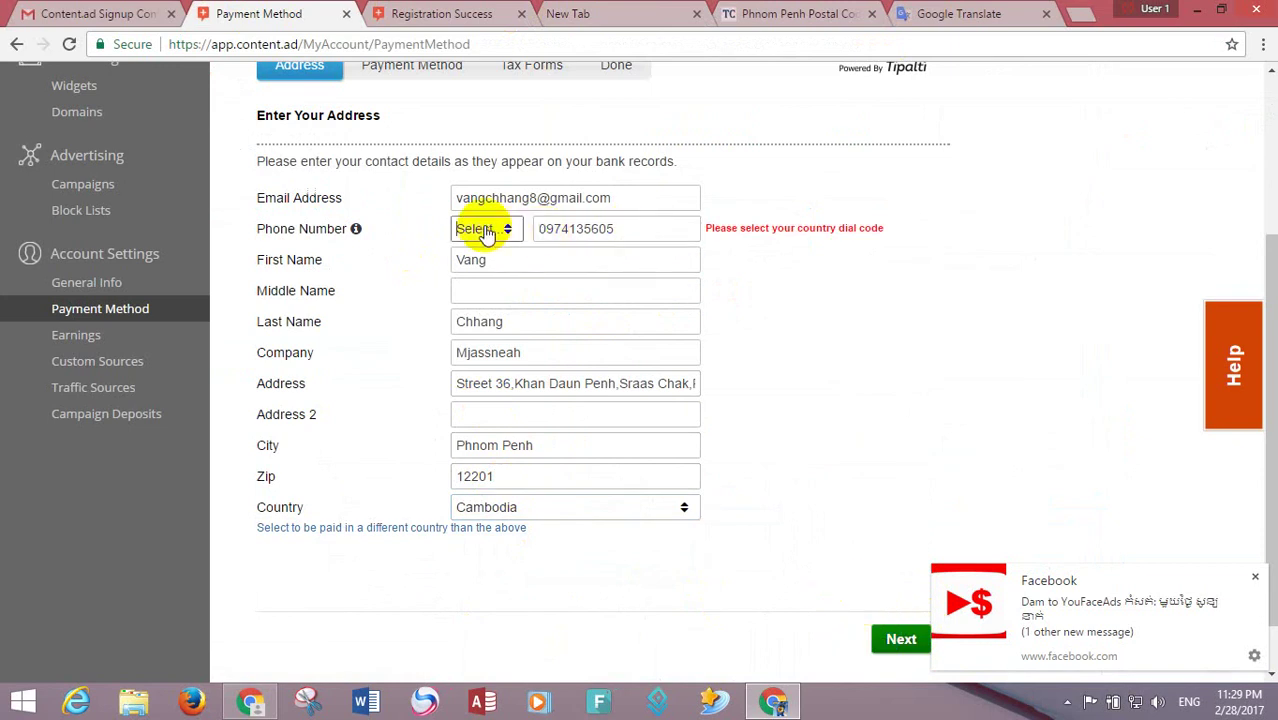
{"action": "left_click", "coordinate": [485, 230]}
{"action": "type", "text": "c"}
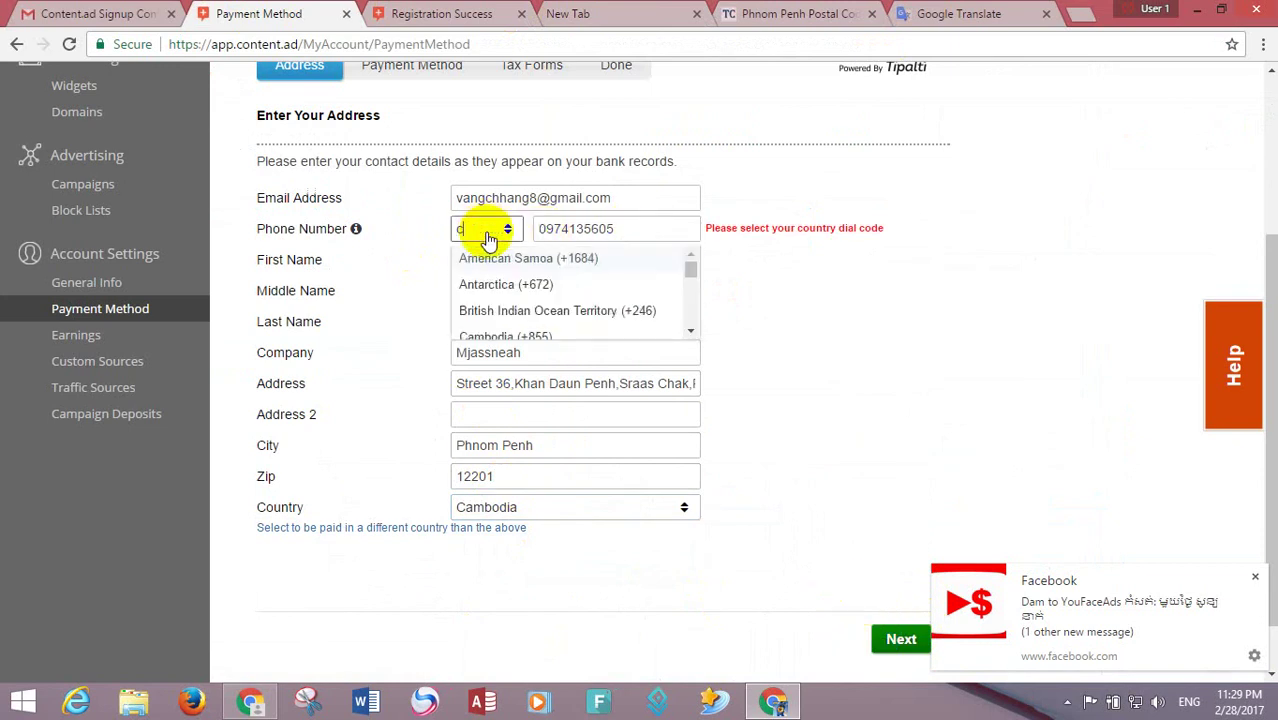
{"action": "type", "text": "am"}
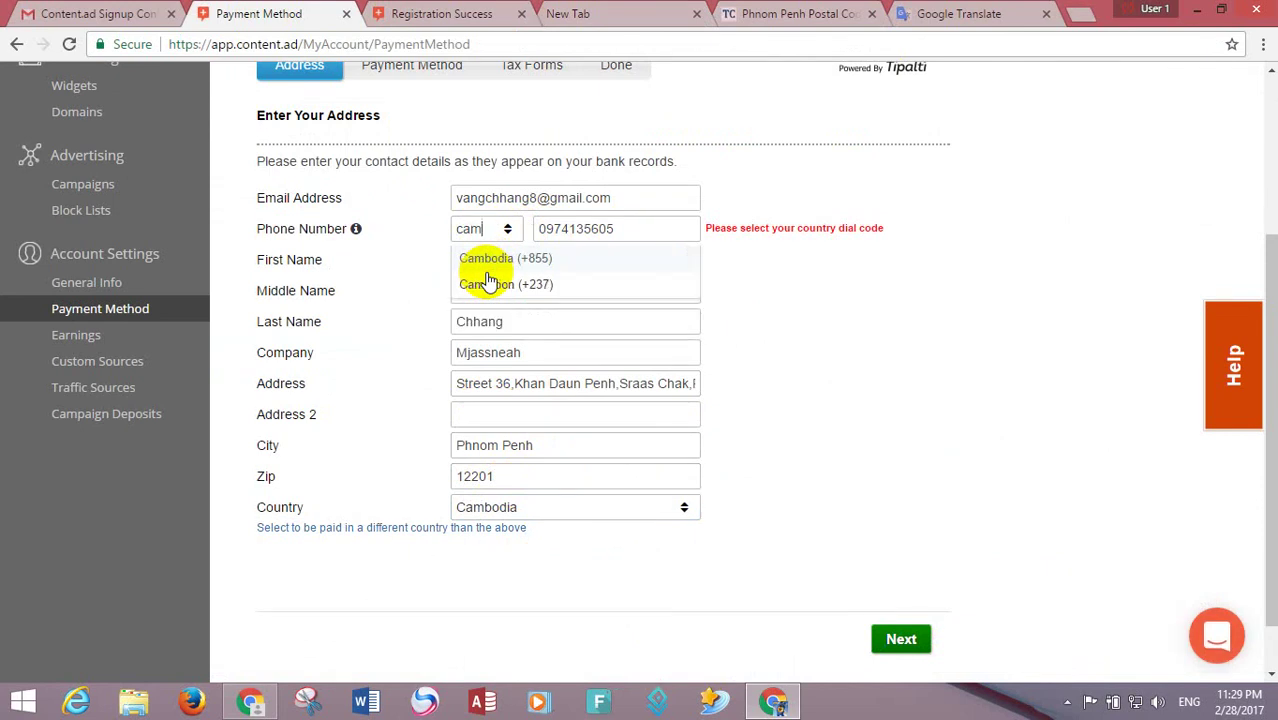
{"action": "left_click", "coordinate": [488, 258]}
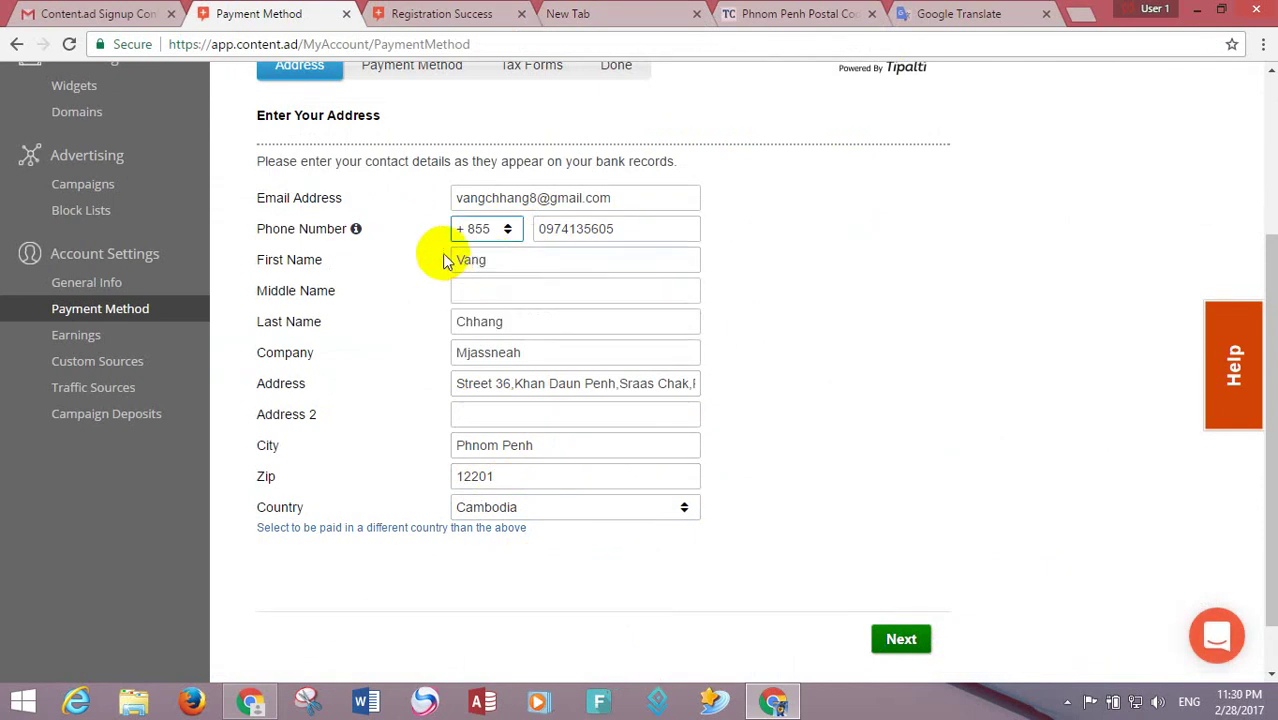
{"action": "scroll", "coordinate": [1258, 522], "scroll_direction": "up", "scroll_amount": 2}
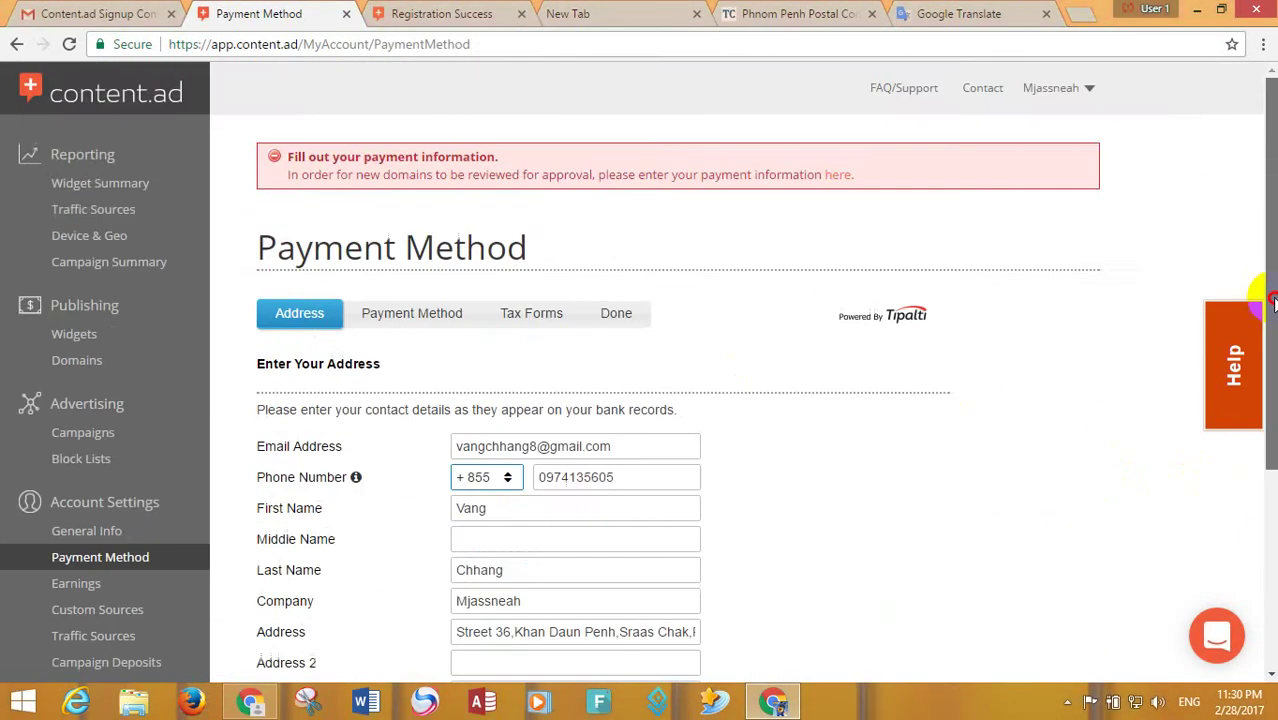
{"action": "scroll", "coordinate": [1270, 505], "scroll_direction": "down", "scroll_amount": 1}
- Continue to bank details, choose USD currency and pick the account holder's name
{"action": "scroll", "coordinate": [1270, 505], "scroll_direction": "down", "scroll_amount": 2}
{"action": "left_click", "coordinate": [899, 574]}
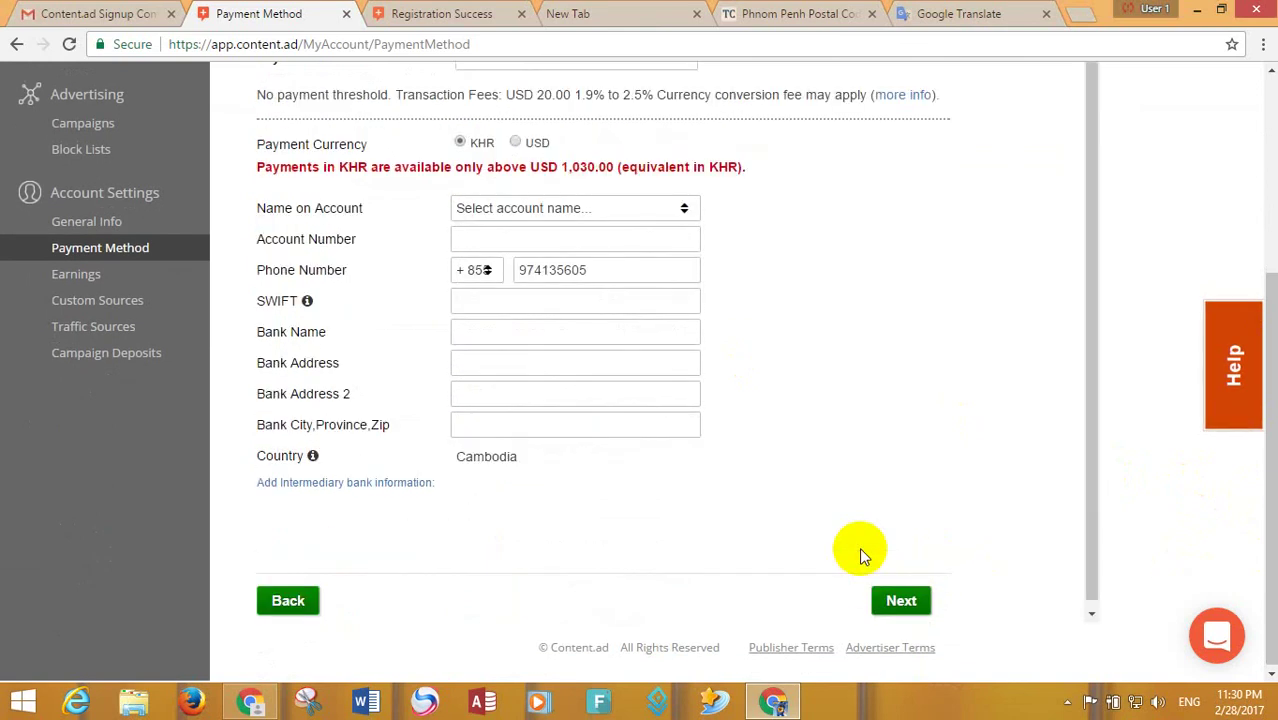
{"action": "left_click", "coordinate": [516, 142]}
{"action": "left_click", "coordinate": [535, 176]}
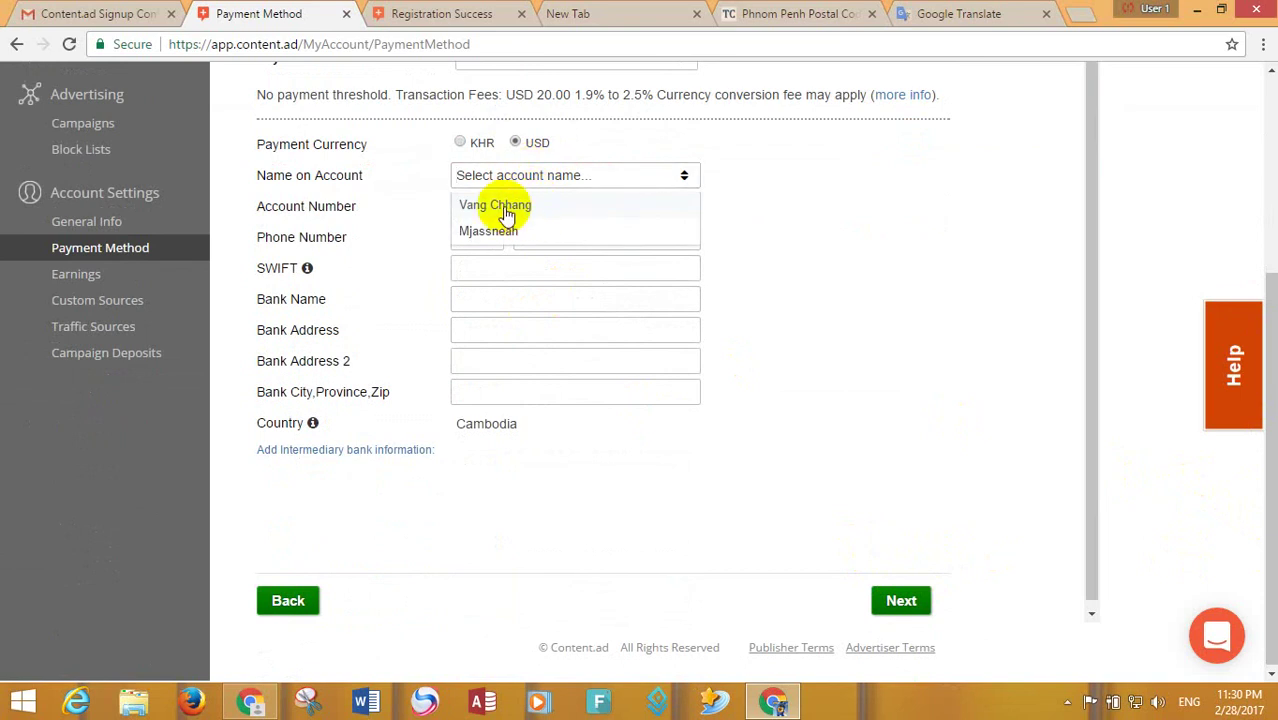
{"action": "left_click", "coordinate": [787, 203]}
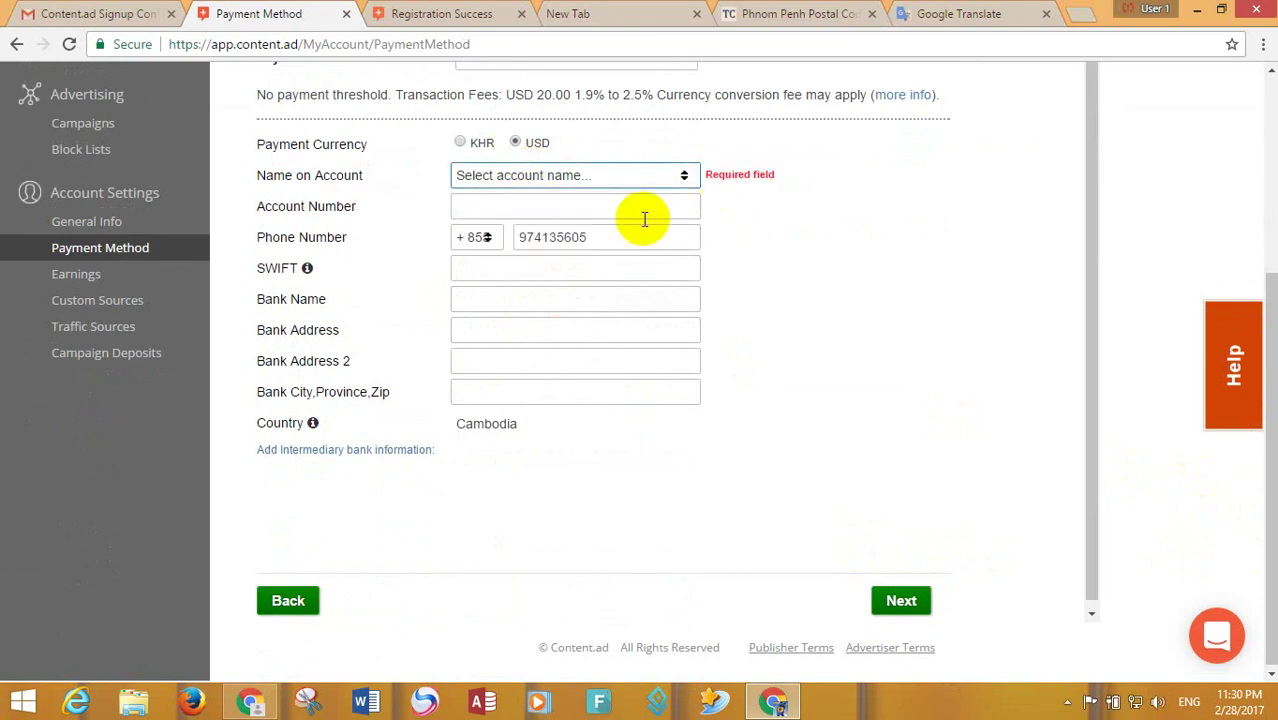
{"action": "left_click", "coordinate": [522, 176]}
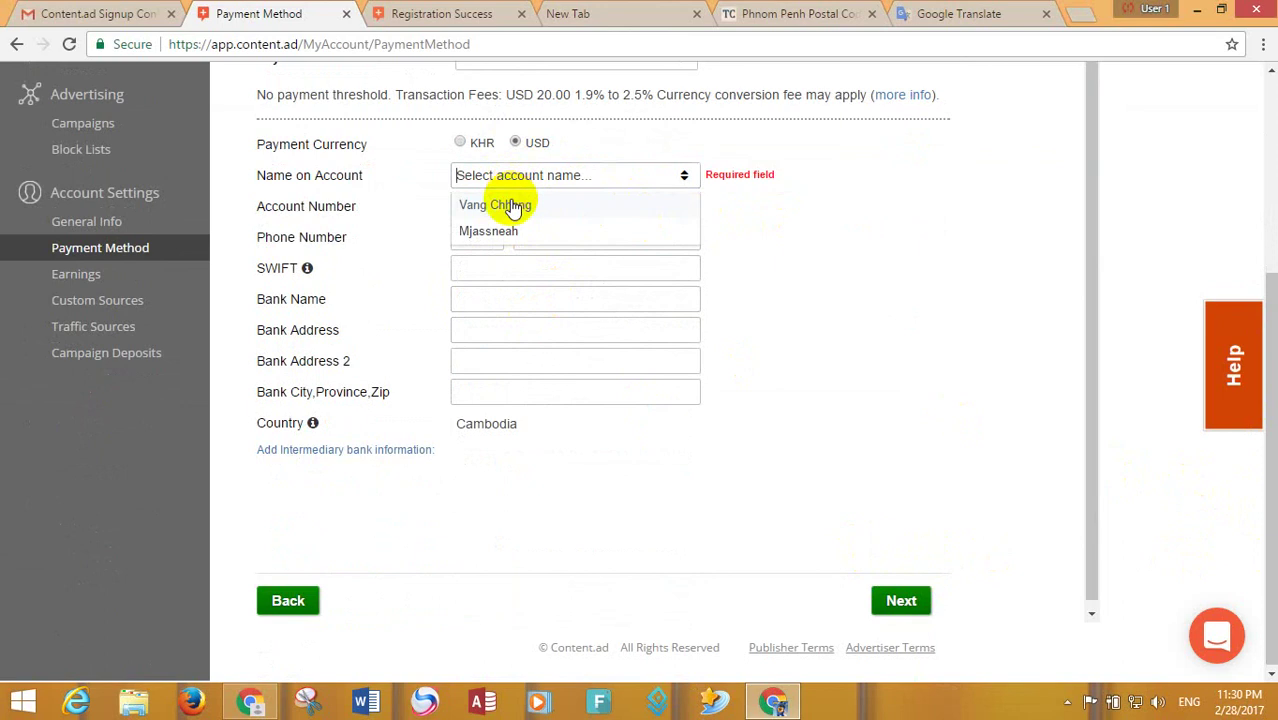
{"action": "left_click", "coordinate": [512, 206]}
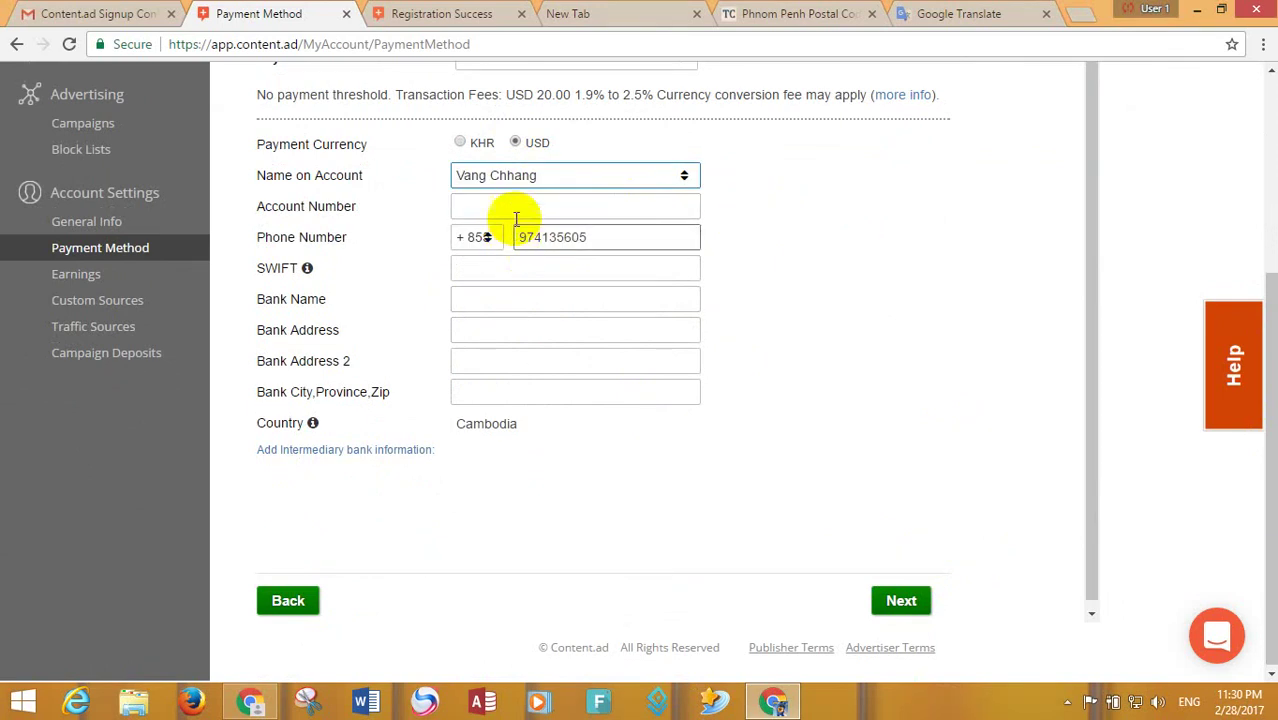
- Reopen the Name on Account list, then go back to the contact-details step
{"action": "left_click", "coordinate": [550, 180]}
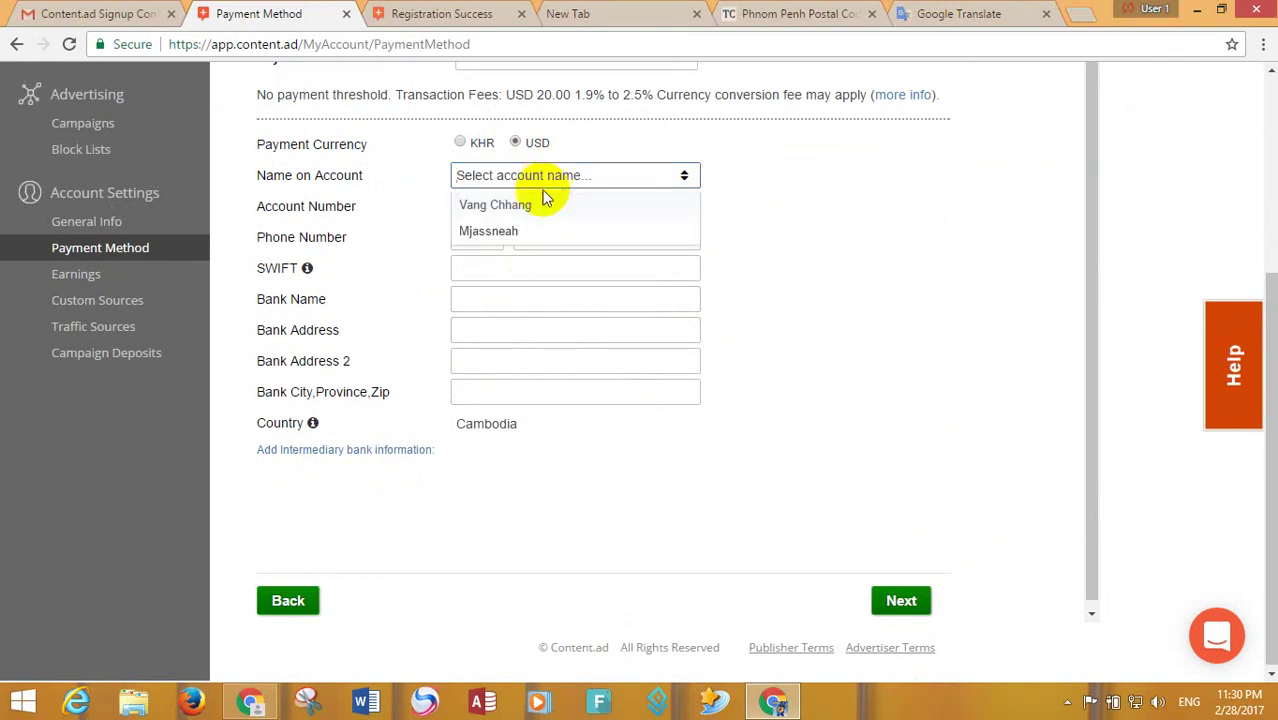
{"action": "left_click_drag", "start_coordinate": [1090, 440], "coordinate": [1087, 519]}
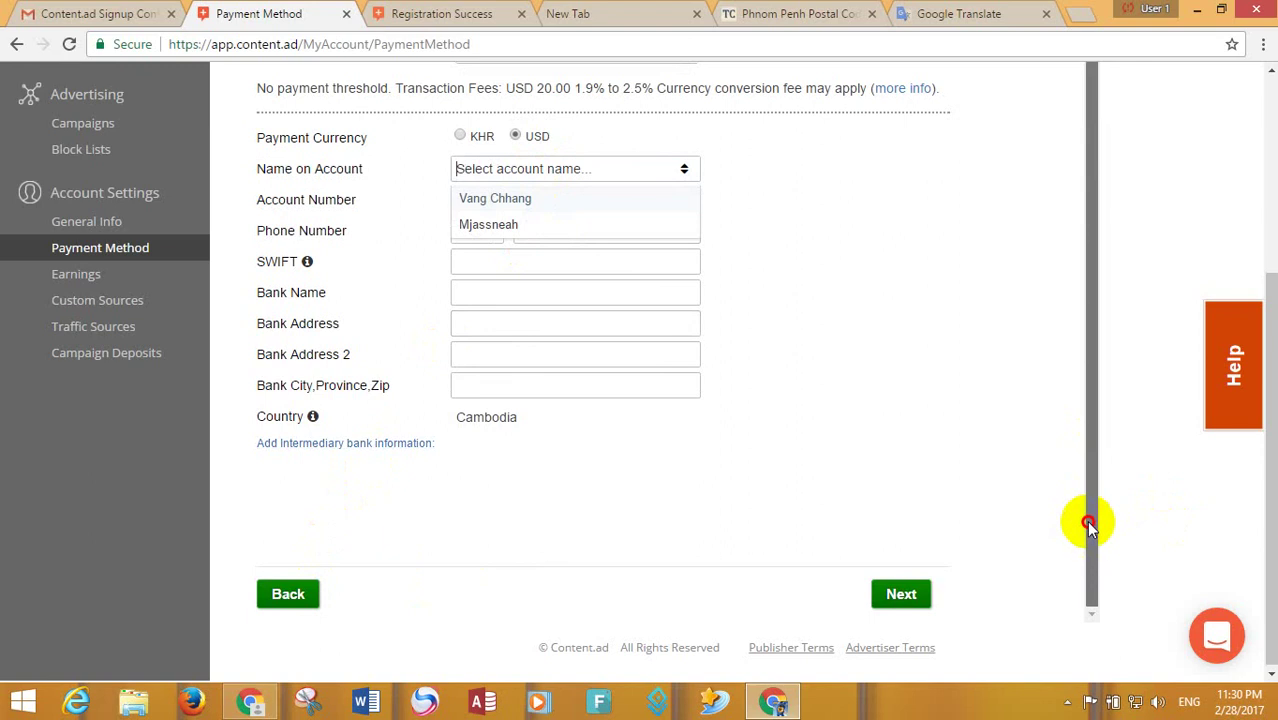
{"action": "left_click", "coordinate": [303, 595]}
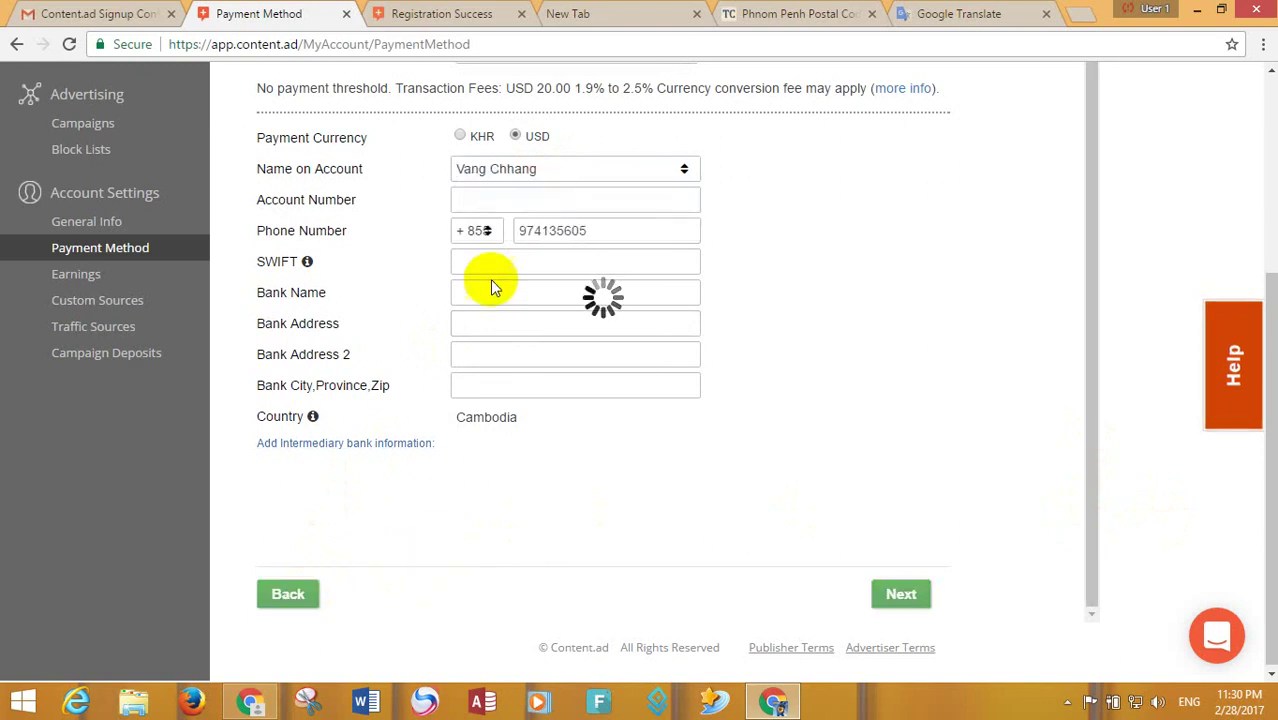
- Replace the contact's first and last name with the account holder's name and continue
{"action": "left_click", "coordinate": [283, 500]}
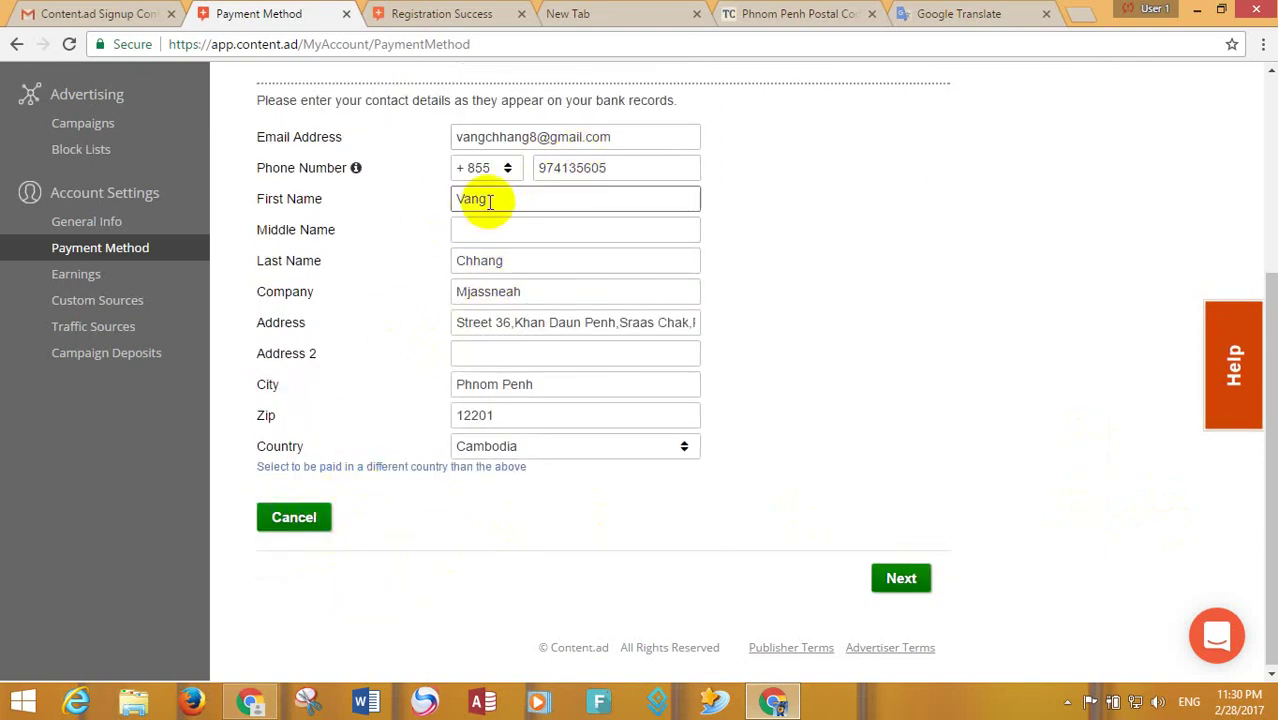
{"action": "left_click_drag", "start_coordinate": [487, 200], "coordinate": [374, 200]}
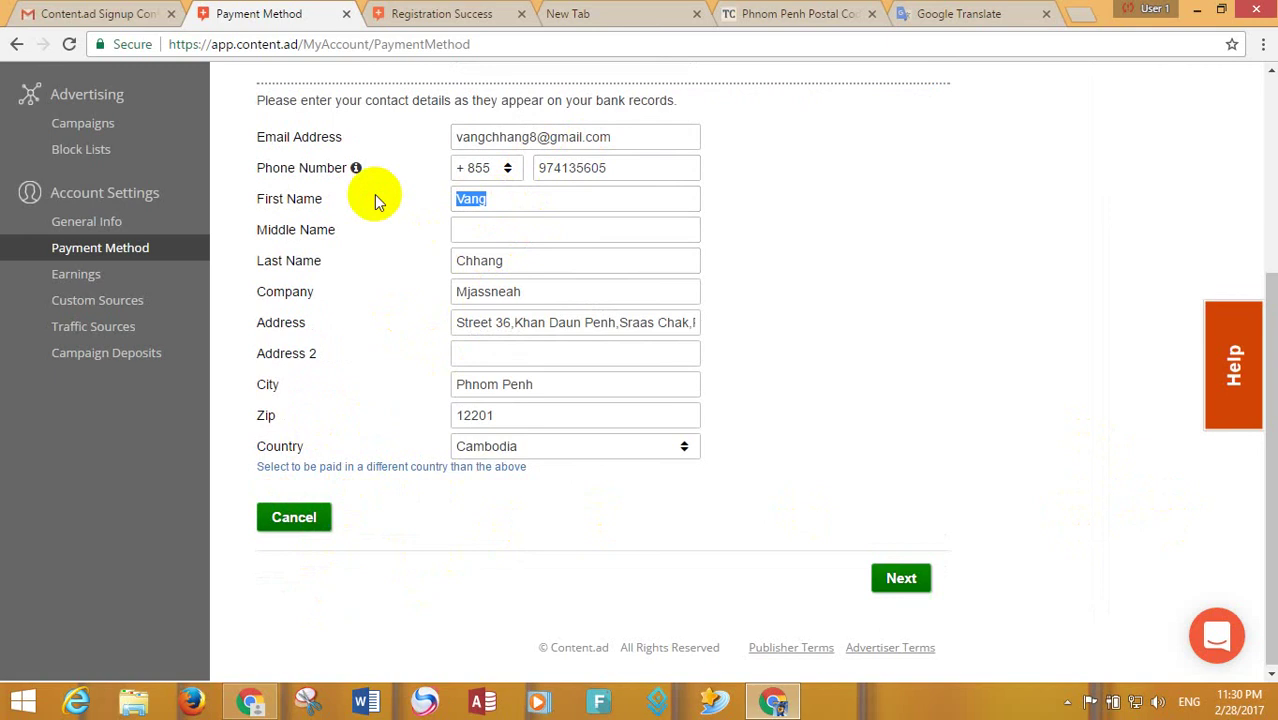
{"action": "left_click", "coordinate": [525, 264]}
{"action": "double_click", "coordinate": [525, 264]}
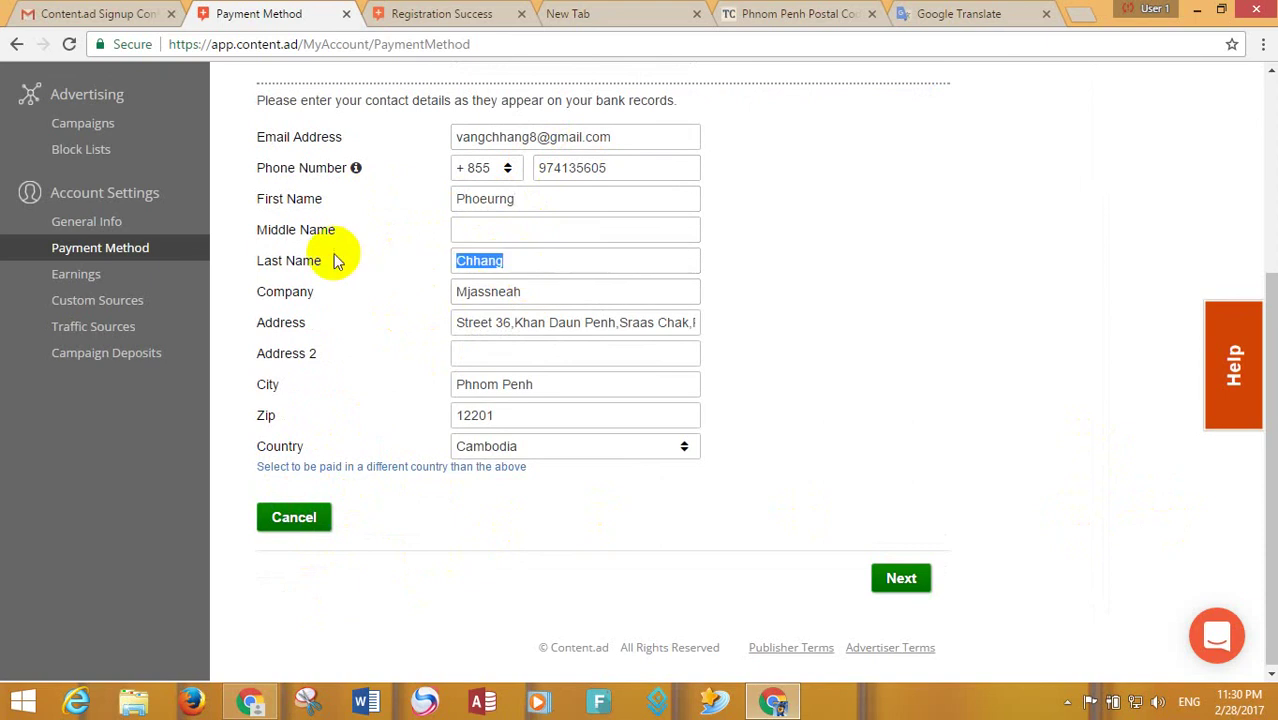
{"action": "left_click", "coordinate": [893, 576]}
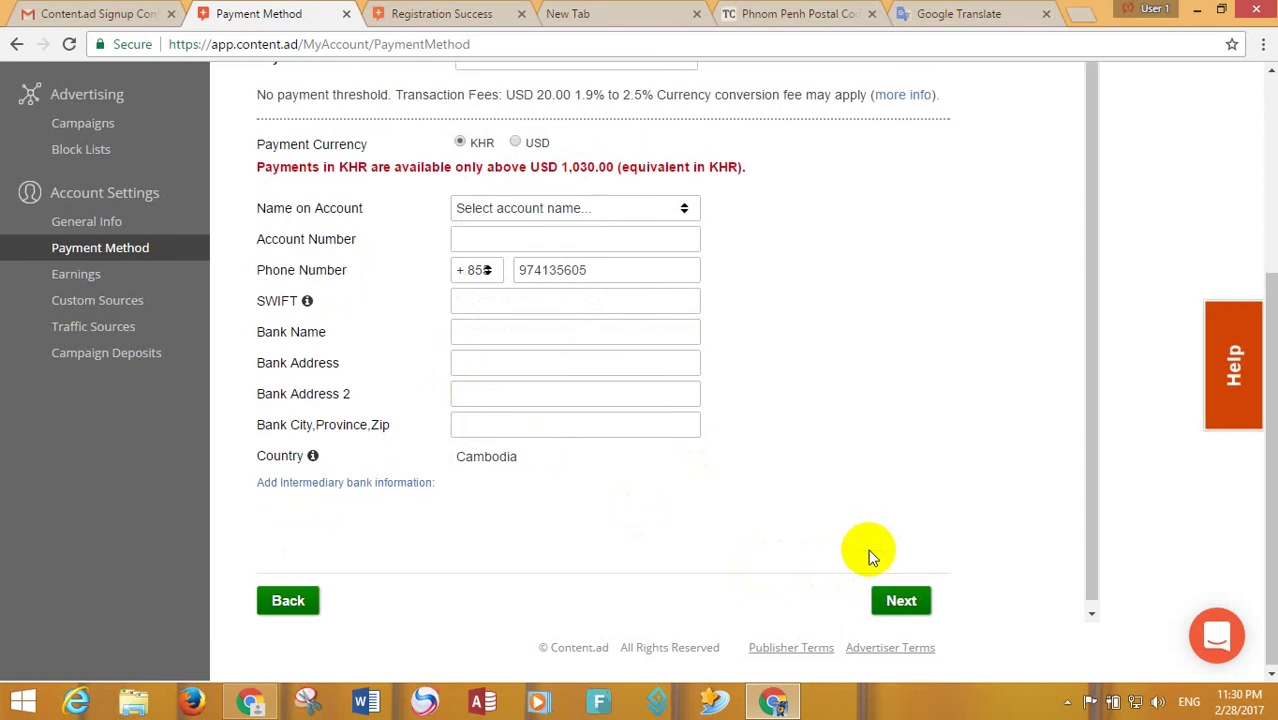
- Choose USD, select the updated account holder's name, and enter the bank account number
{"action": "left_click", "coordinate": [533, 143]}
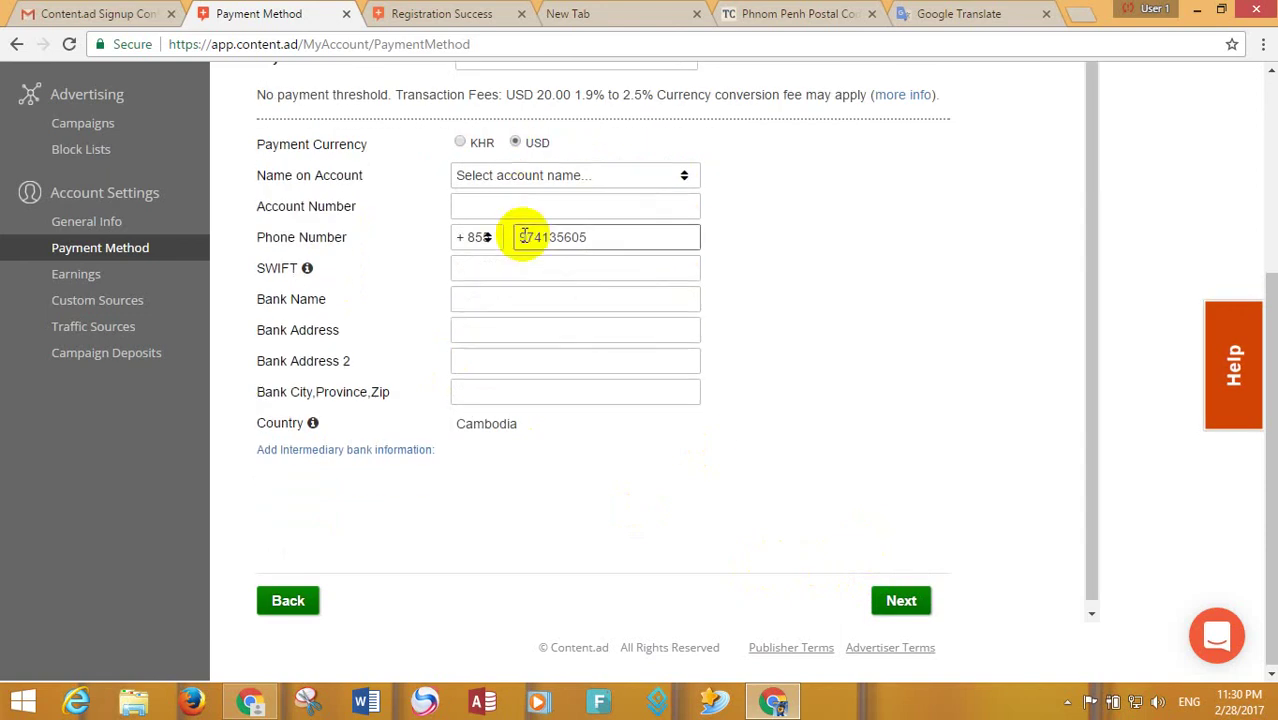
{"action": "left_click", "coordinate": [563, 180]}
{"action": "left_click", "coordinate": [551, 204]}
{"action": "left_click", "coordinate": [550, 205]}
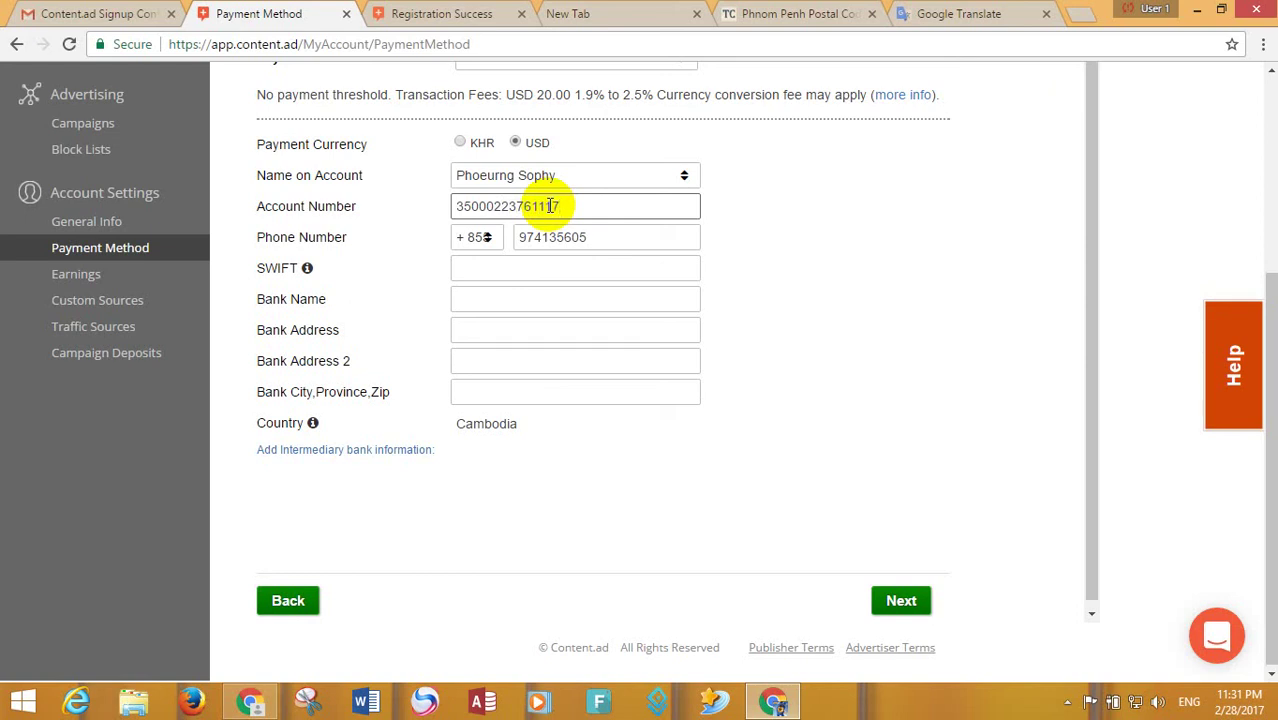
{"action": "left_click", "coordinate": [491, 268]}
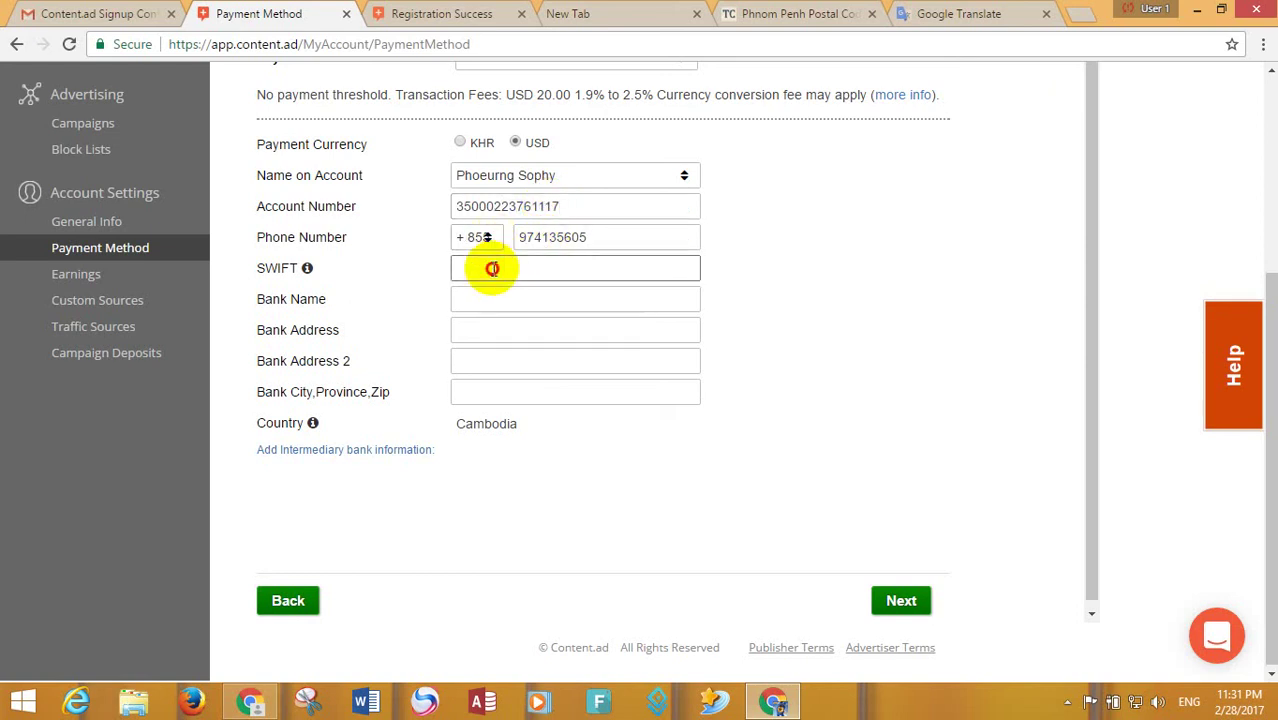
{"action": "left_click", "coordinate": [831, 8]}
- Search Google for 'acleda bank' in a new tab and open the ACLEDA Bank Plc. - Cambodia website
{"action": "left_click", "coordinate": [945, 13]}
{"action": "left_click", "coordinate": [1082, 14]}
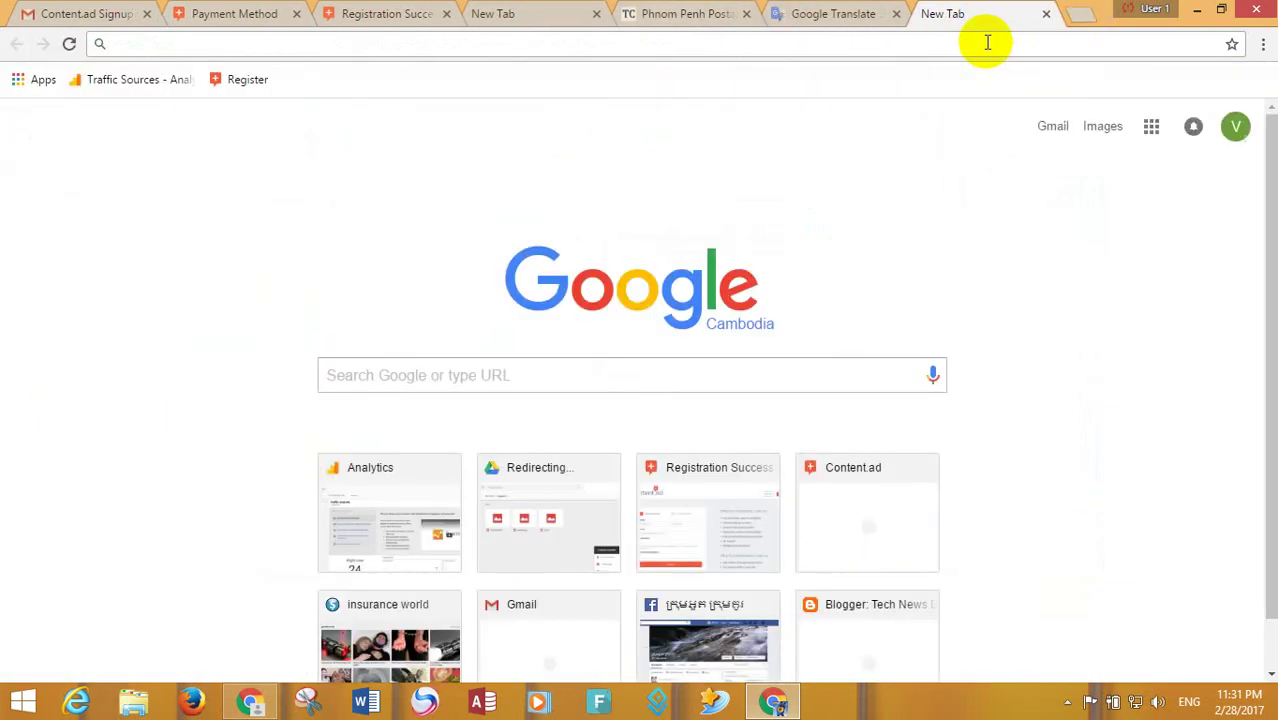
{"action": "type", "text": "ac"}
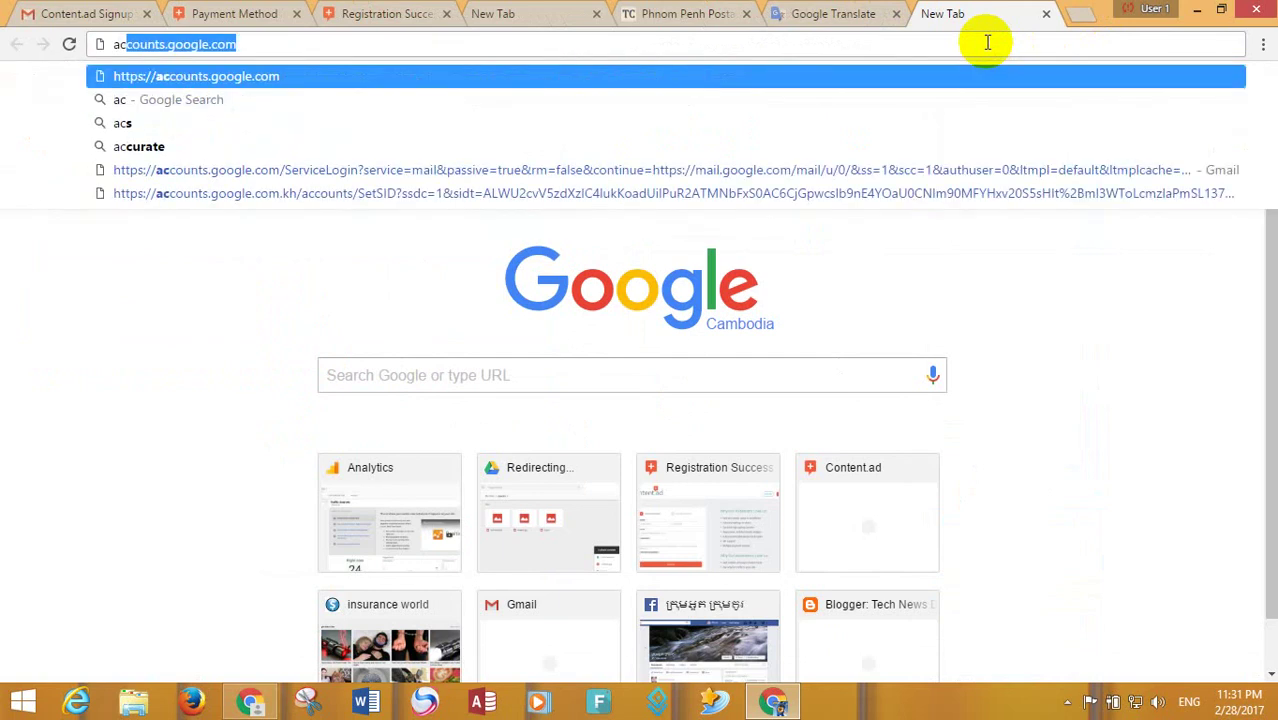
{"action": "type", "text": "lida"}
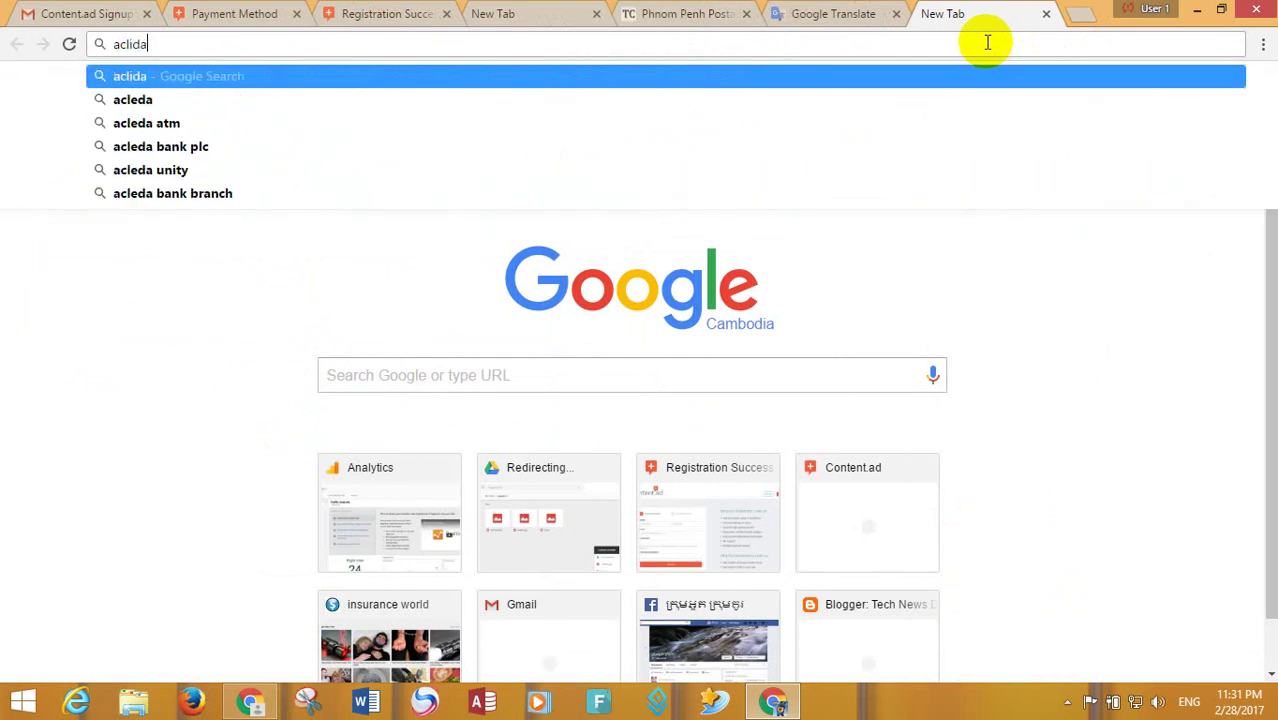
{"action": "type", "text": " b"}
{"action": "key", "text": "Down"}
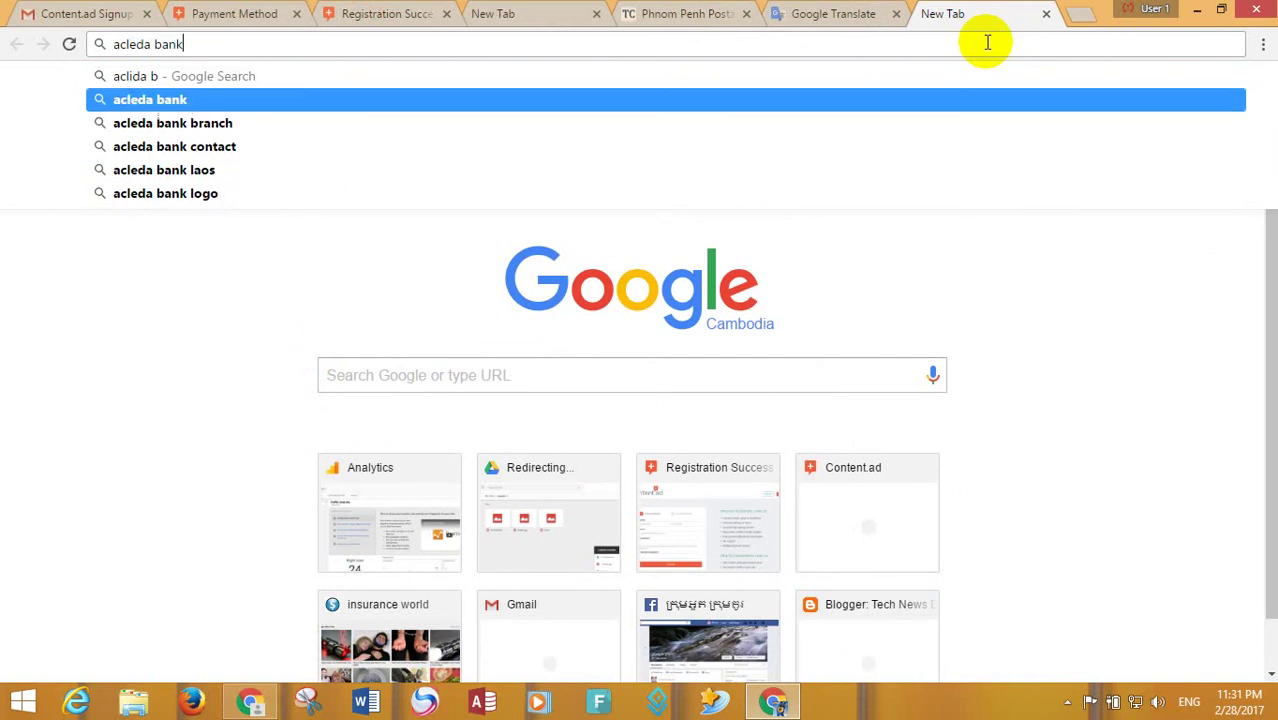
{"action": "key", "text": "Return"}
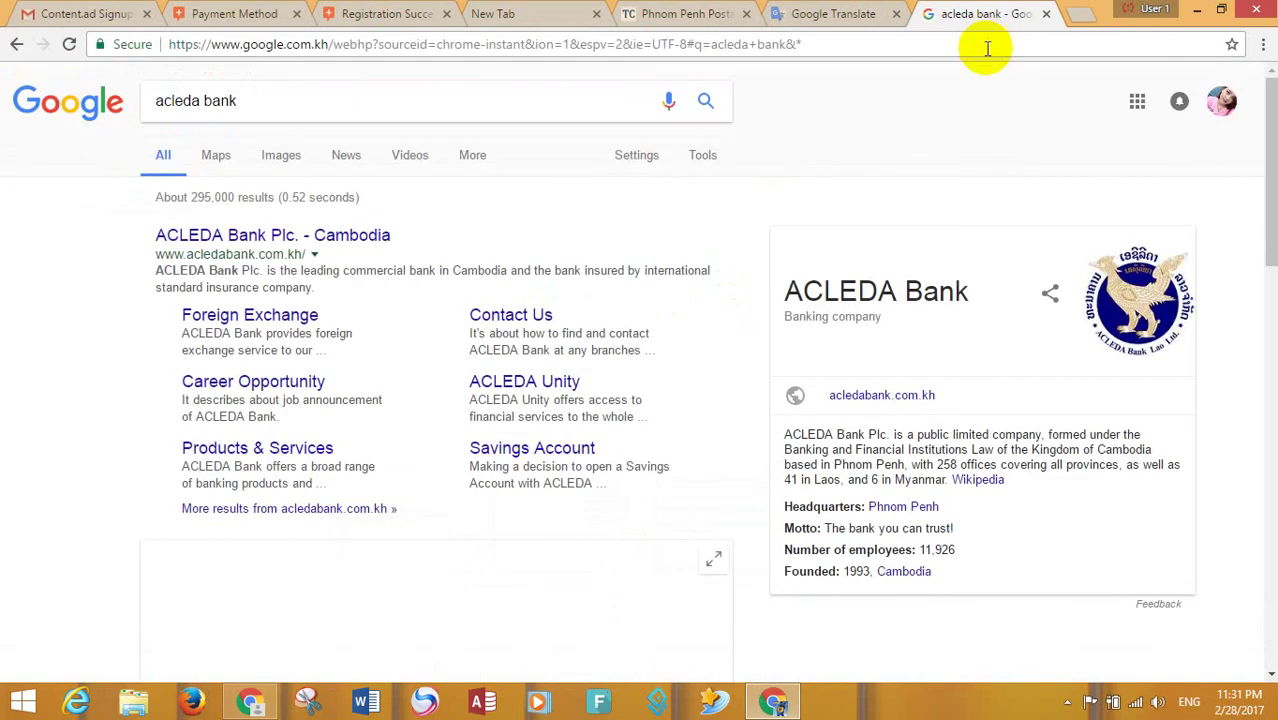
{"action": "left_click", "coordinate": [230, 234]}
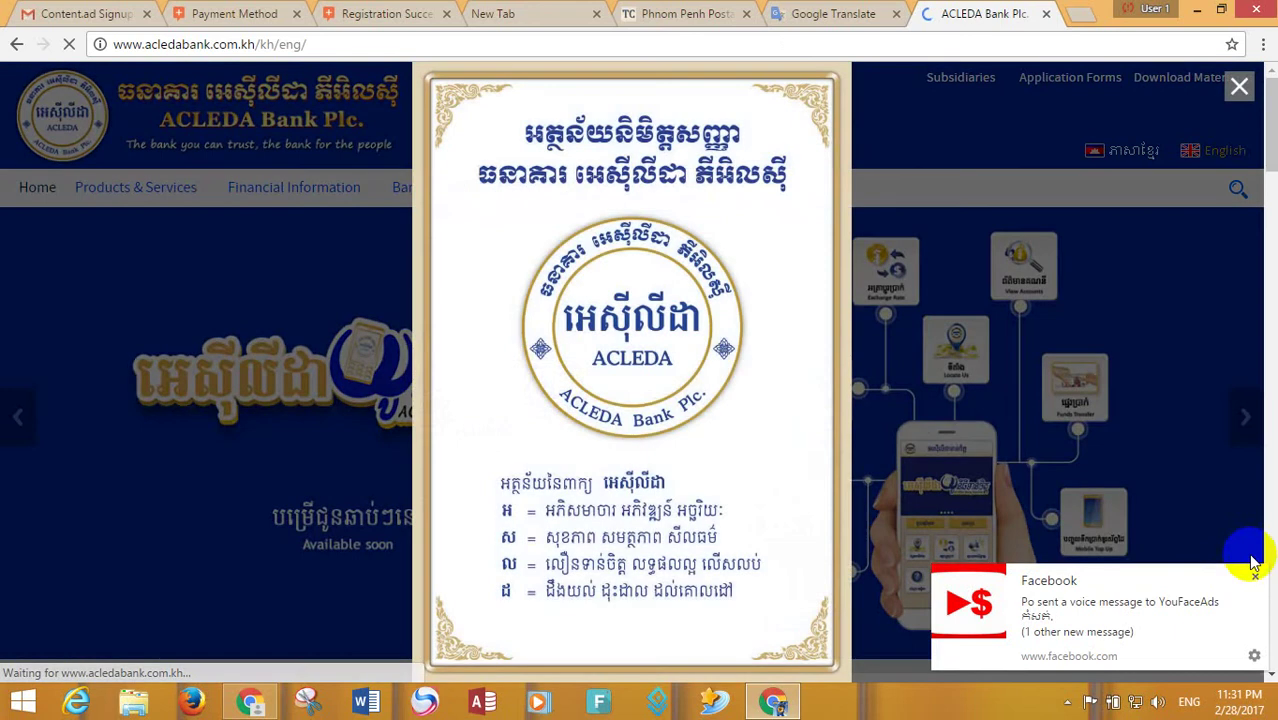
- Dismiss the Facebook notice and ACLEDA welcome popup, check the Bank Profile menu, then return to Google
{"action": "left_click", "coordinate": [1255, 593]}
{"action": "left_click", "coordinate": [1213, 141]}
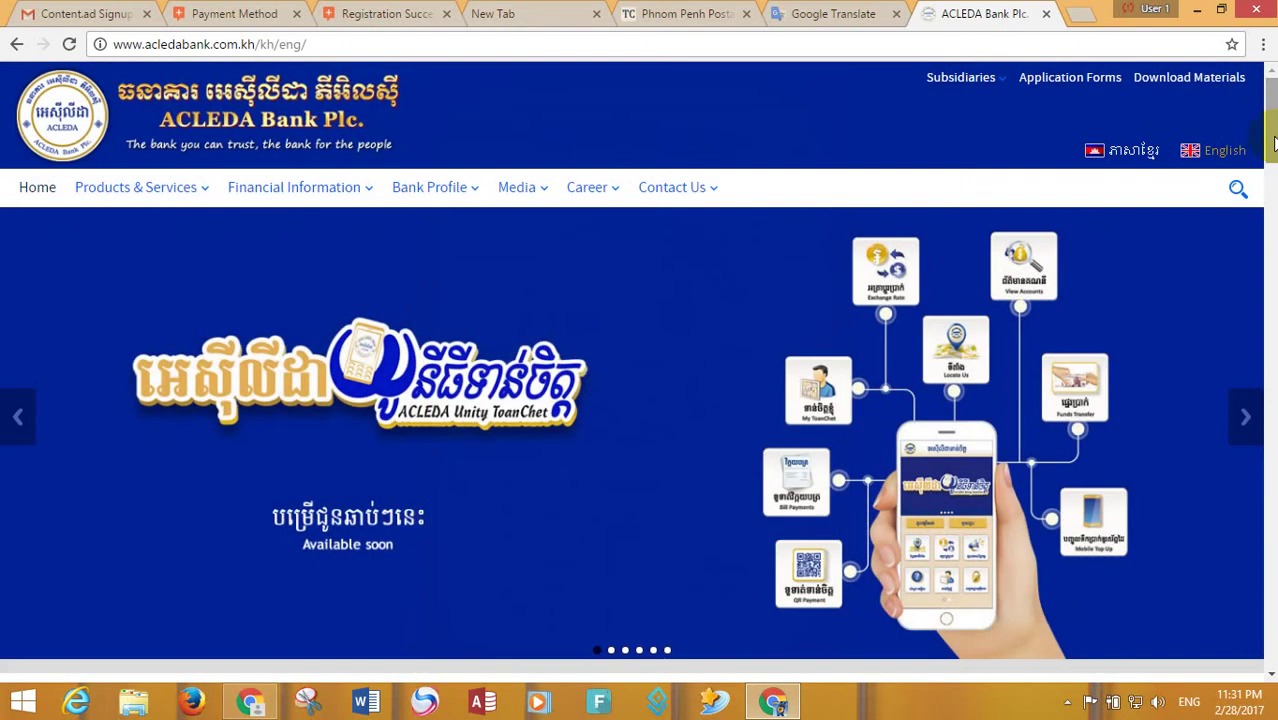
{"action": "left_click_drag", "start_coordinate": [1271, 134], "coordinate": [1271, 85]}
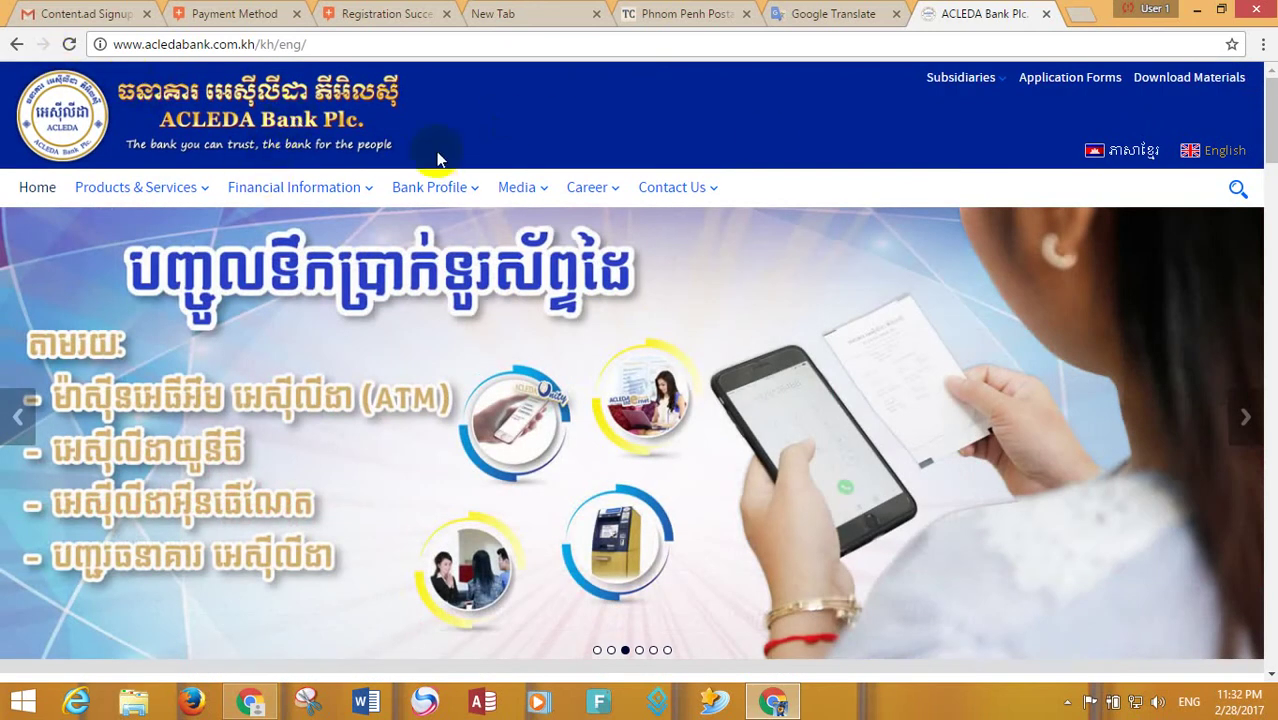
{"action": "left_click", "coordinate": [436, 190]}
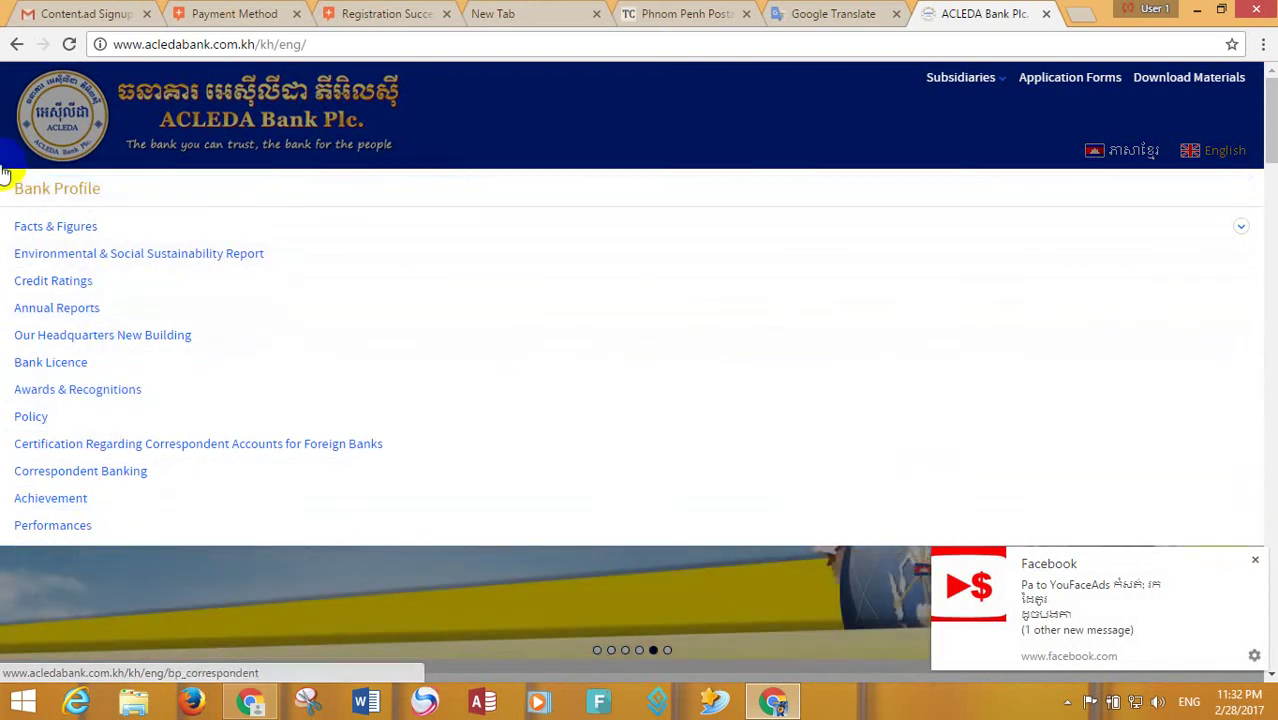
{"action": "left_click", "coordinate": [12, 44]}
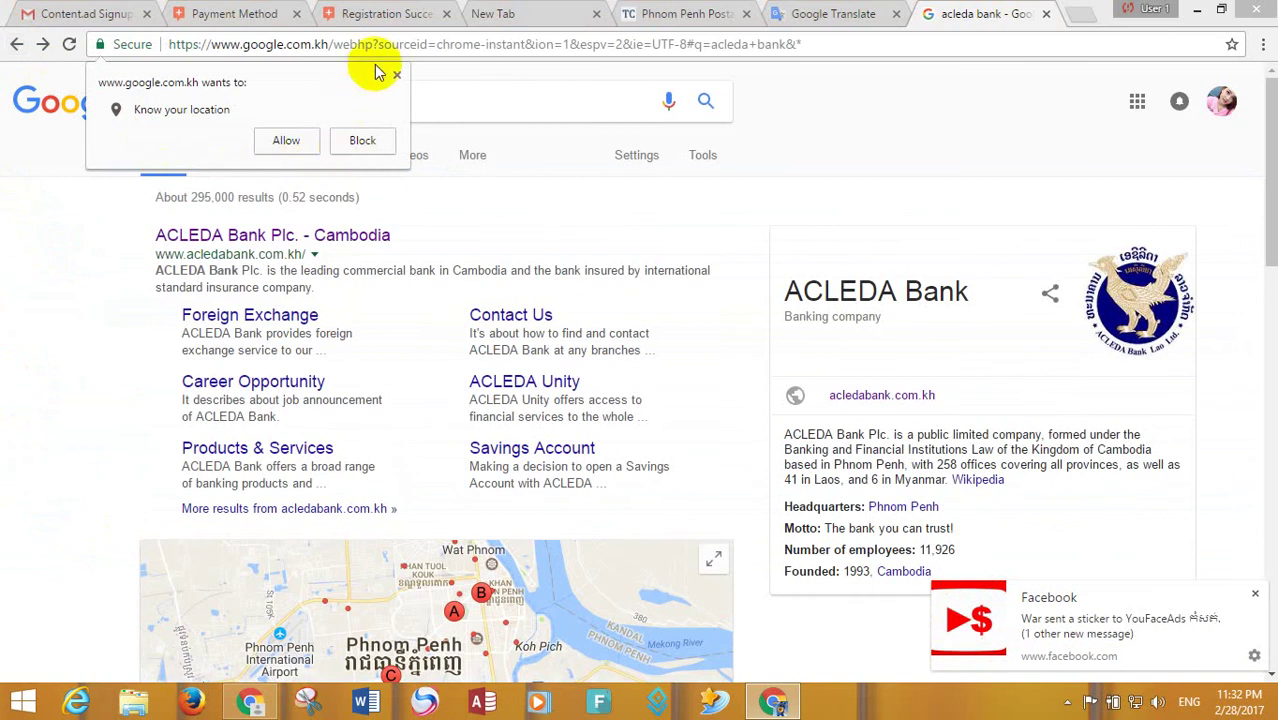
- Refine the query to 'acleda bank swift code' and open the International Funds Transfers via SWIFT result
{"action": "left_click_drag", "start_coordinate": [1270, 190], "coordinate": [1258, 423]}
{"action": "left_click", "coordinate": [272, 101]}
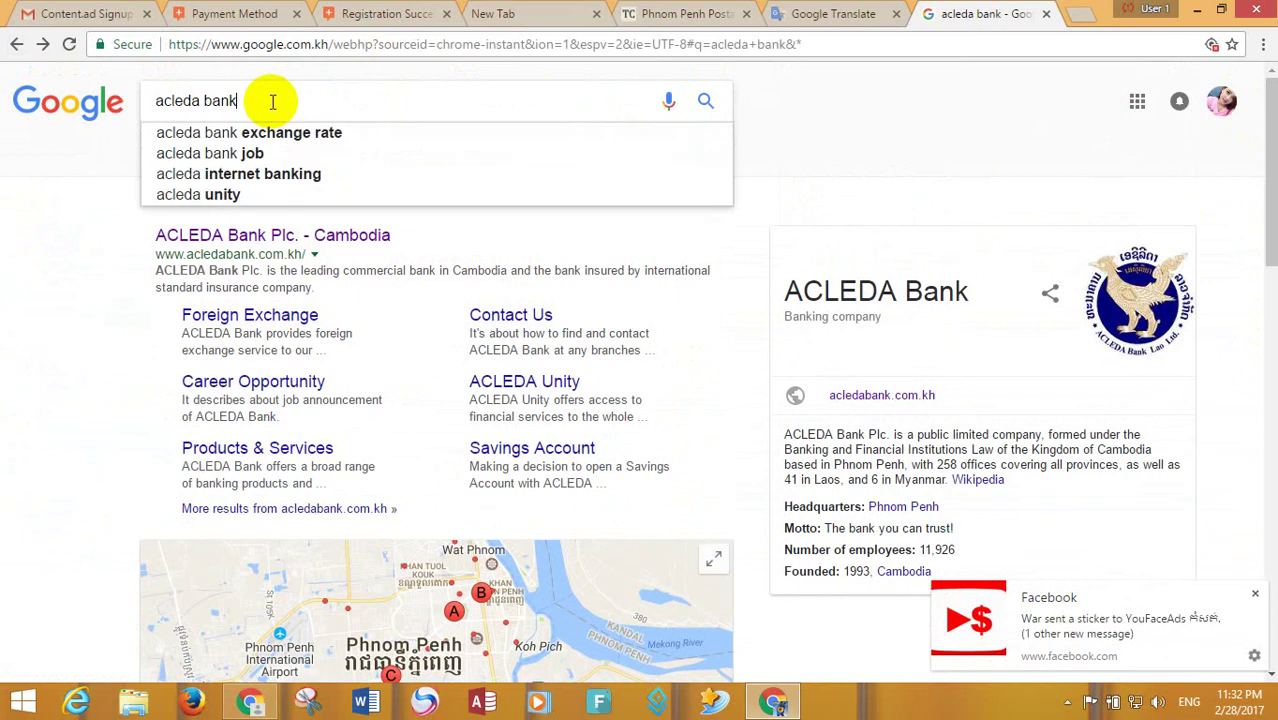
{"action": "type", "text": "swu"}
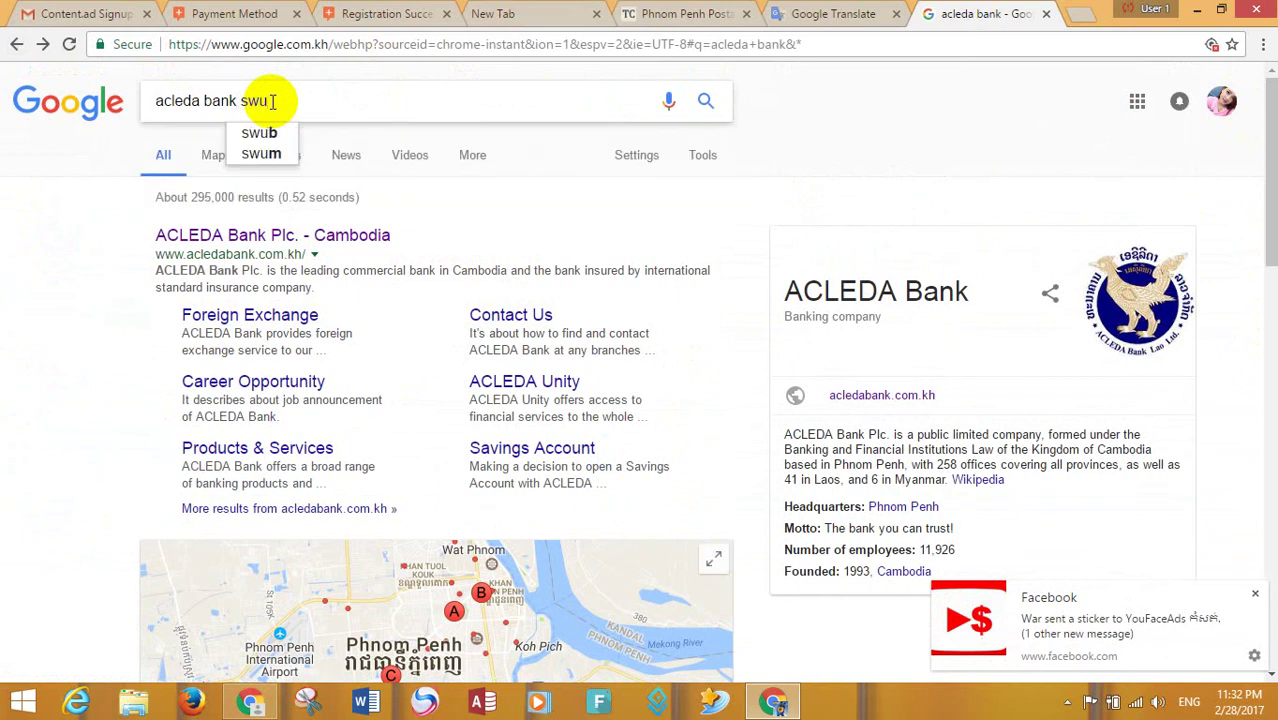
{"action": "key", "text": "BackSpace"}
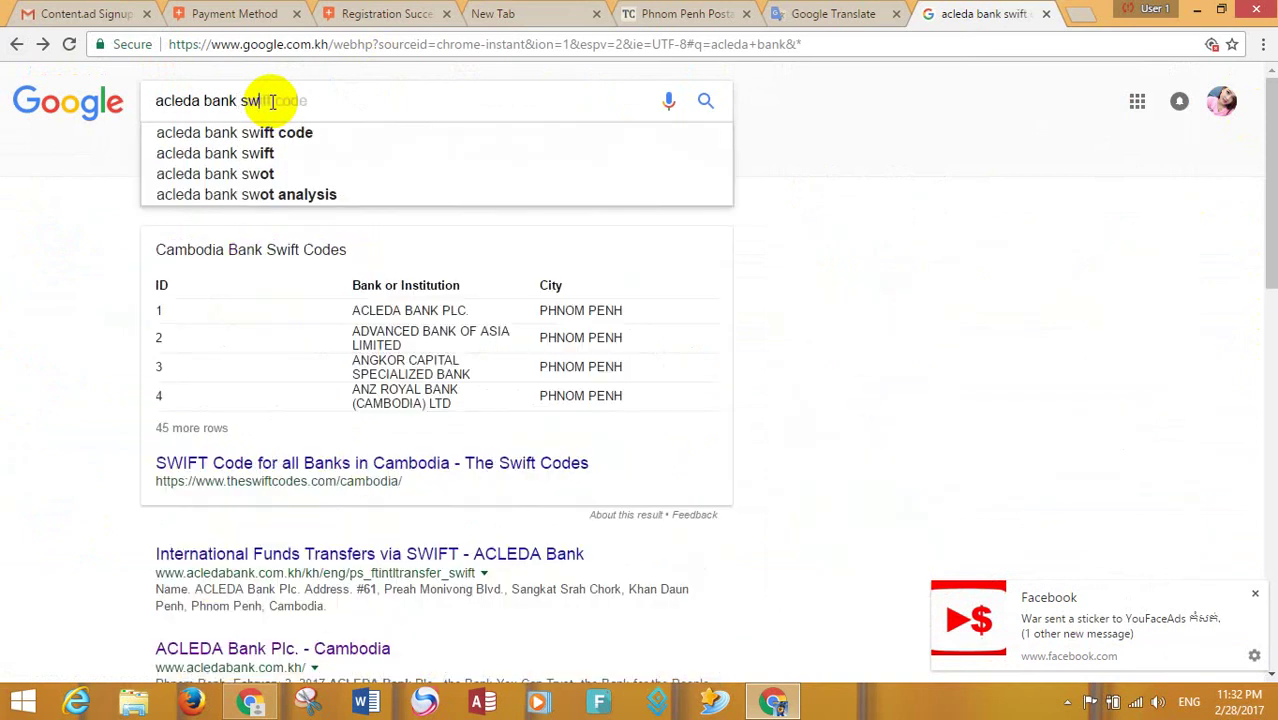
{"action": "left_click", "coordinate": [298, 133]}
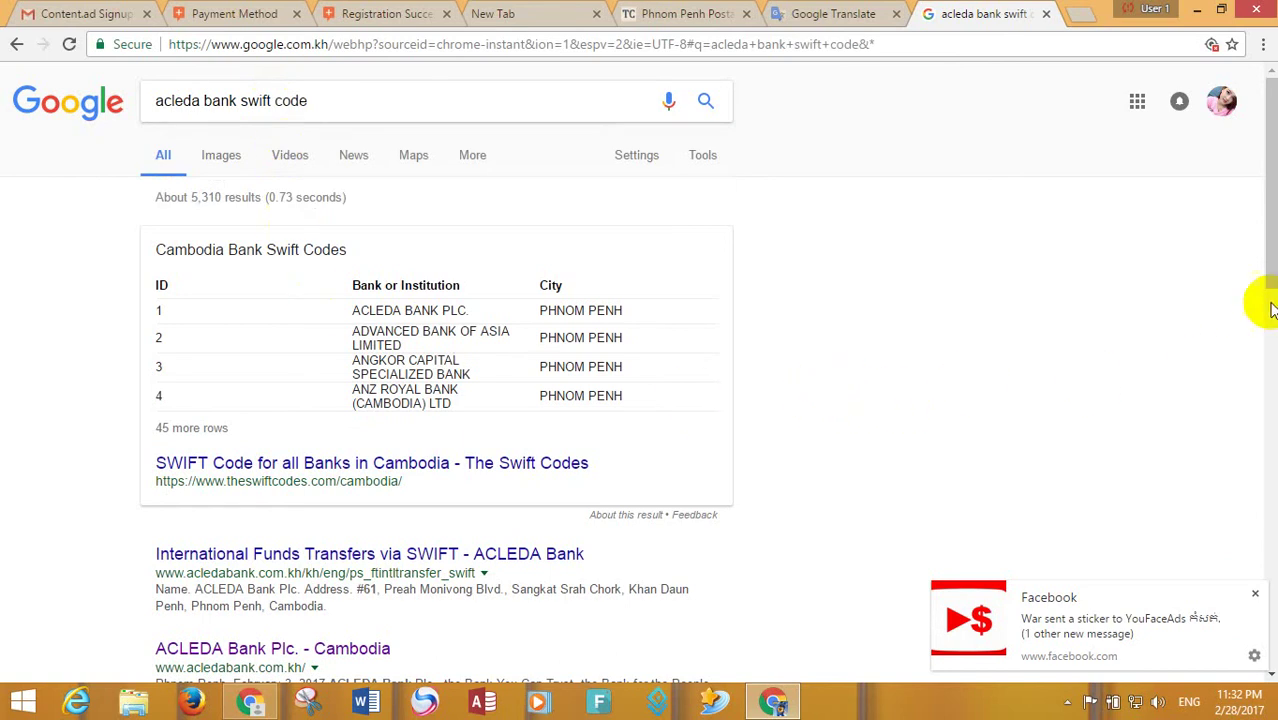
{"action": "left_click_drag", "start_coordinate": [1270, 300], "coordinate": [1270, 341]}
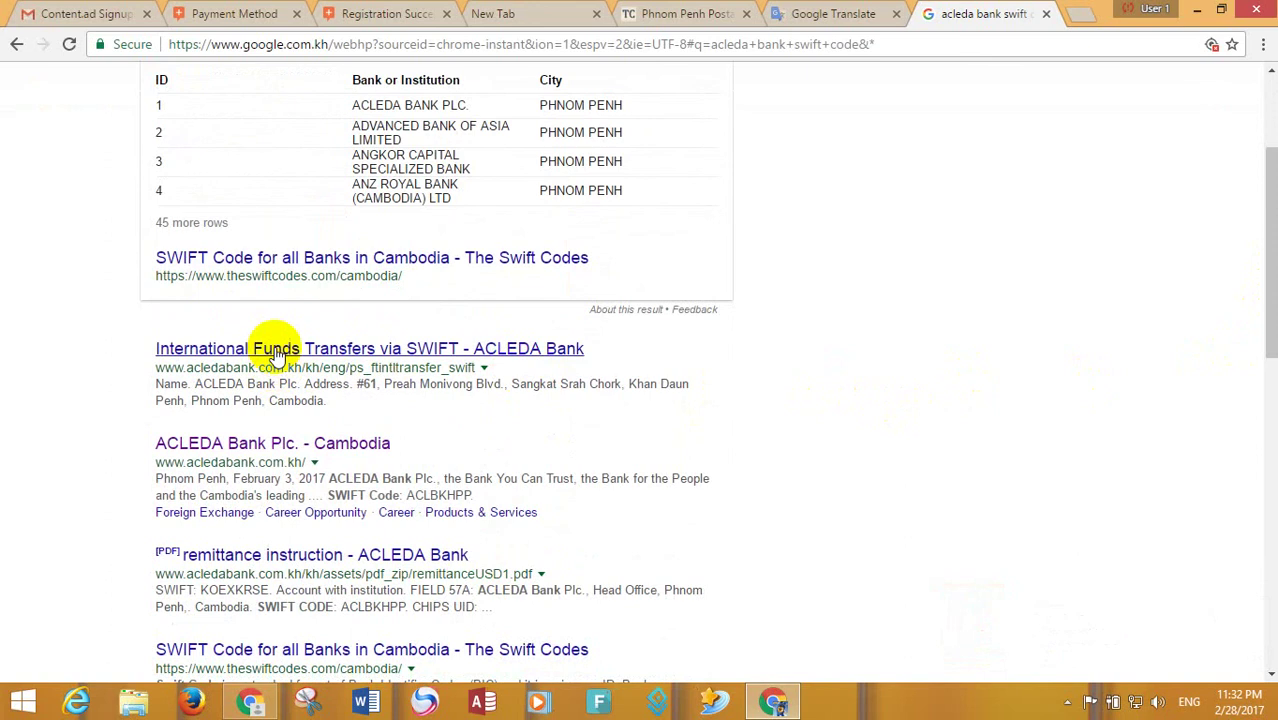
{"action": "left_click", "coordinate": [276, 349]}
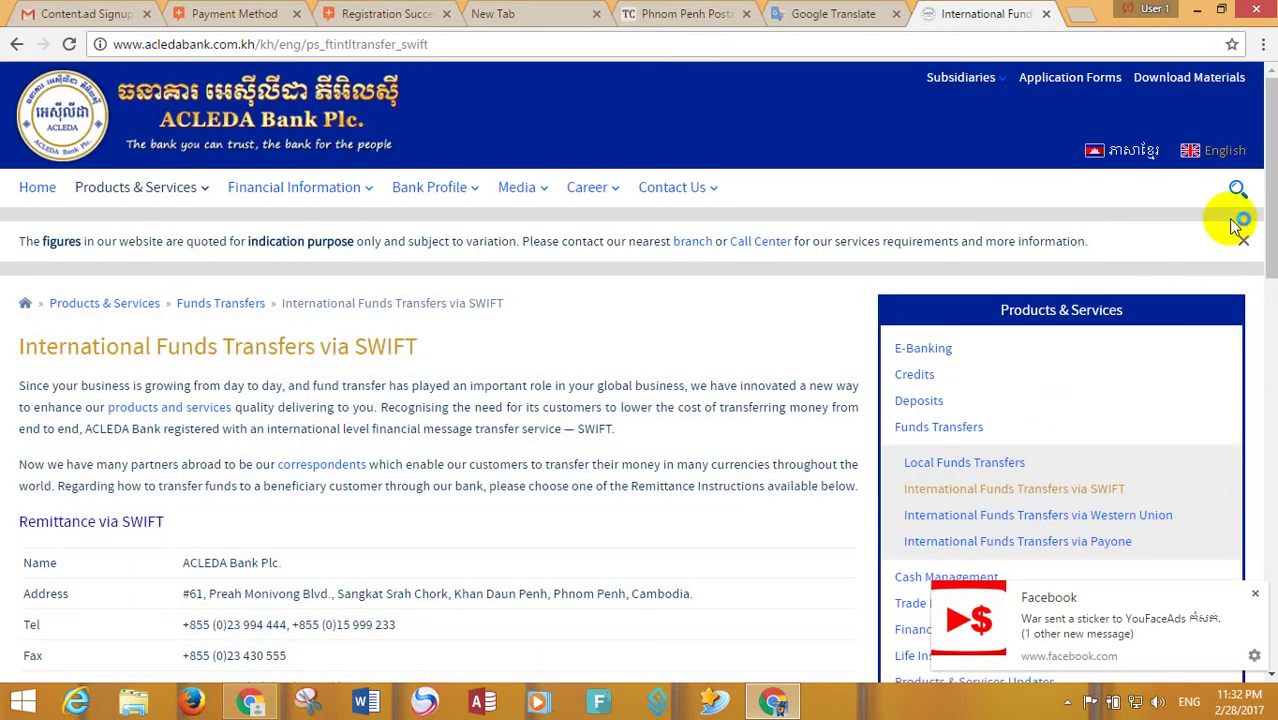
- Scroll to the Remittance via SWIFT details and select the SWIFT code ACLBKHPP
{"action": "left_click_drag", "start_coordinate": [1268, 192], "coordinate": [1250, 280]}
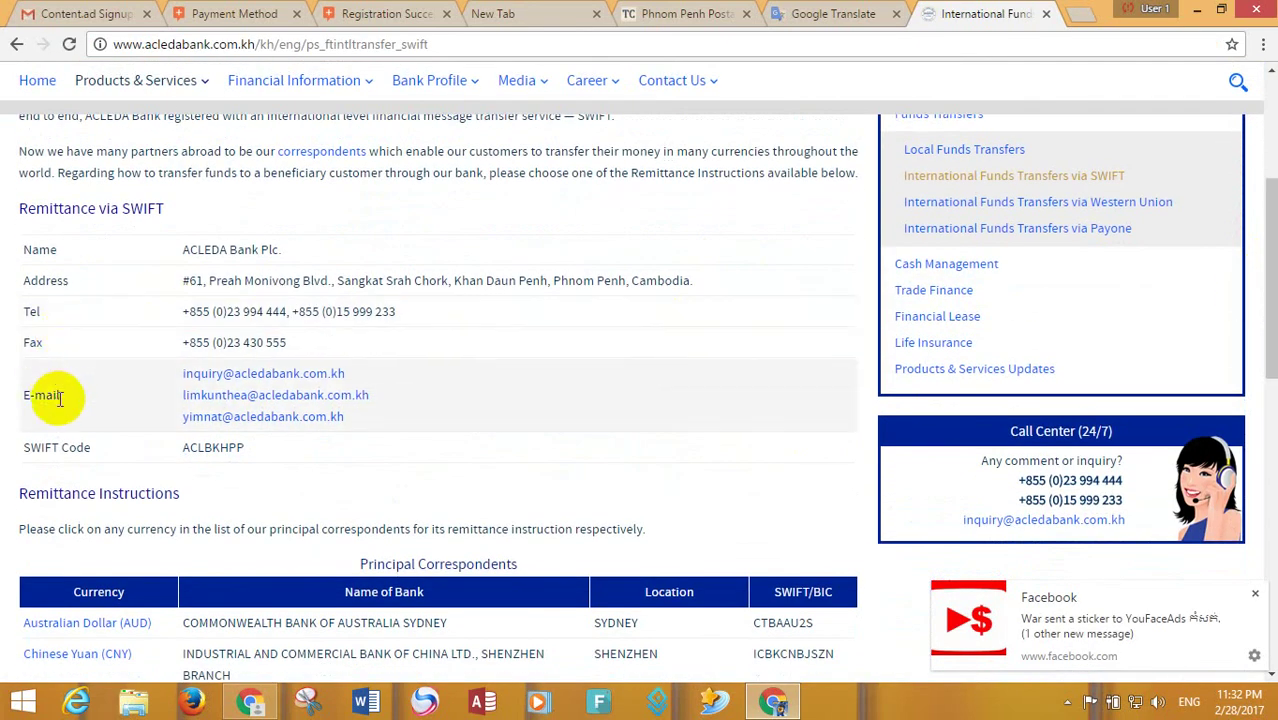
{"action": "left_click_drag", "start_coordinate": [257, 454], "coordinate": [186, 447]}
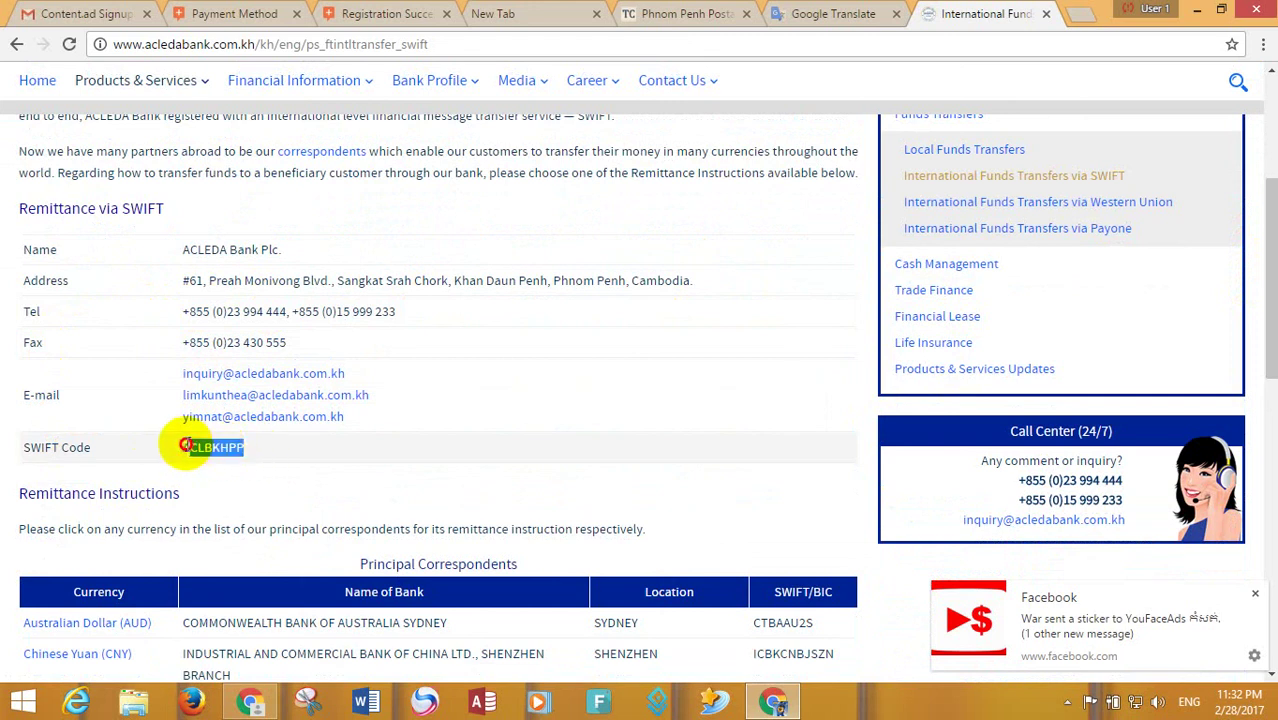